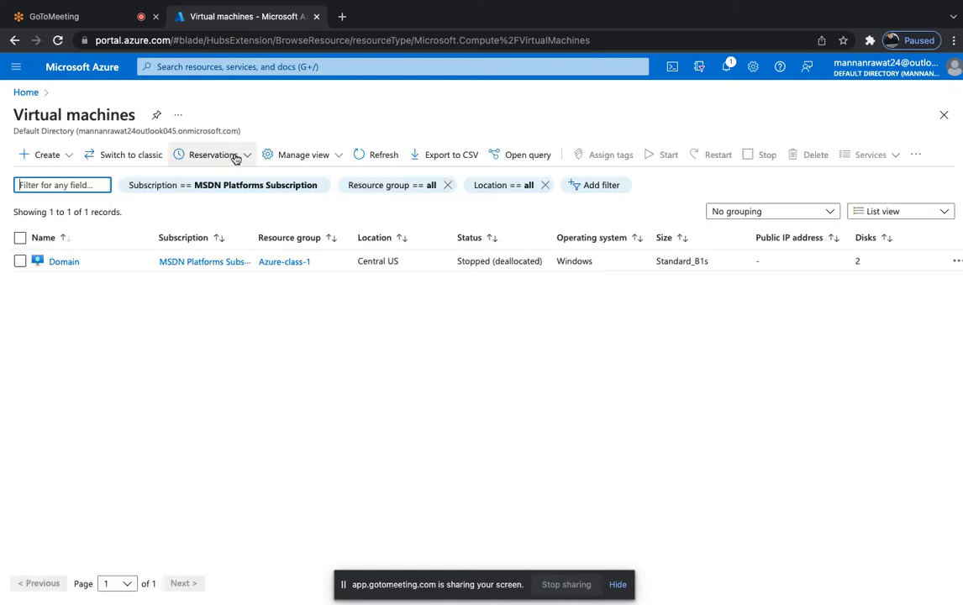
Open the 'Domain' VM's overview from the Virtual machines list and start the stopped machine.
click(68, 263)
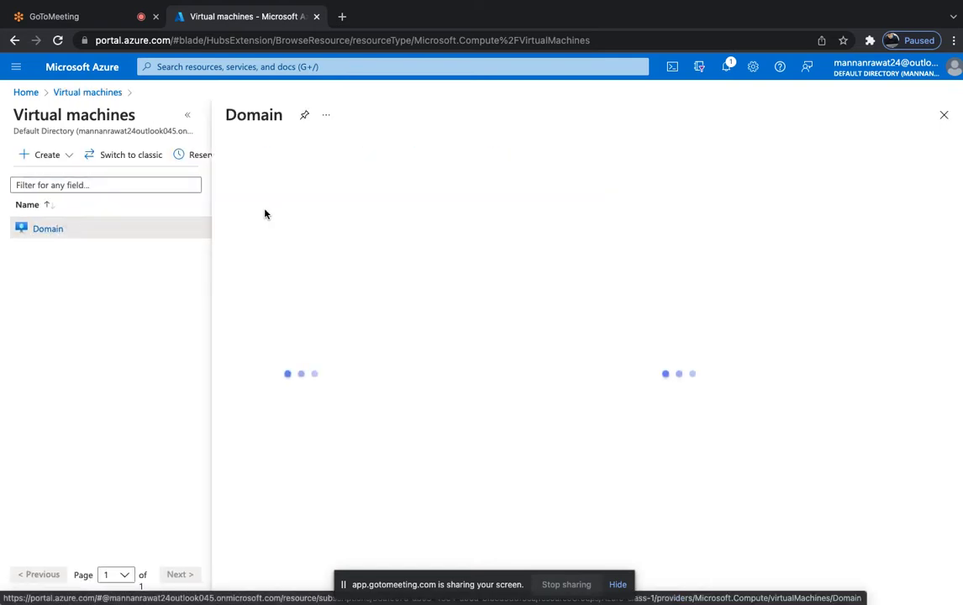
click(190, 119)
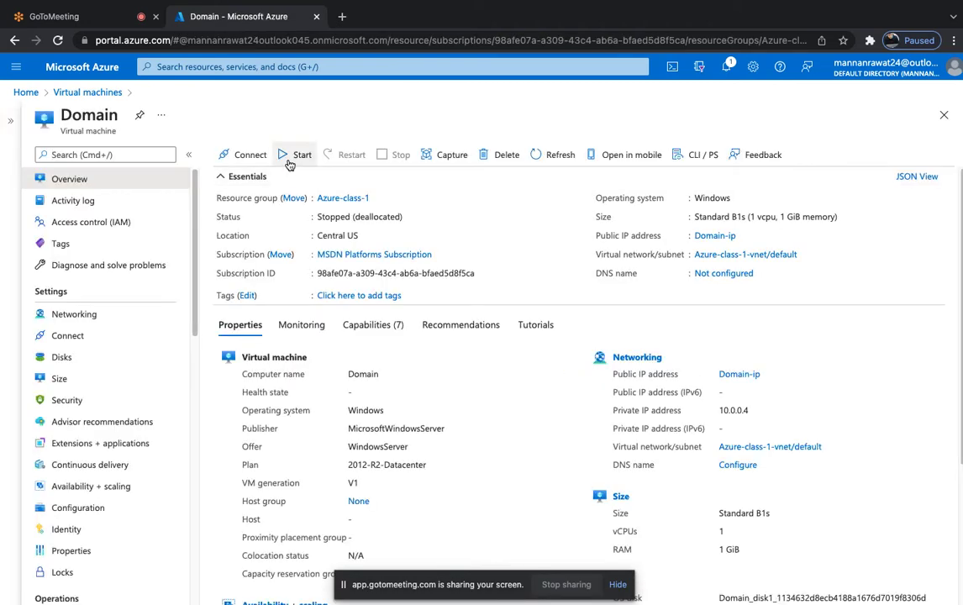
click(289, 161)
Scroll the OneNote page showing the ESXi hosts, shared storage and VMware tools sketch.
scroll(129, 393, down, 1)
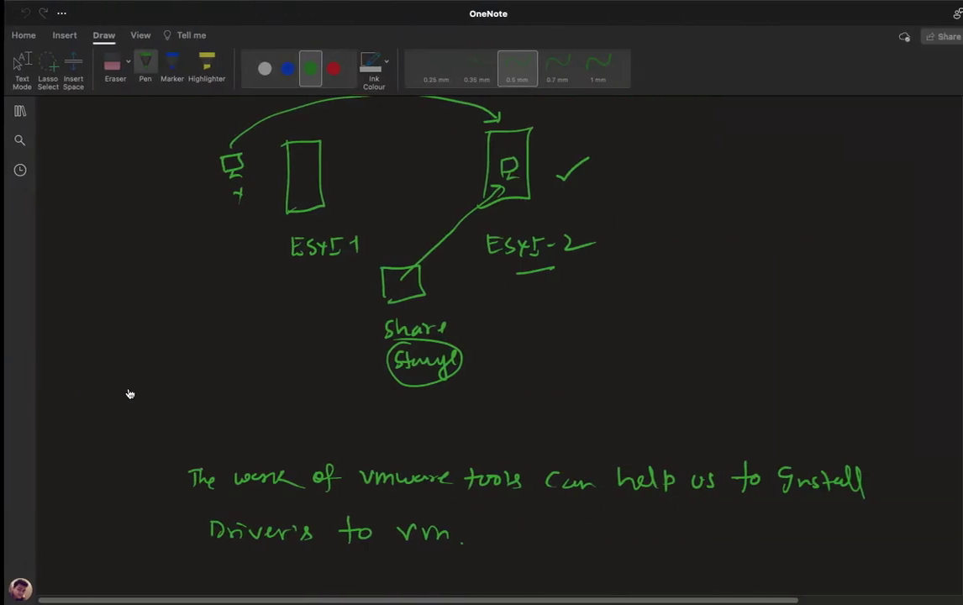
Browse the notebook's section list and open the 'Azure AZ-104 -Vishwajit' section.
click(26, 110)
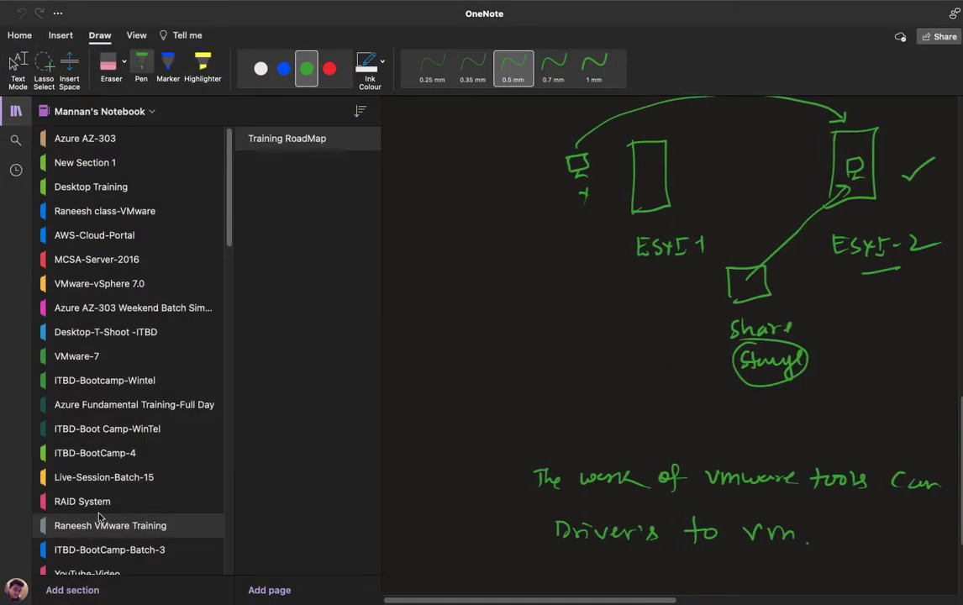
scroll(96, 530, down, 4)
scroll(91, 551, down, 7)
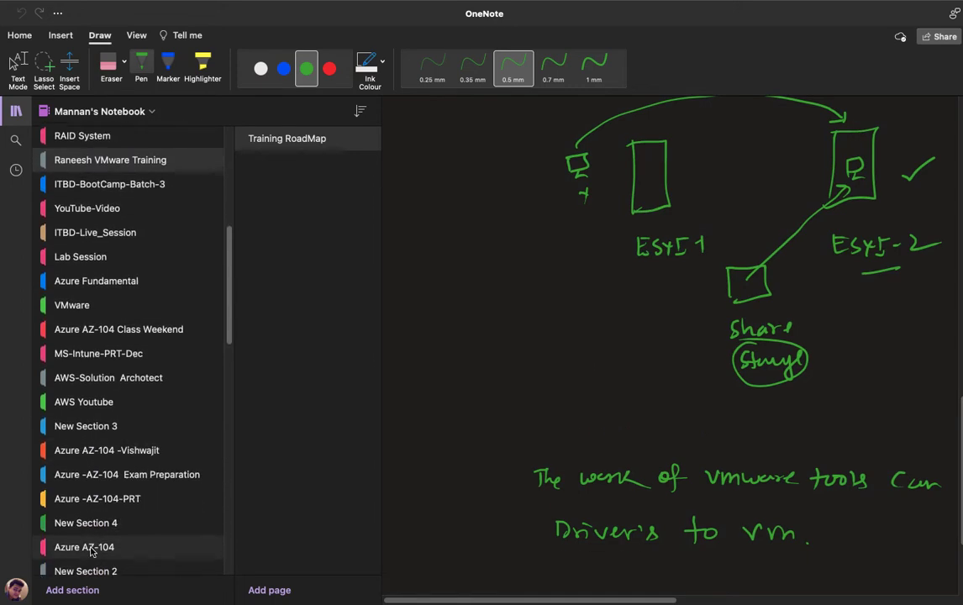
scroll(91, 551, down, 8)
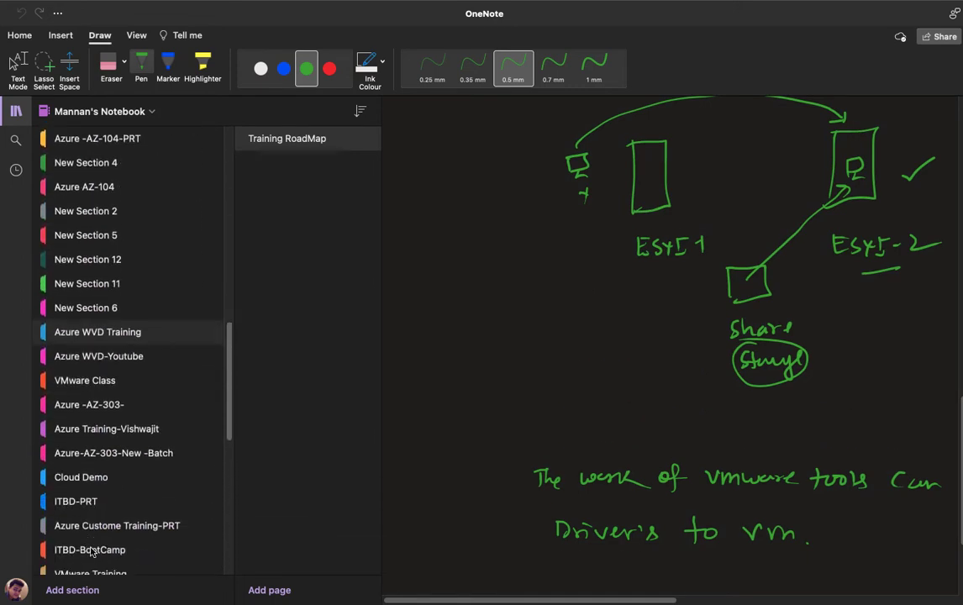
scroll(91, 550, down, 8)
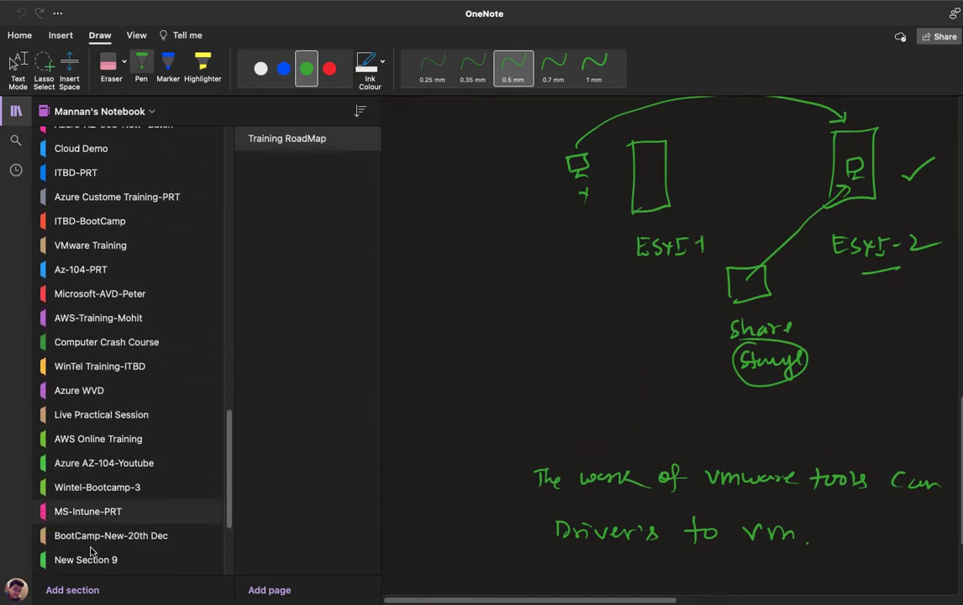
scroll(91, 551, down, 5)
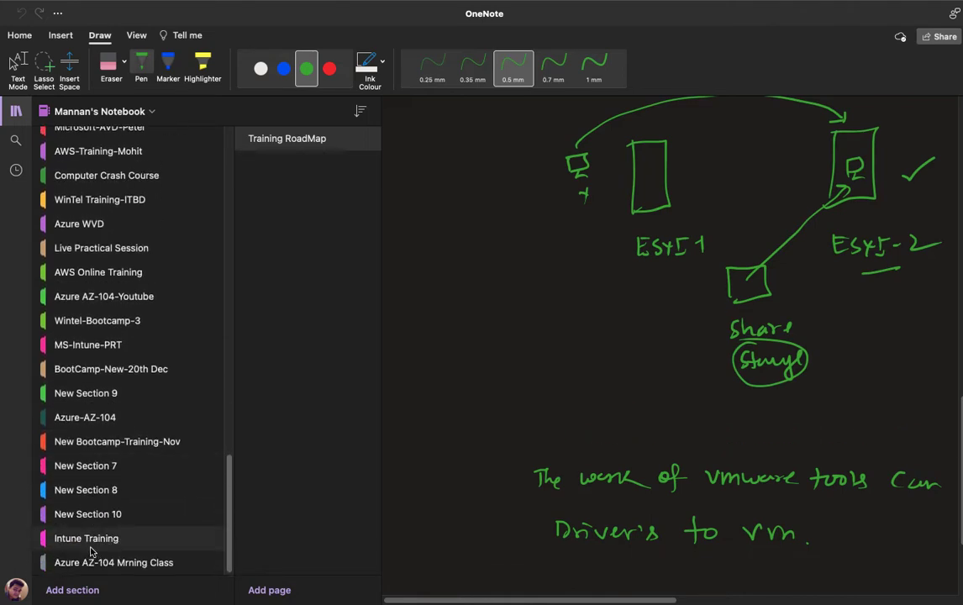
scroll(91, 551, up, 6)
scroll(91, 551, down, 5)
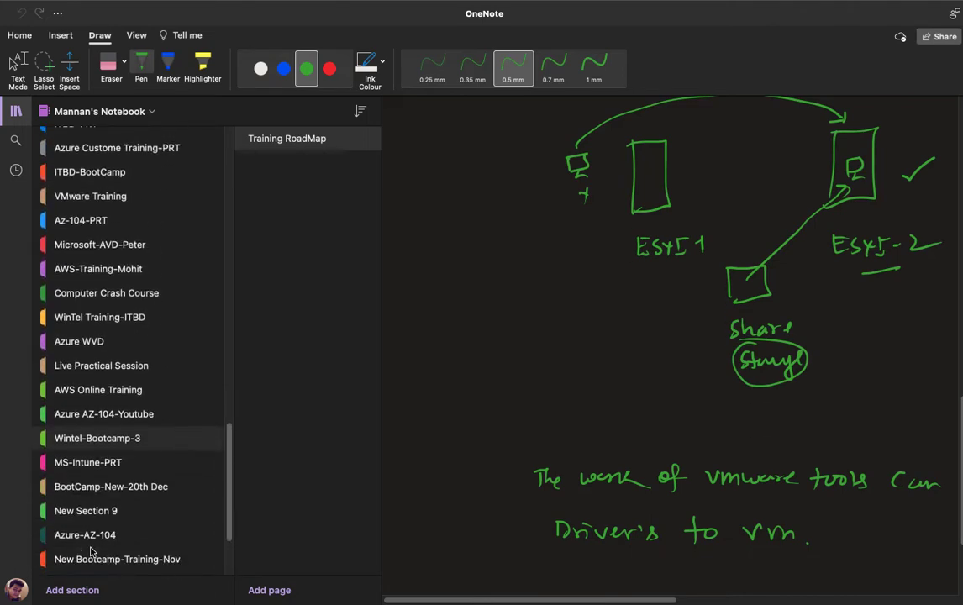
scroll(90, 551, up, 6)
scroll(90, 550, up, 10)
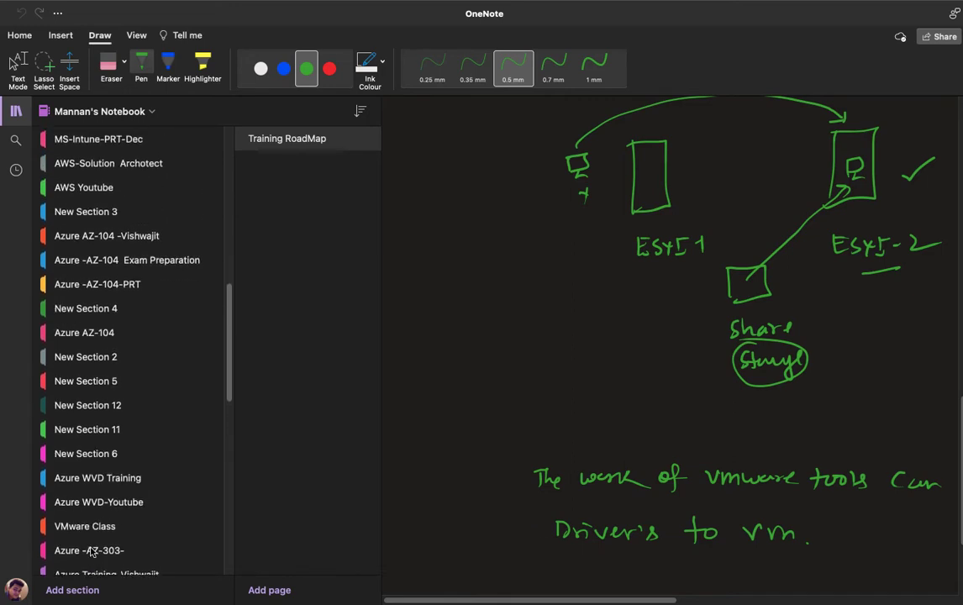
scroll(91, 552, up, 10)
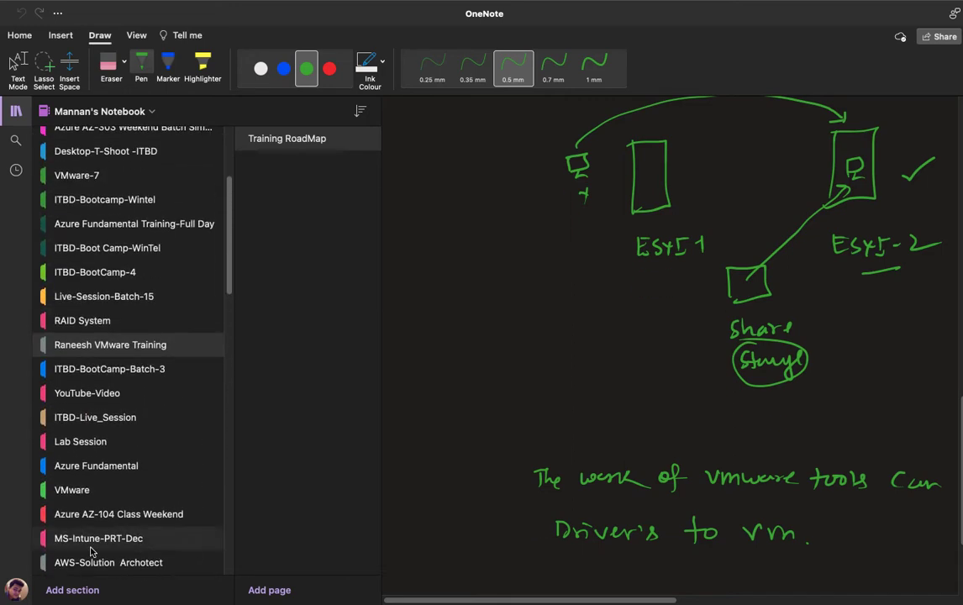
scroll(91, 551, up, 3)
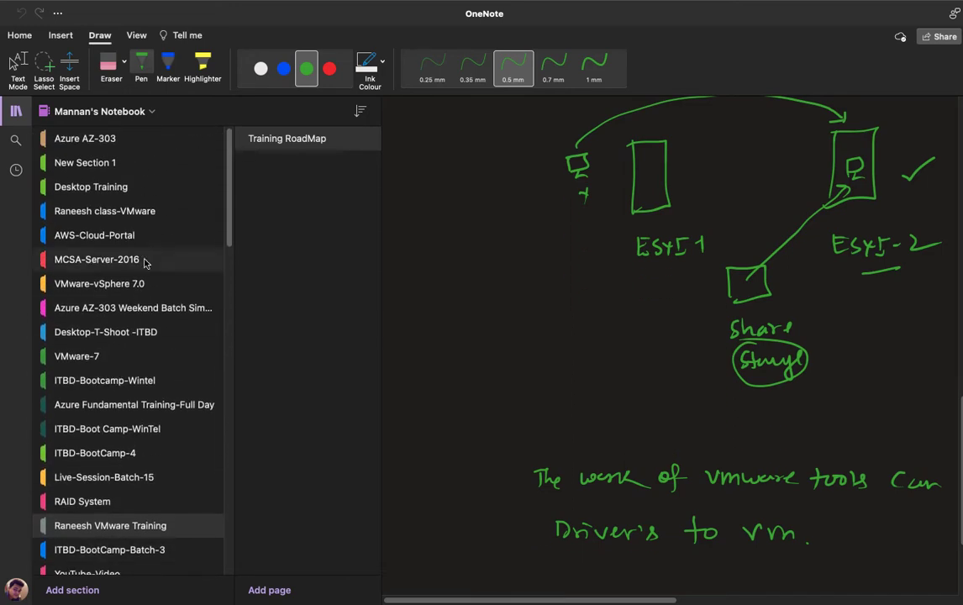
scroll(118, 236, down, 3)
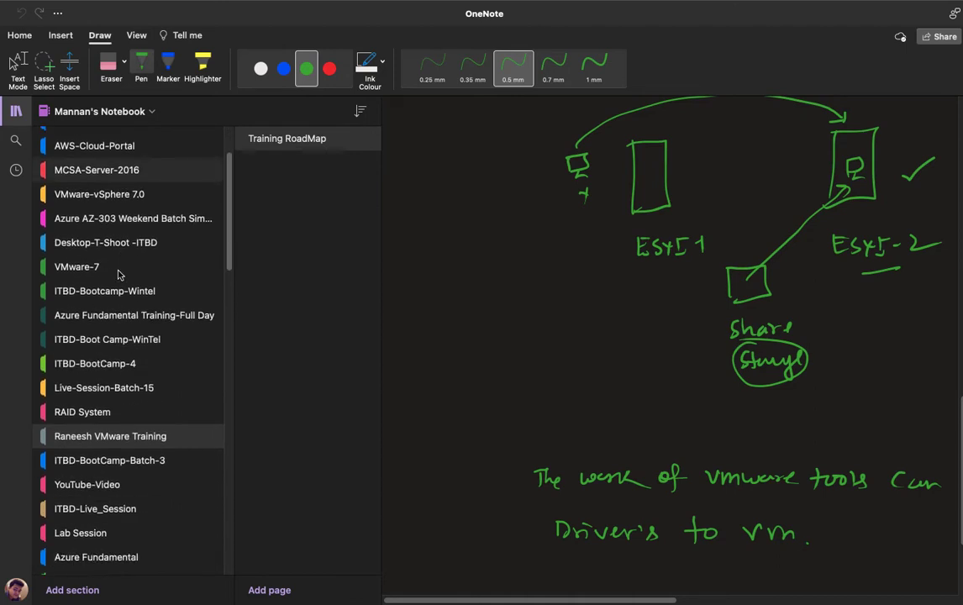
scroll(118, 274, down, 6)
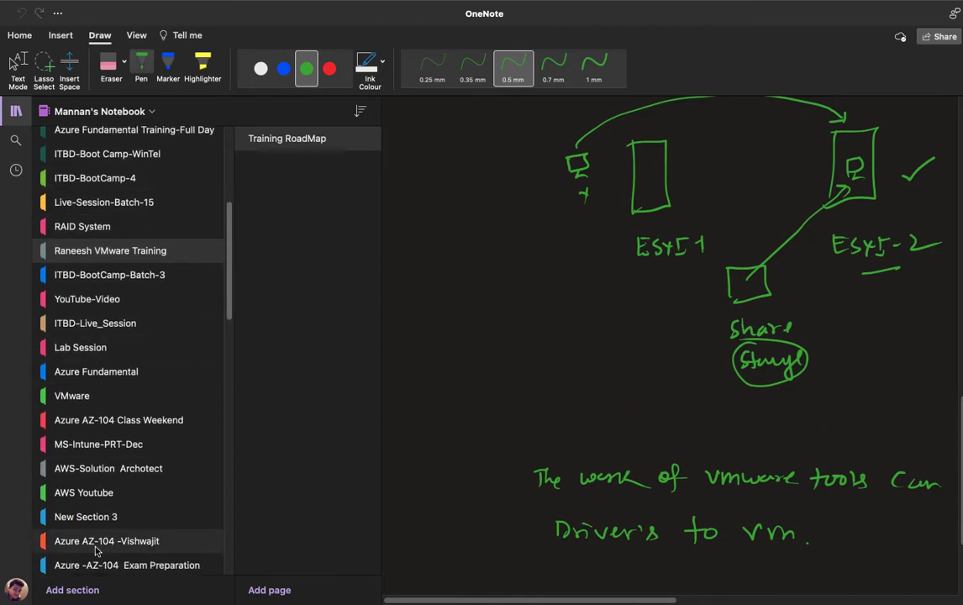
scroll(95, 553, down, 4)
click(118, 474)
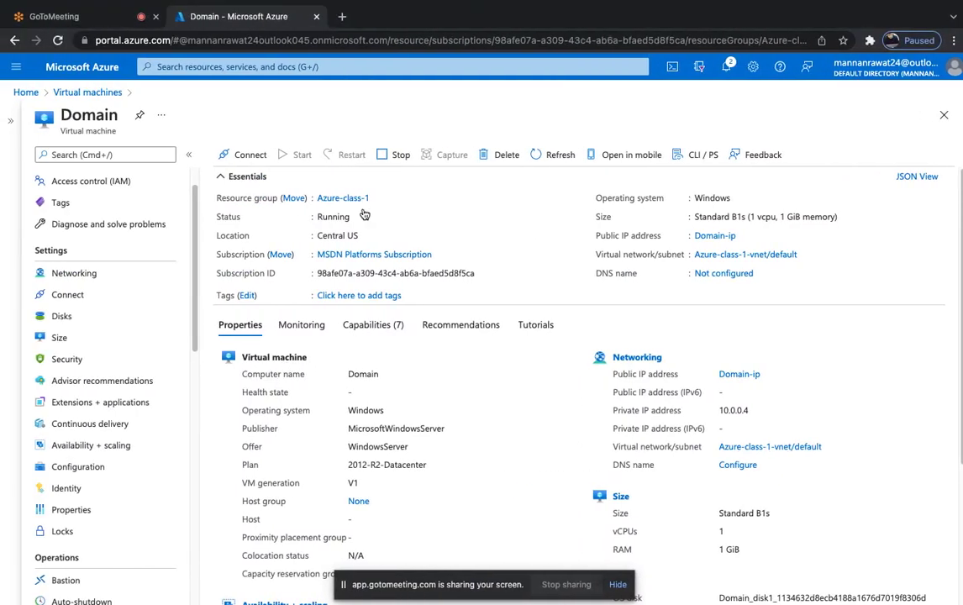
Open the Domain VM's Locks settings, which list the 'test' Delete lock.
scroll(144, 371, down, 3)
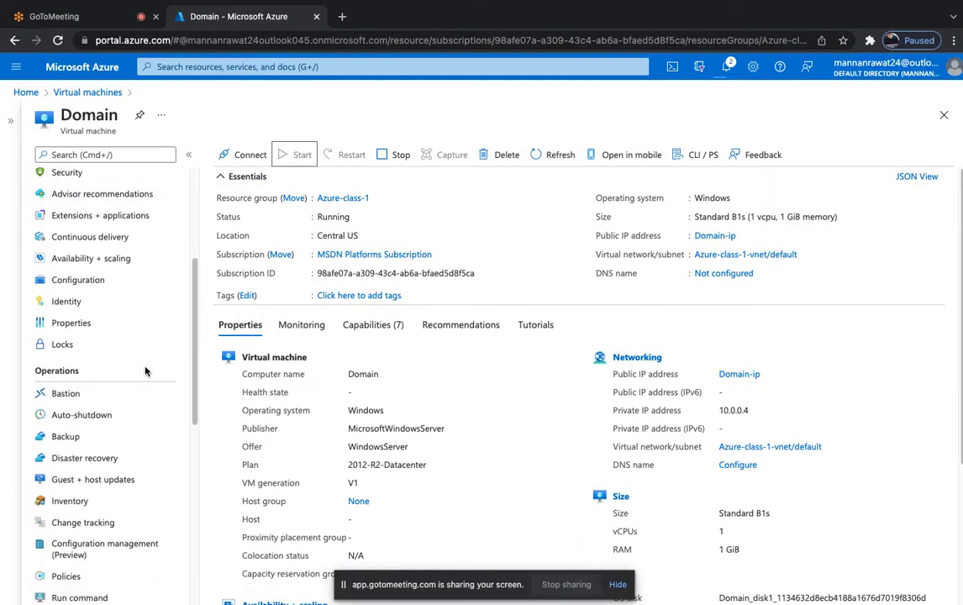
scroll(100, 367, down, 2)
scroll(99, 367, down, 5)
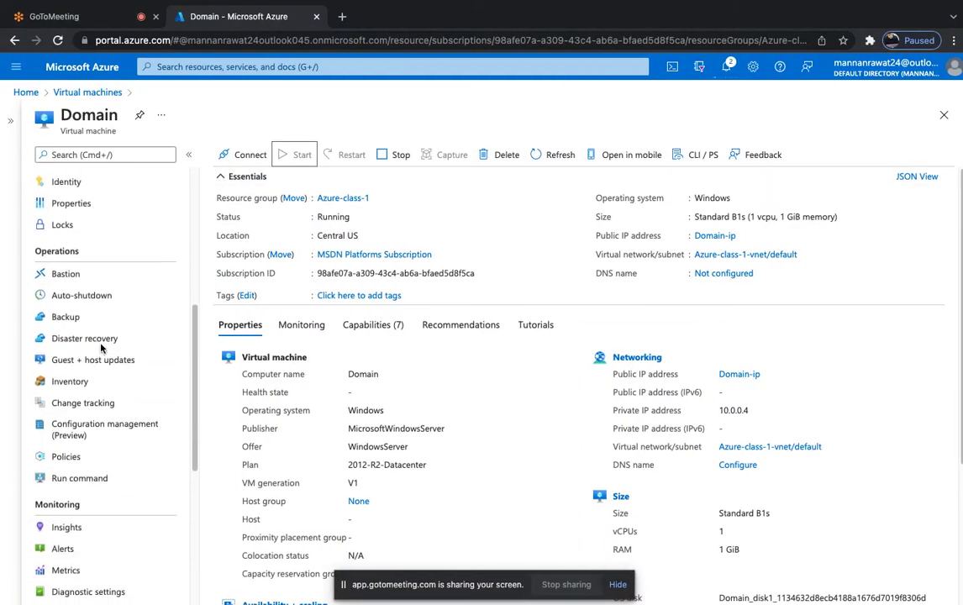
scroll(101, 348, up, 6)
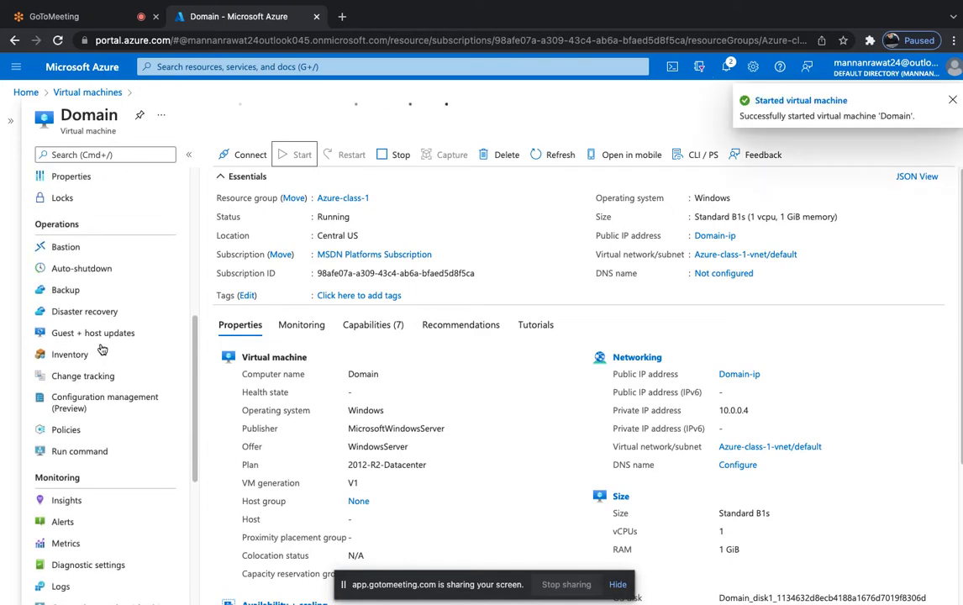
click(75, 316)
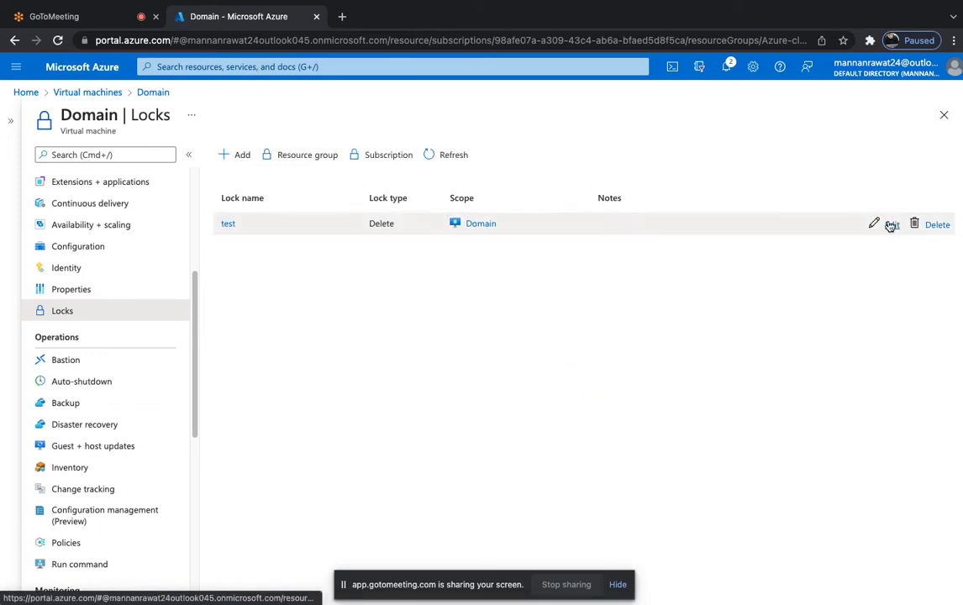
Delete the 'test' lock from the Domain VM and open the Add lock form.
click(937, 225)
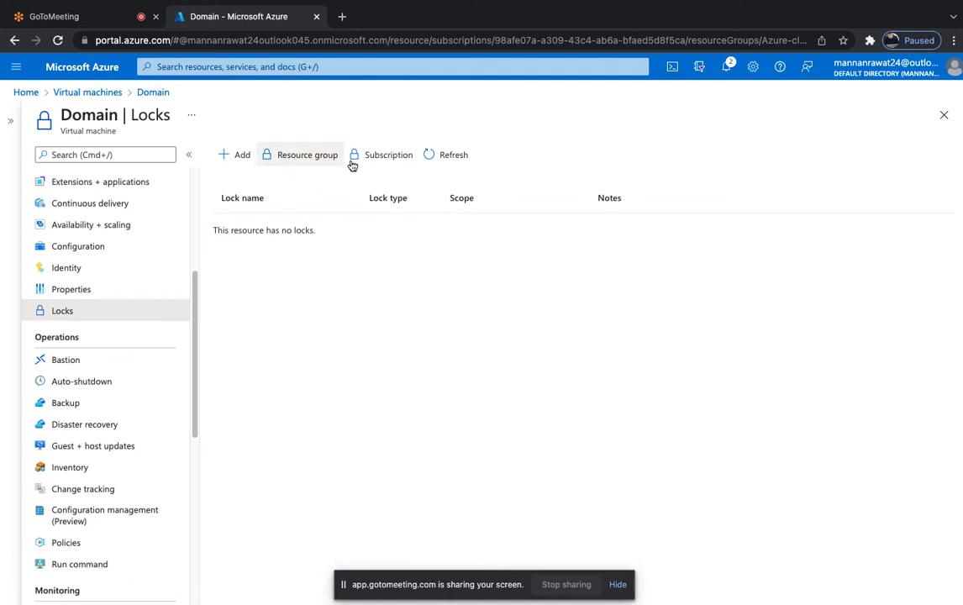
click(242, 156)
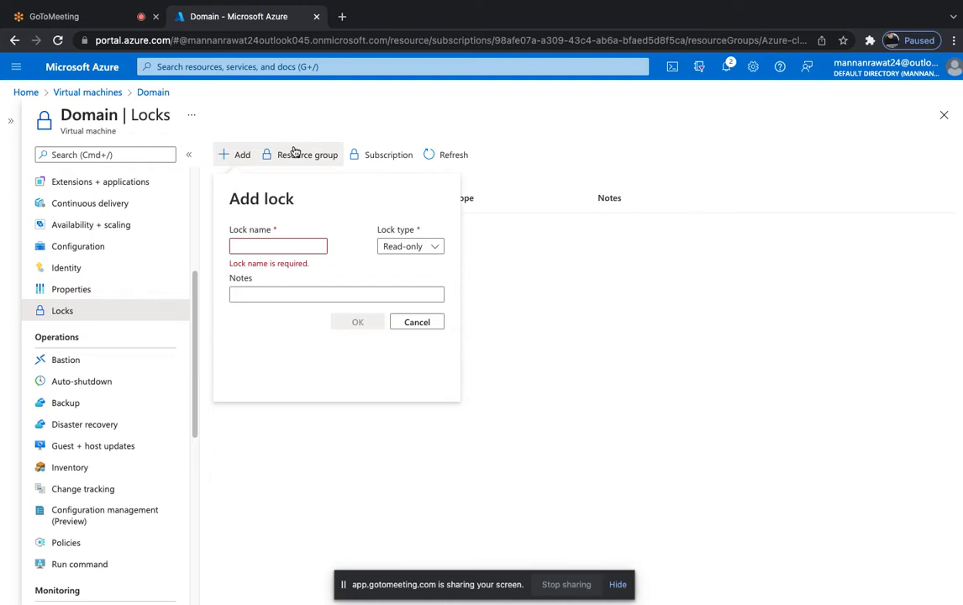
Look at lock types for the Azure-class-1 resource group, then cancel back to Domain's empty lock list.
click(293, 157)
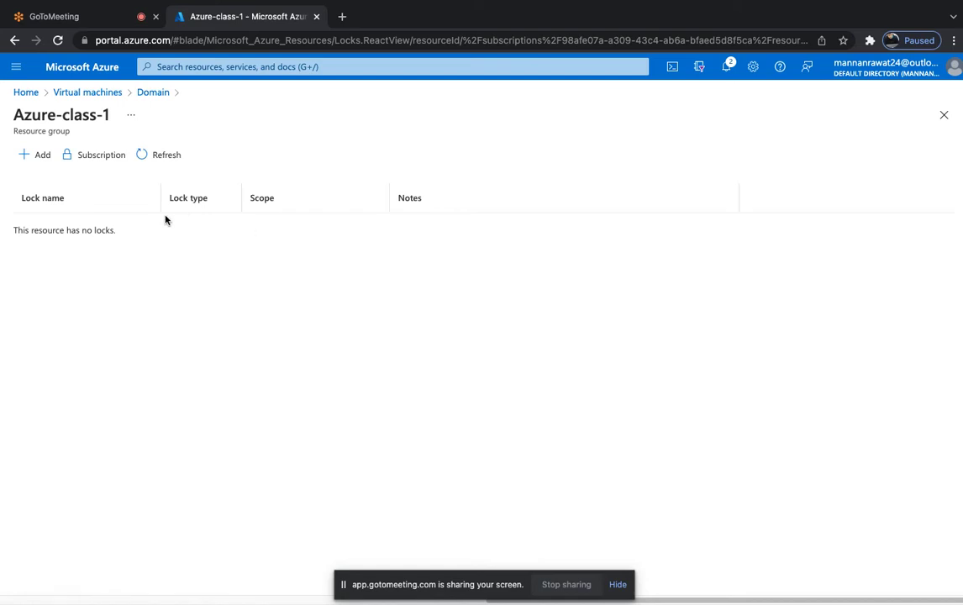
click(42, 154)
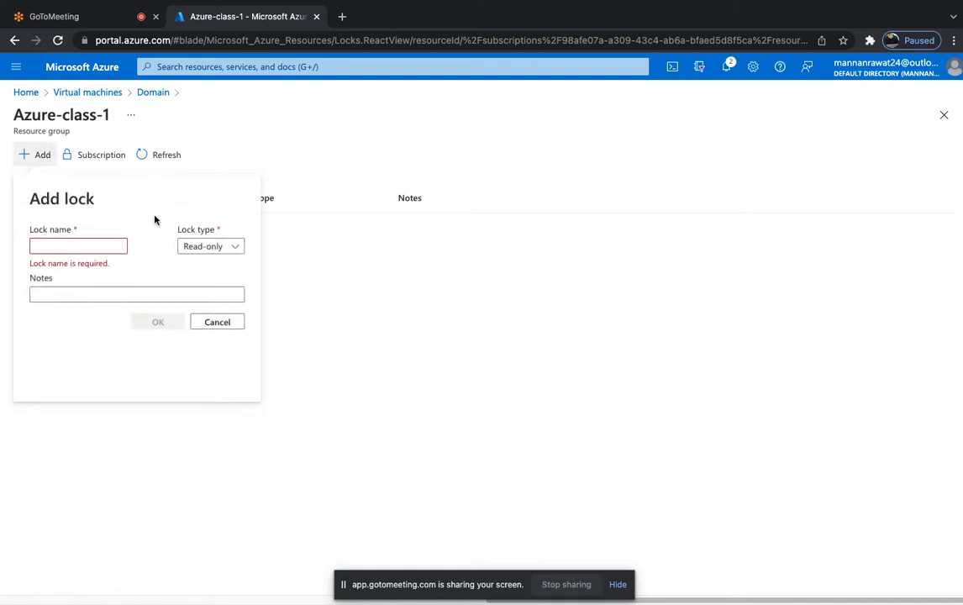
click(220, 249)
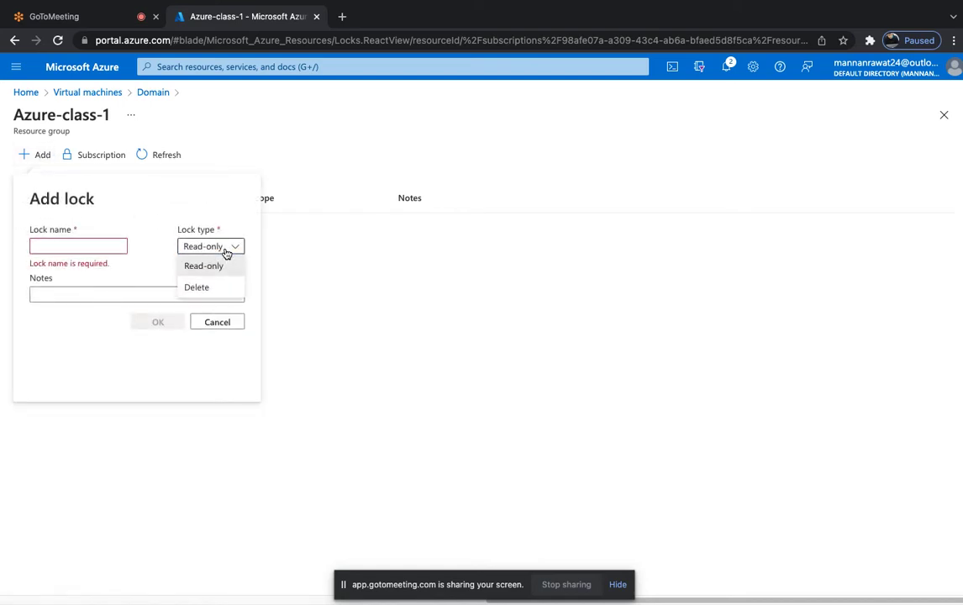
click(290, 296)
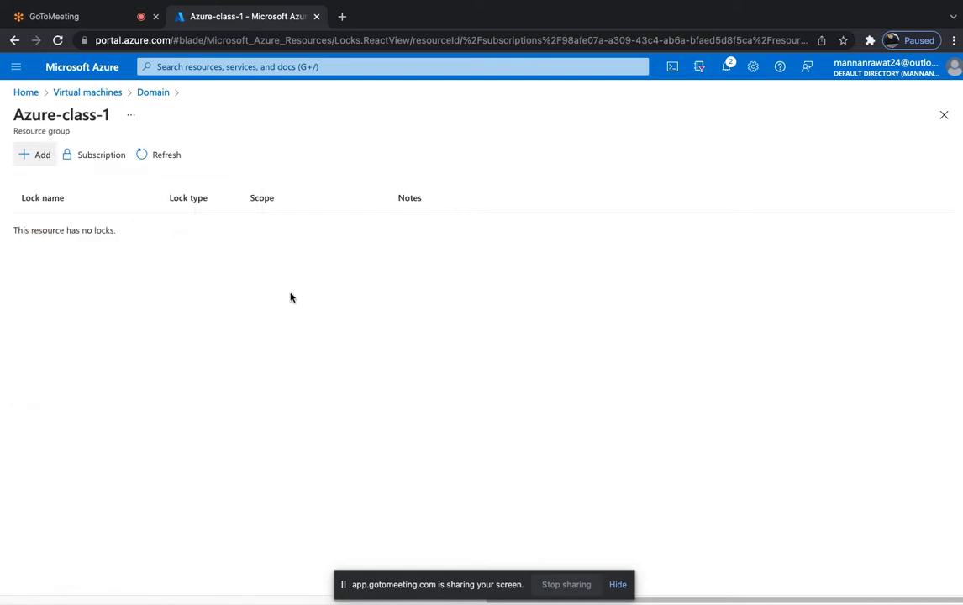
click(152, 93)
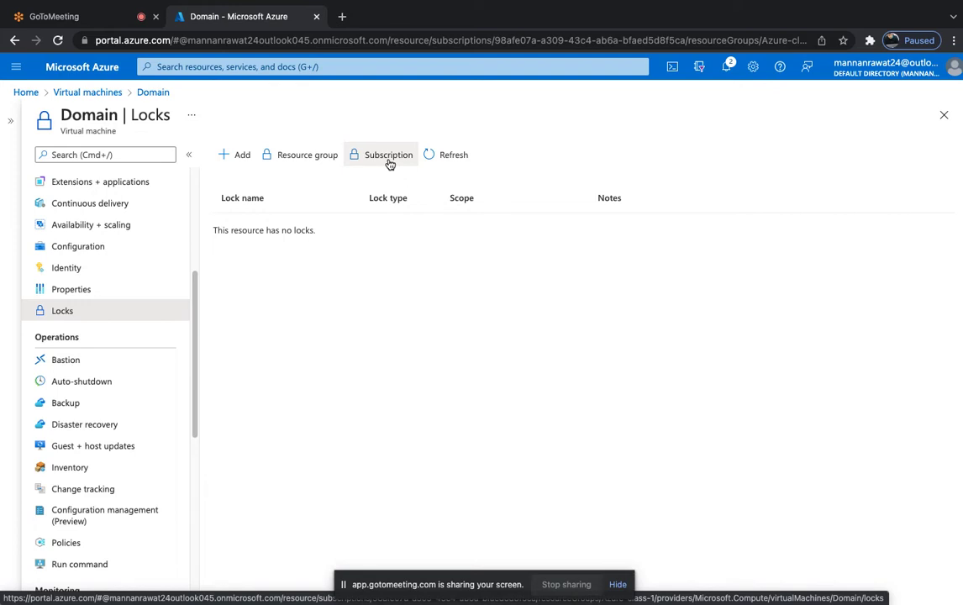
click(230, 157)
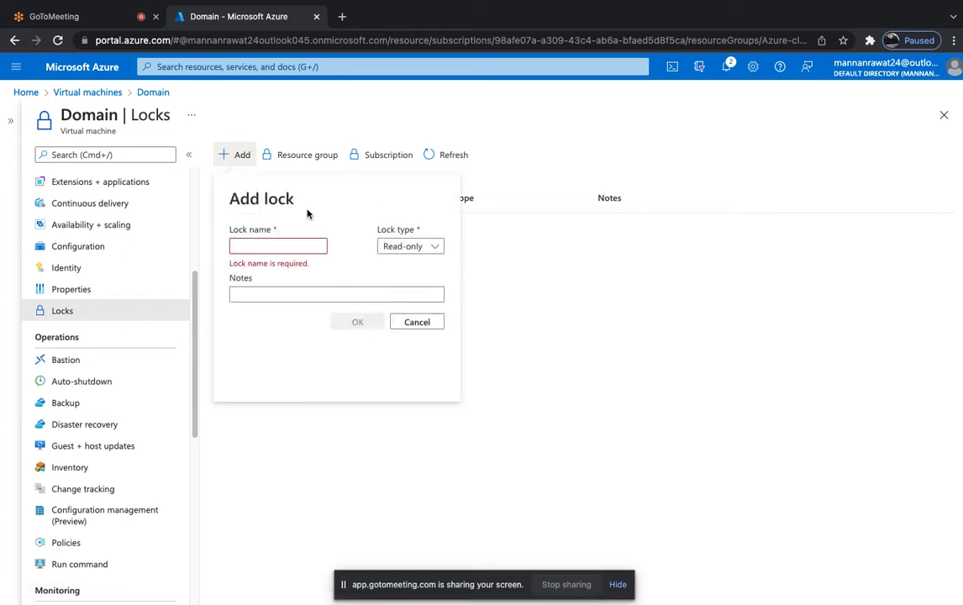
click(396, 245)
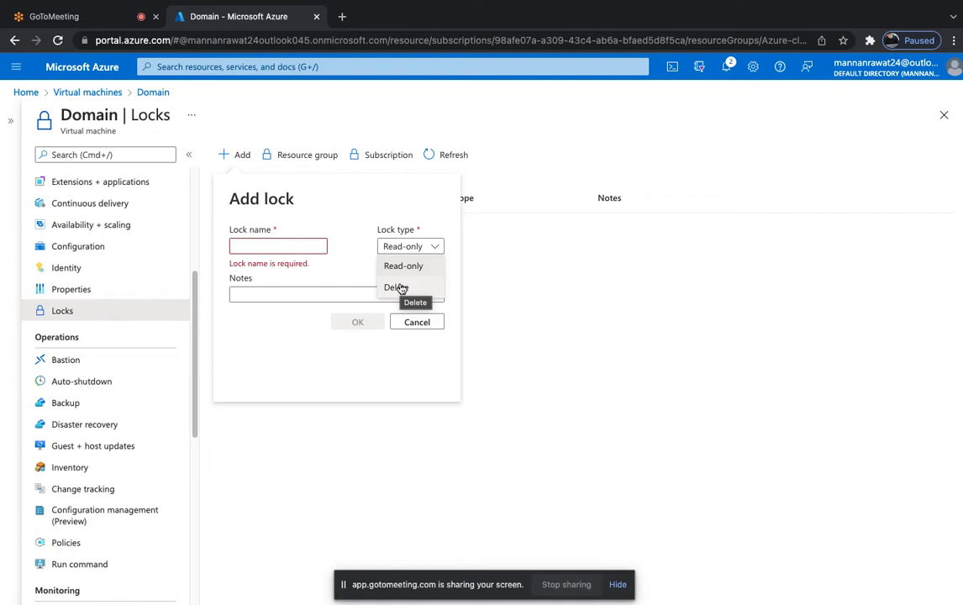
click(405, 287)
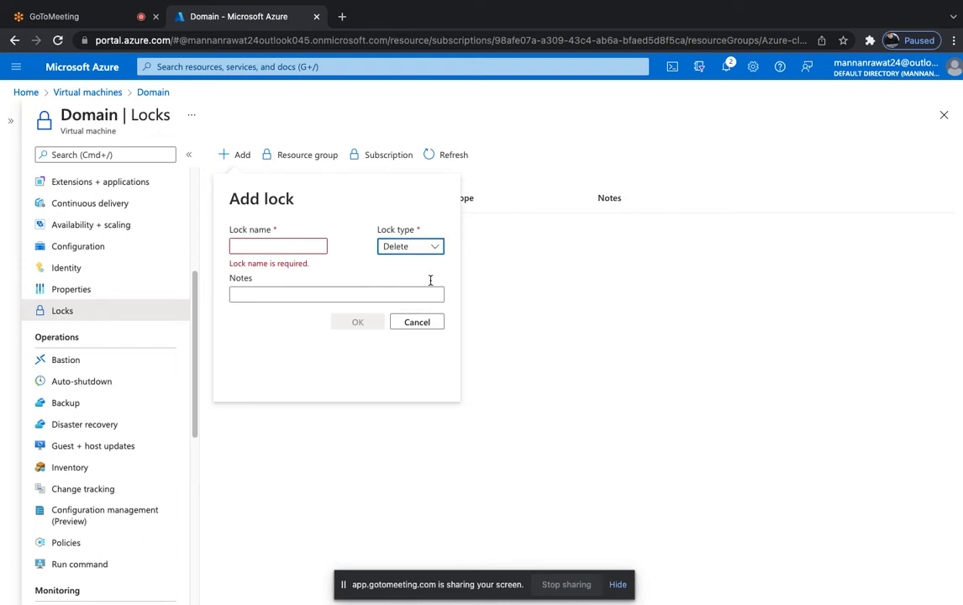
click(420, 322)
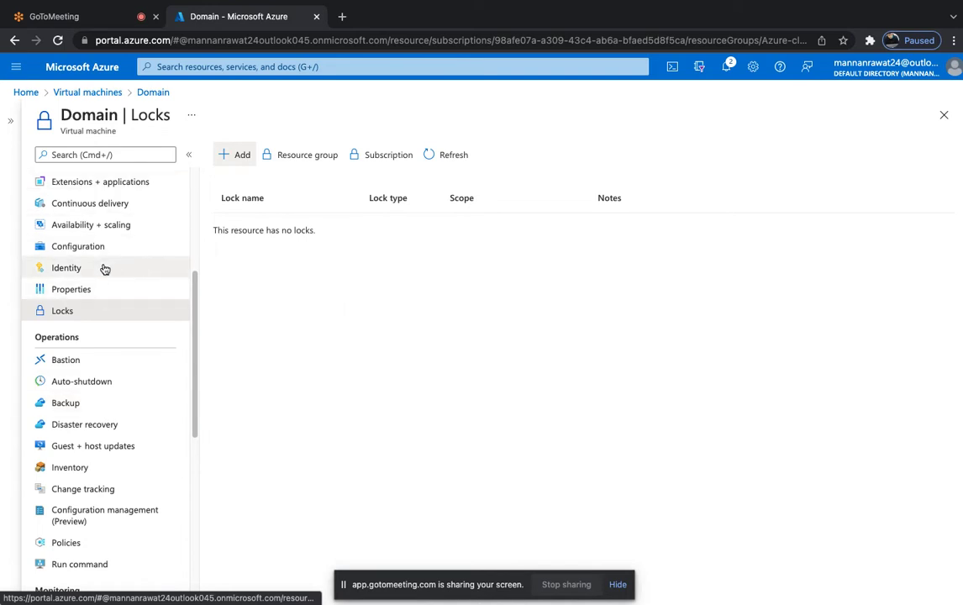
scroll(104, 269, down, 1)
scroll(103, 269, up, 4)
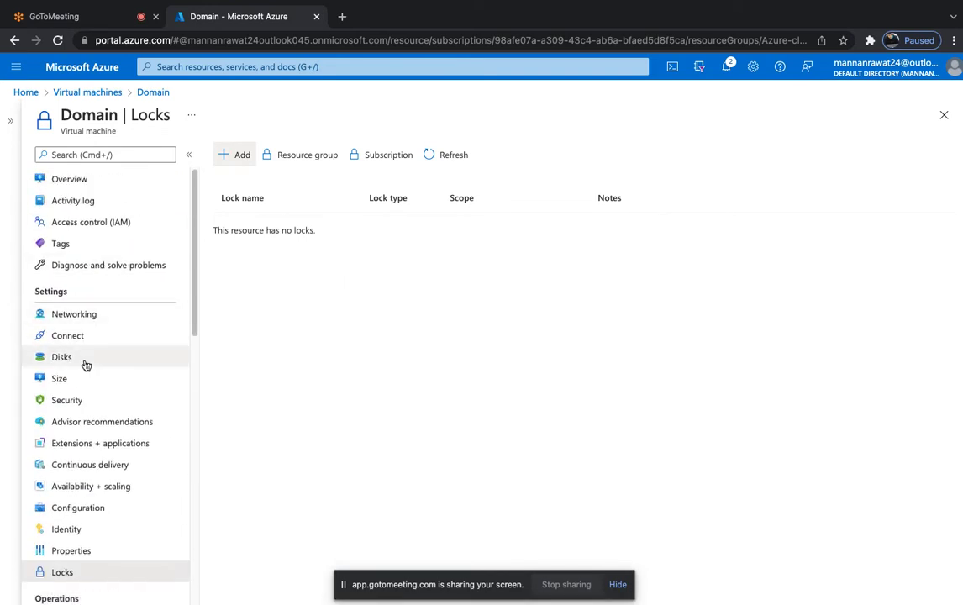
scroll(86, 365, down, 2)
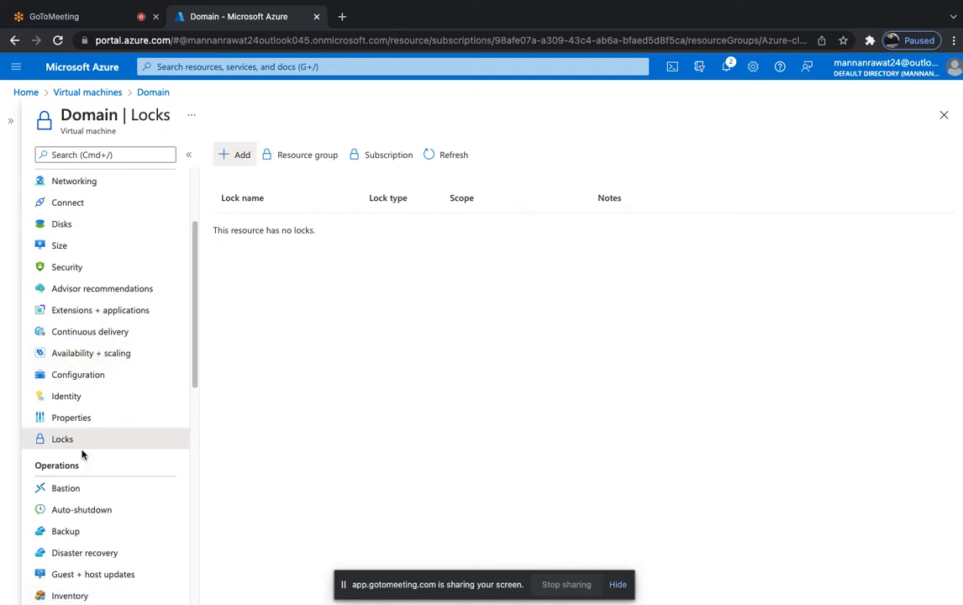
scroll(82, 455, down, 1)
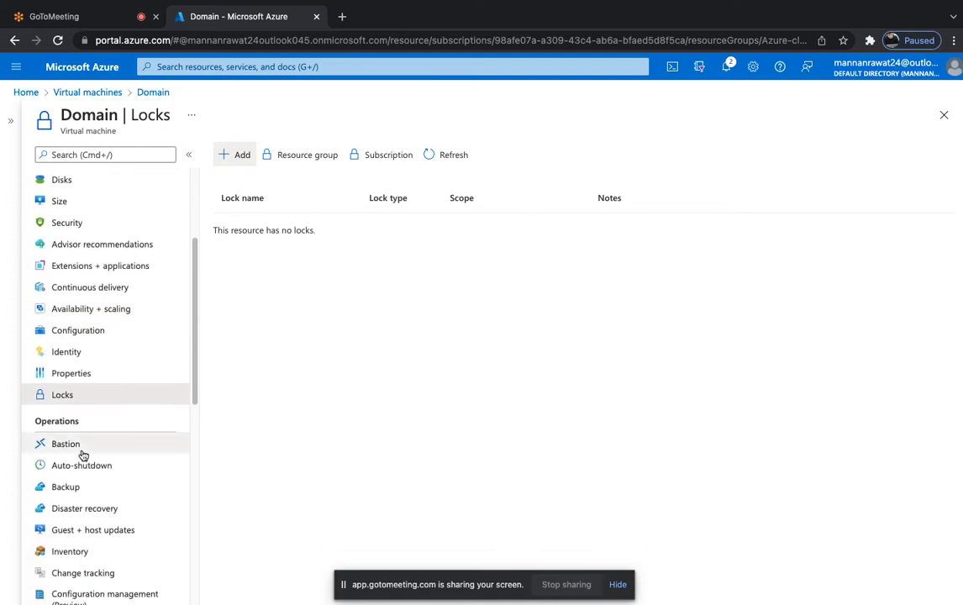
scroll(84, 399, down, 7)
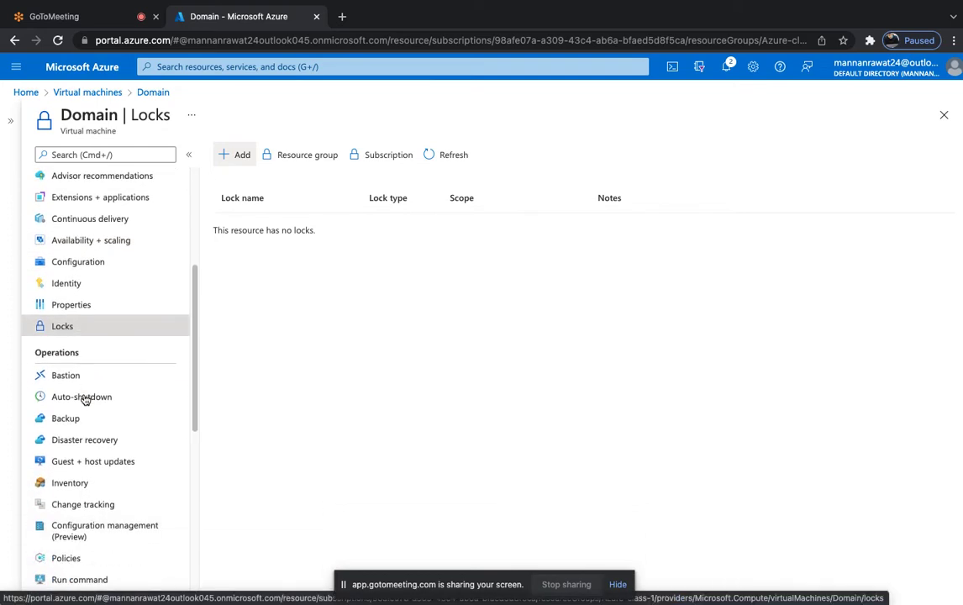
scroll(84, 399, up, 2)
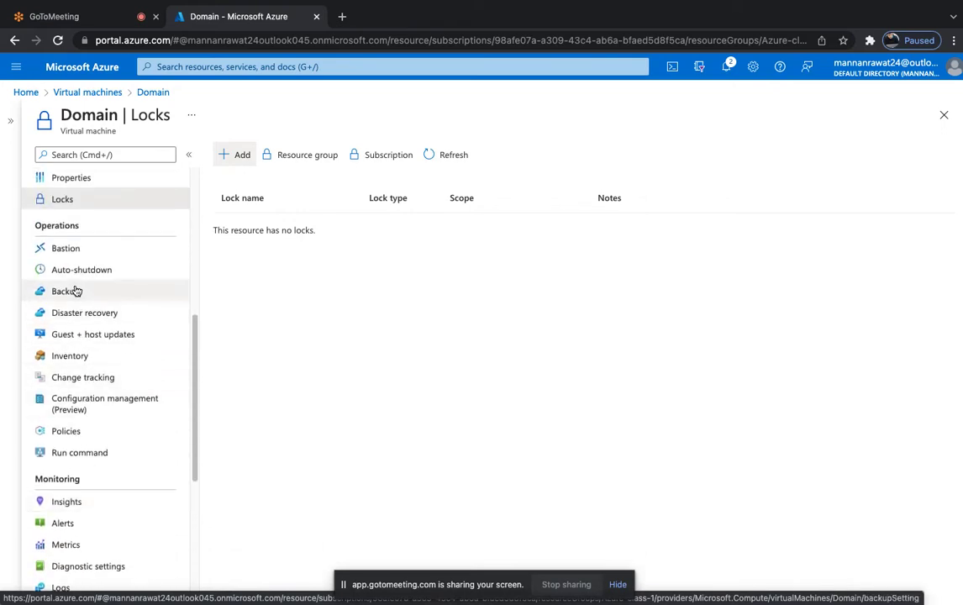
In OneNote, sketch a monitor icon for the VM labelled 'Azure vm-Backup'.
key(ctrl+Right)
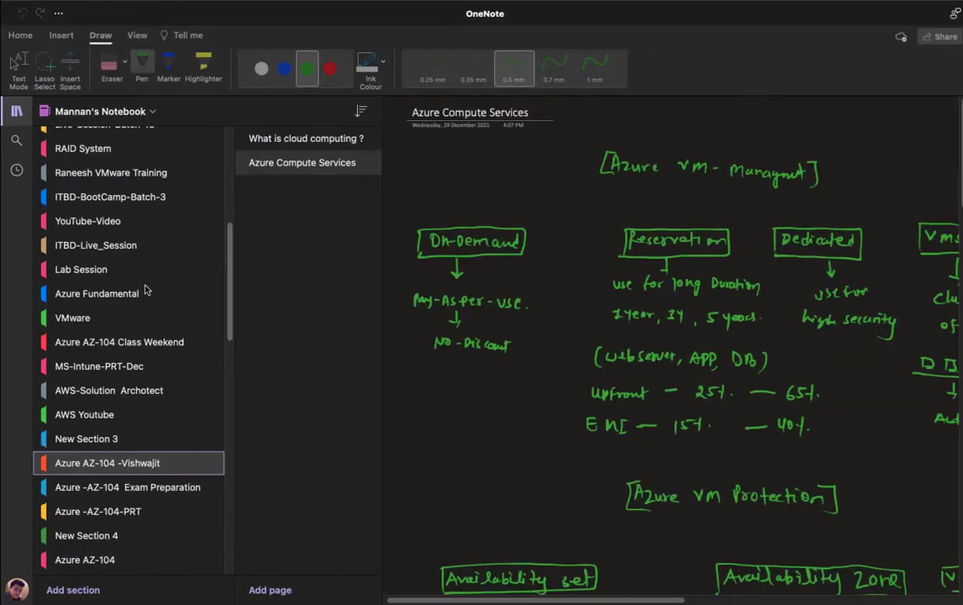
click(16, 111)
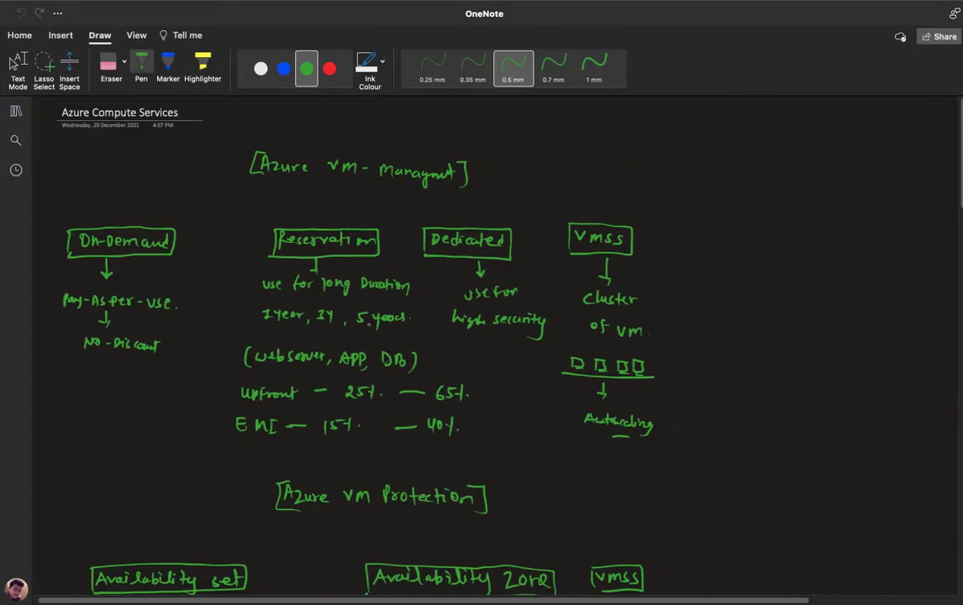
scroll(366, 336, down, 20)
scroll(365, 336, down, 5)
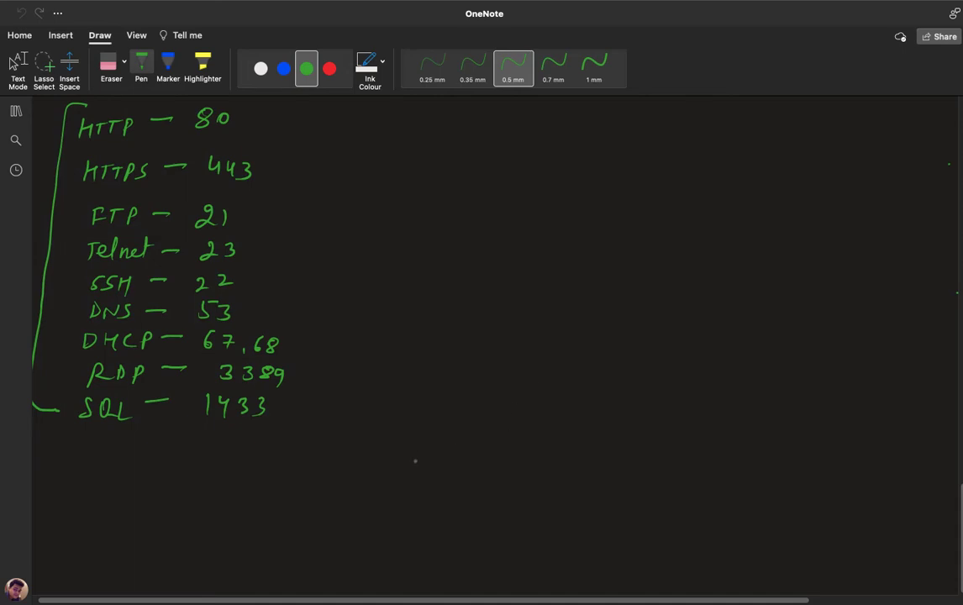
mouse_move(410, 453)
mouse_down()
mouse_move(409, 476)
mouse_move(439, 472)
mouse_move(430, 493)
mouse_move(486, 476)
mouse_up()
drag(473, 468, 506, 476)
mouse_move(508, 466)
mouse_down()
mouse_move(522, 475)
mouse_move(586, 463)
mouse_move(627, 476)
mouse_up()
mouse_move(616, 471)
mouse_down()
mouse_move(669, 475)
mouse_move(686, 462)
mouse_move(740, 478)
mouse_up()
click(769, 472)
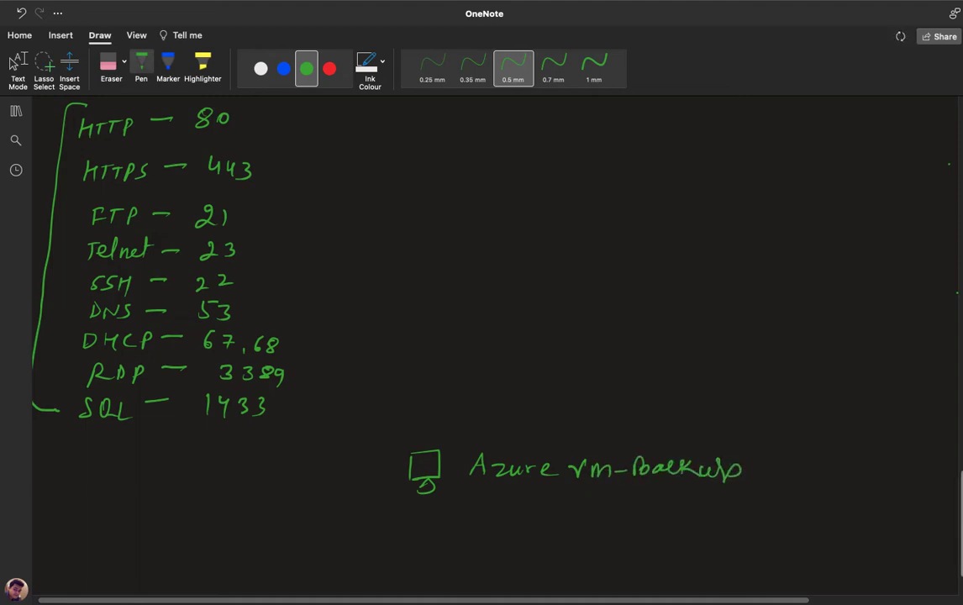
Draw an arrow from the VM to a handwritten, boxed 'Restore point' label.
scroll(522, 460, down, 3)
mouse_move(433, 435)
mouse_down()
mouse_move(433, 454)
mouse_move(608, 491)
mouse_move(647, 490)
mouse_up()
drag(664, 478, 684, 488)
drag(688, 485, 771, 488)
drag(783, 485, 804, 493)
drag(811, 476, 812, 495)
drag(804, 483, 819, 481)
mouse_move(589, 464)
mouse_down()
mouse_move(590, 506)
mouse_move(725, 464)
mouse_move(831, 480)
mouse_move(796, 502)
mouse_move(594, 510)
mouse_up()
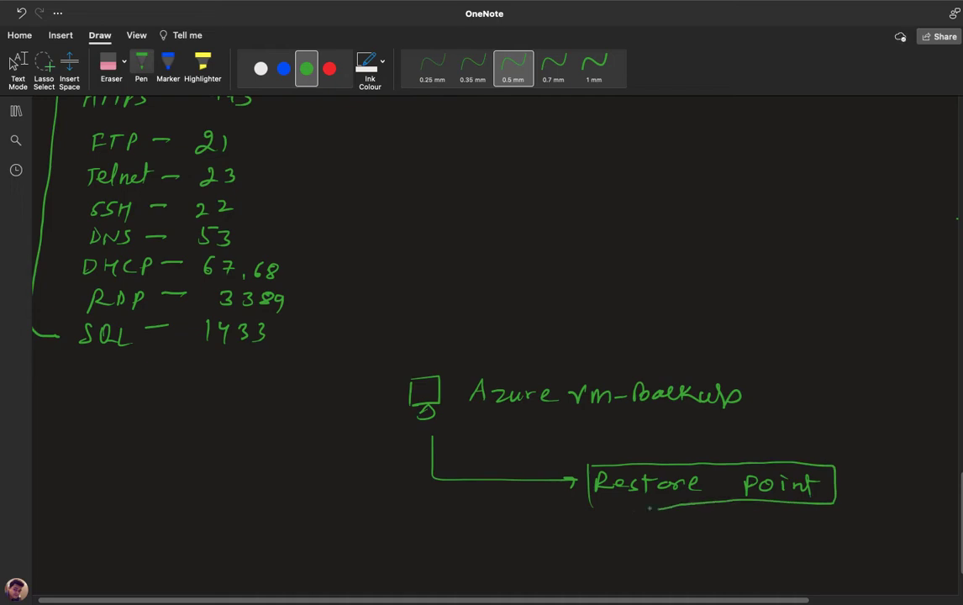
Draw two branches under Restore point and write the dates '2nd JAN' and '10th Jan'.
scroll(454, 295, down, 3)
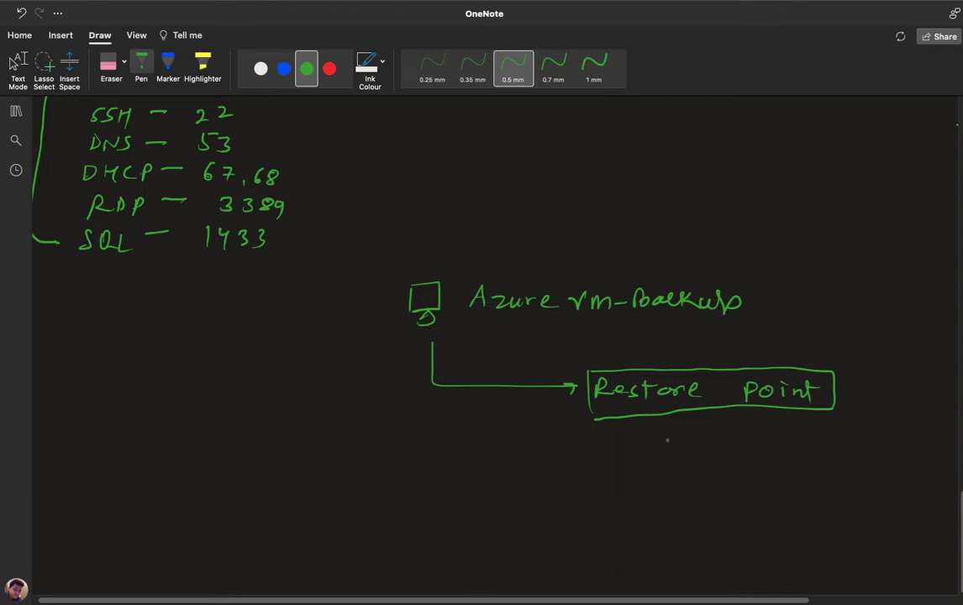
mouse_move(623, 420)
mouse_down()
mouse_move(612, 481)
mouse_move(641, 485)
mouse_move(665, 471)
mouse_move(672, 483)
mouse_up()
drag(676, 483, 688, 469)
mouse_move(766, 416)
mouse_down()
mouse_move(766, 481)
mouse_move(774, 471)
mouse_move(803, 481)
mouse_move(816, 470)
mouse_up()
mouse_move(815, 470)
mouse_down()
mouse_move(822, 481)
mouse_move(811, 484)
mouse_up()
key(super+z)
key(super+z)
mouse_move(827, 483)
mouse_down()
mouse_move(830, 470)
mouse_move(838, 482)
mouse_up()
drag(828, 477, 848, 487)
drag(848, 470, 849, 486)
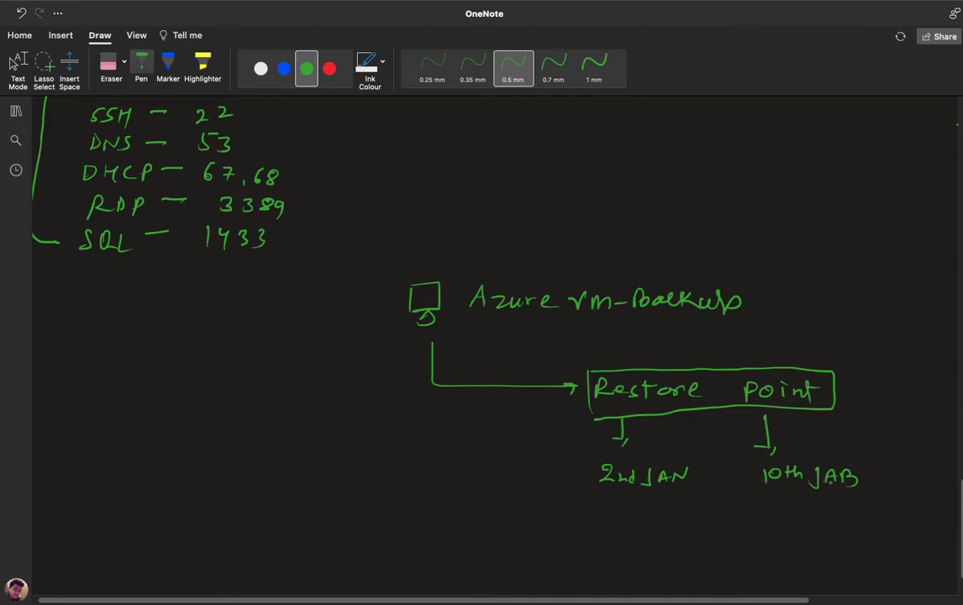
key(super+z)
key(super+z)
drag(840, 485, 852, 485)
Box both dates and draw an arrow from 2nd JAN to a new VM icon.
mouse_move(760, 469)
mouse_down()
mouse_move(760, 486)
mouse_move(855, 489)
mouse_move(762, 491)
mouse_up()
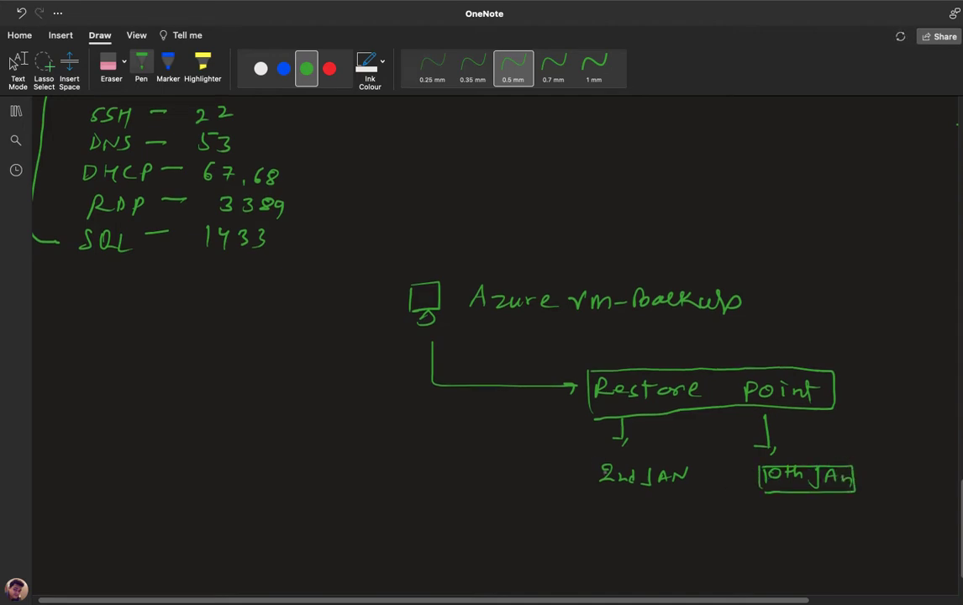
mouse_move(598, 488)
mouse_down()
mouse_move(598, 459)
mouse_move(691, 459)
mouse_move(629, 488)
mouse_move(599, 489)
mouse_up()
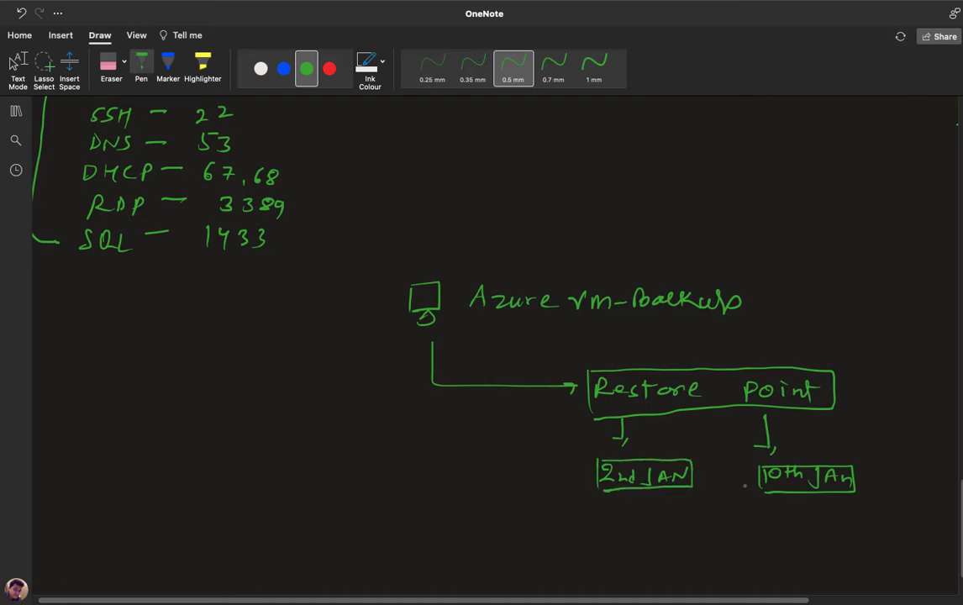
scroll(950, 513, down, 3)
mouse_move(669, 420)
mouse_down()
mouse_move(668, 458)
mouse_move(393, 455)
mouse_move(407, 460)
mouse_up()
mouse_move(301, 476)
mouse_down()
mouse_move(334, 446)
mouse_move(300, 476)
mouse_move(333, 481)
mouse_up()
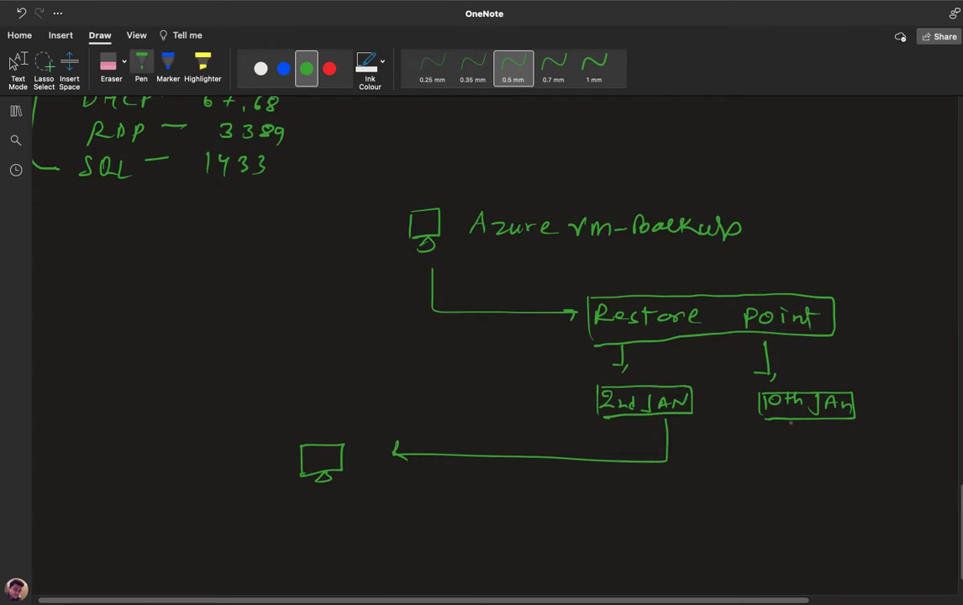
Write and box 'Recovery Services Vaults' beneath the restore diagram, then return to the Azure portal.
scroll(861, 484, down, 2)
mouse_move(485, 462)
mouse_down()
mouse_move(498, 486)
mouse_move(580, 484)
mouse_move(587, 497)
mouse_up()
mouse_move(627, 464)
mouse_down()
mouse_move(615, 483)
mouse_move(643, 478)
mouse_up()
drag(646, 472, 681, 480)
mouse_move(697, 473)
mouse_down()
mouse_move(695, 481)
mouse_move(739, 470)
mouse_move(803, 486)
mouse_up()
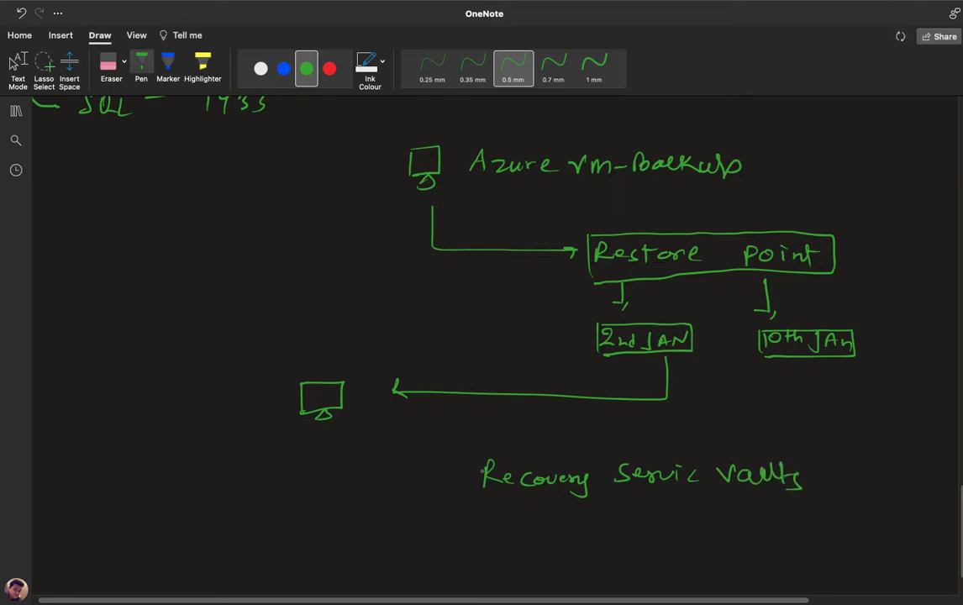
mouse_move(474, 457)
mouse_down()
mouse_move(473, 489)
mouse_move(576, 456)
mouse_move(782, 453)
mouse_move(803, 495)
mouse_move(475, 502)
mouse_up()
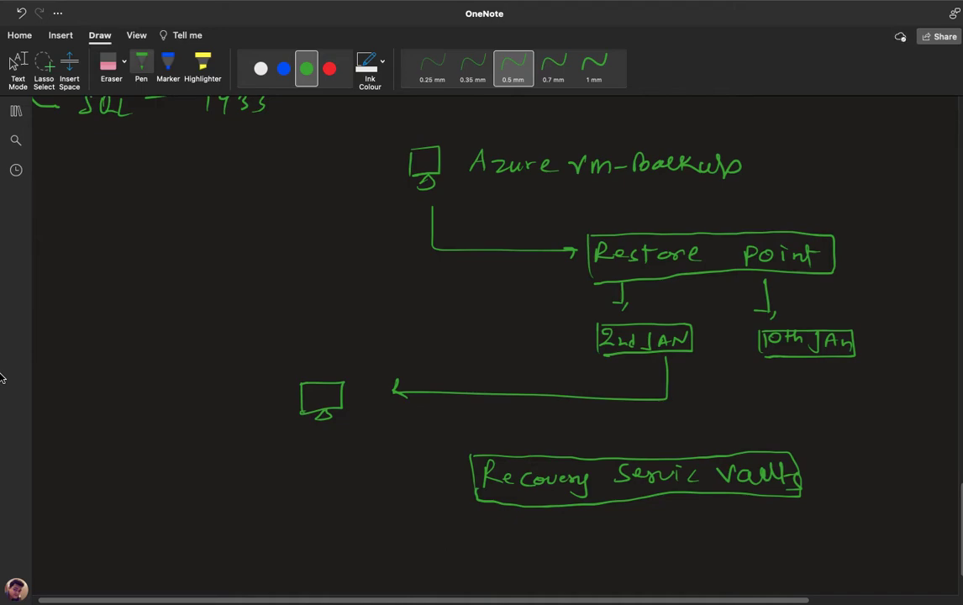
key(ctrl+Left)
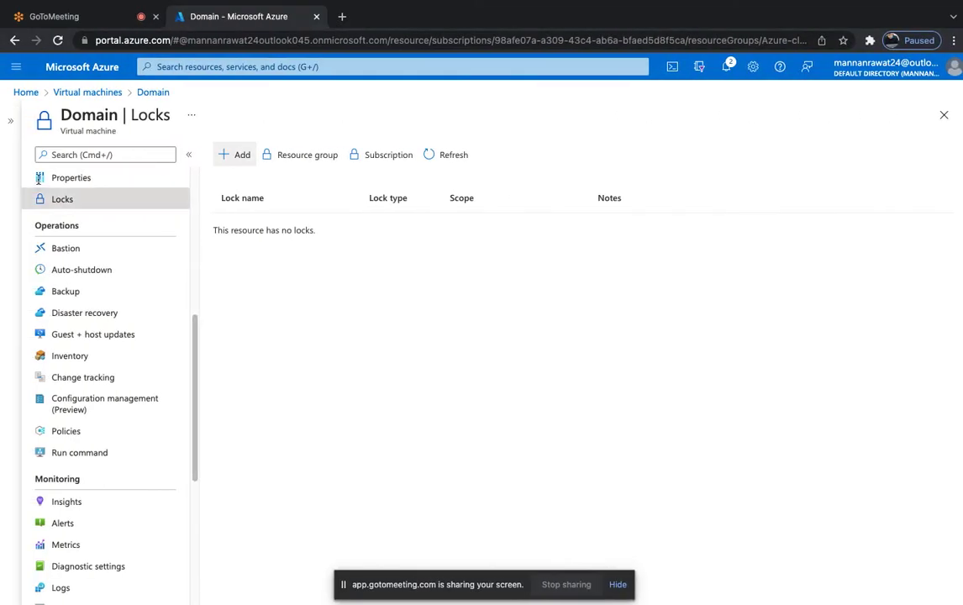
From the Domain VM's Connect > RDP page, save the RDP file as '2.rdp' and open it.
scroll(38, 180, up, 5)
click(71, 182)
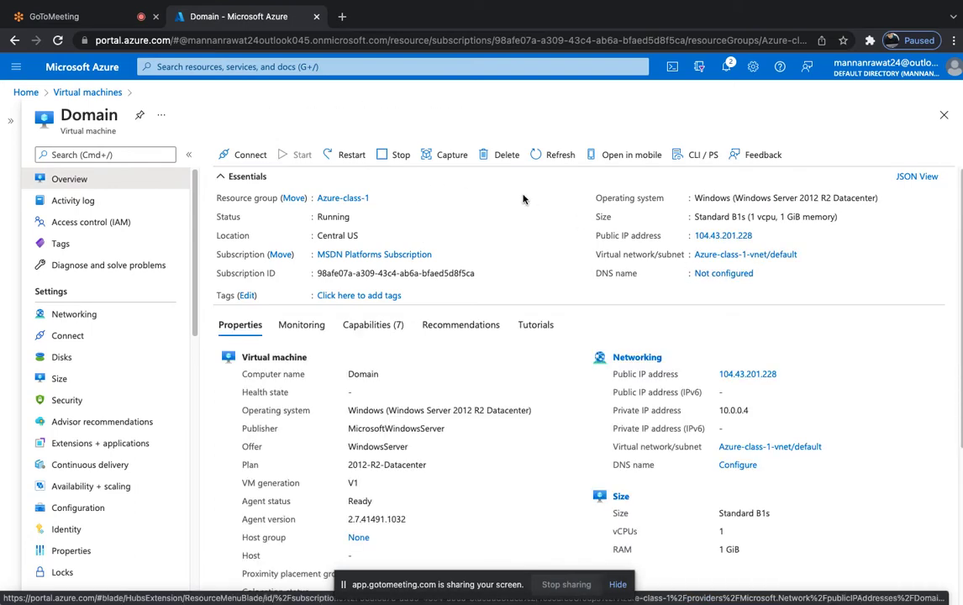
click(244, 155)
click(243, 181)
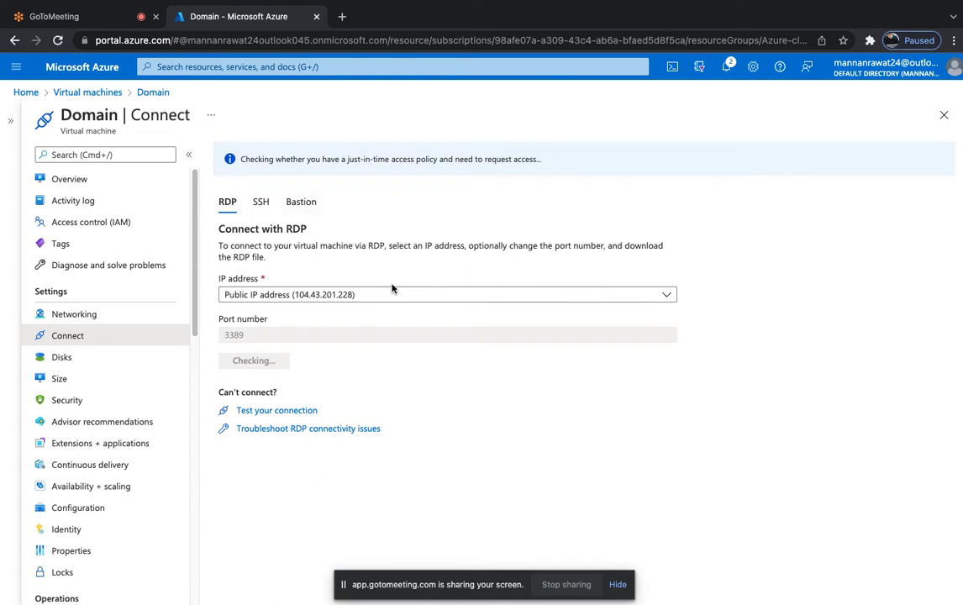
click(273, 363)
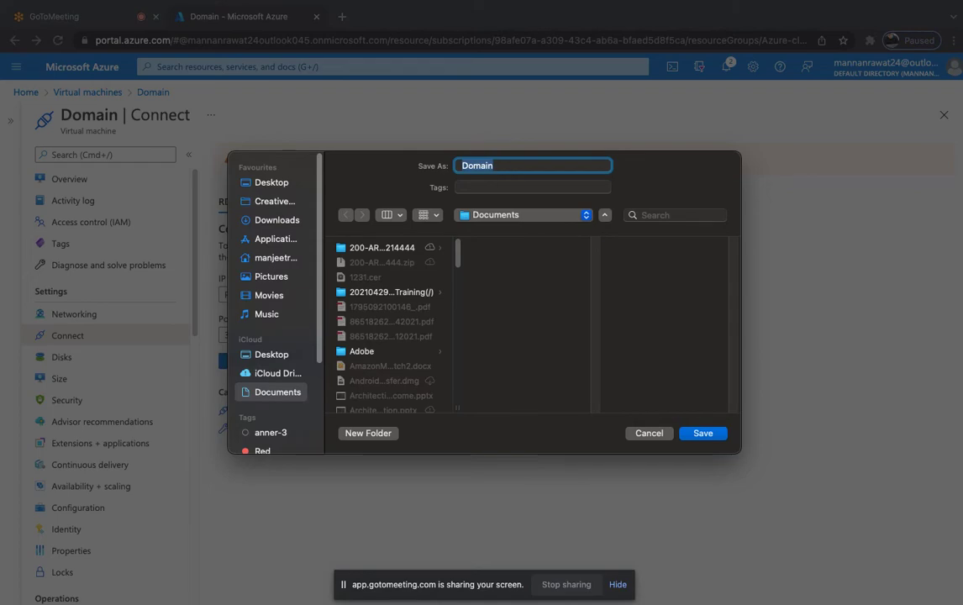
text(2)
click(711, 429)
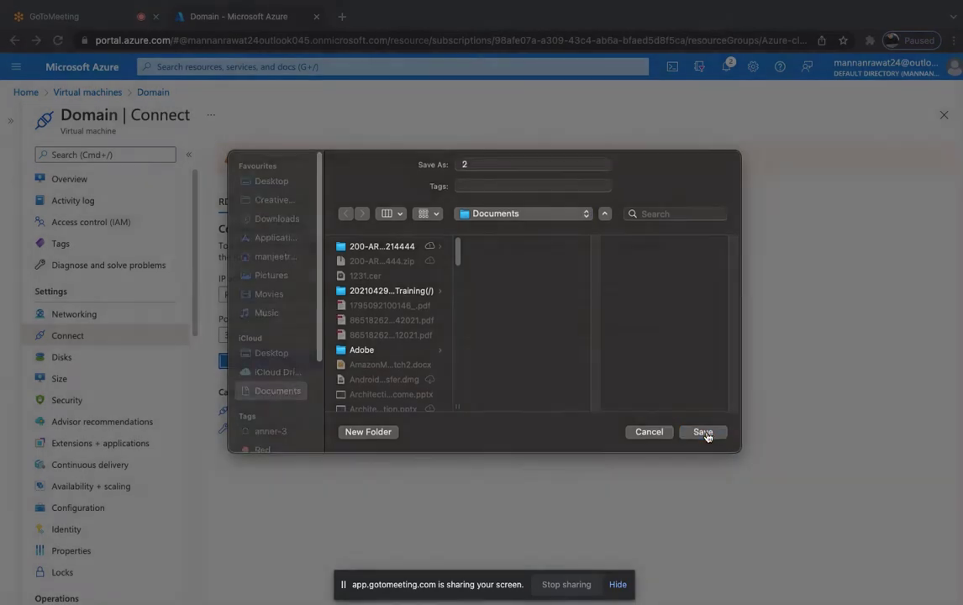
click(142, 593)
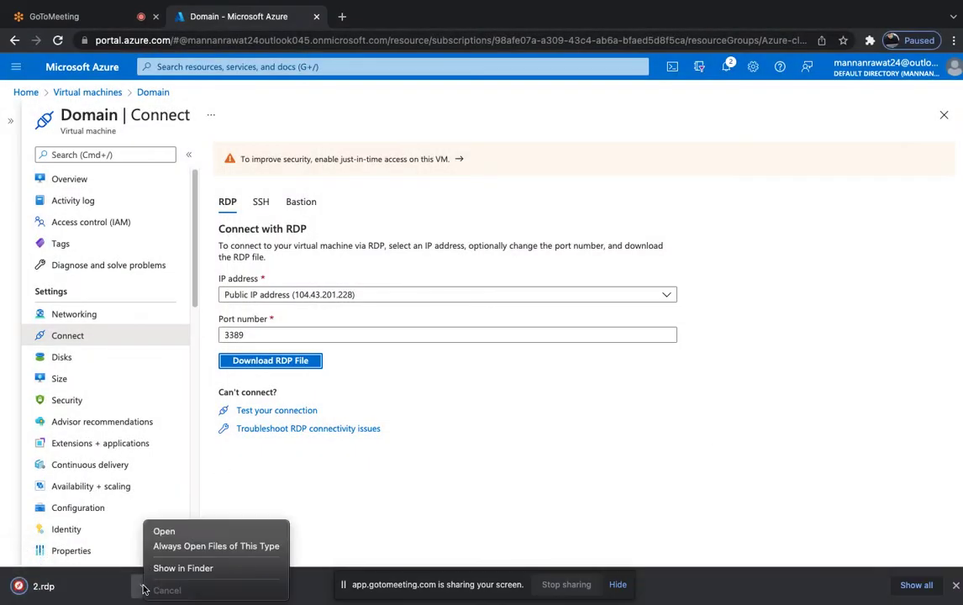
click(160, 529)
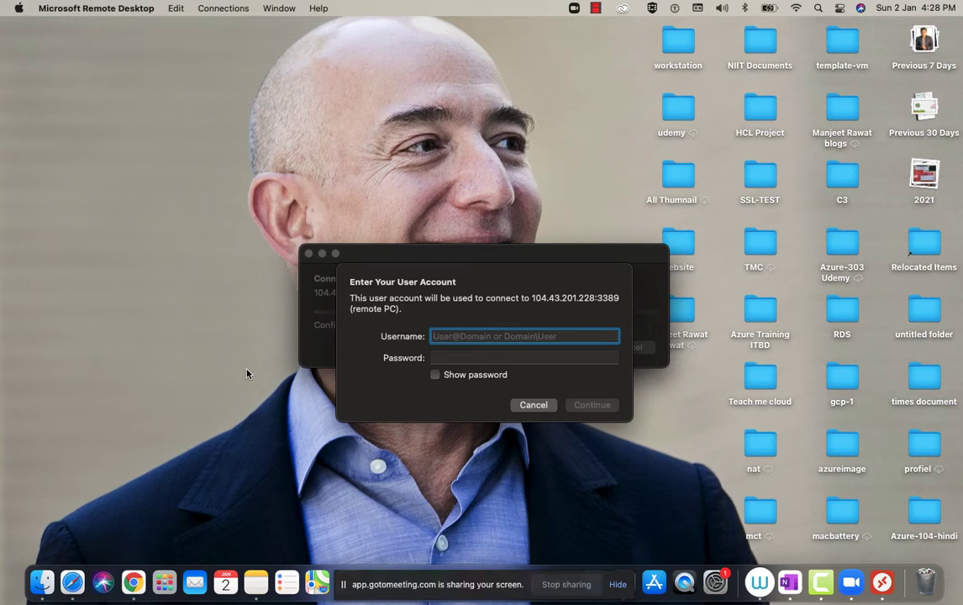
Sign in to 104.43.201.228 with the account username and password, accepting the certificate warning.
text(web)
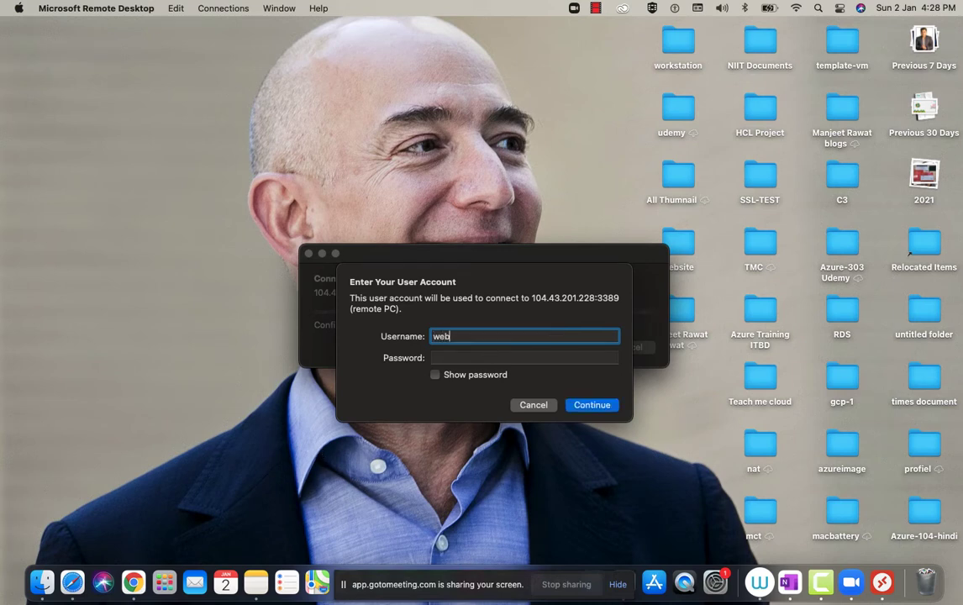
key(Tab)
text(•••••••)
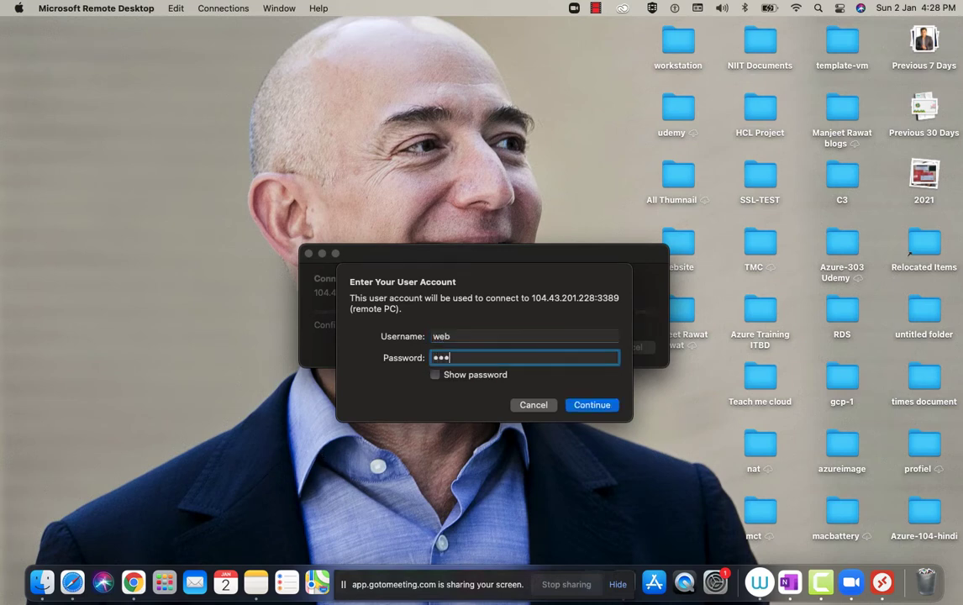
text(••••)
key(Return)
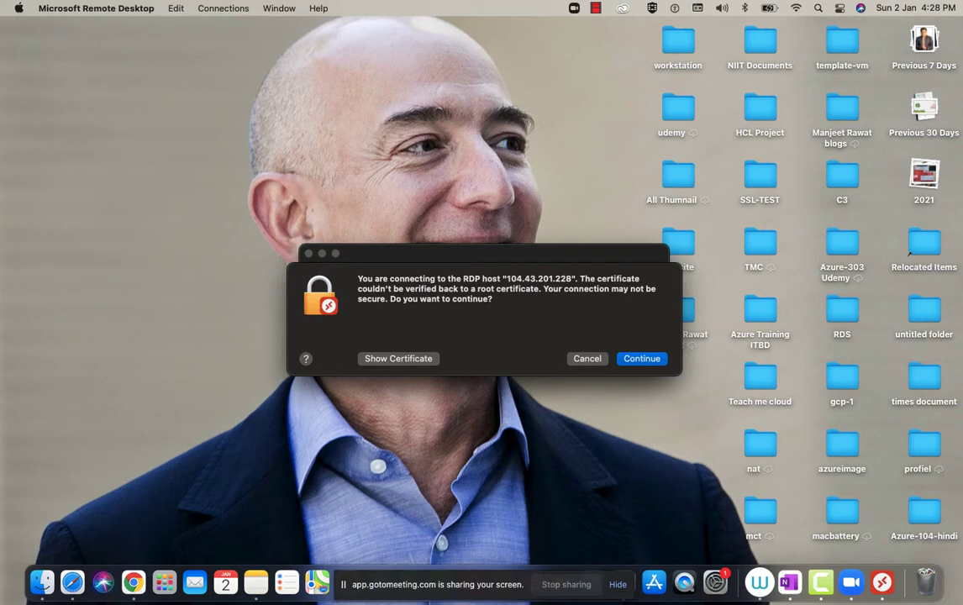
click(647, 360)
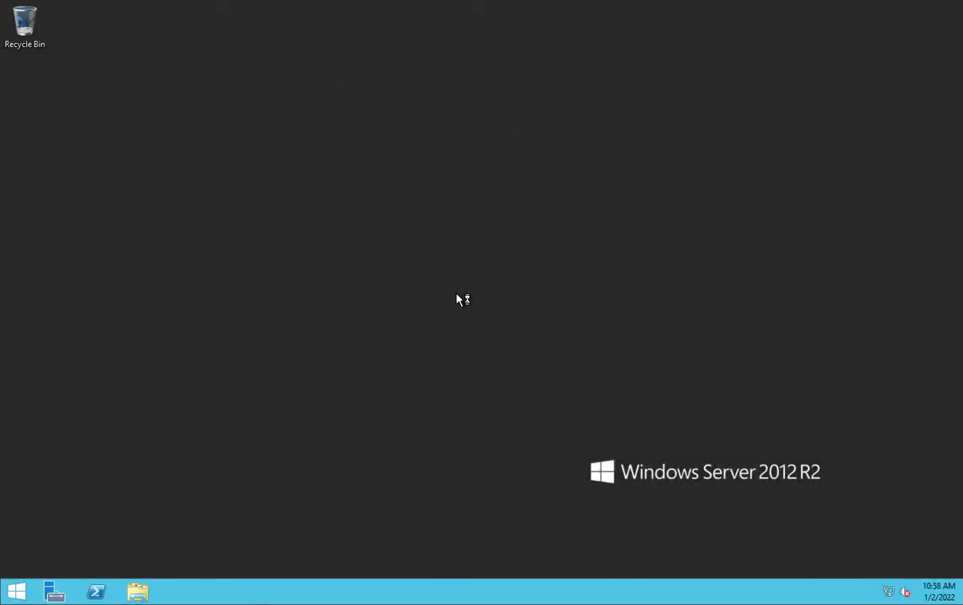
Refresh the remote desktop, dismiss the Run prompt, and bring up the Server Manager Dashboard.
right_click(451, 265)
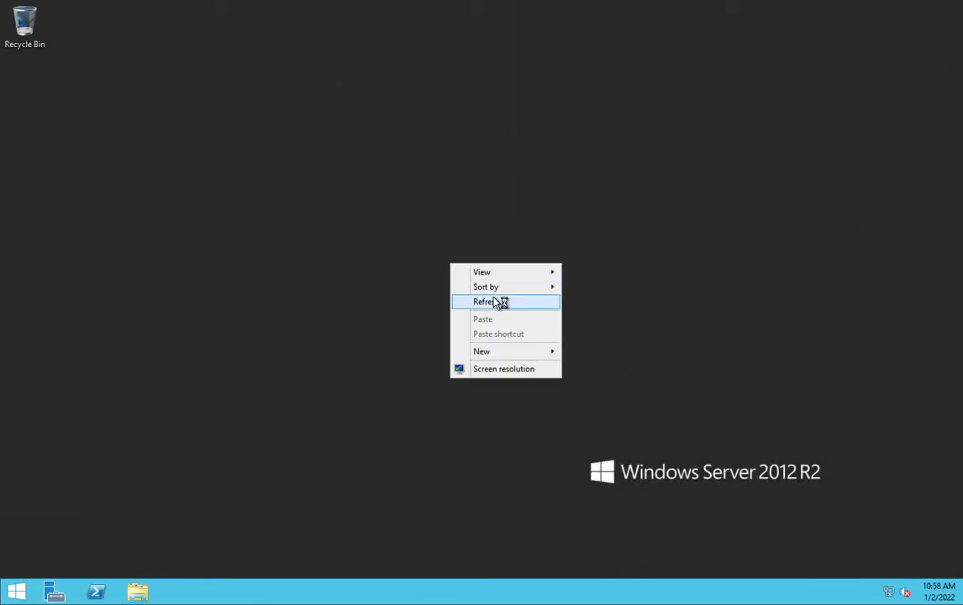
click(500, 296)
key(super+r)
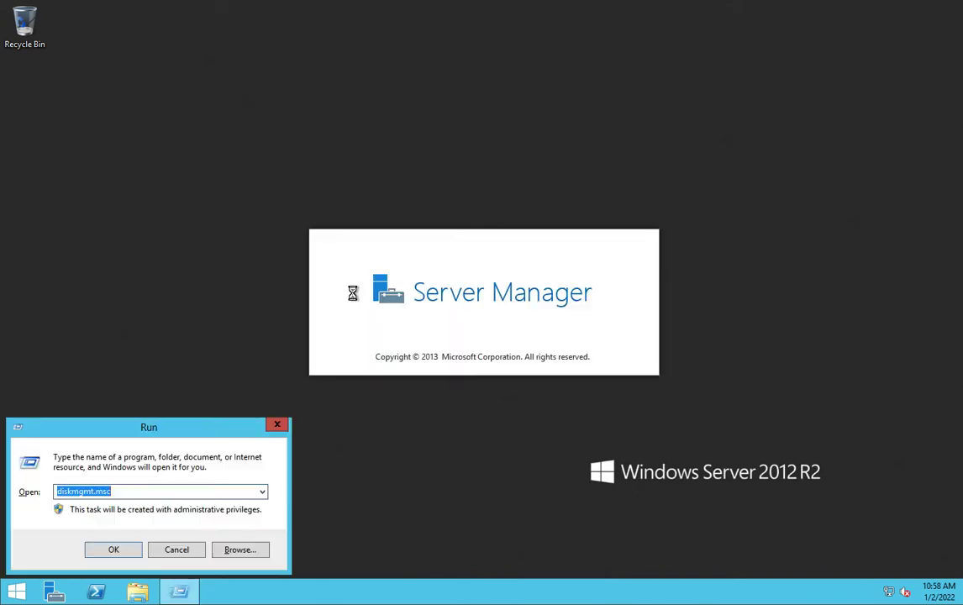
click(186, 549)
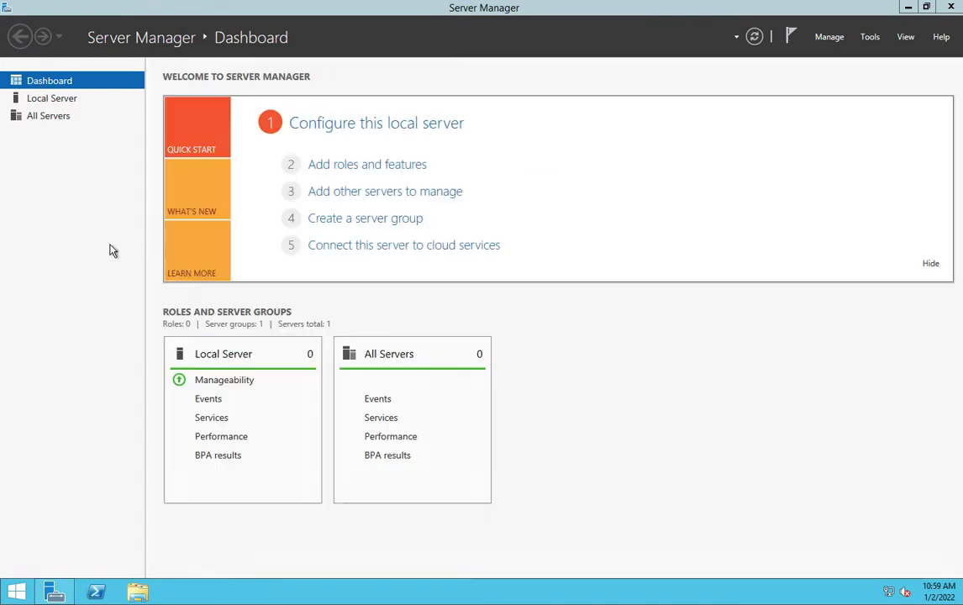
mouse_move(954, 6)
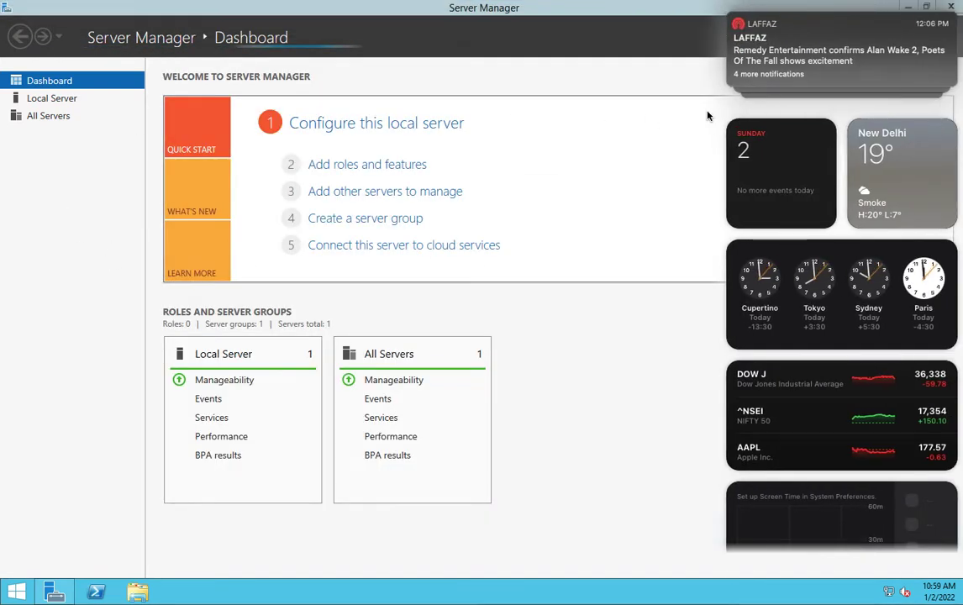
click(709, 112)
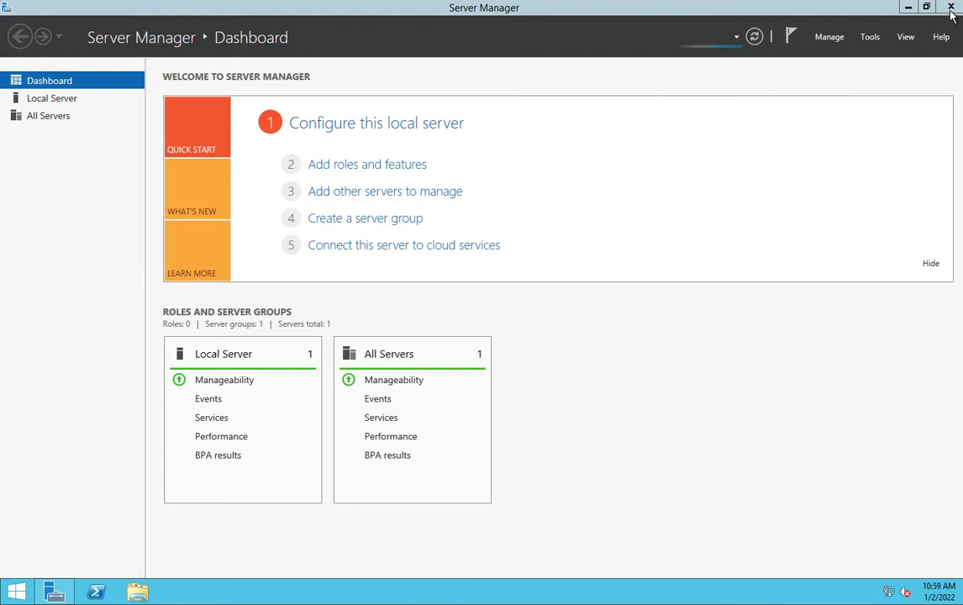
Close Server Manager and create a folder named 'test file' on New Volume (E:).
click(955, 10)
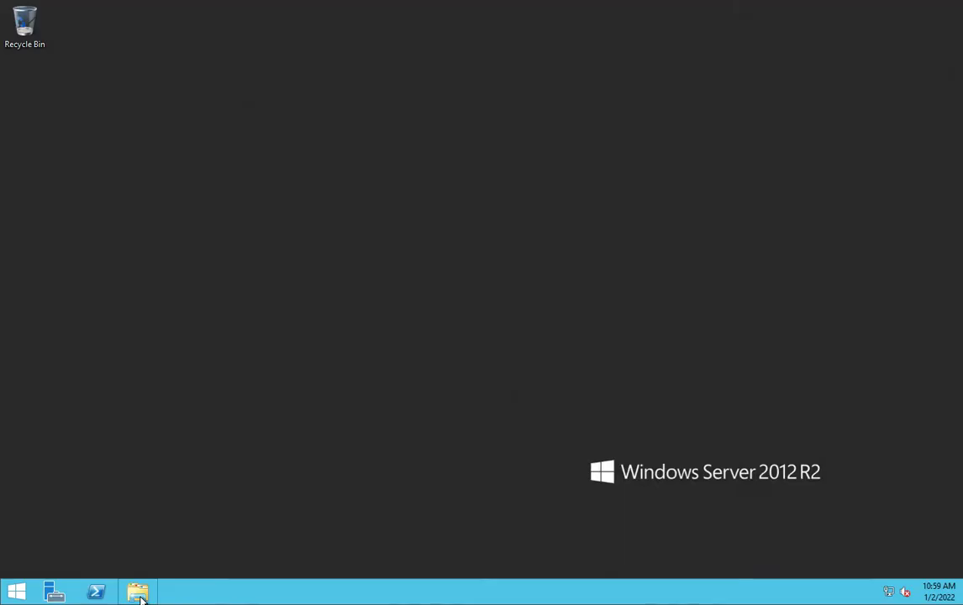
click(140, 596)
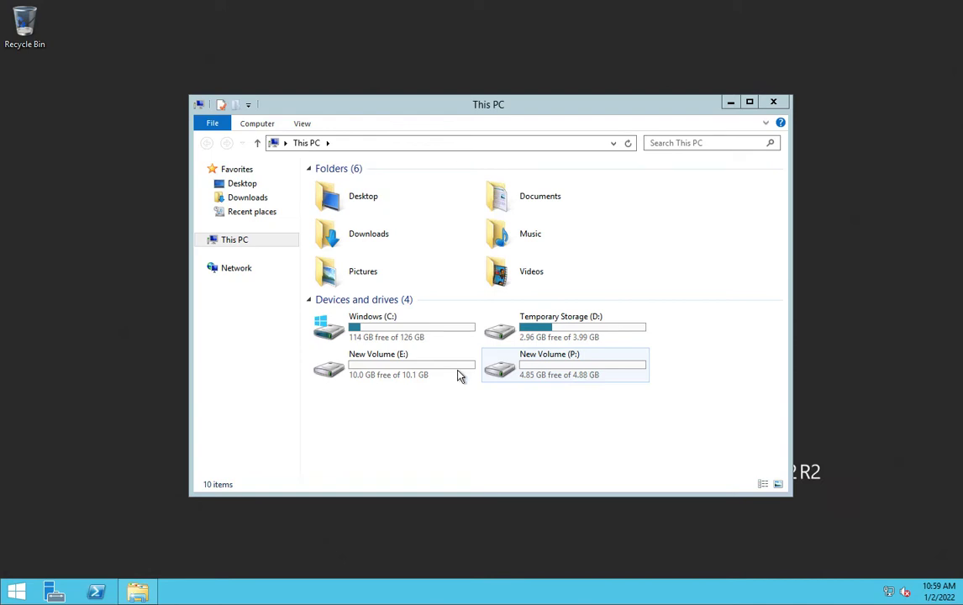
double_click(396, 365)
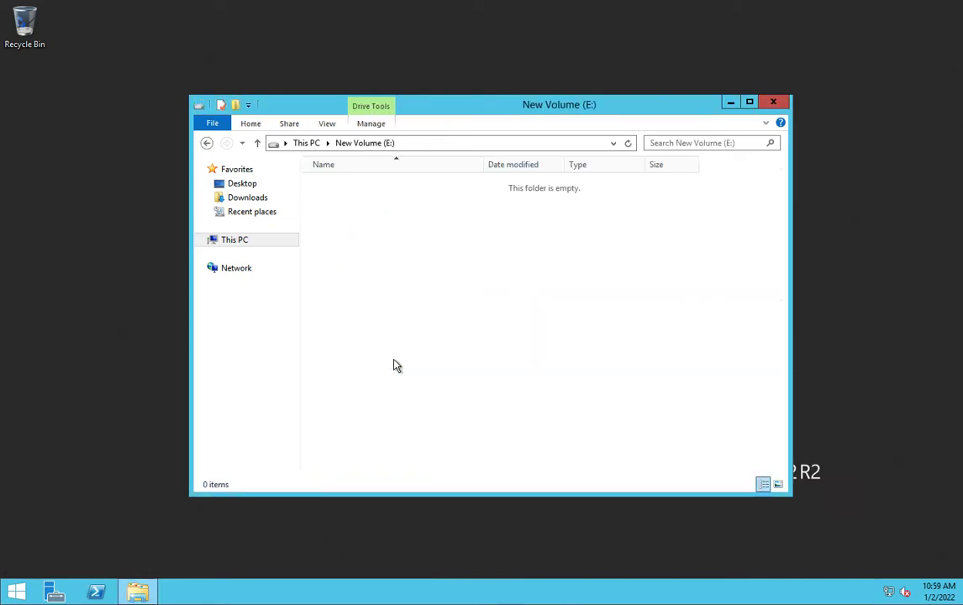
click(236, 105)
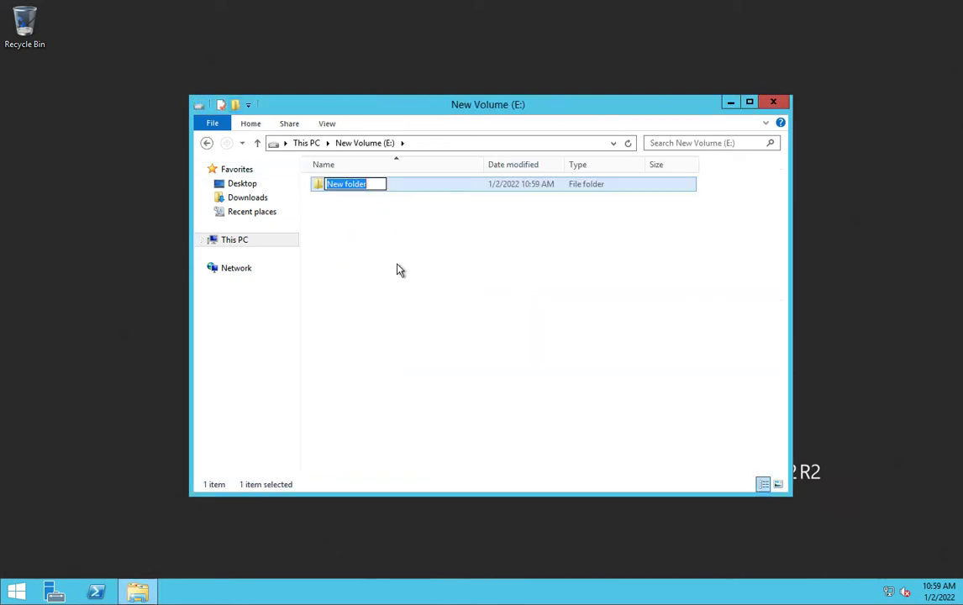
text(test file)
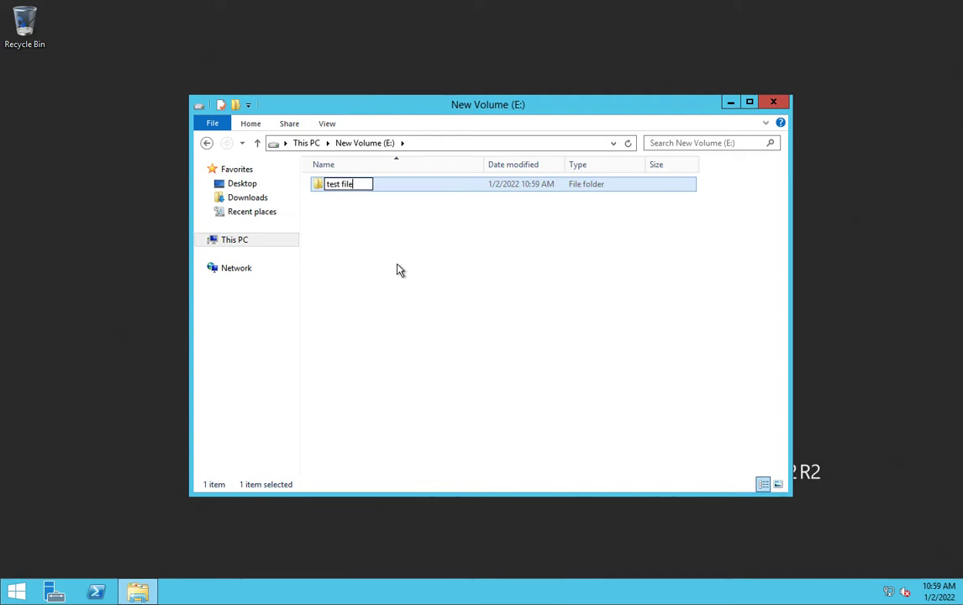
key(Return)
Inside 'test file', create an empty text document named 'test'.
double_click(340, 186)
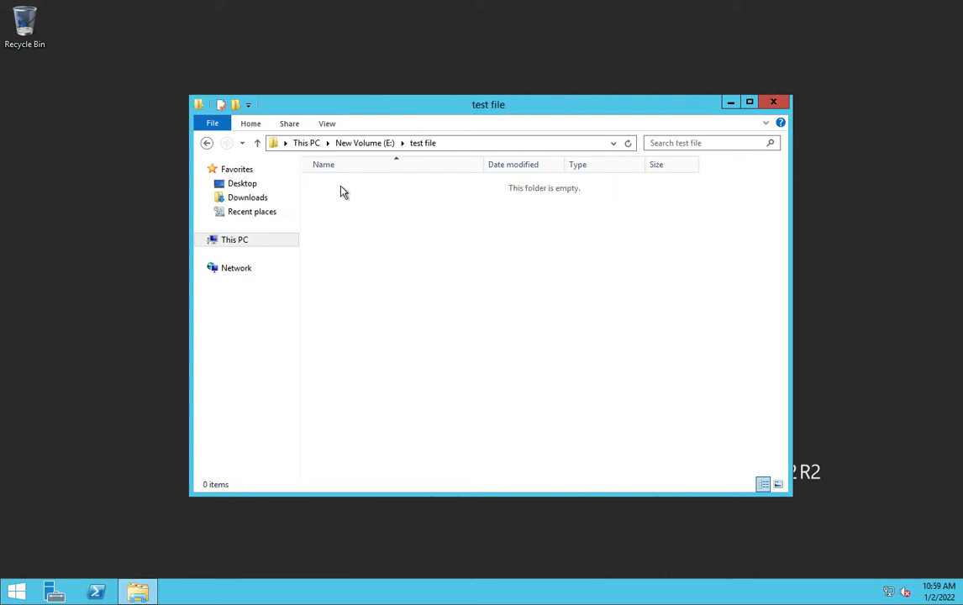
right_click(385, 275)
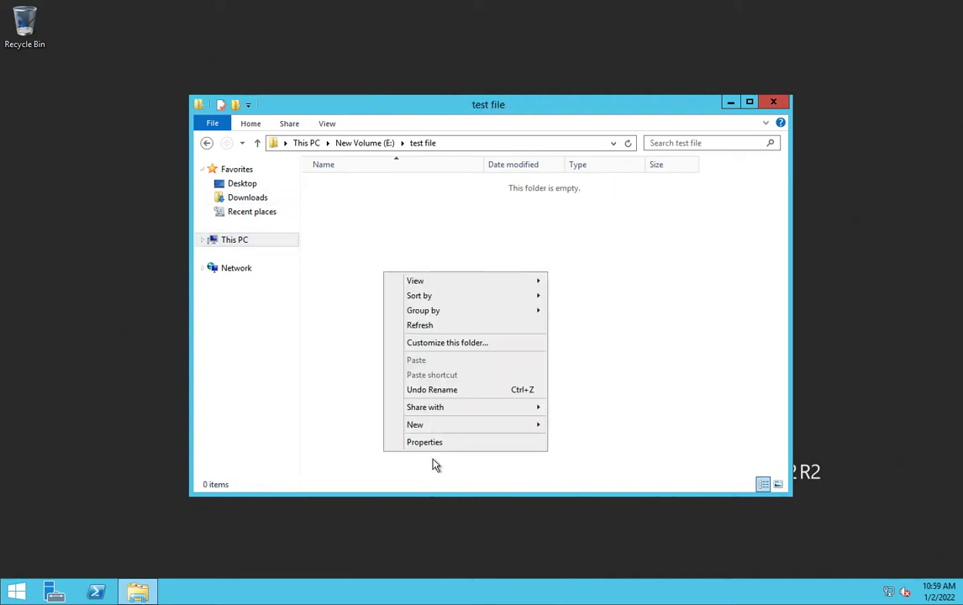
mouse_move(512, 425)
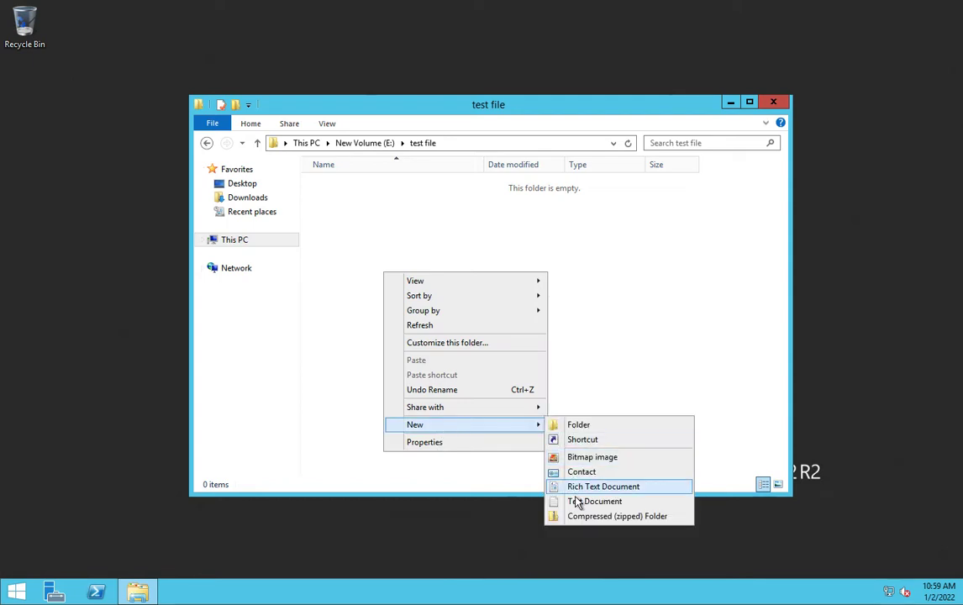
click(578, 501)
text(test)
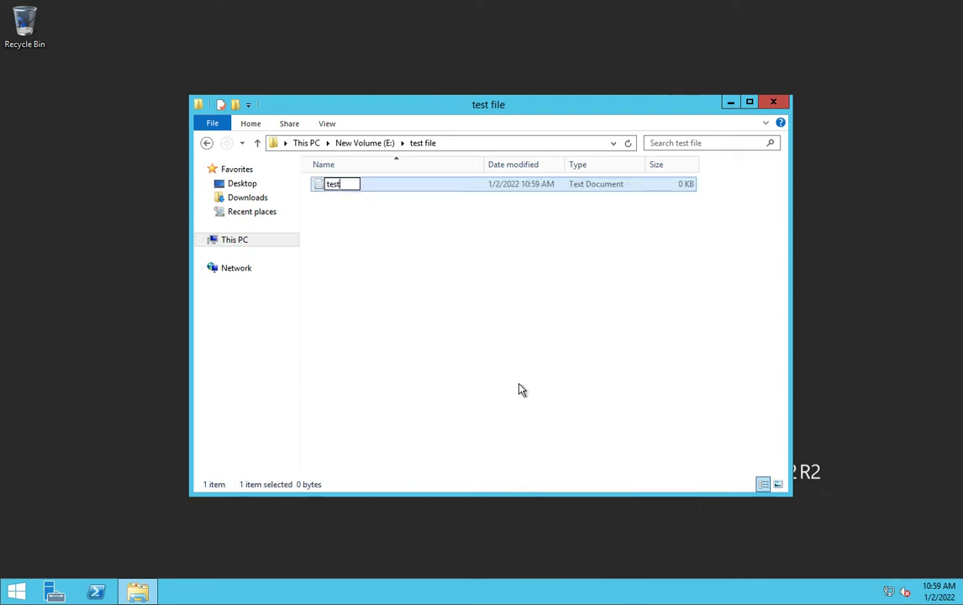
key(Return)
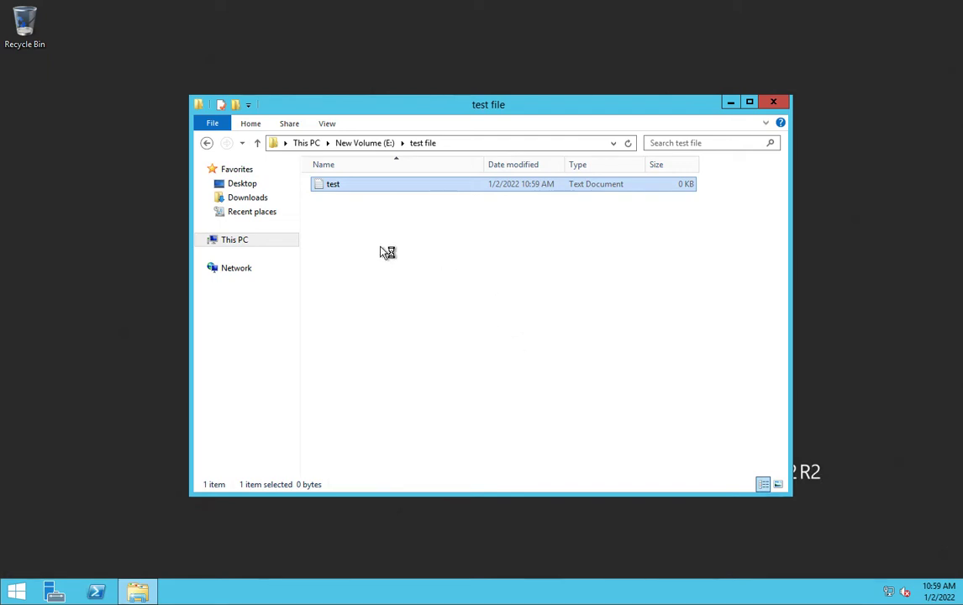
Type 'this is test file for back' into test.txt, save it, and close Notepad and the folder.
right_click(380, 192)
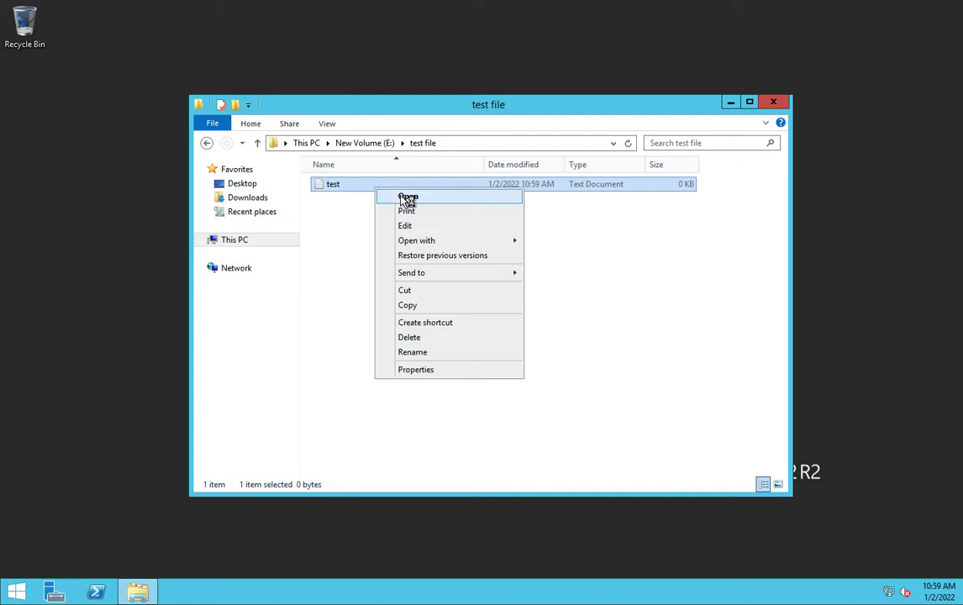
click(407, 199)
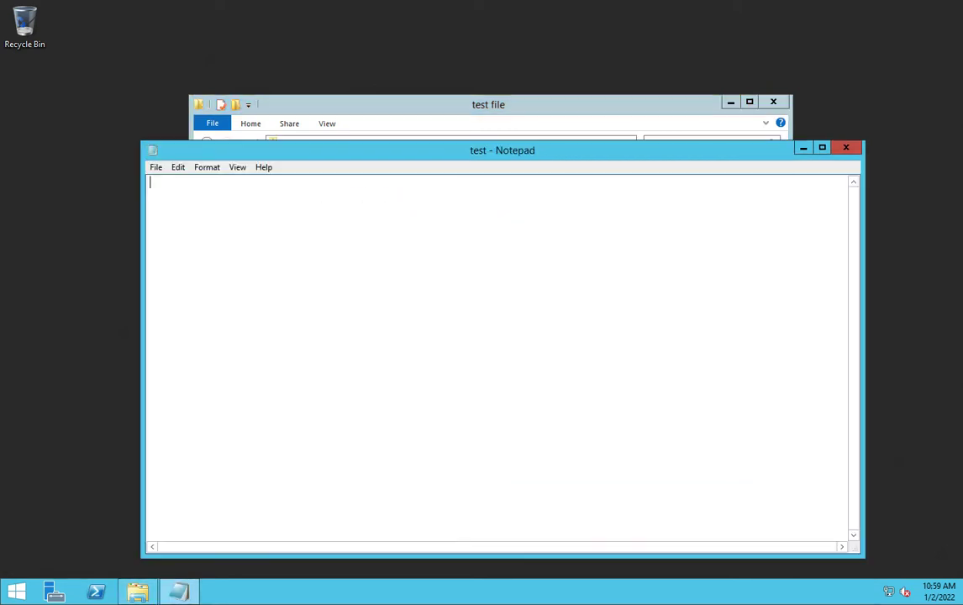
text(this is tes)
text(t file for backup)
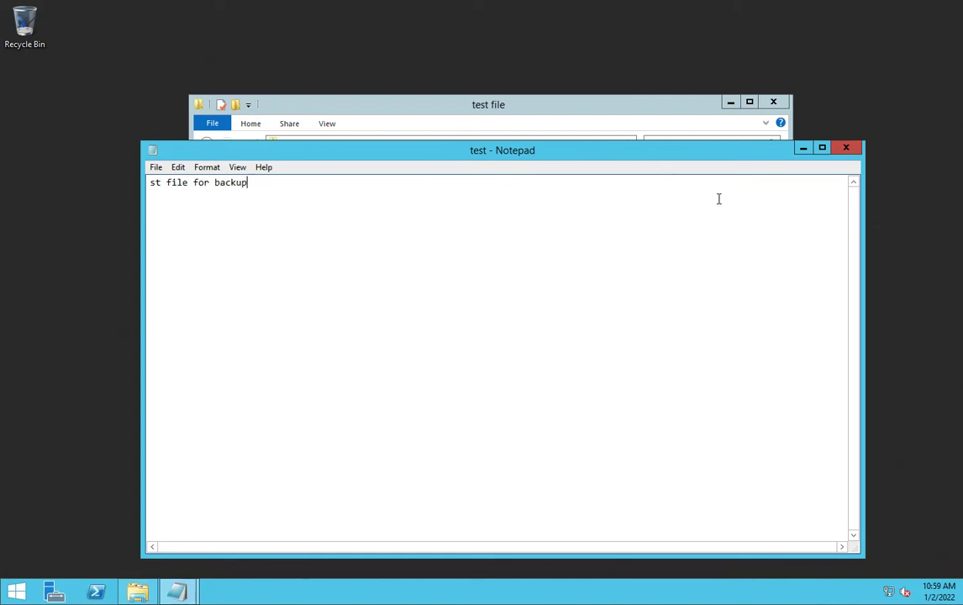
click(846, 148)
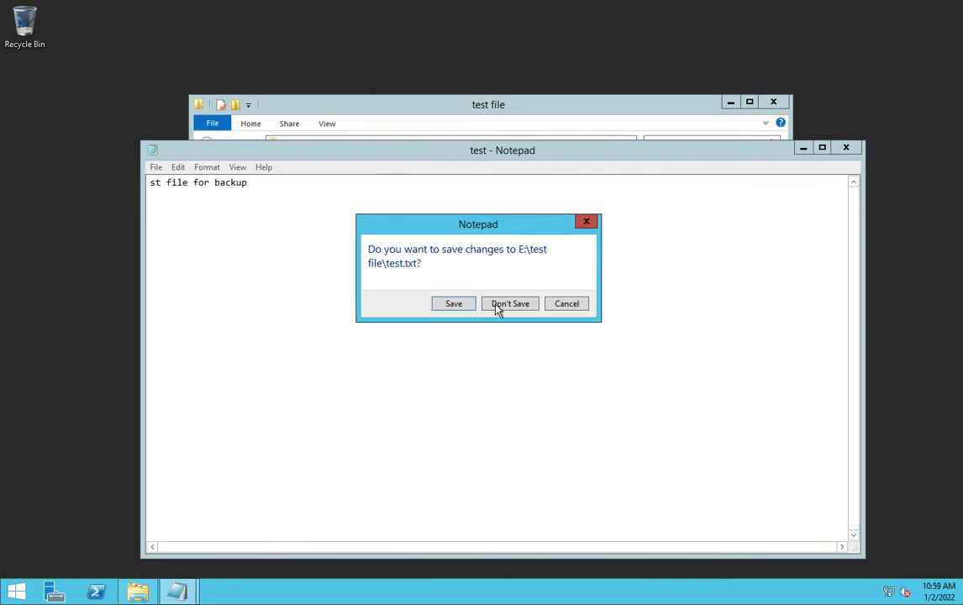
click(464, 304)
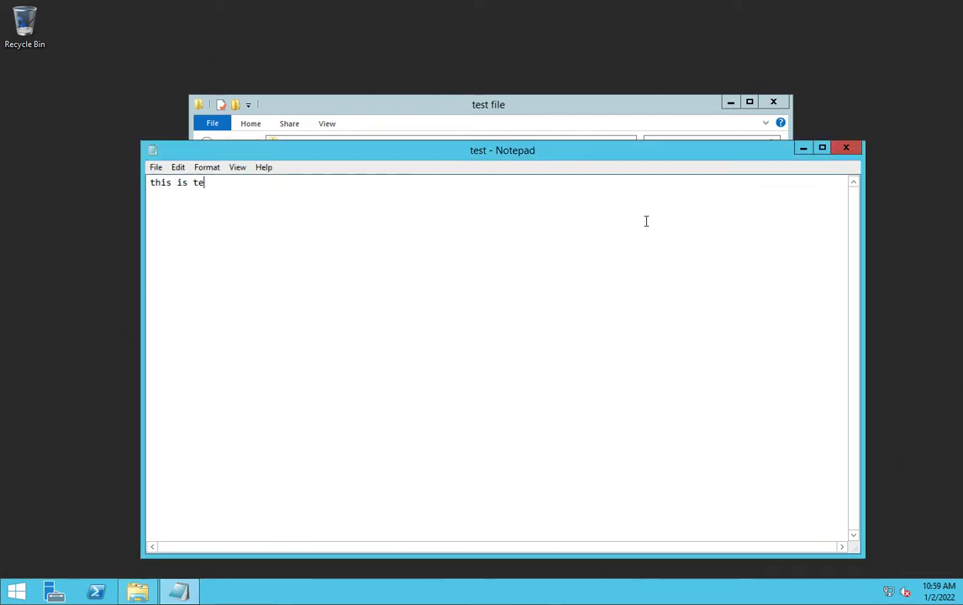
click(846, 148)
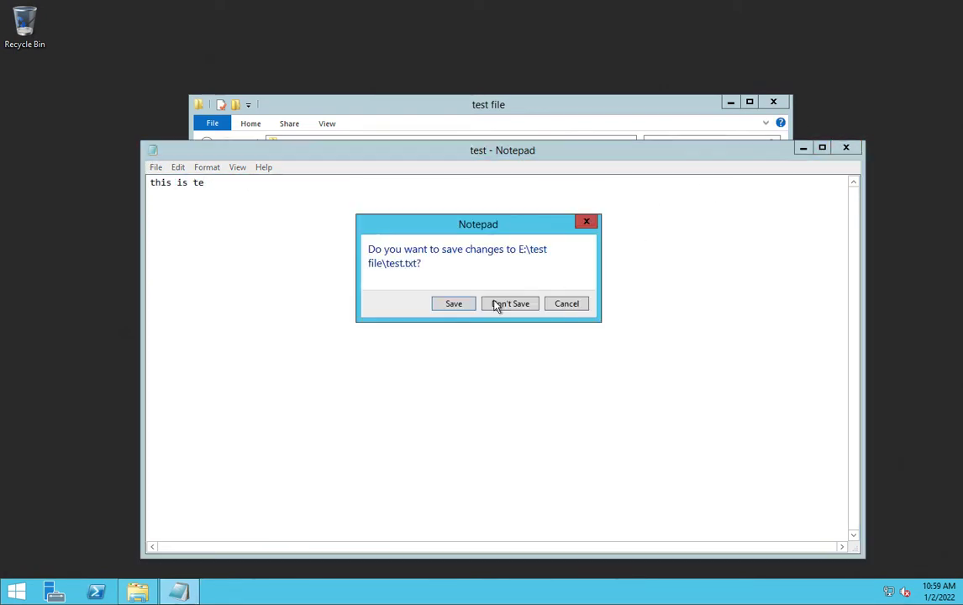
click(452, 307)
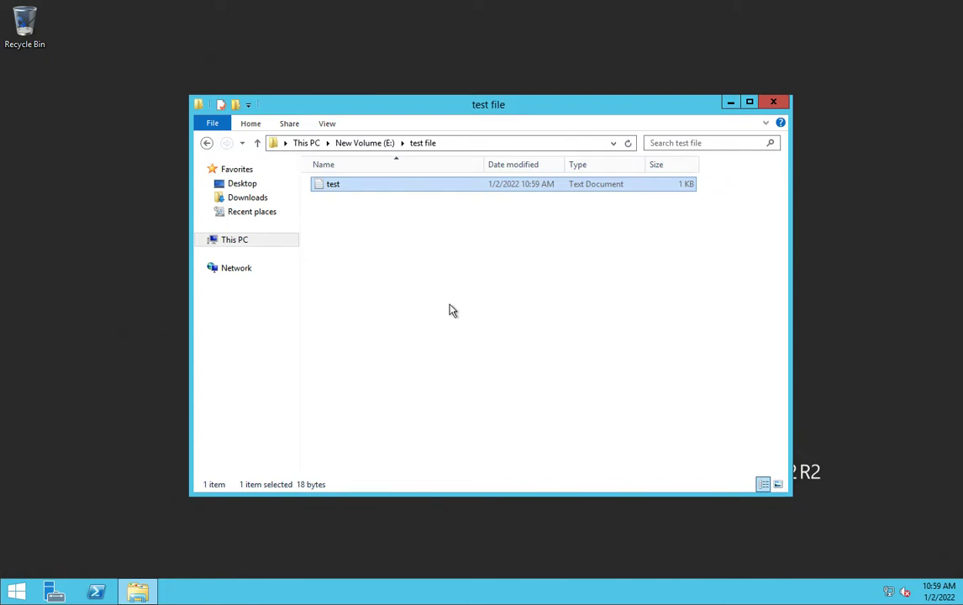
click(774, 105)
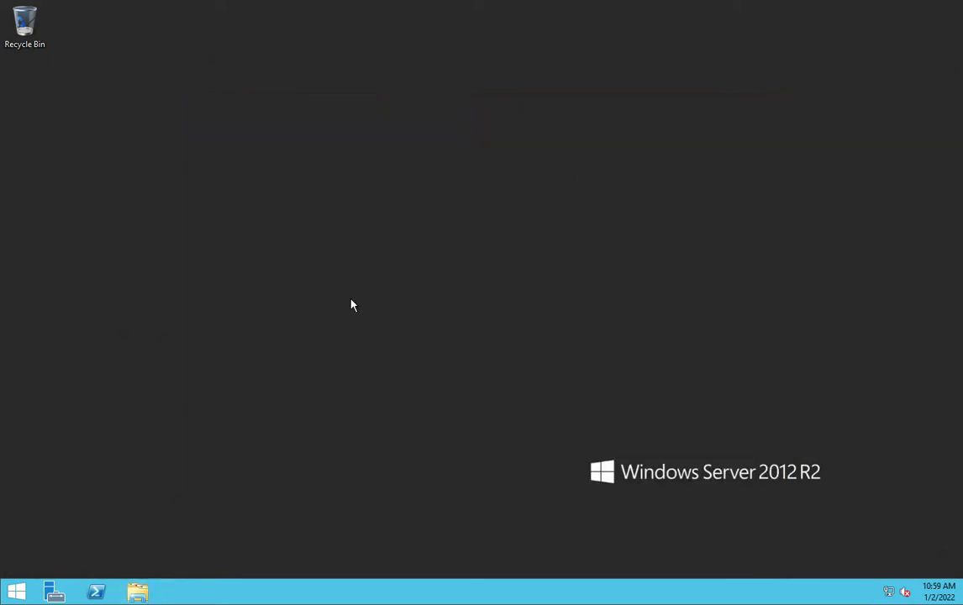
Create a folder named 'backup' on the remote desktop and open it.
right_click(184, 344)
mouse_move(263, 446)
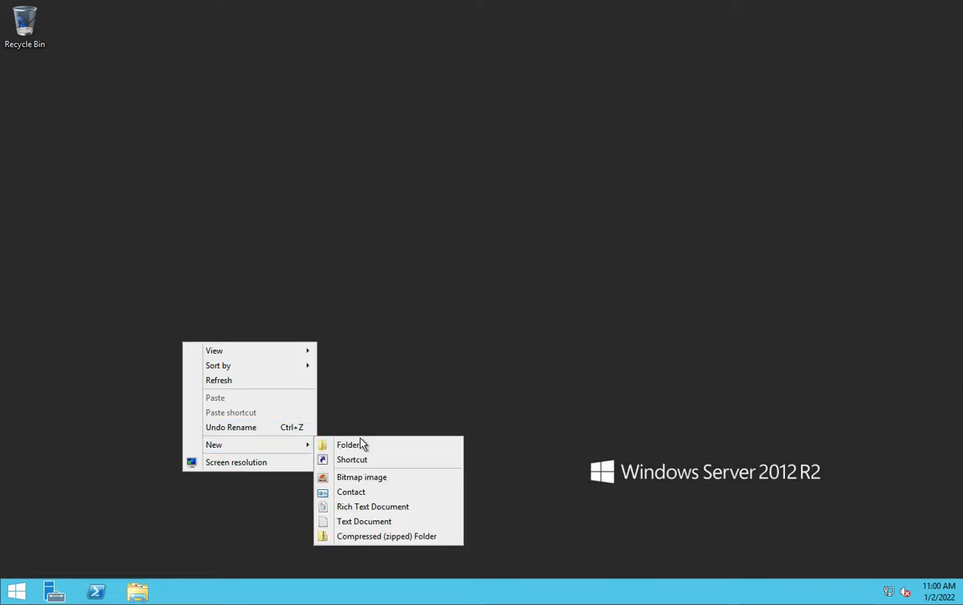
click(361, 445)
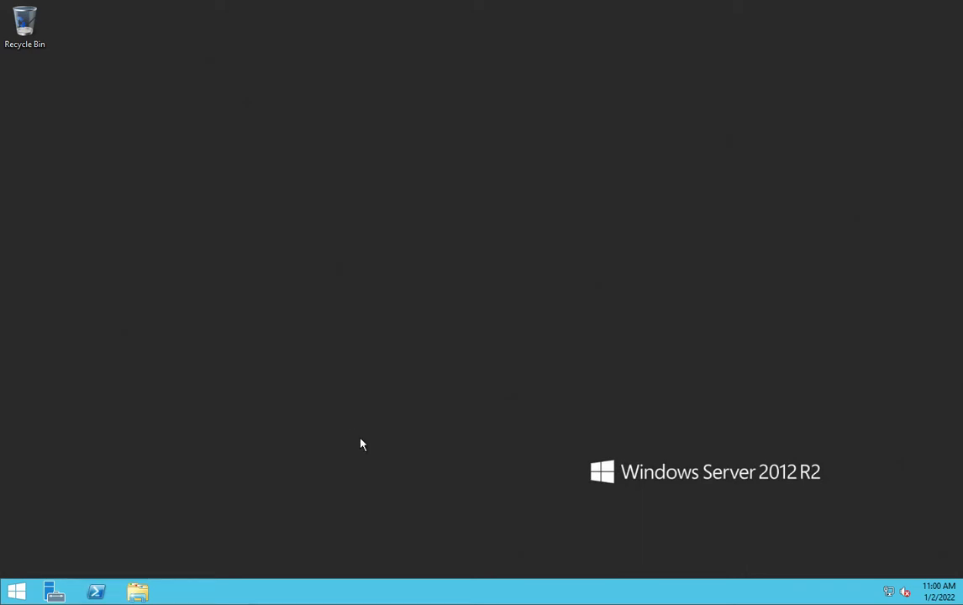
right_click(312, 275)
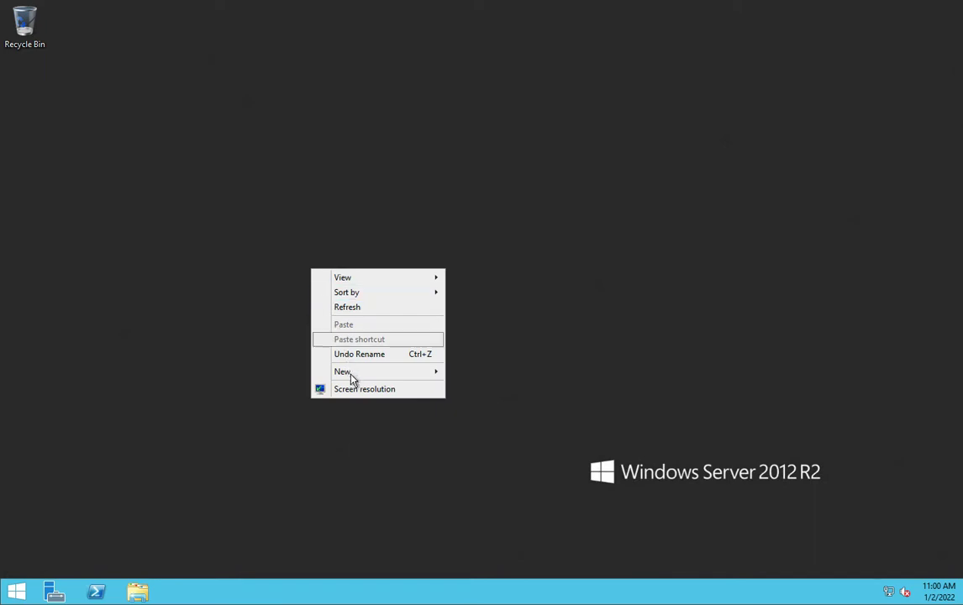
mouse_move(368, 376)
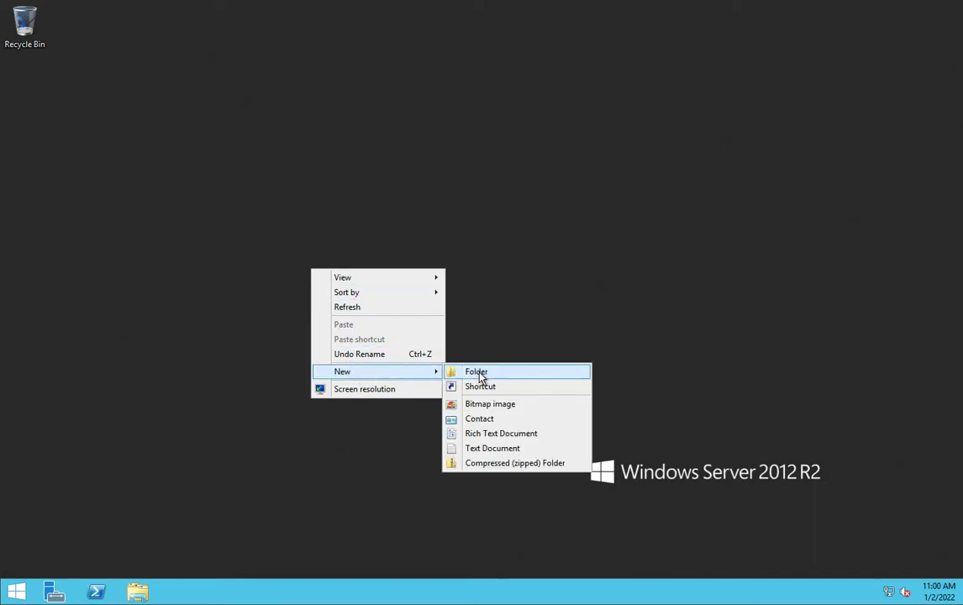
click(478, 372)
text(ba)
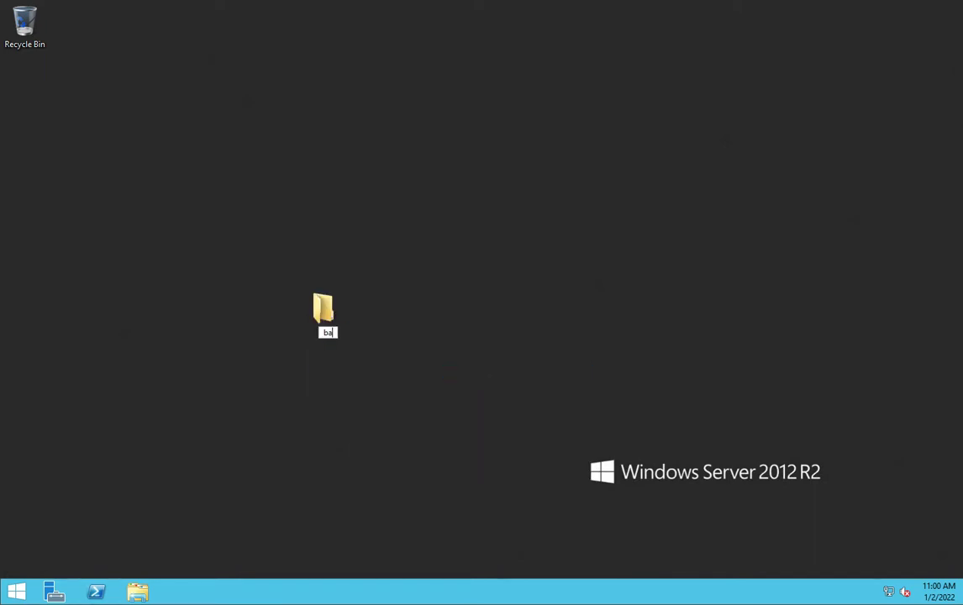
text(ckup)
key(Return)
double_click(327, 310)
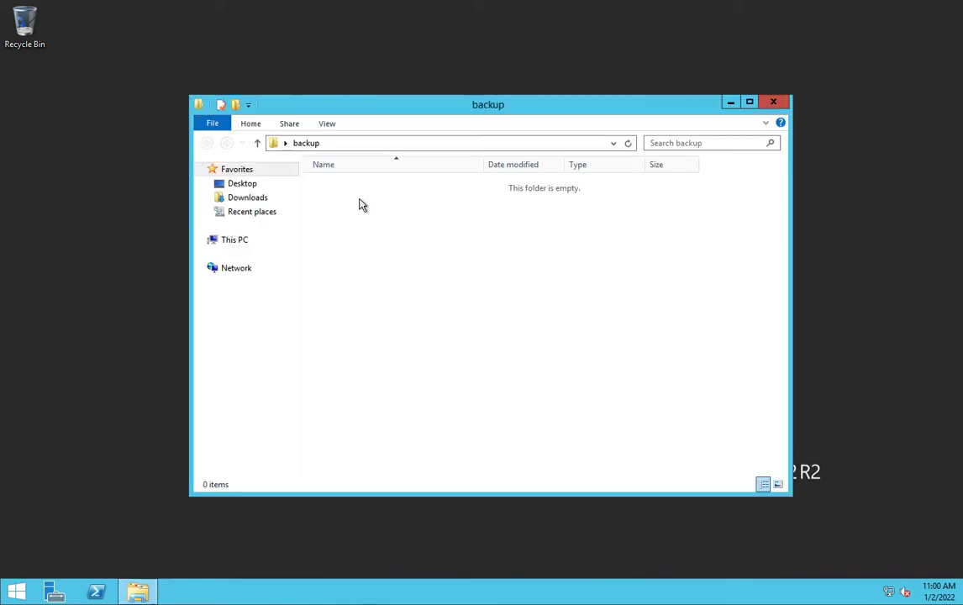
Add an empty text document named 'test backup' inside the backup folder.
right_click(344, 252)
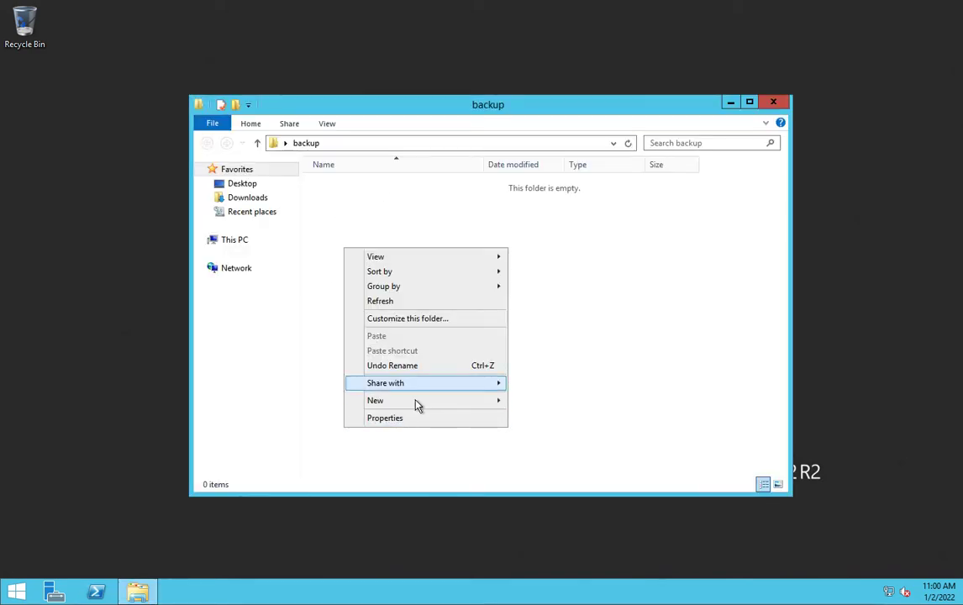
mouse_move(420, 404)
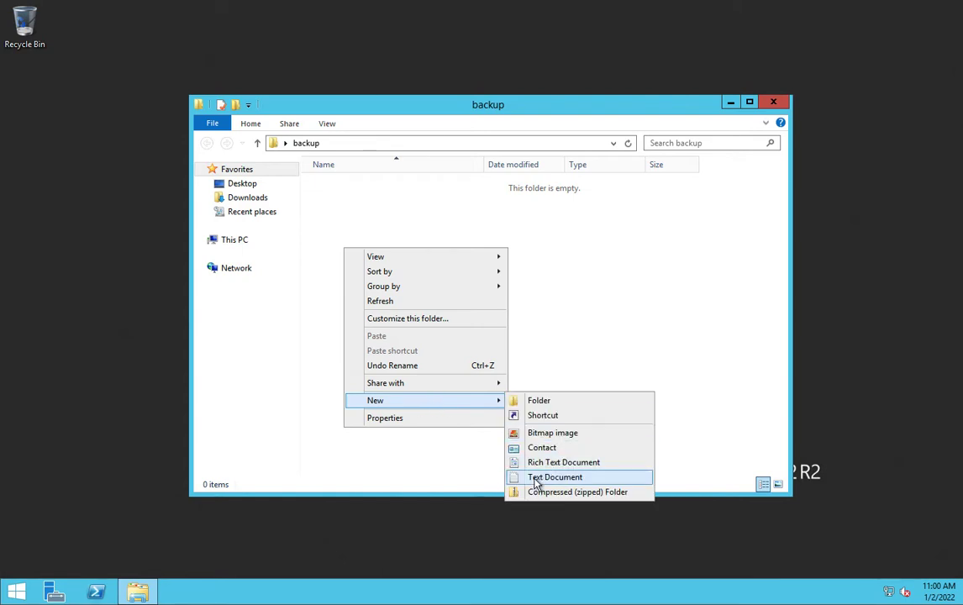
click(534, 480)
text(test)
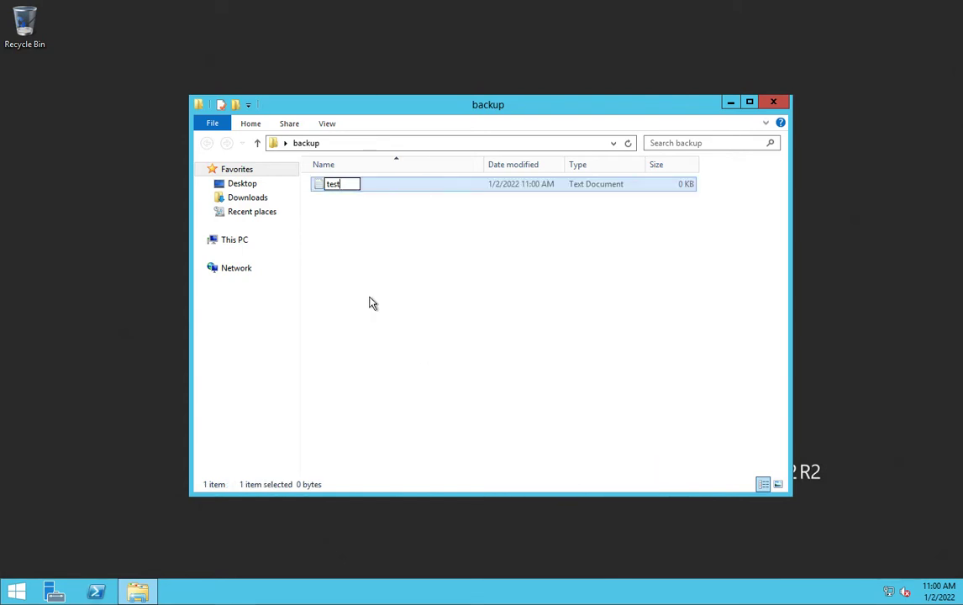
text( backup)
click(383, 261)
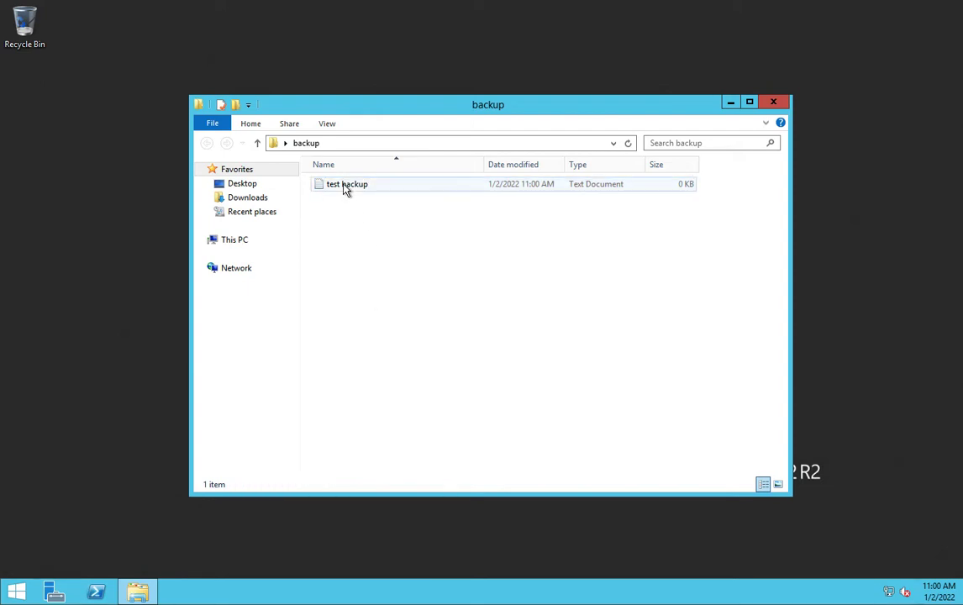
Write 'this is test file backup' into test backup, save it, close the folder, and return to Azure.
right_click(344, 187)
click(371, 194)
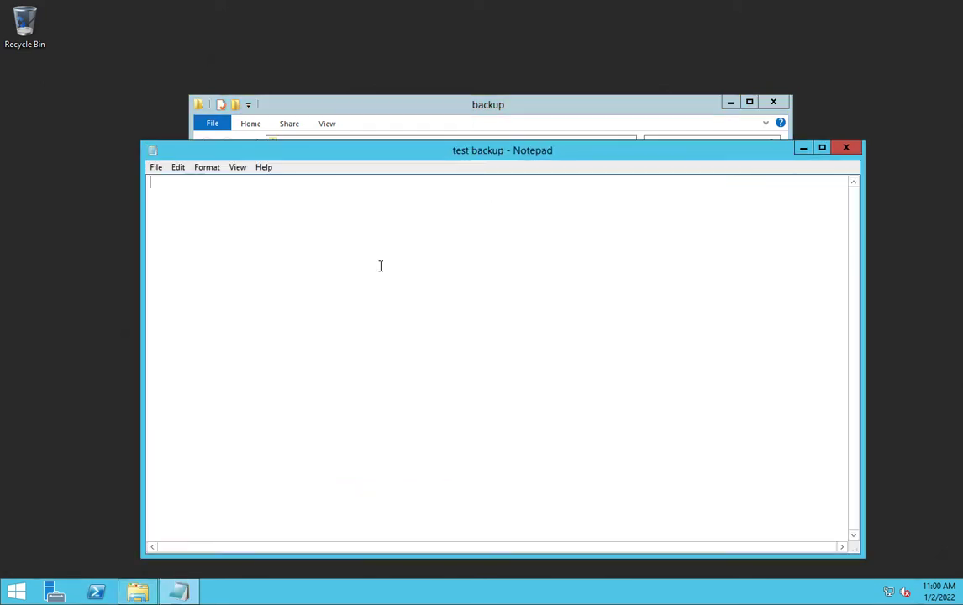
text(thi)
key(BackSpace)
key(BackSpace)
text(s test file )
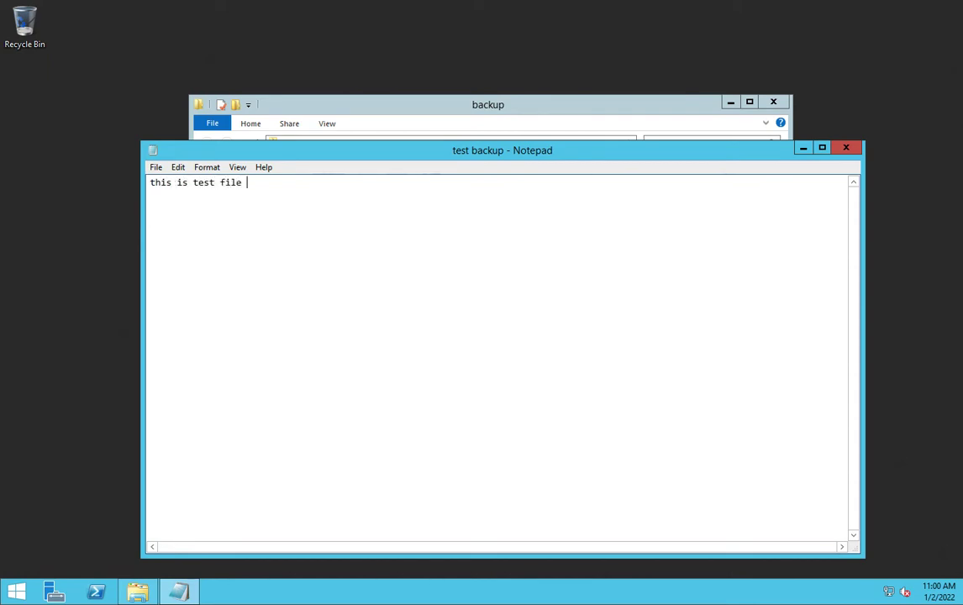
text(backup)
click(846, 148)
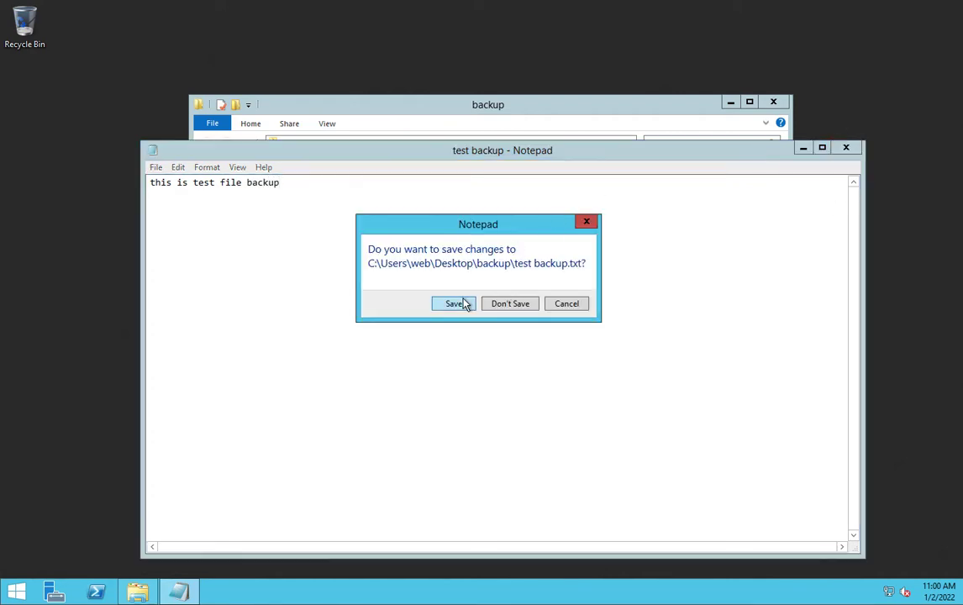
click(465, 304)
click(774, 102)
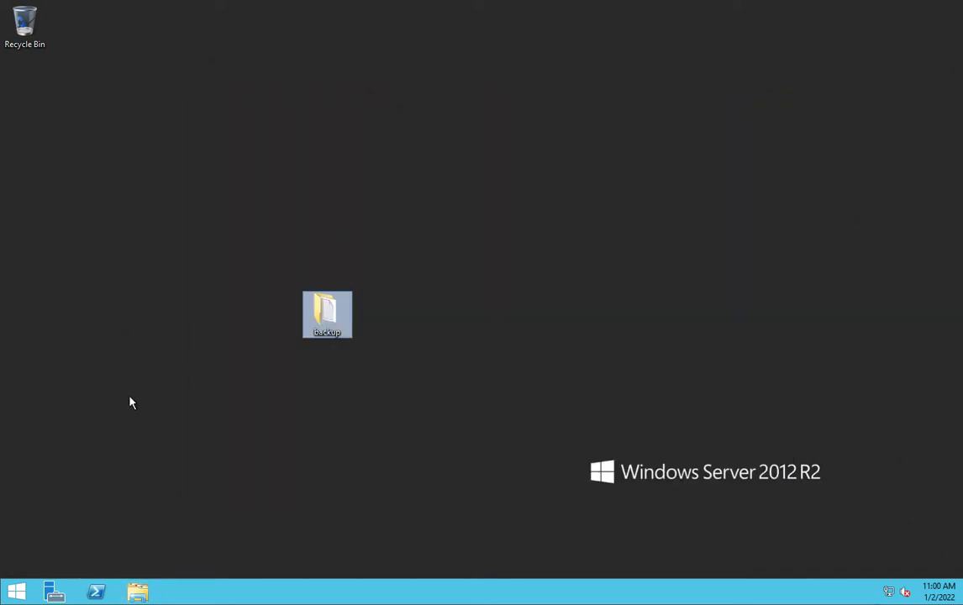
key(ctrl+Right)
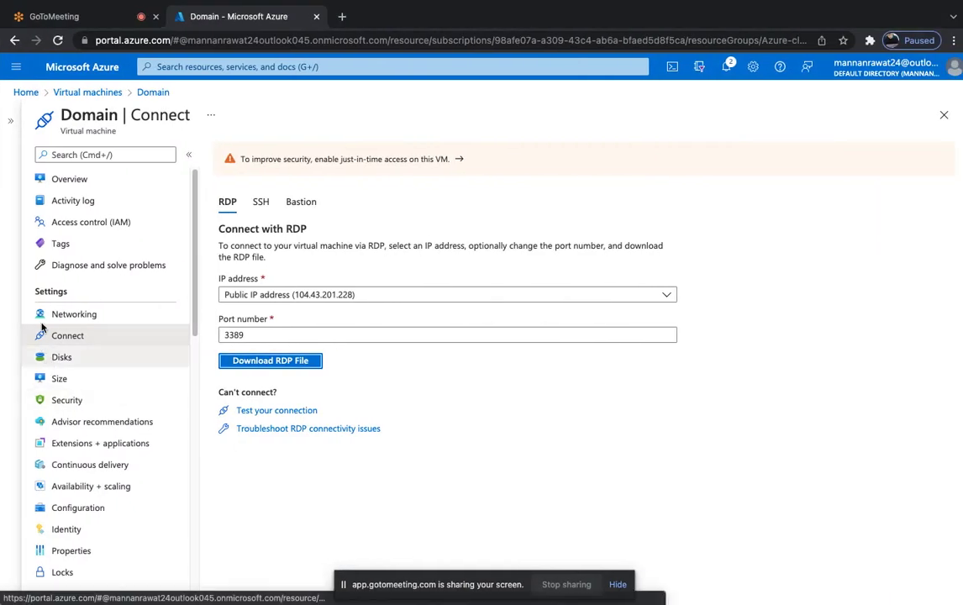
Open the Domain VM's Backup page under Operations, cancelling the accidental RDP file download.
scroll(103, 427, down, 3)
scroll(104, 427, down, 3)
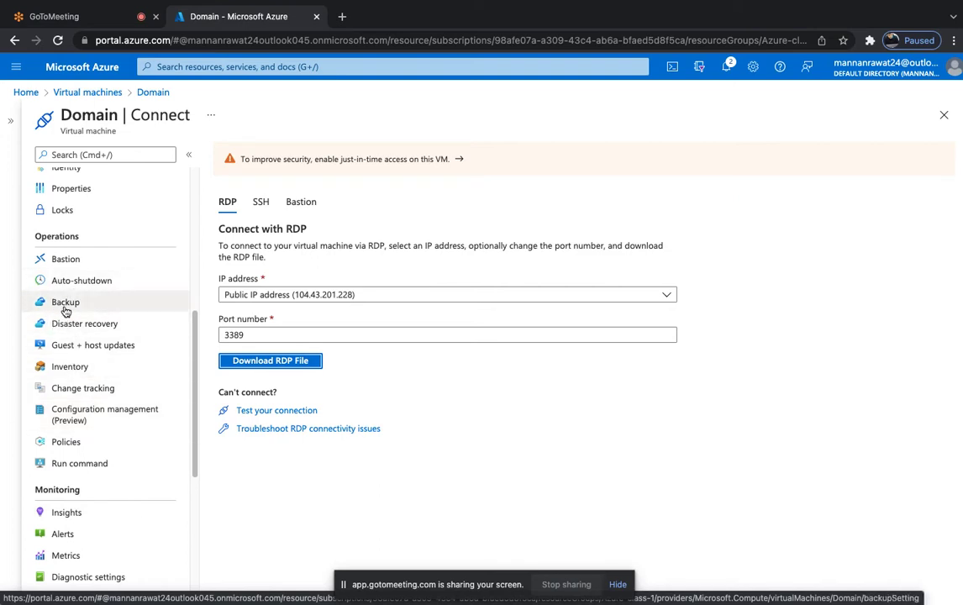
click(66, 308)
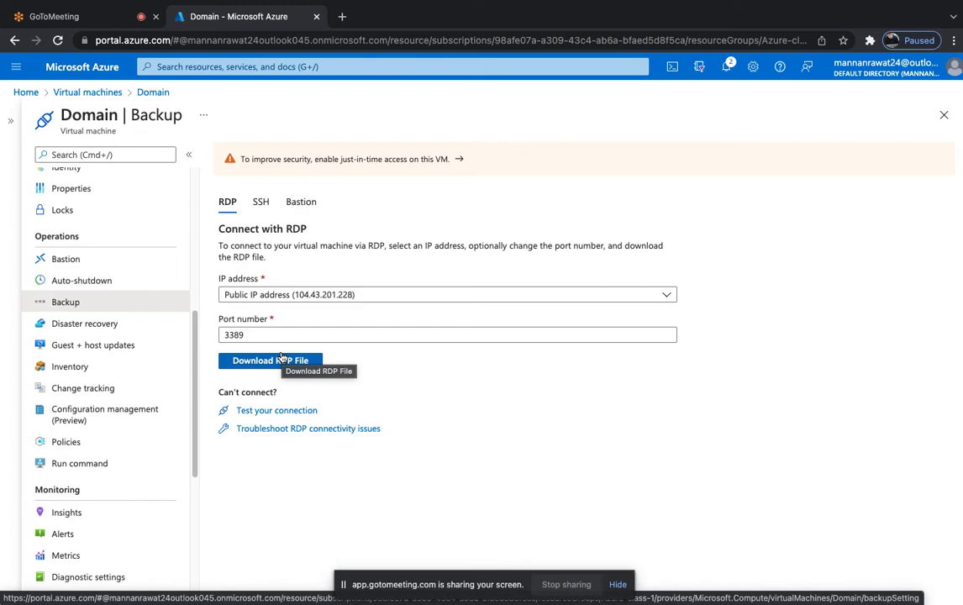
click(282, 358)
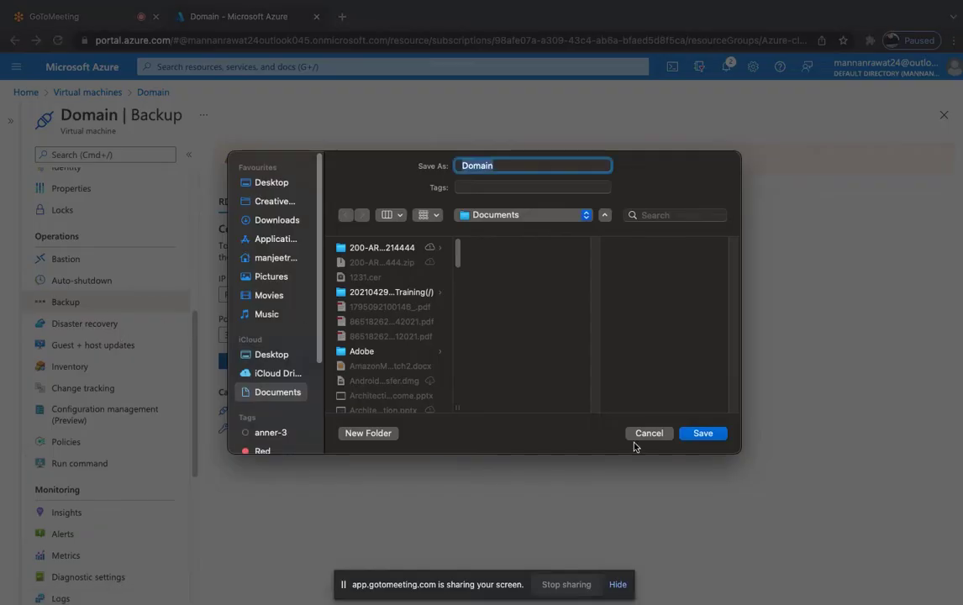
click(651, 433)
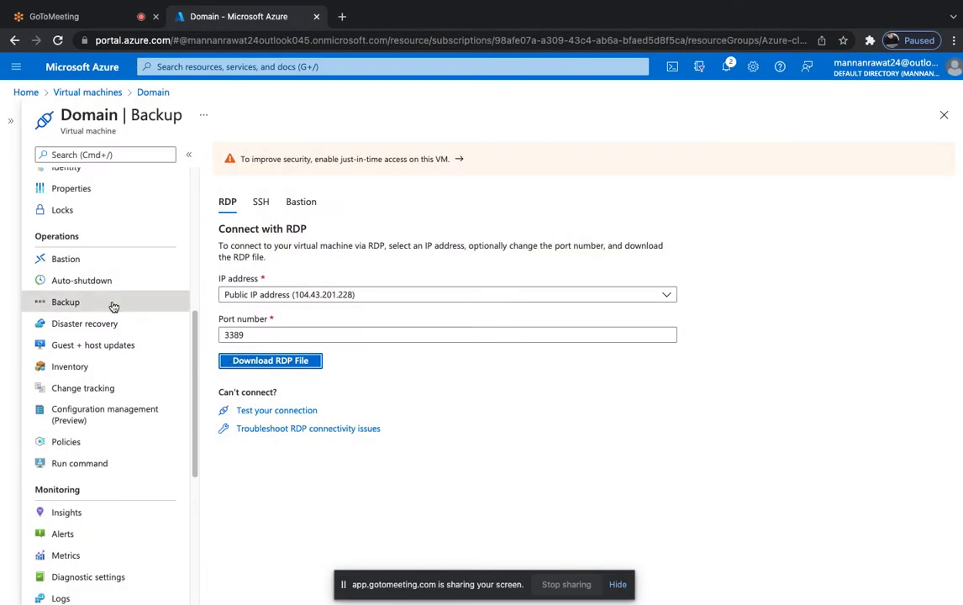
click(69, 305)
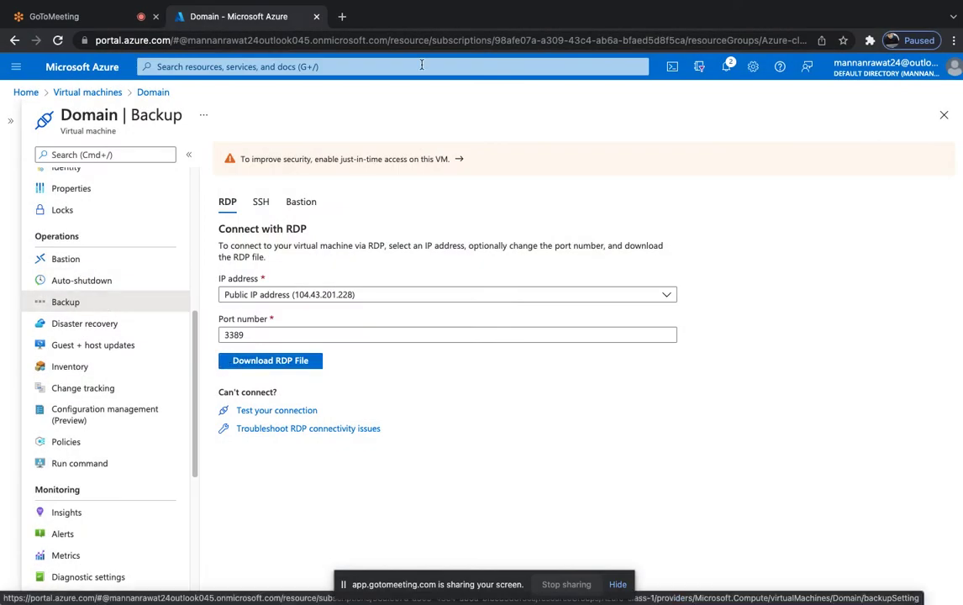
Run a speedtest.net test in a new tab: 9 ms ping, 48.41 Mbps down, 117.96 Mbps up.
click(341, 16)
text(speedtest.net)
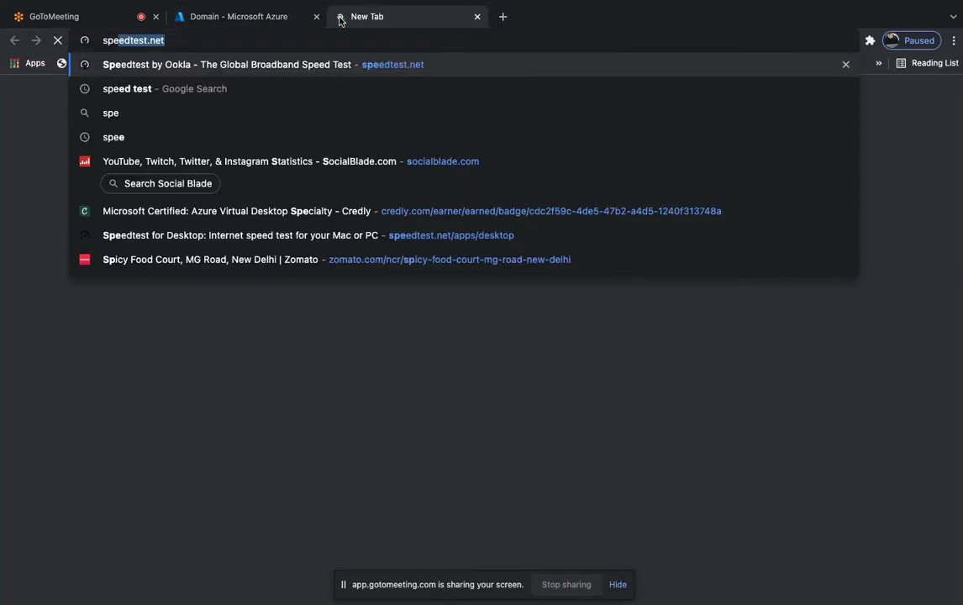
key(Return)
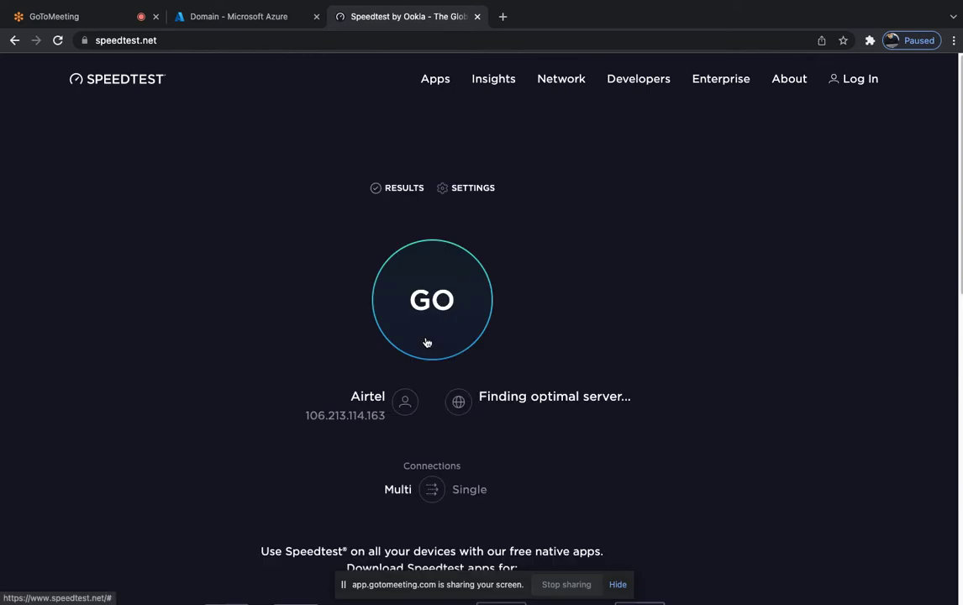
click(435, 316)
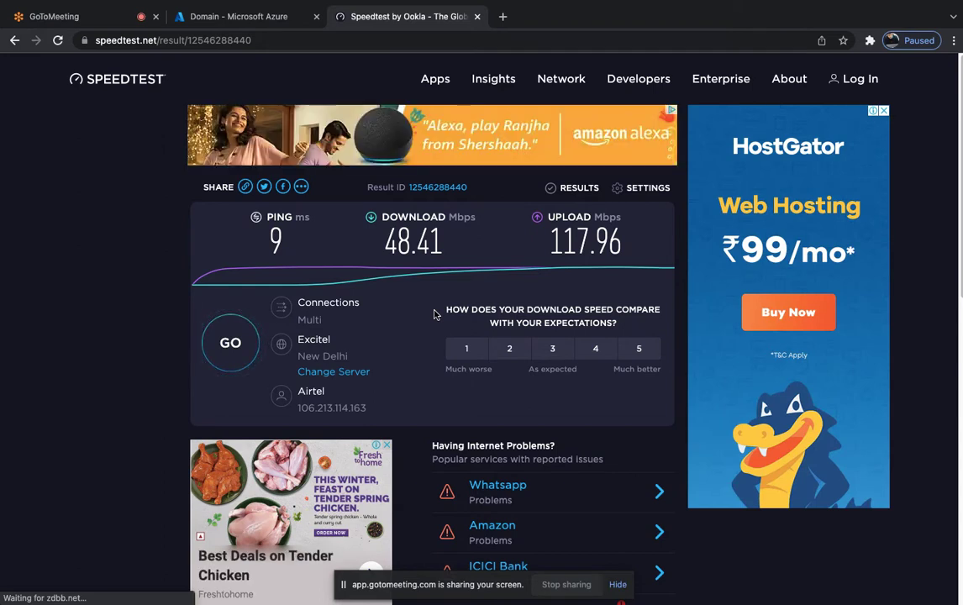
Back in Azure, choose a new vault452 Recovery Services vault and edit its DailyPolicy-kxx59ea6 policy.
click(477, 16)
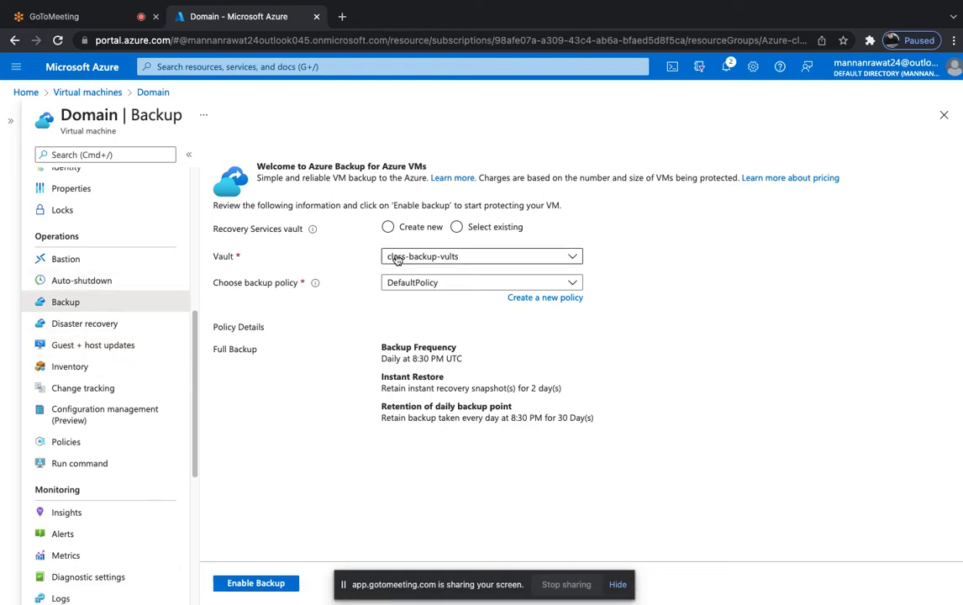
click(392, 229)
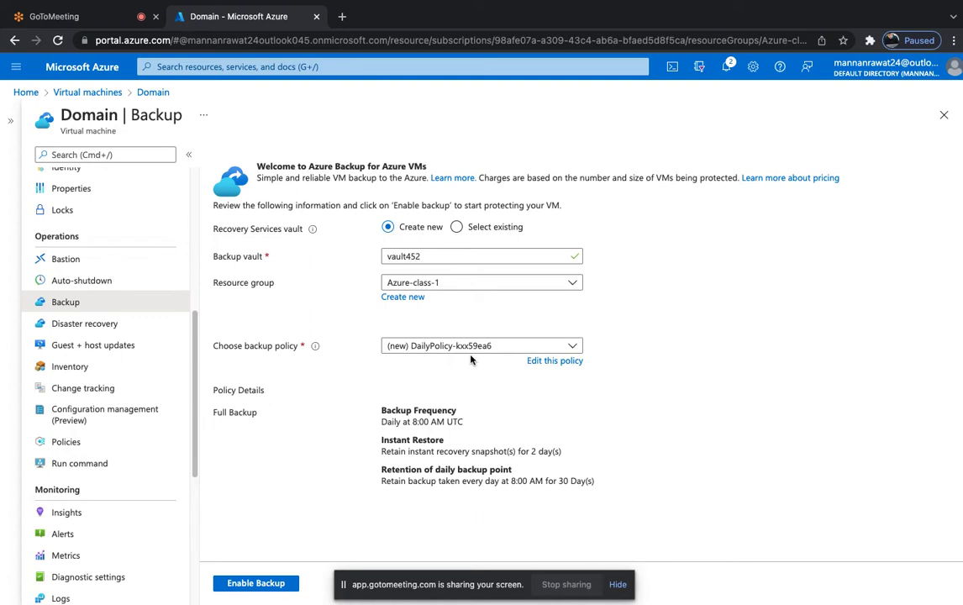
click(550, 363)
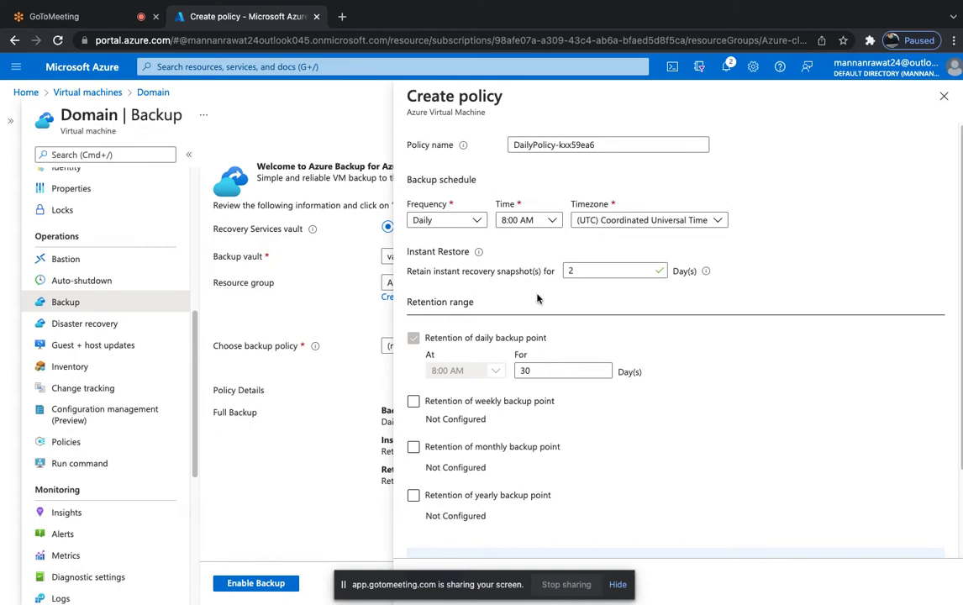
click(478, 222)
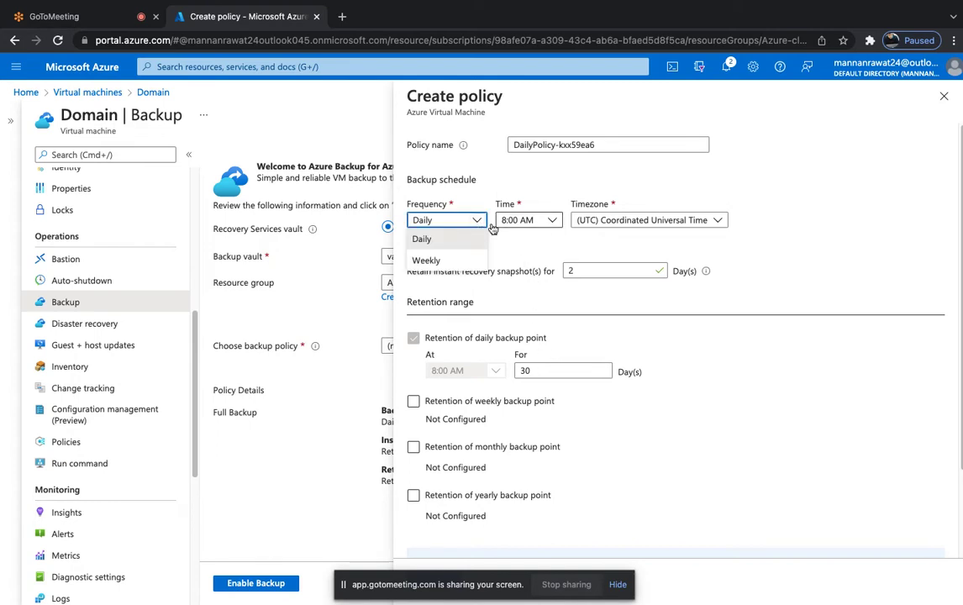
click(551, 220)
scroll(515, 382, down, 5)
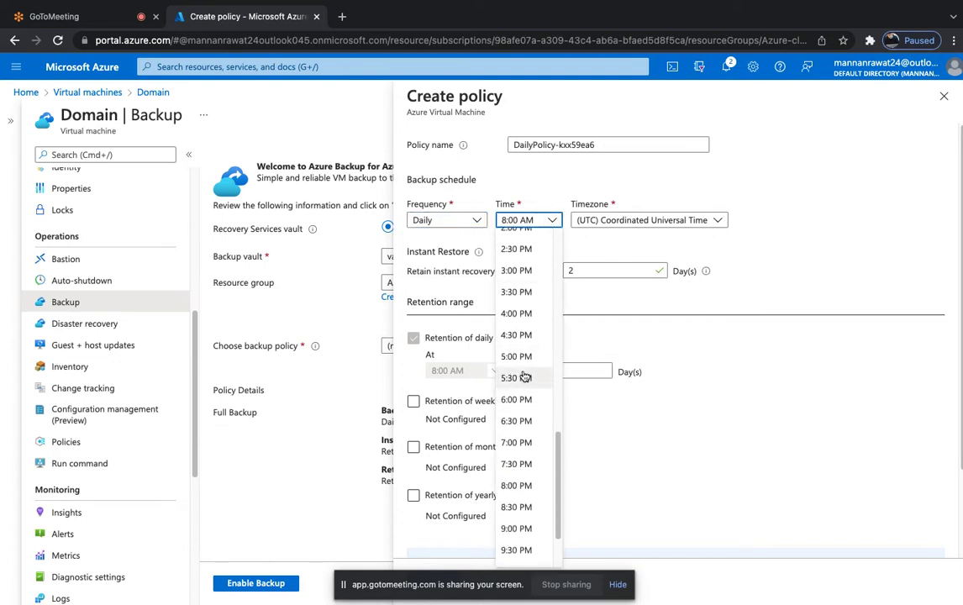
scroll(524, 377, down, 2)
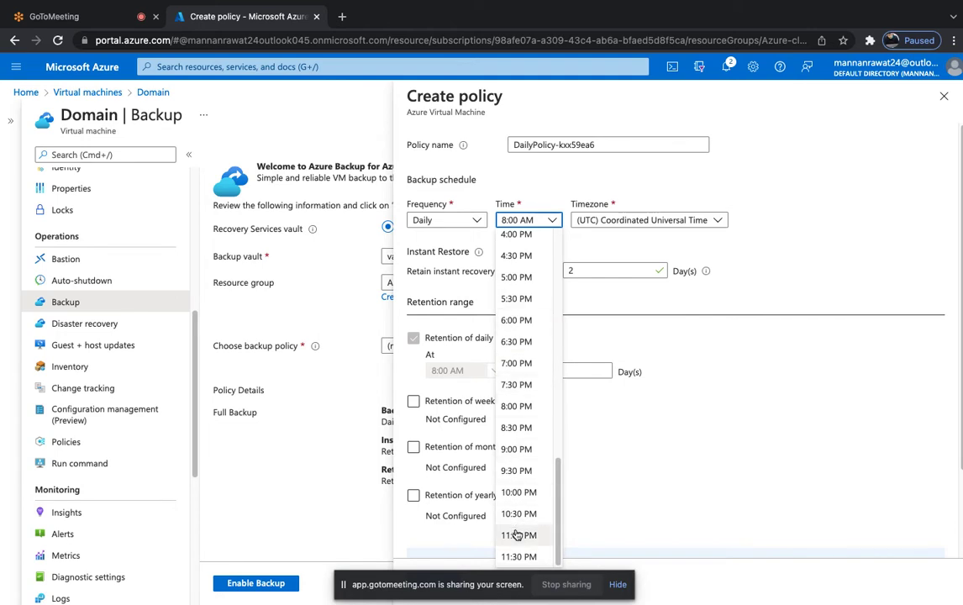
scroll(519, 454, up, 12)
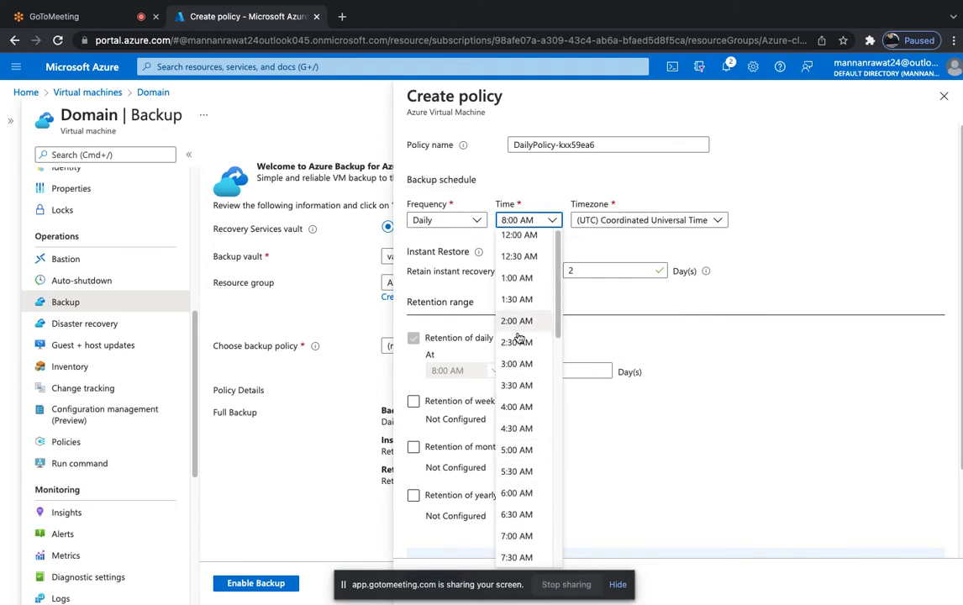
scroll(517, 366, down, 10)
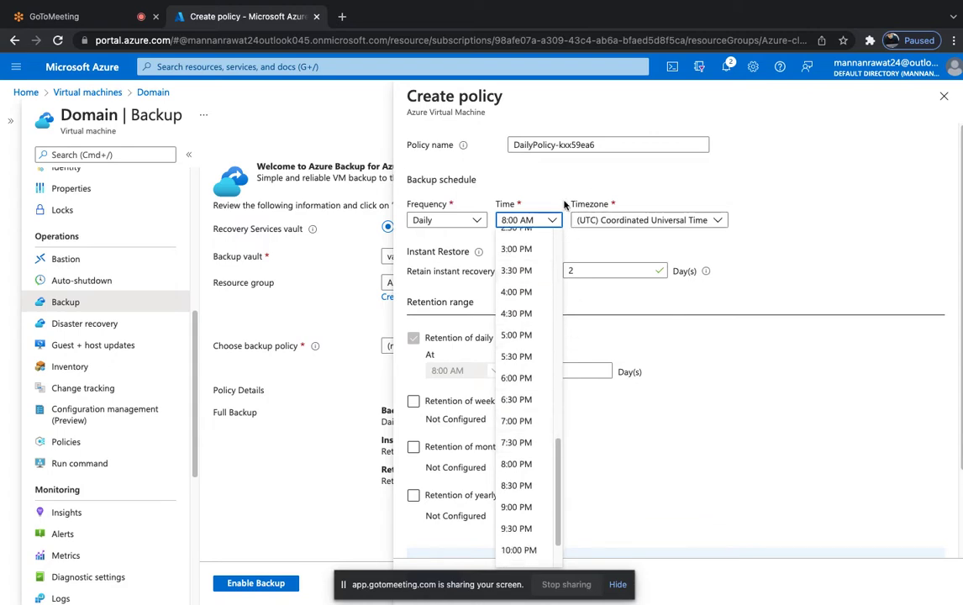
click(664, 235)
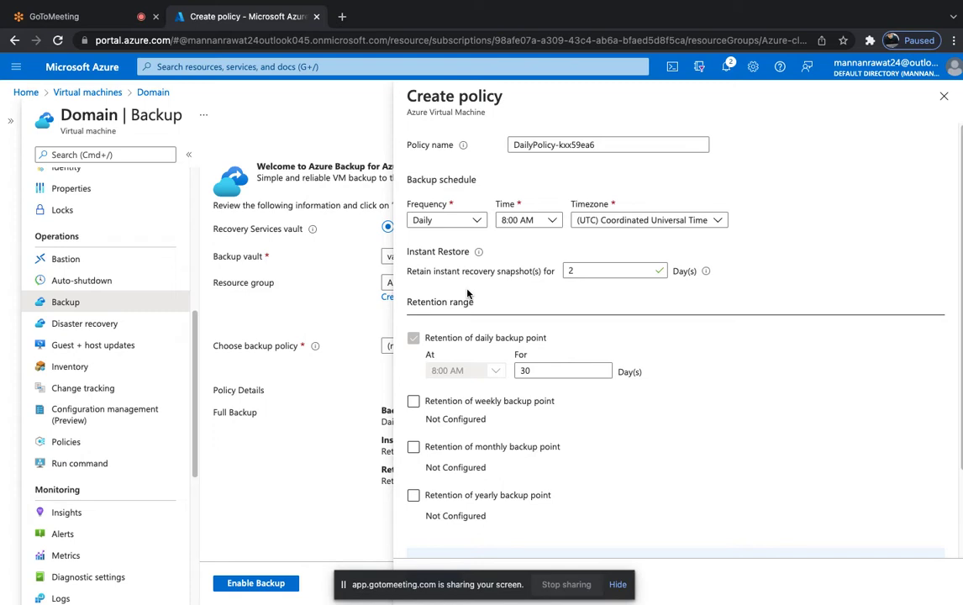
mouse_move(479, 254)
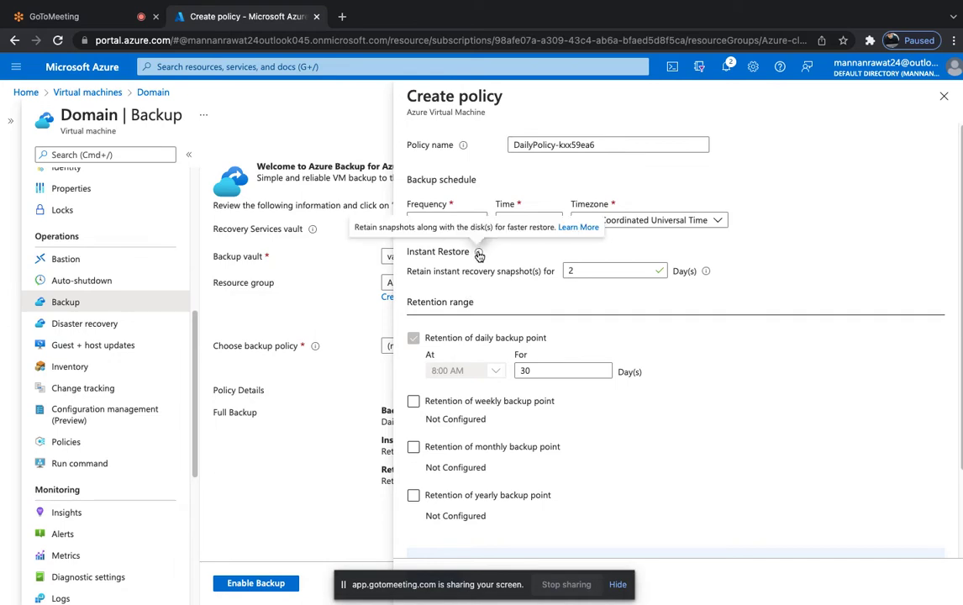
click(589, 267)
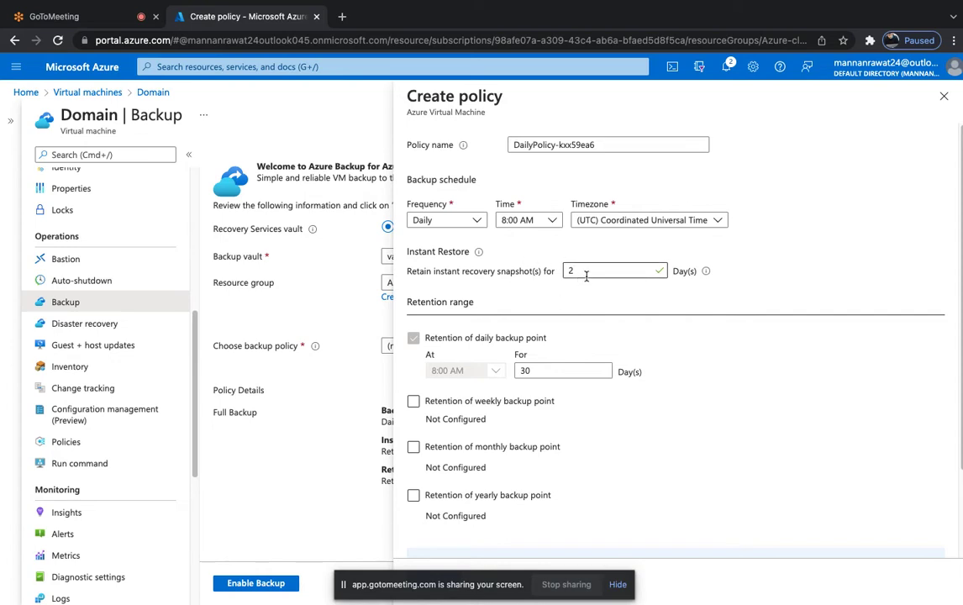
click(585, 270)
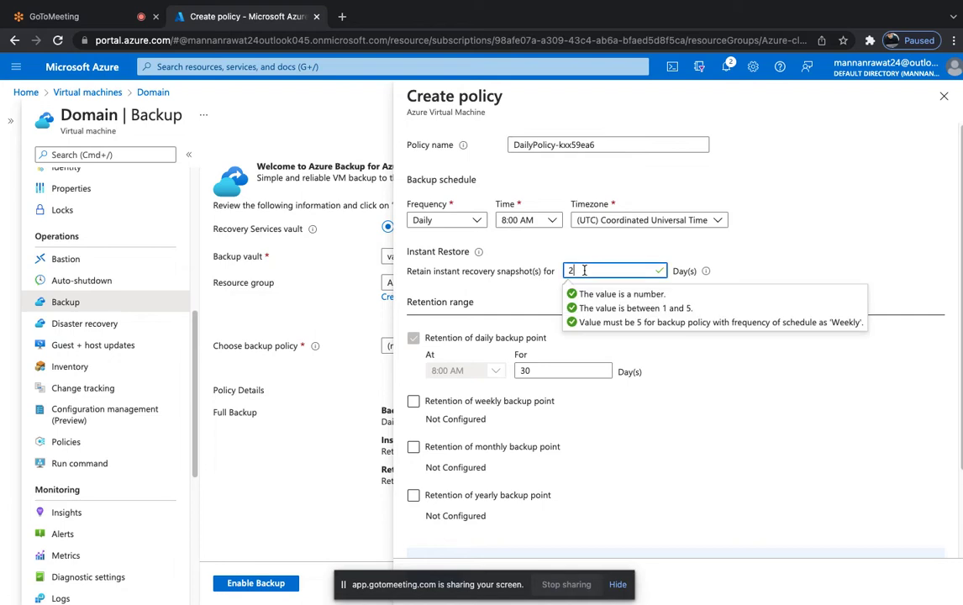
key(BackSpace)
text(2)
click(541, 298)
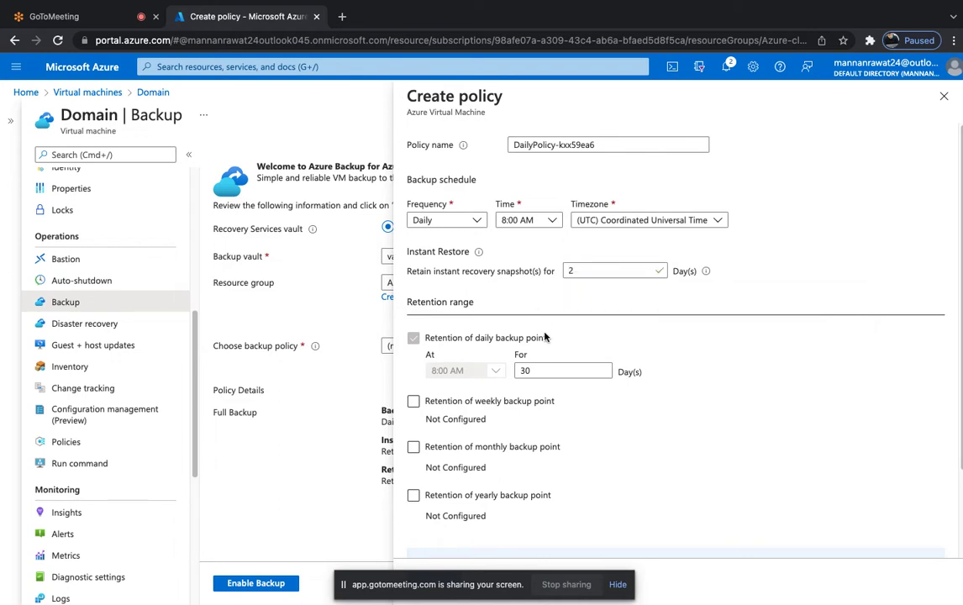
scroll(542, 320, down, 2)
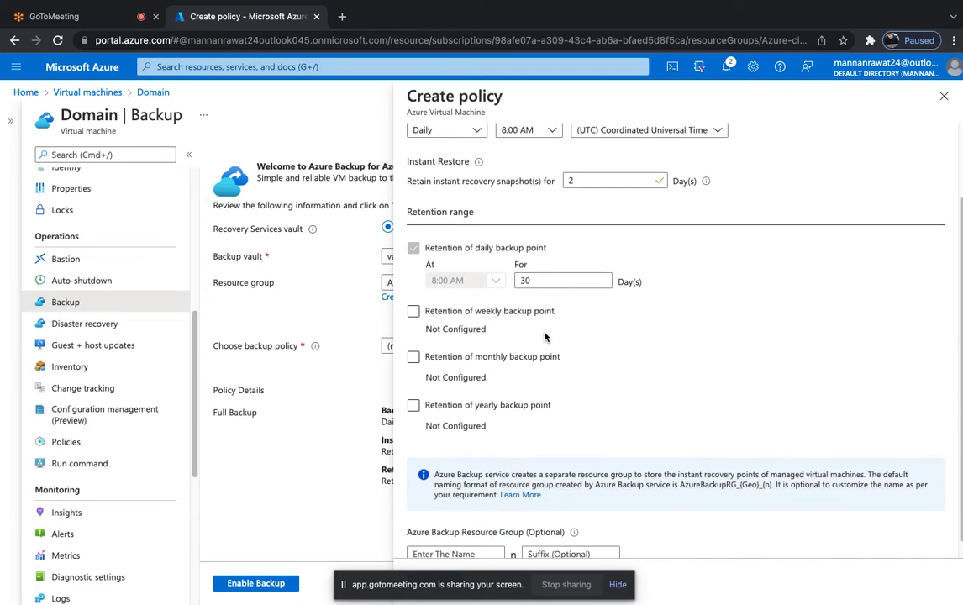
scroll(548, 337, down, 1)
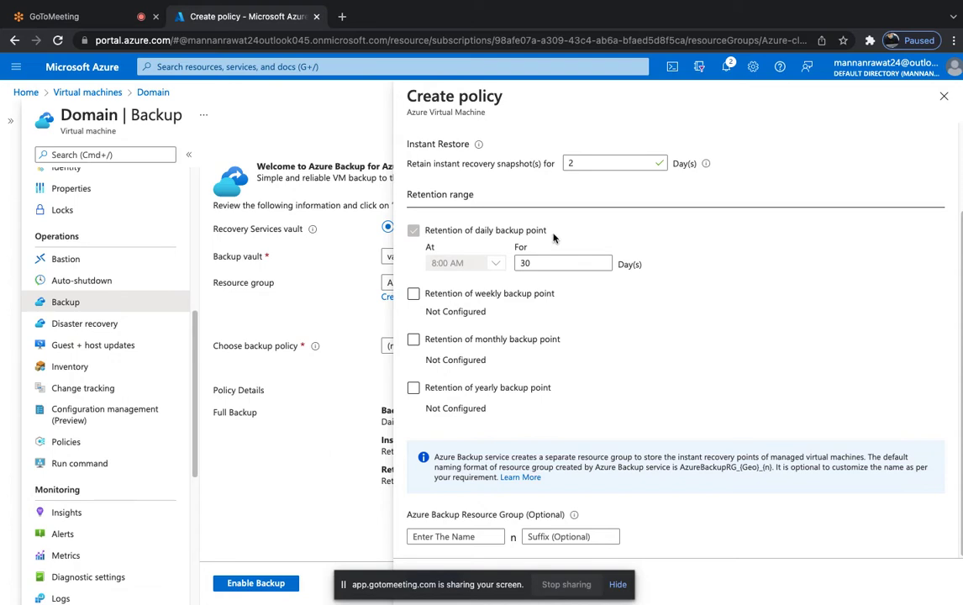
scroll(564, 263, up, 3)
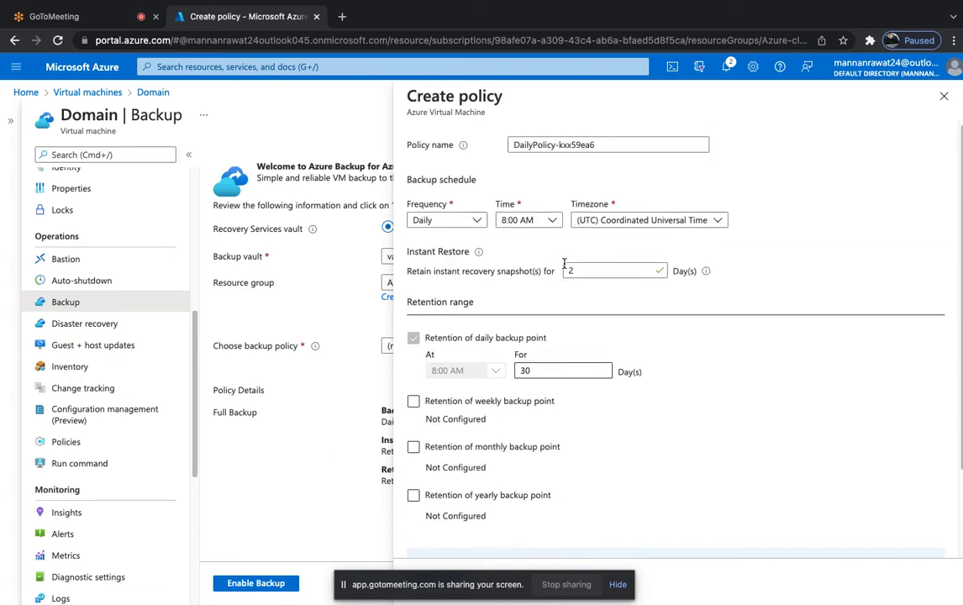
click(532, 370)
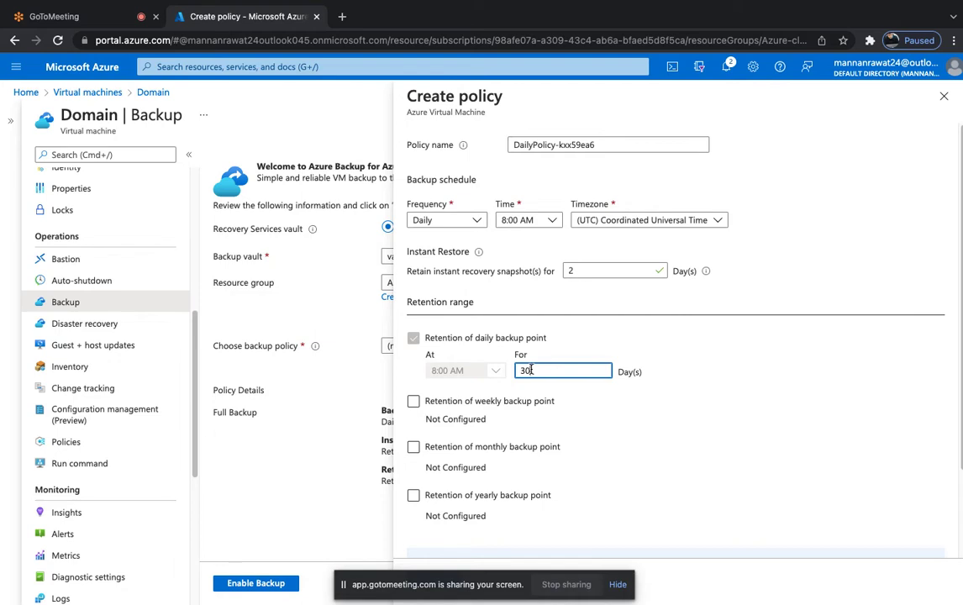
Set the policy's daily retention to 7 days and its daily backup time to 8:00 PM.
key(BackSpace)
key(BackSpace)
text(5)
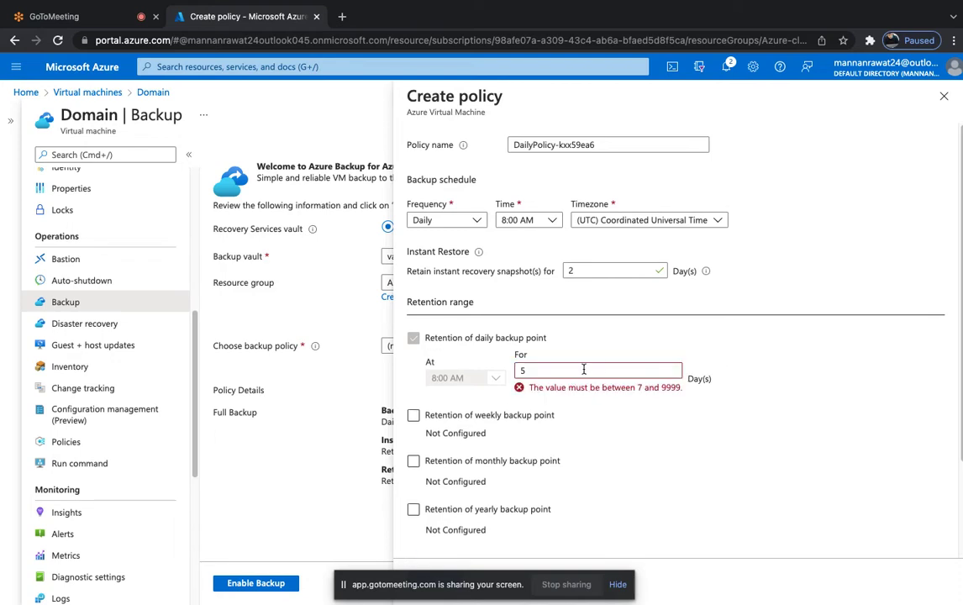
click(585, 370)
key(BackSpace)
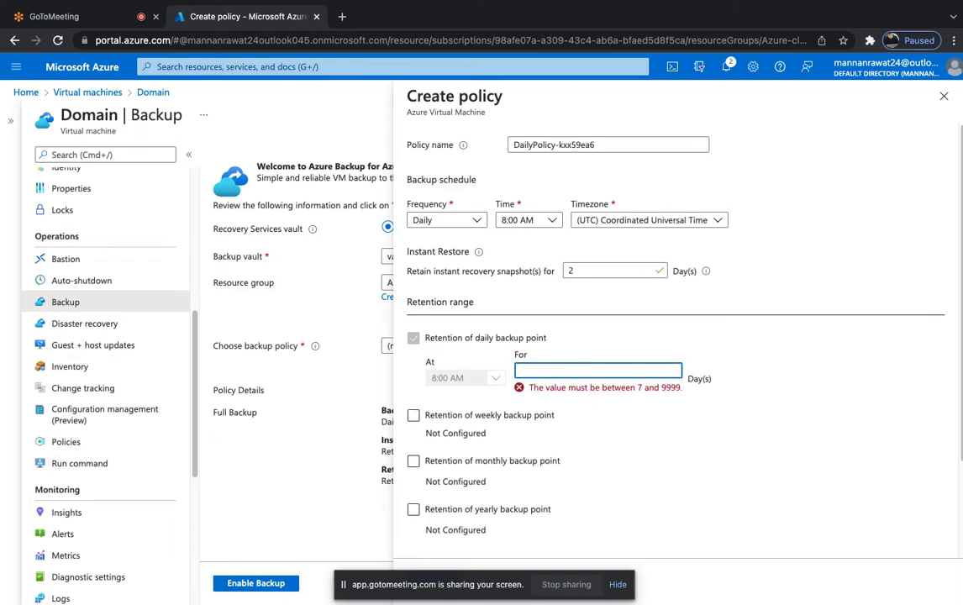
text(7)
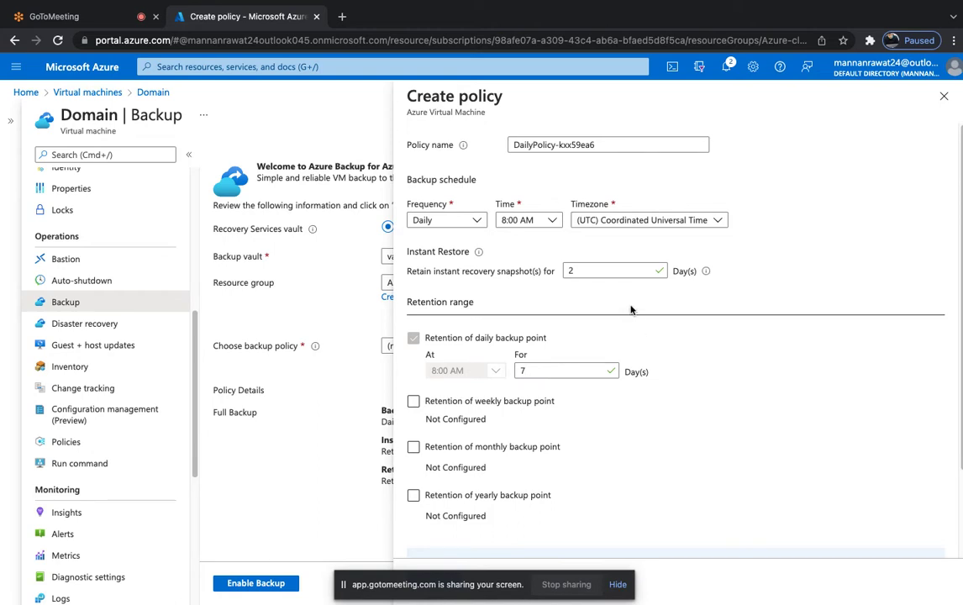
click(546, 220)
scroll(536, 402, down, 3)
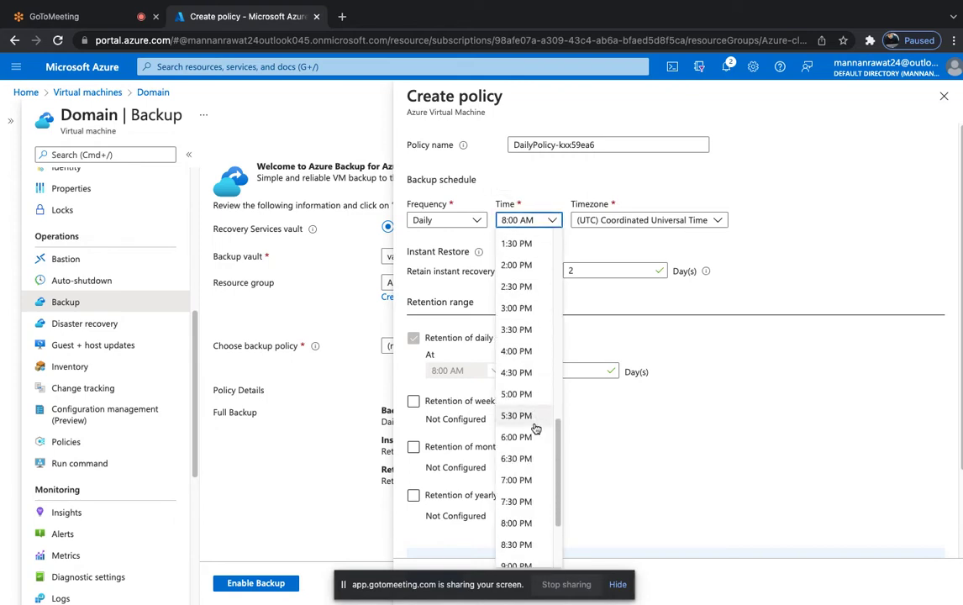
click(522, 523)
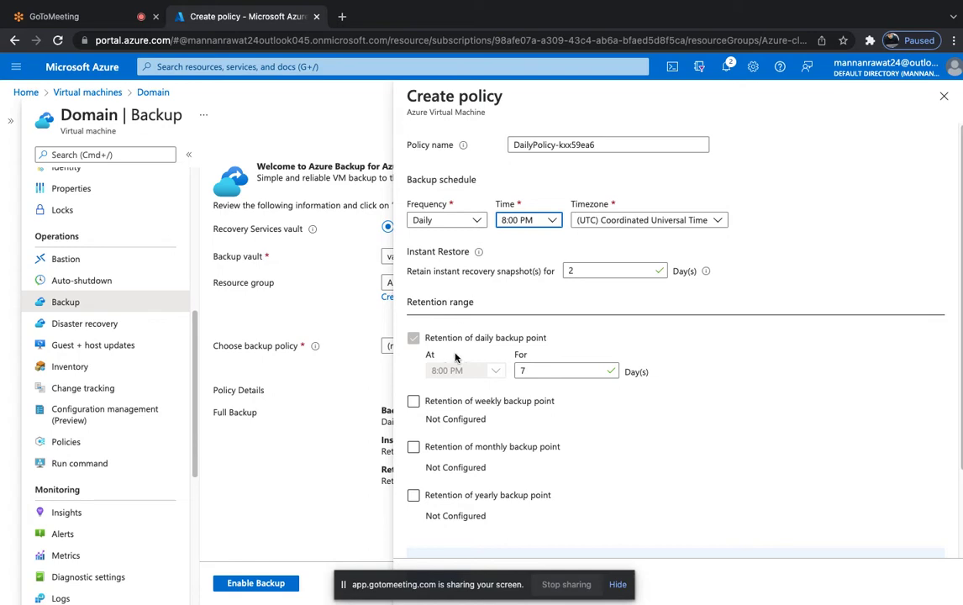
scroll(454, 353, down, 3)
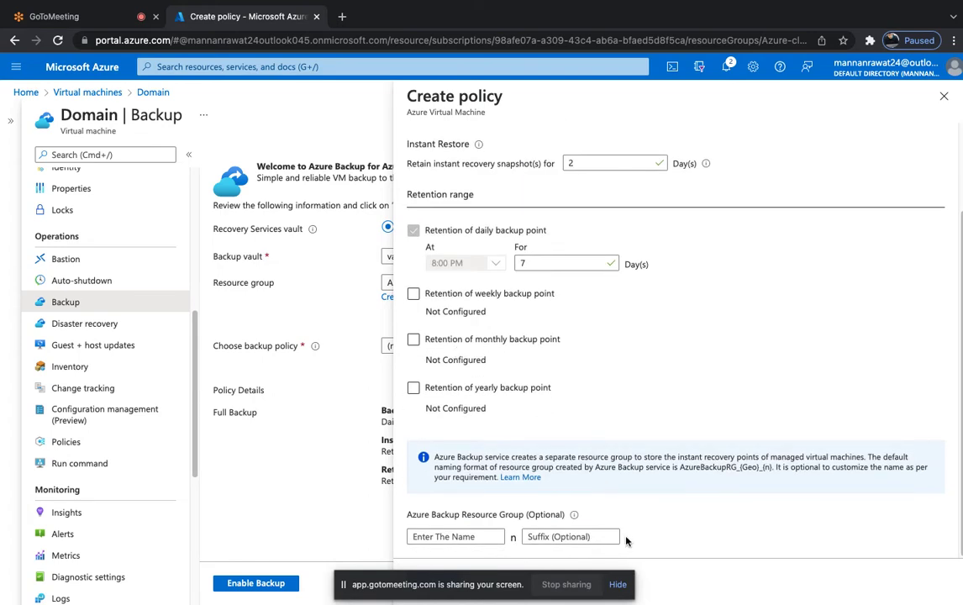
click(617, 585)
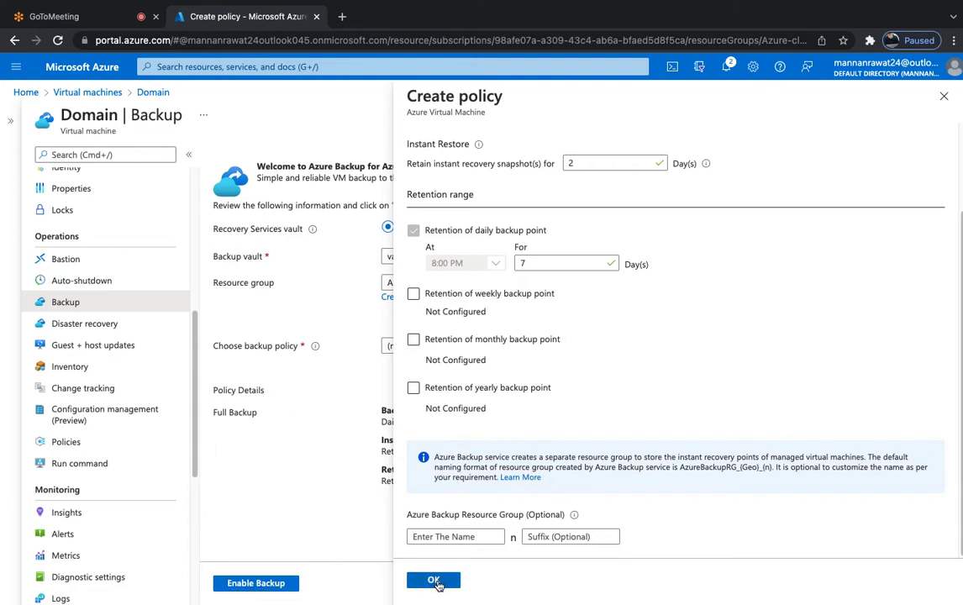
Save the 8:00 PM daily backup policy and enable backup of the Domain VM into vault452.
click(434, 581)
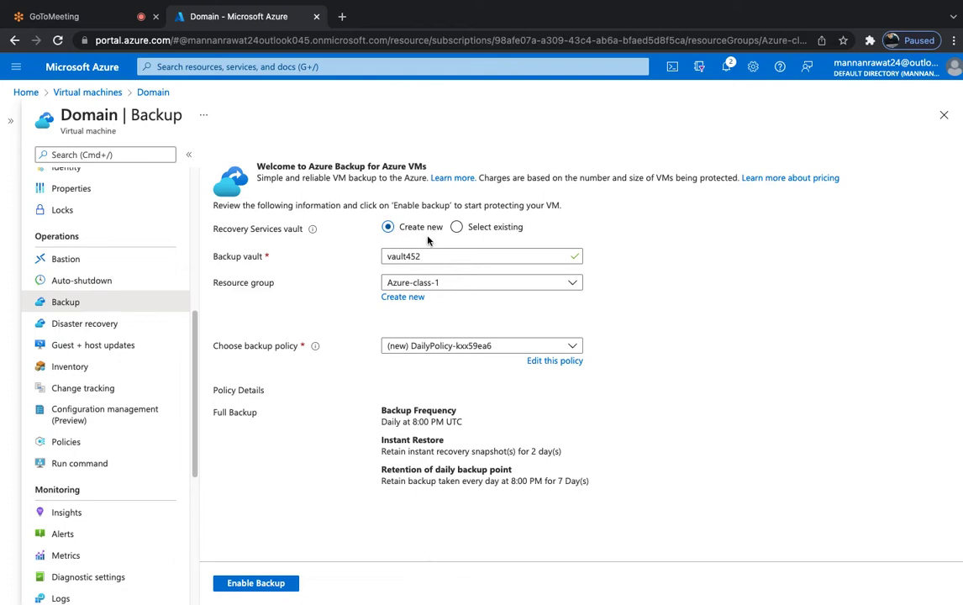
click(264, 582)
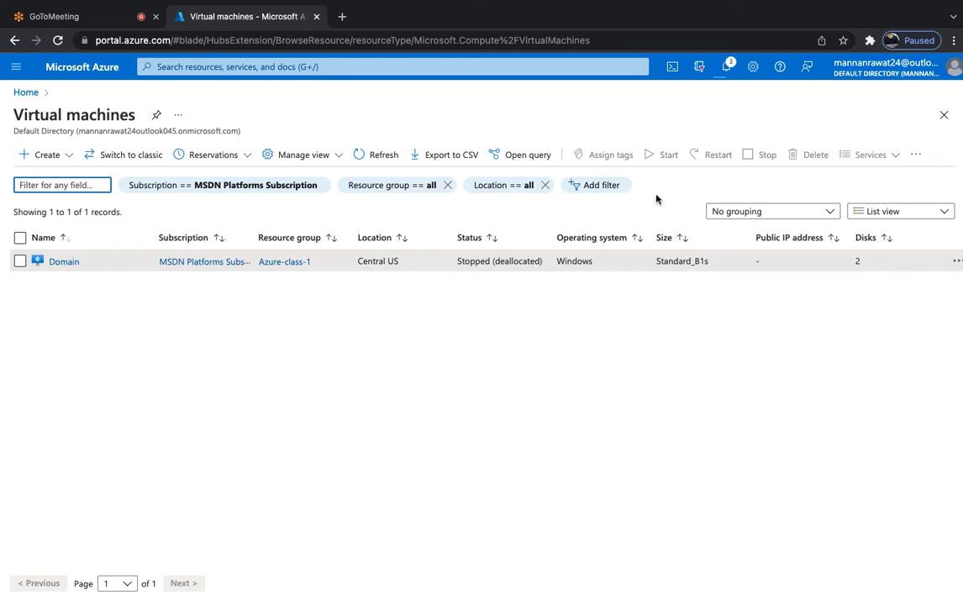
click(727, 68)
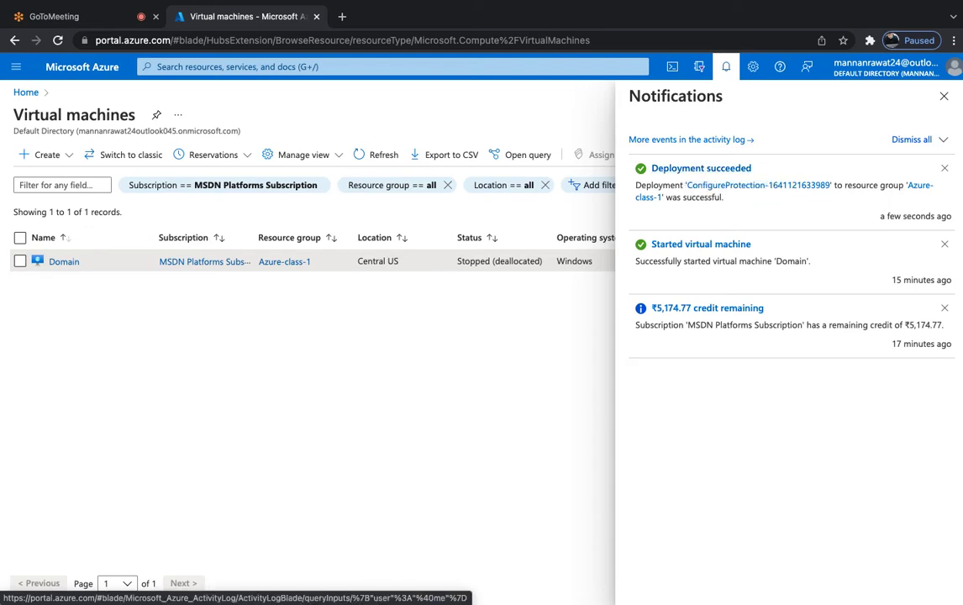
click(944, 96)
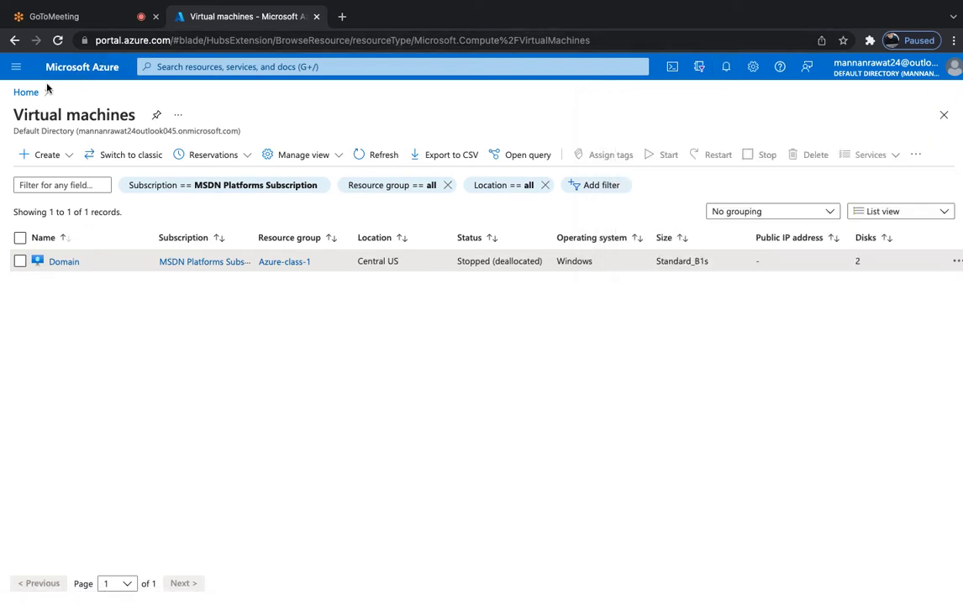
click(63, 67)
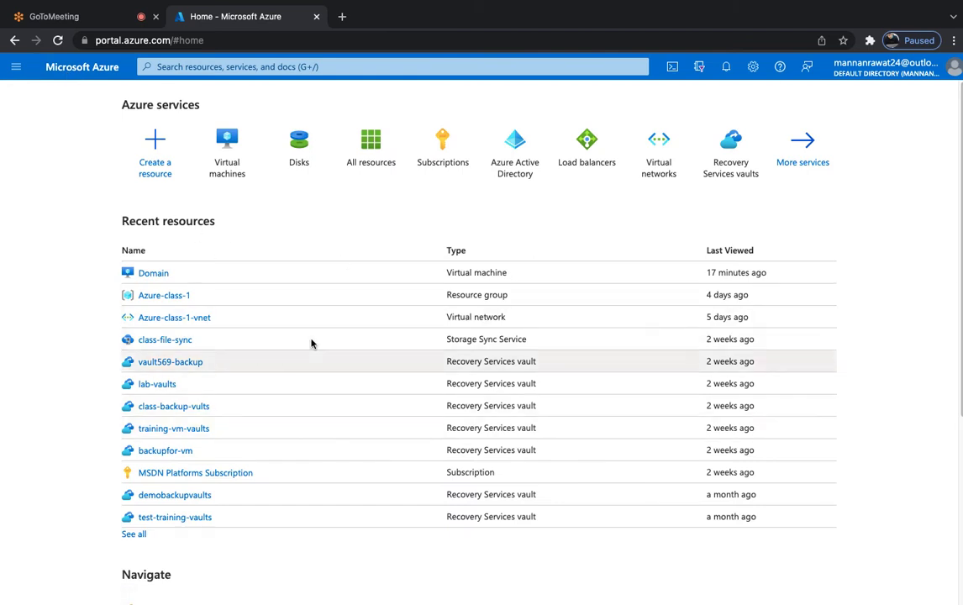
Open the Recovery Services vaults list from More services under the Storage category.
click(805, 163)
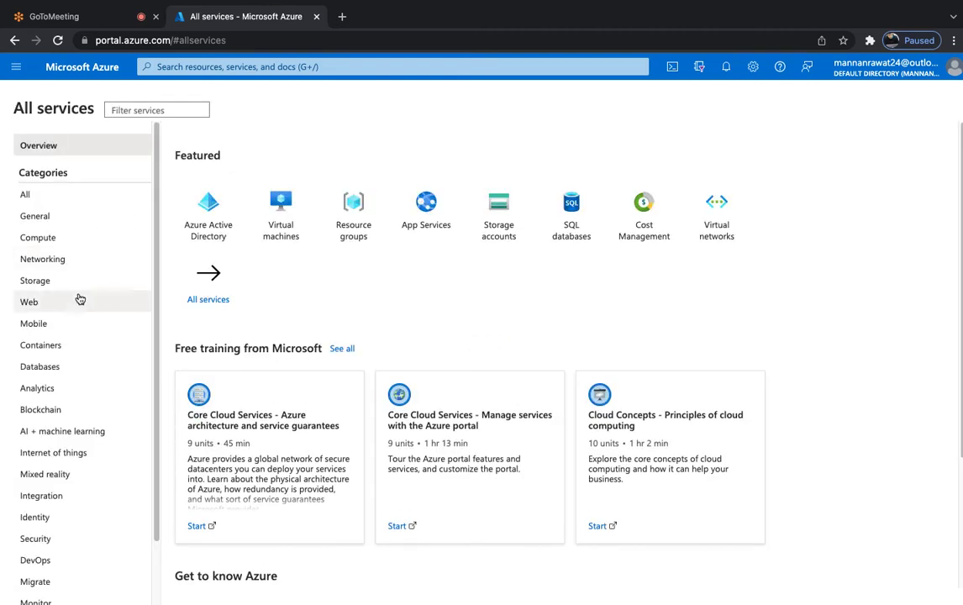
click(41, 283)
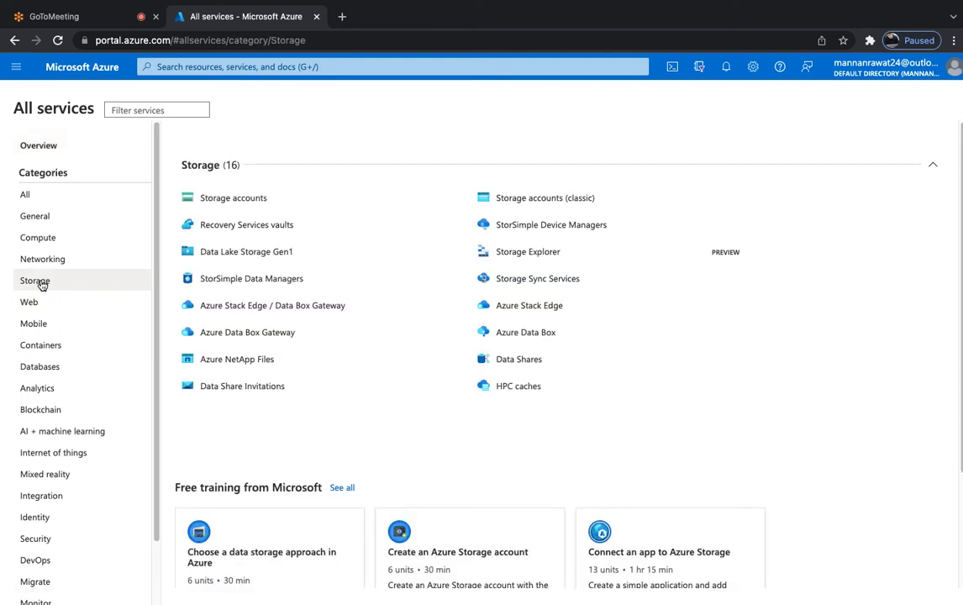
mouse_move(240, 231)
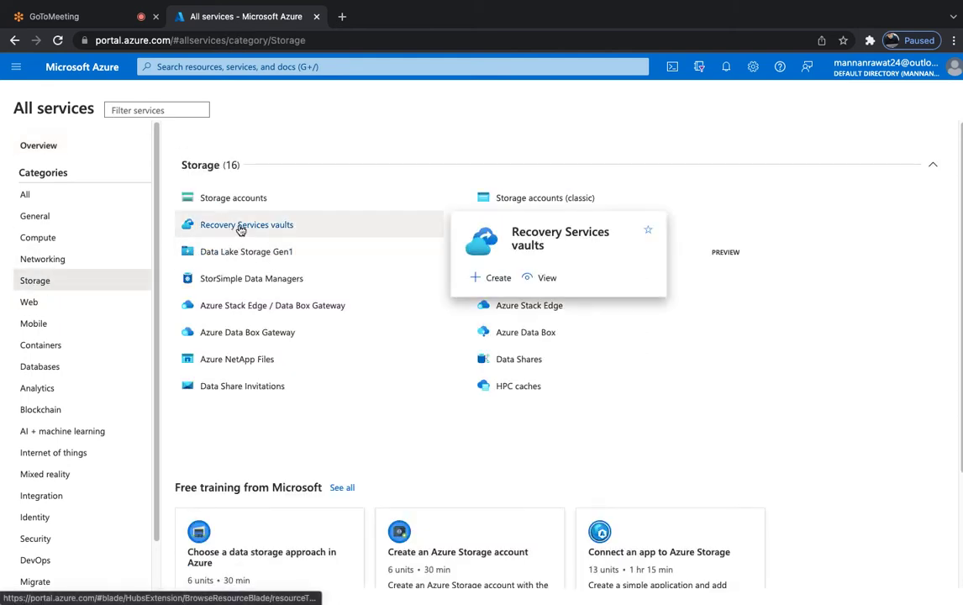
click(240, 227)
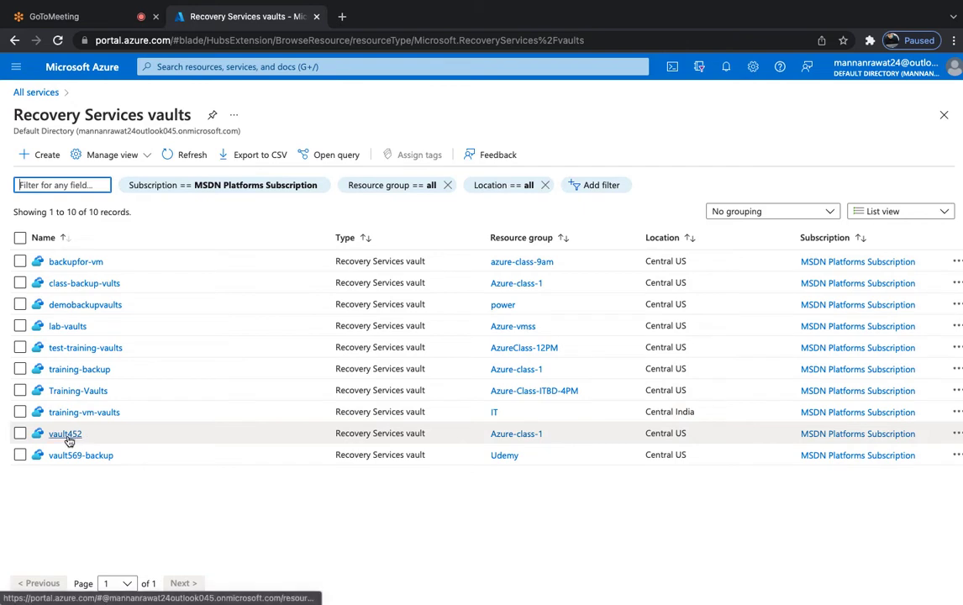
Open vault452 at full width and show its Backup items under Protected items.
click(69, 437)
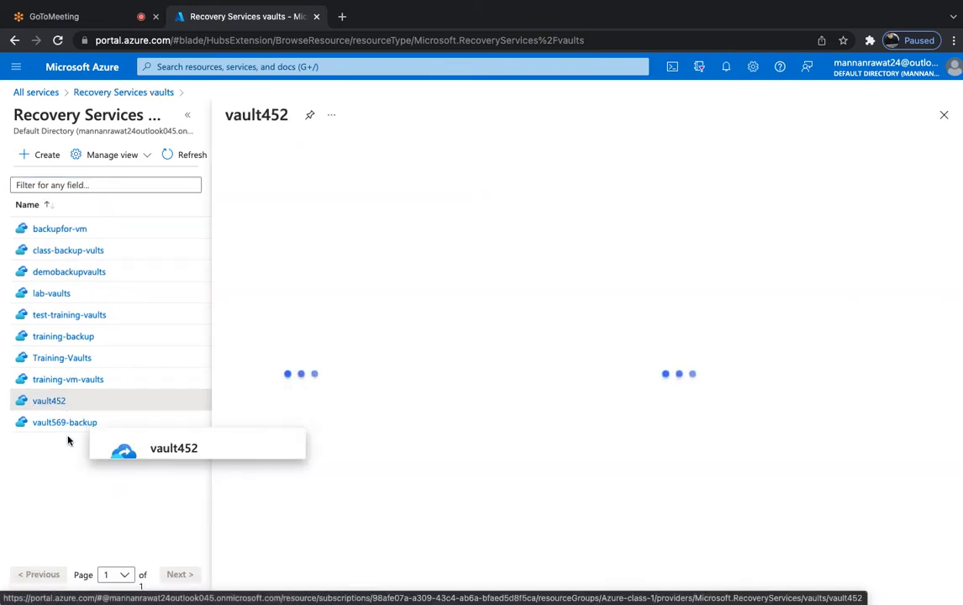
click(187, 114)
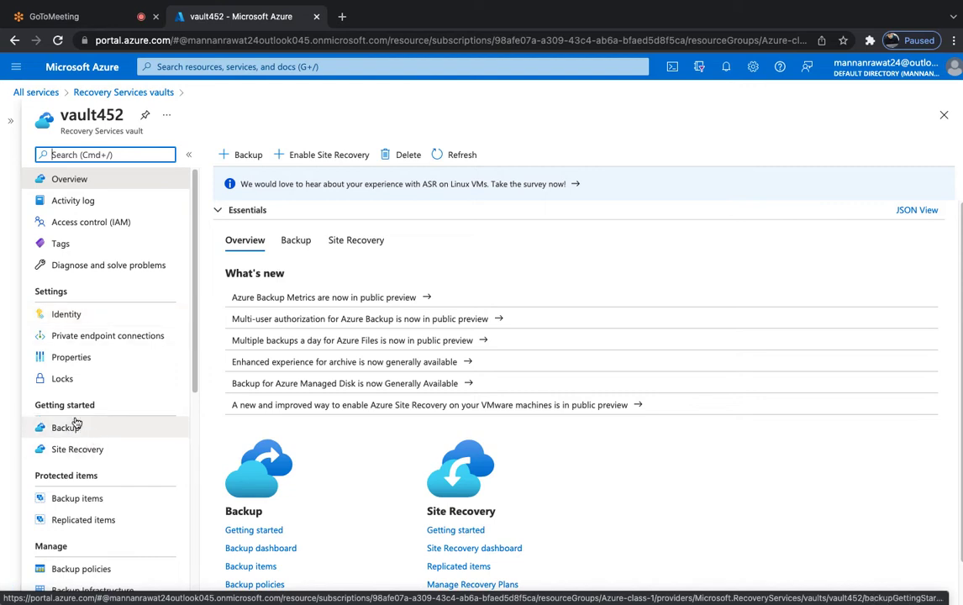
scroll(78, 426, down, 3)
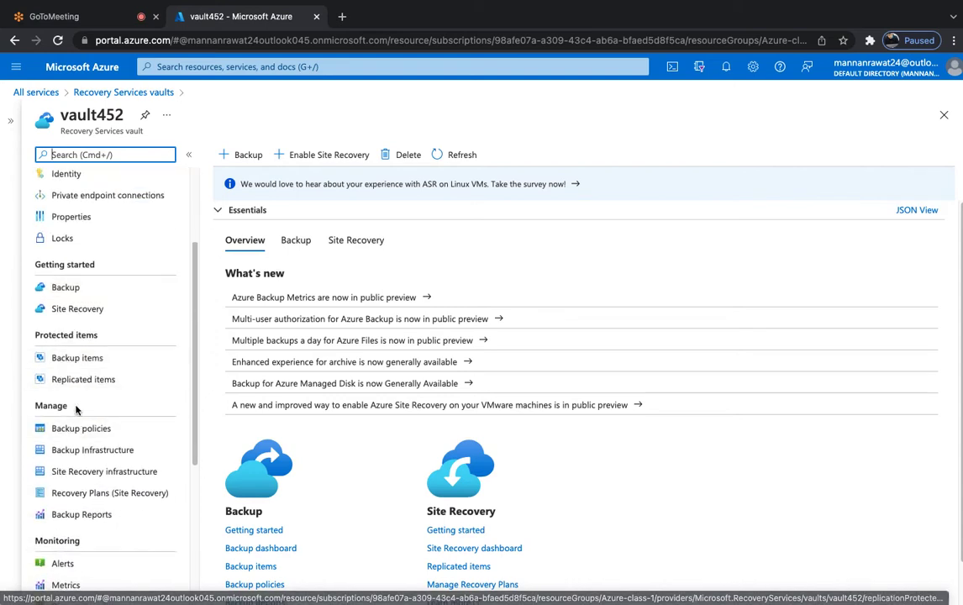
scroll(79, 373, down, 1)
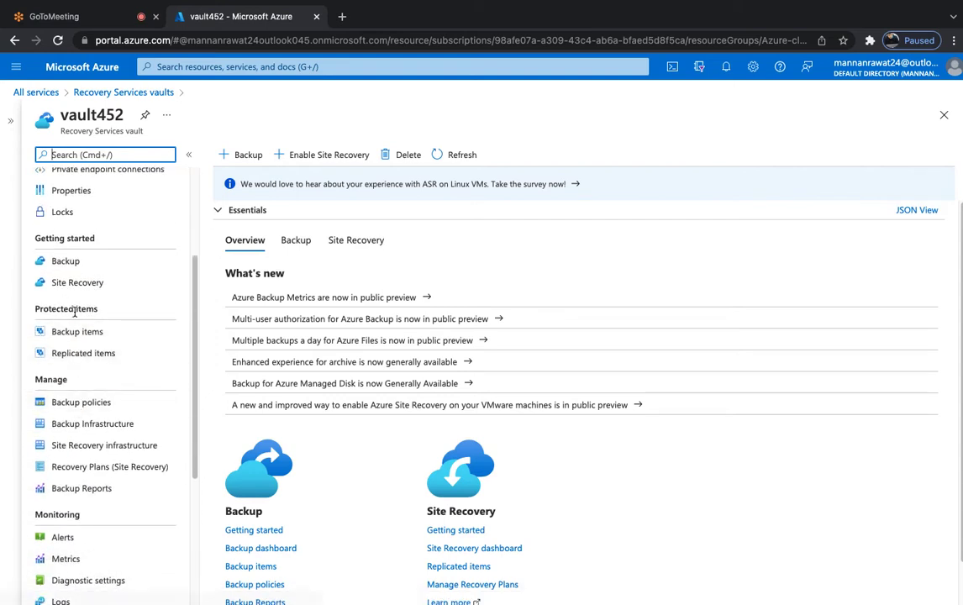
scroll(86, 320, up, 1)
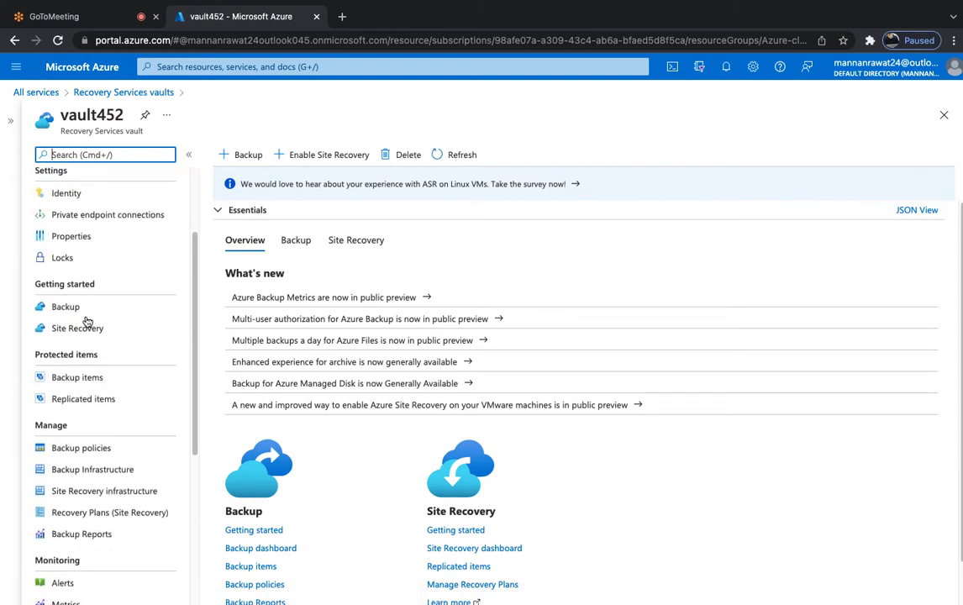
click(74, 379)
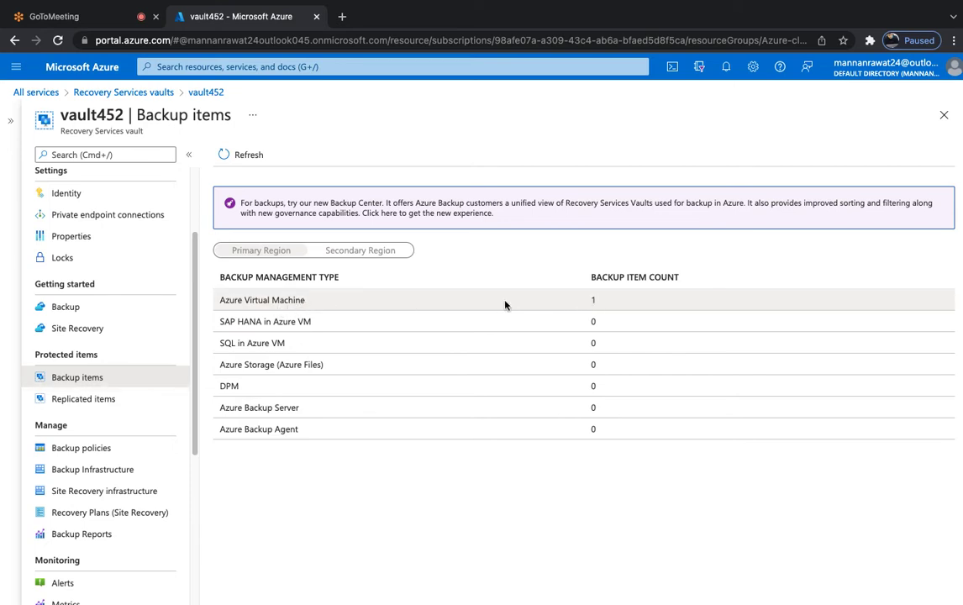
Open the Domain VM's backup item under Azure Virtual Machine, leaving Backup center and reopening it.
click(279, 300)
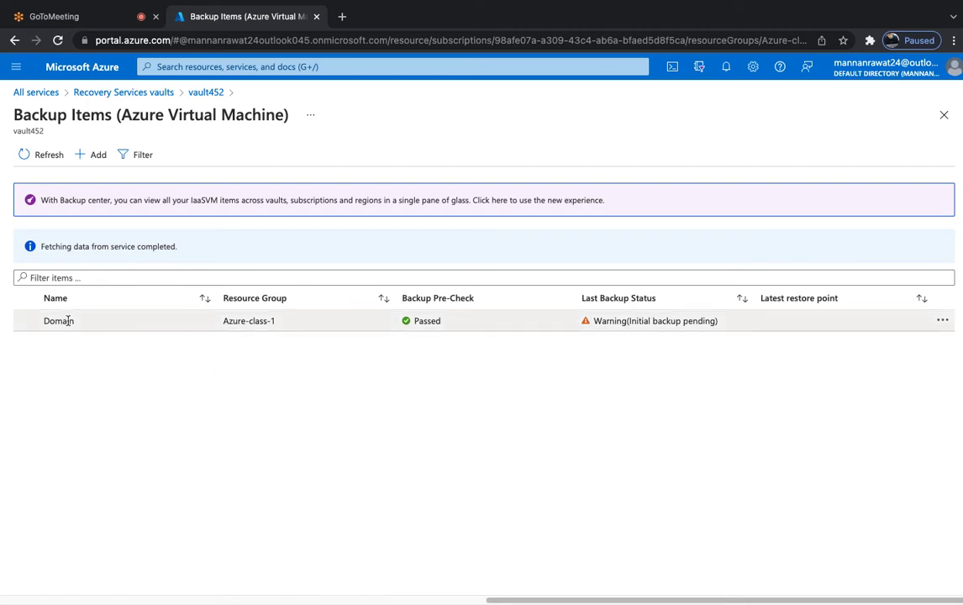
click(68, 321)
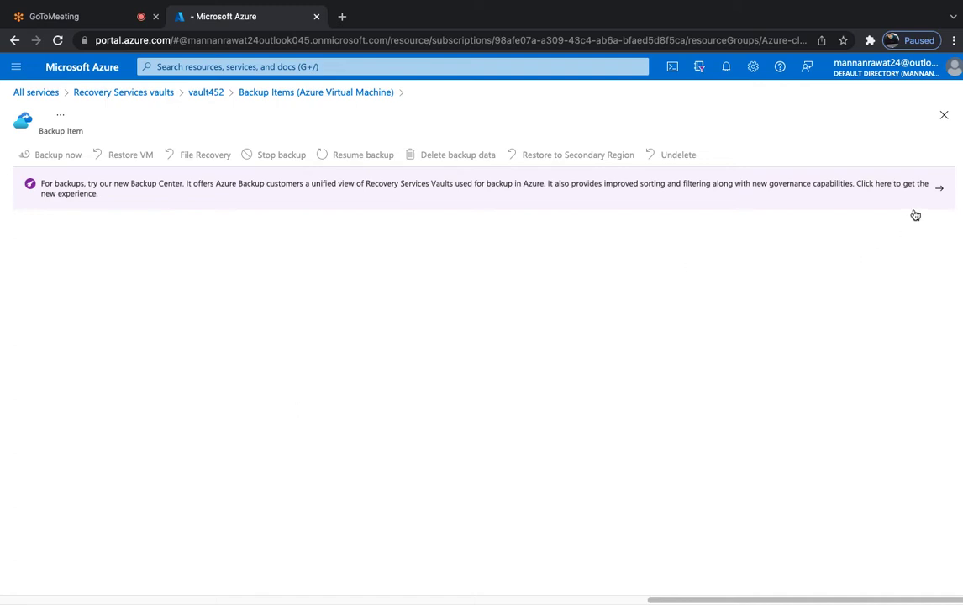
click(931, 189)
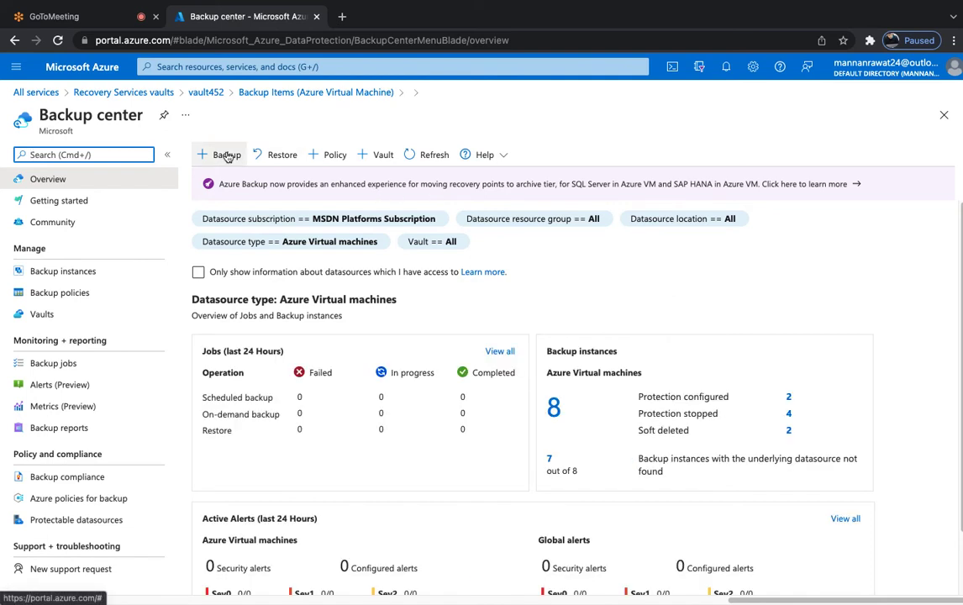
click(240, 93)
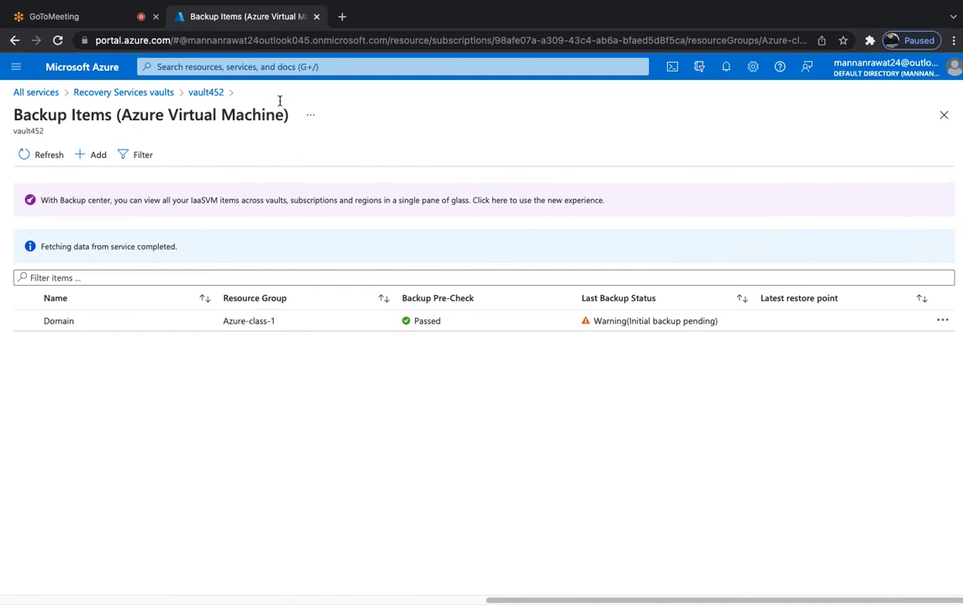
click(235, 322)
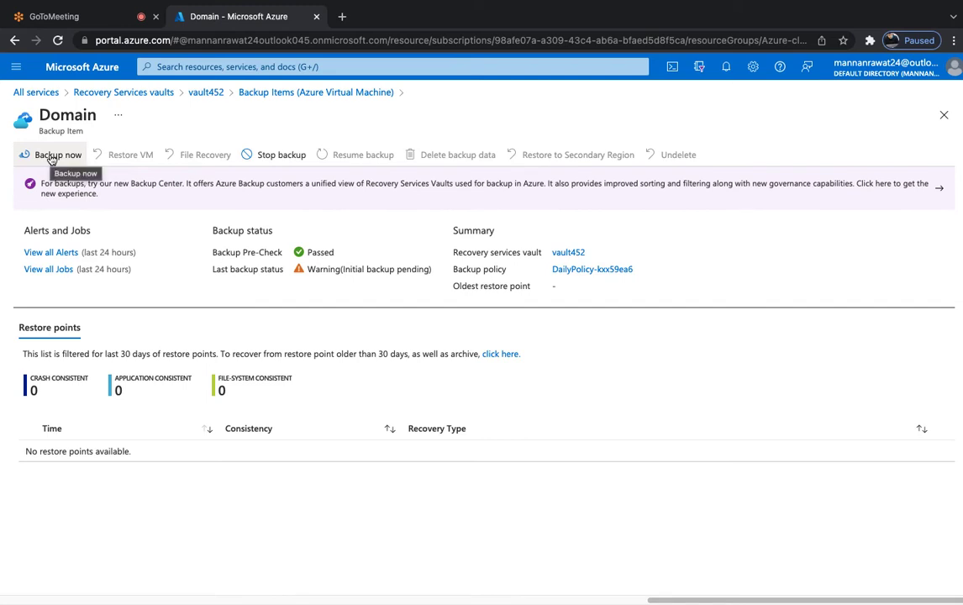
Run Backup now for Domain, retaining the backup until 02/01/2022.
click(51, 157)
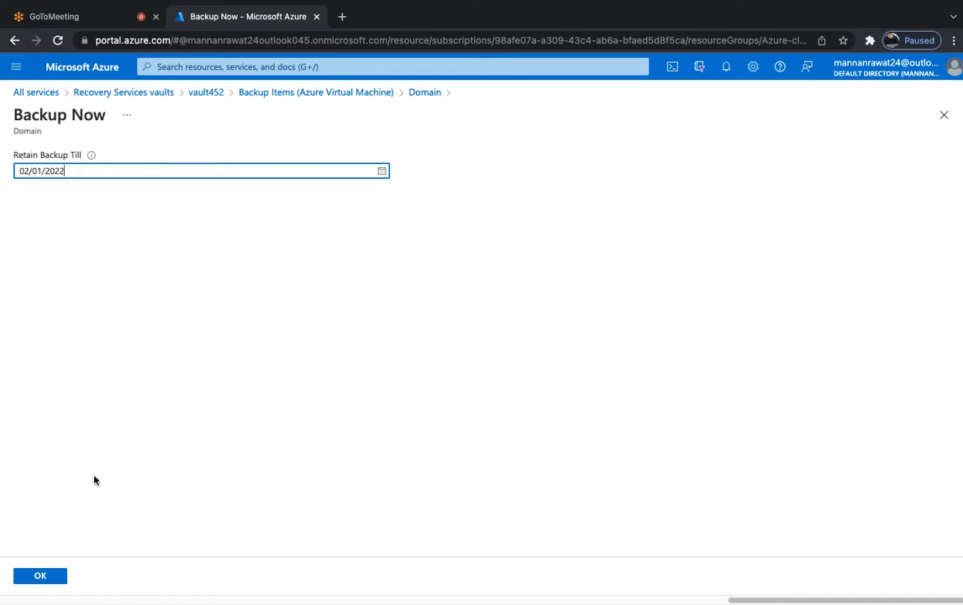
click(39, 577)
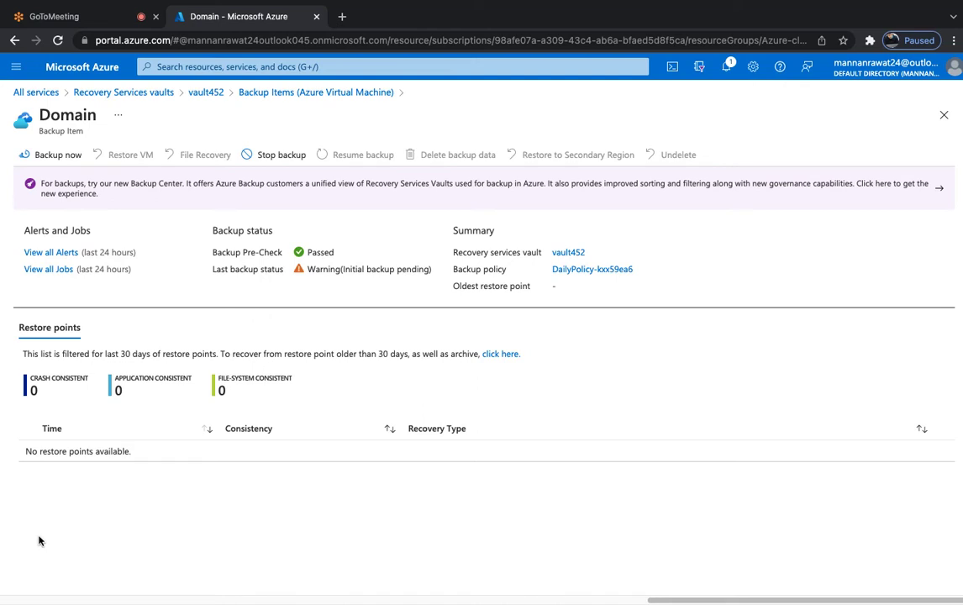
Reload the portal and reopen the Domain backup item from vault452's Azure Virtual Machine items.
click(371, 42)
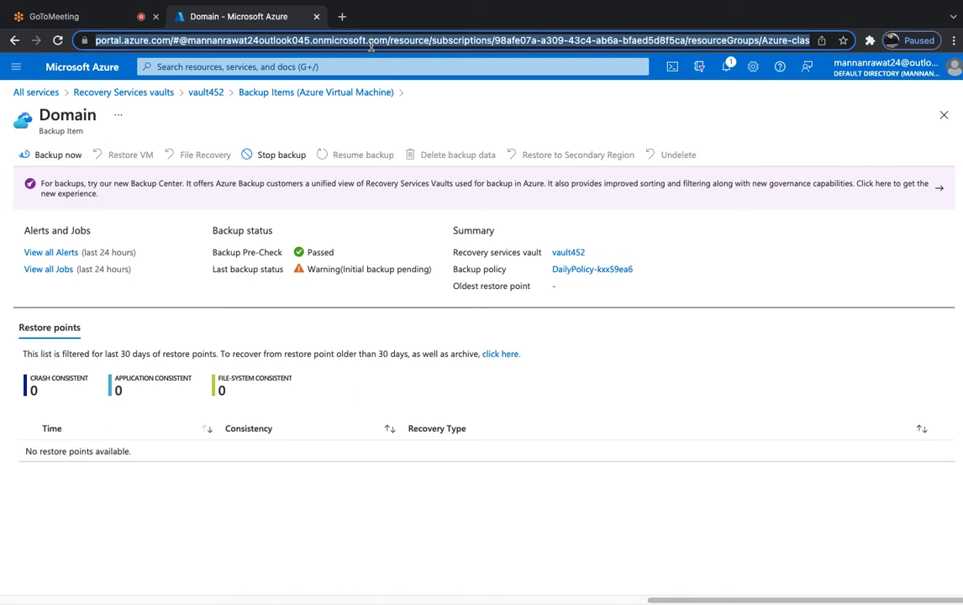
key(Return)
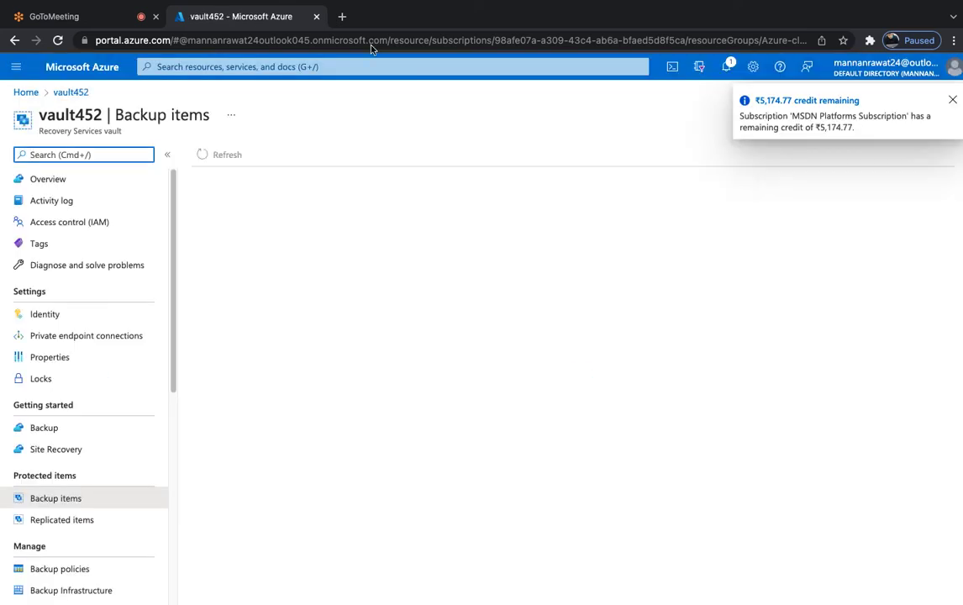
scroll(118, 446, down, 2)
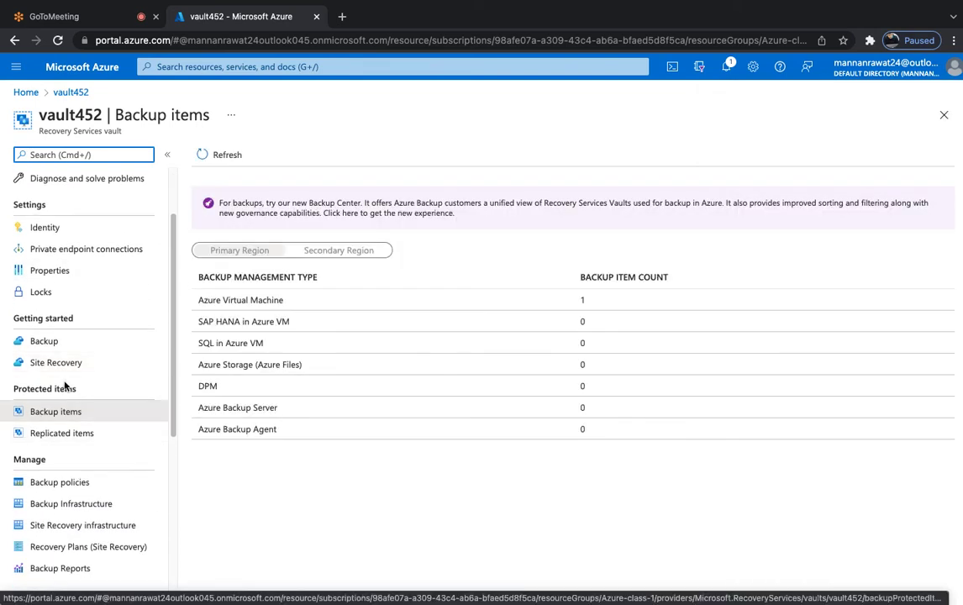
click(54, 420)
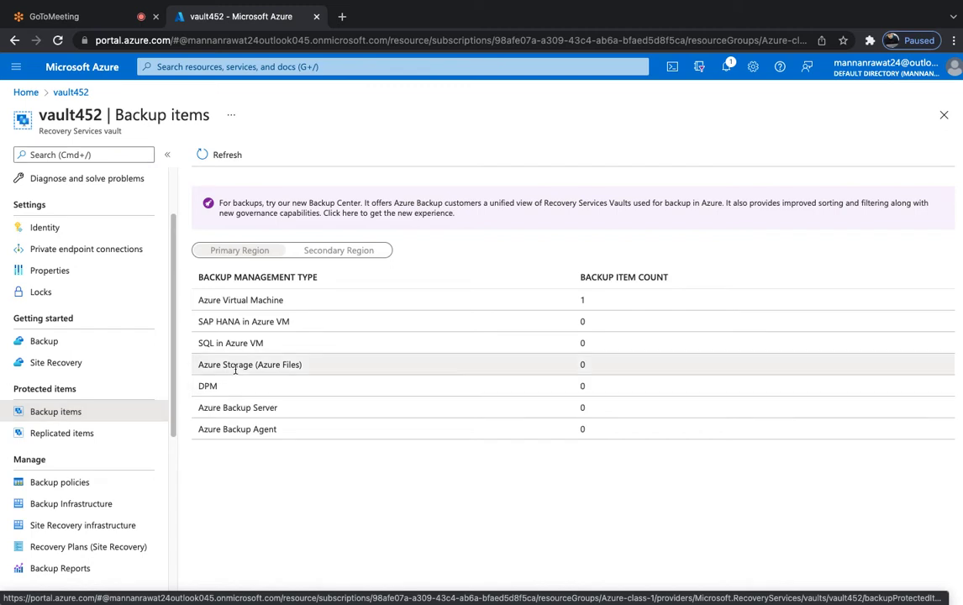
click(252, 300)
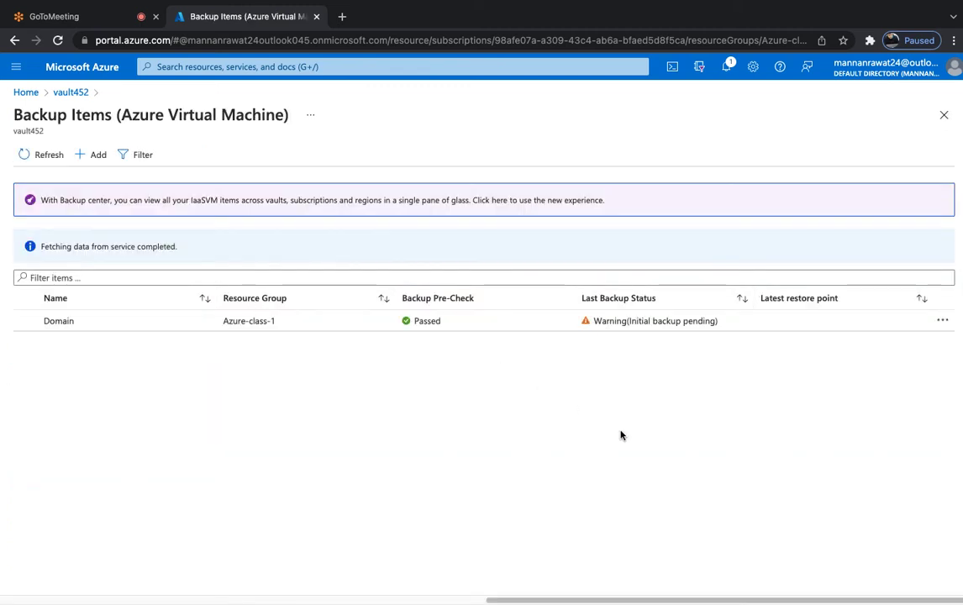
click(419, 321)
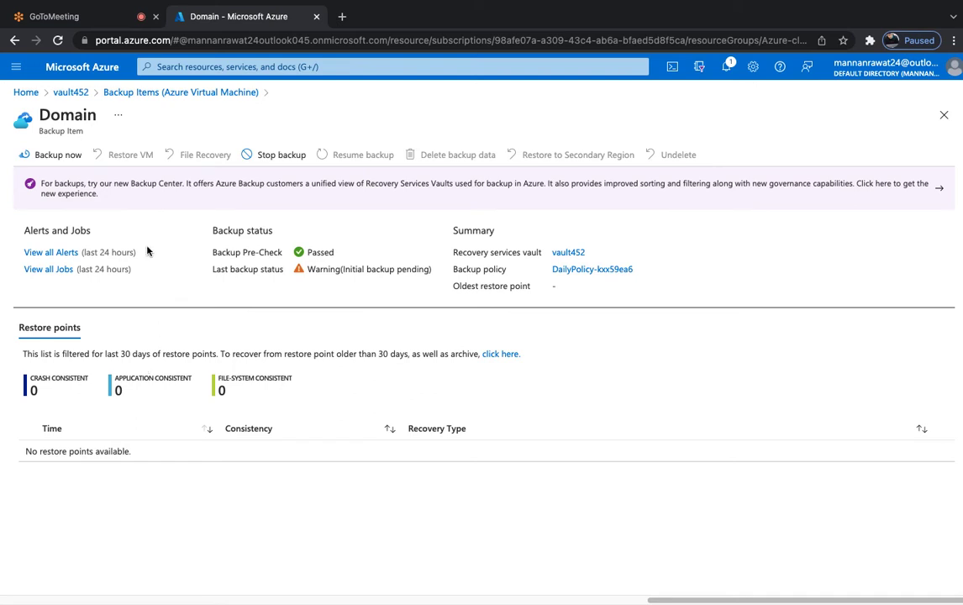
Return to vault452's Backup items overview through the breadcrumbs.
click(148, 94)
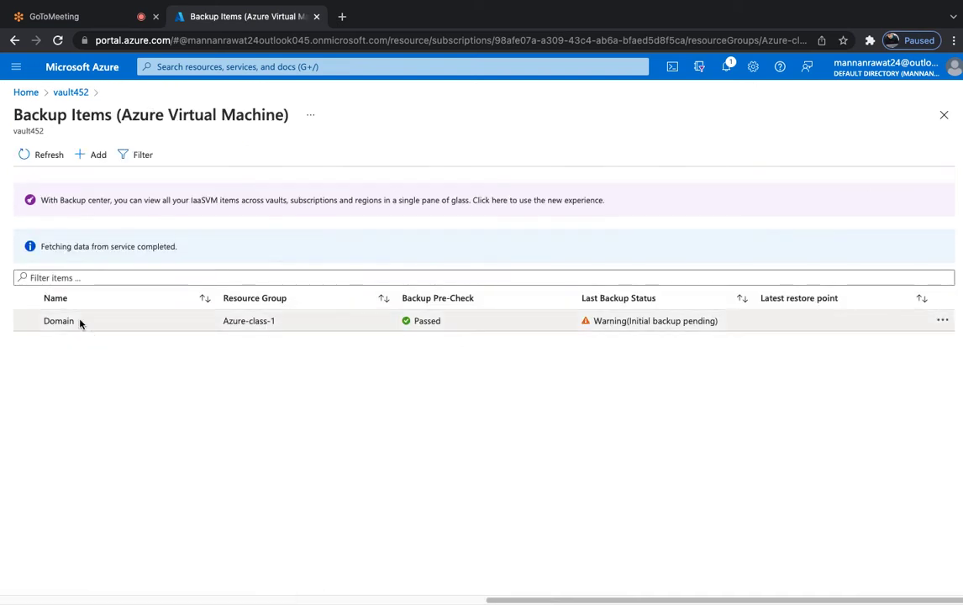
click(73, 93)
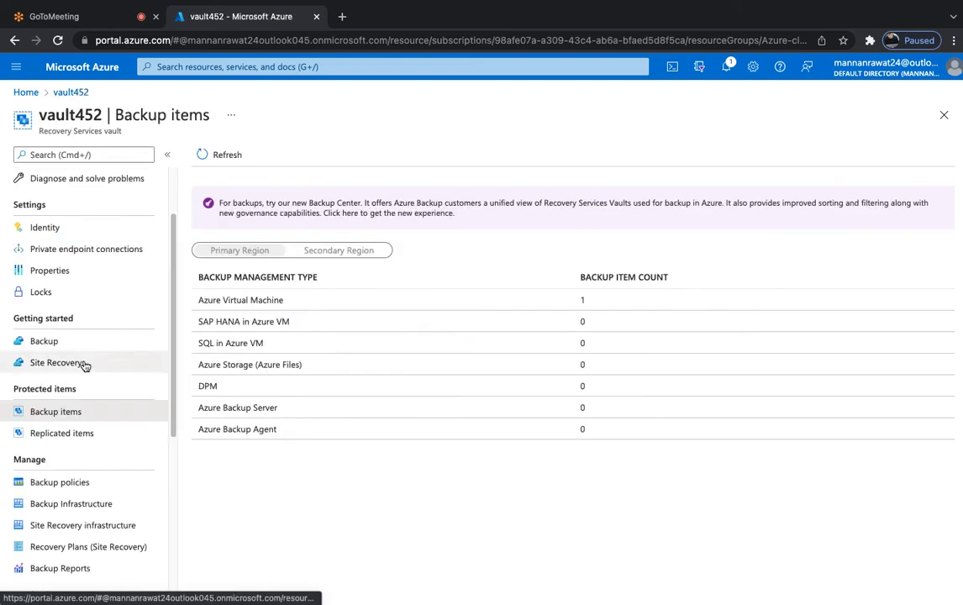
scroll(84, 364, down, 2)
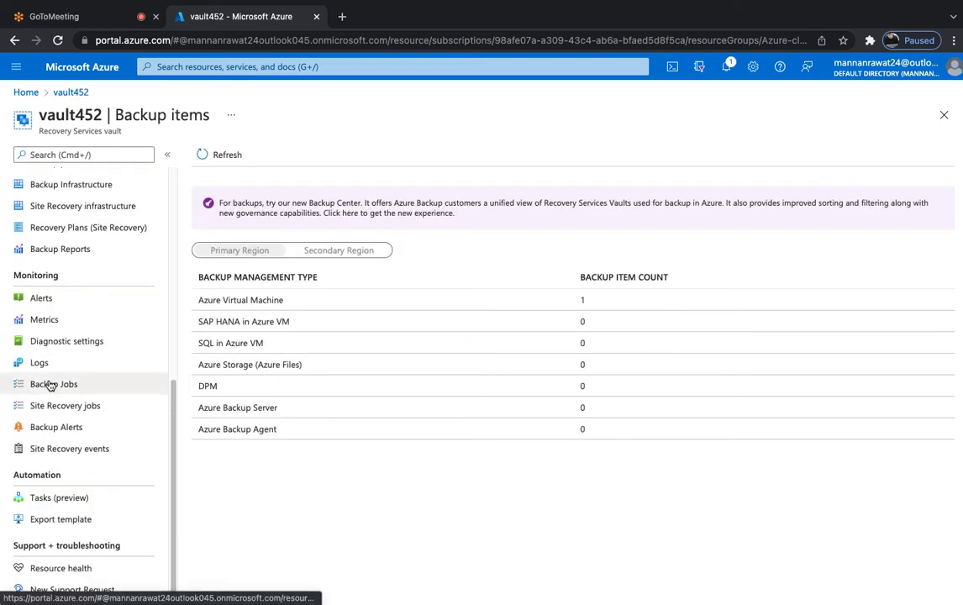
Show and refresh vault452's Backup Jobs, then open the portal home in a new tab.
click(50, 385)
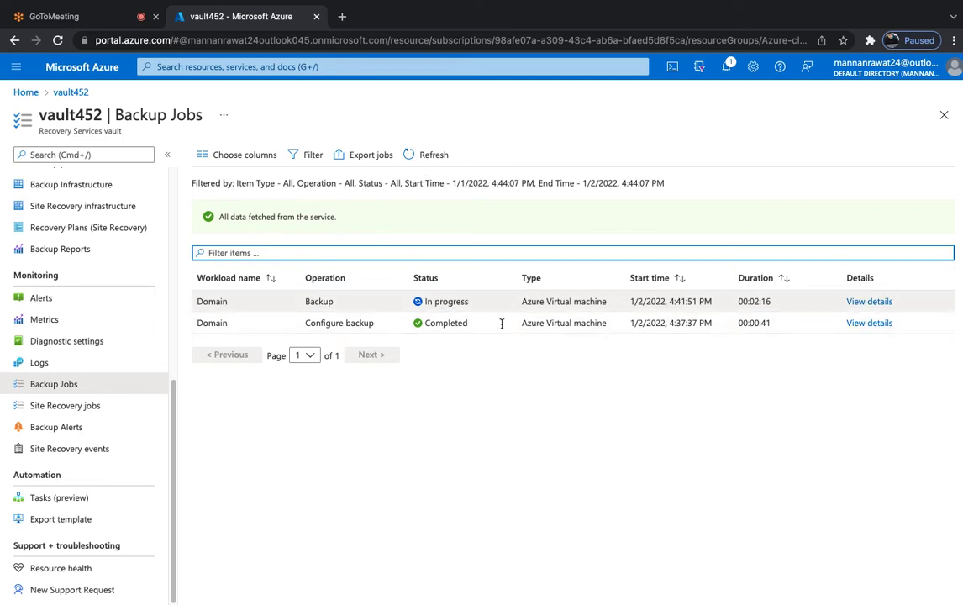
click(431, 156)
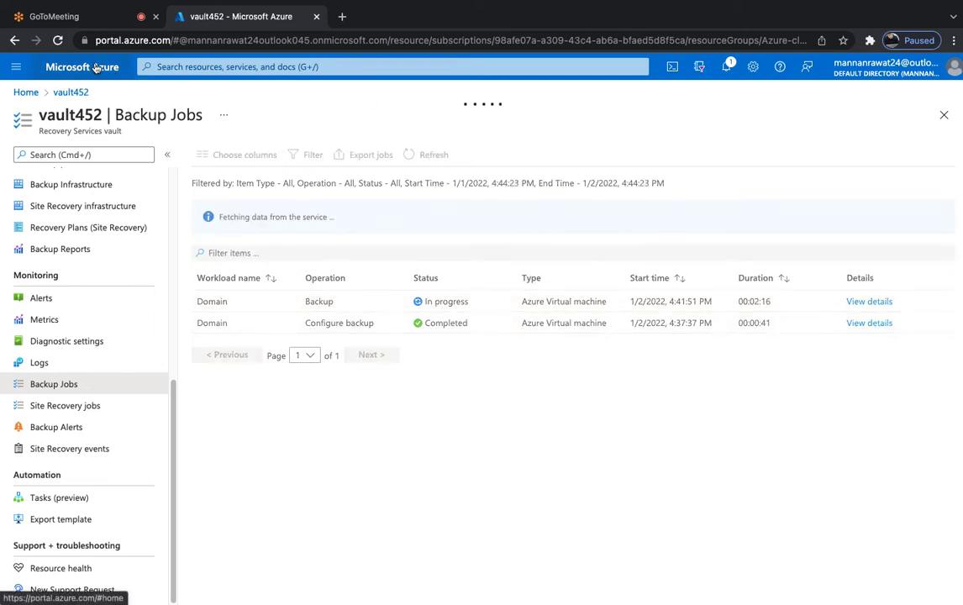
right_click(101, 67)
click(102, 70)
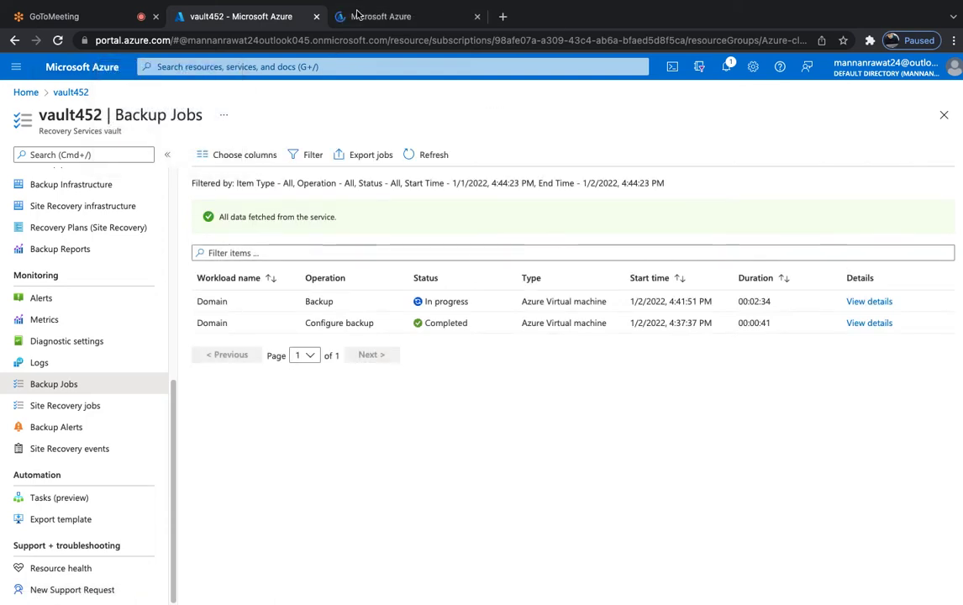
In the new tab, sign in and open the Virtual machines list from the Azure Home tile.
click(385, 17)
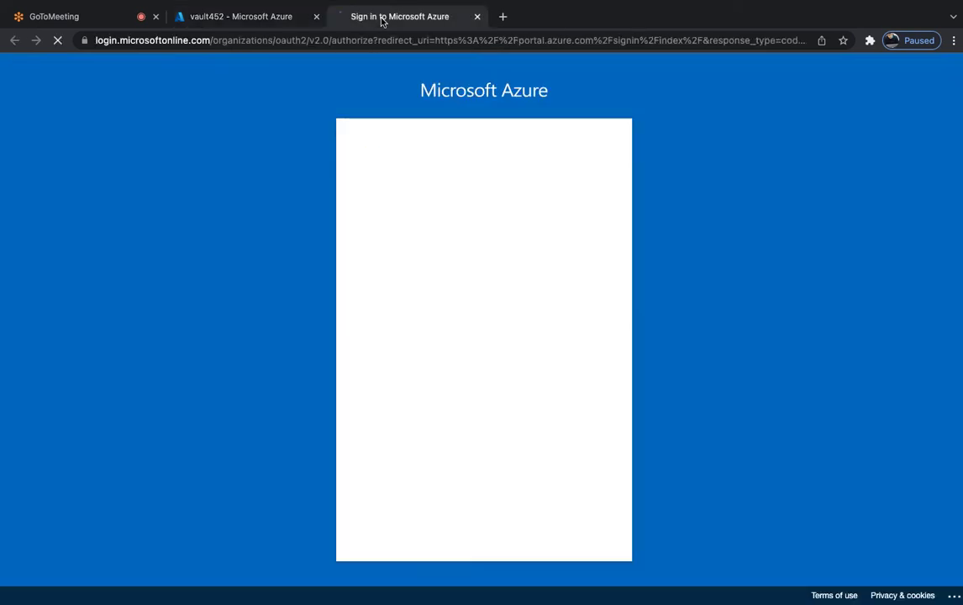
click(435, 246)
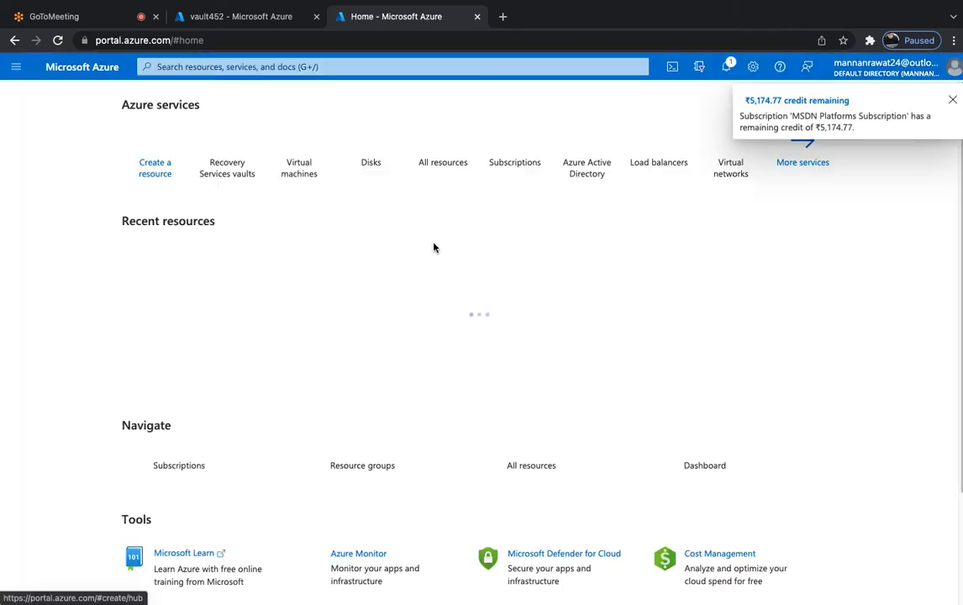
click(306, 158)
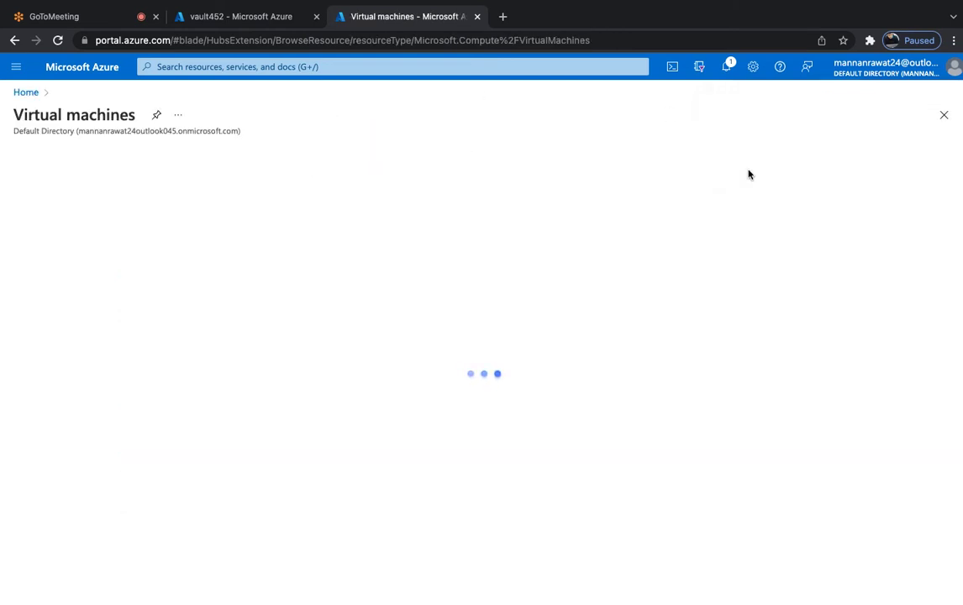
click(942, 116)
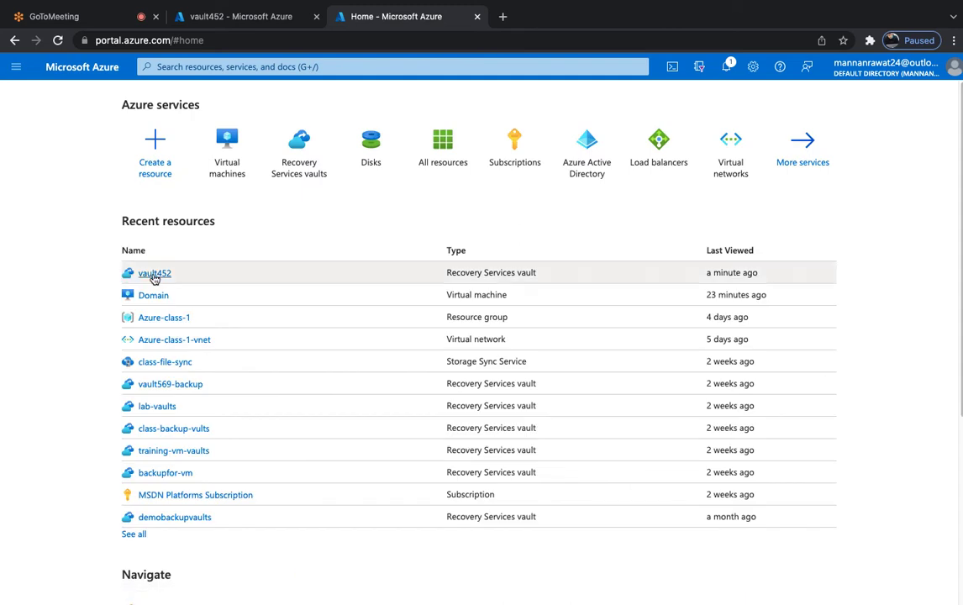
click(240, 153)
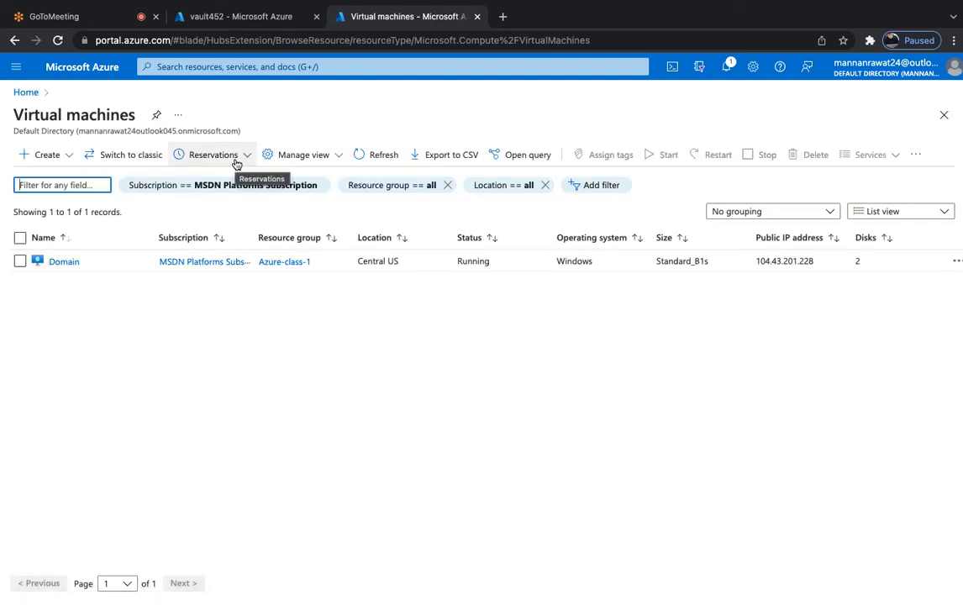
Open the Domain VM at full width and go to its Reset password page.
click(64, 261)
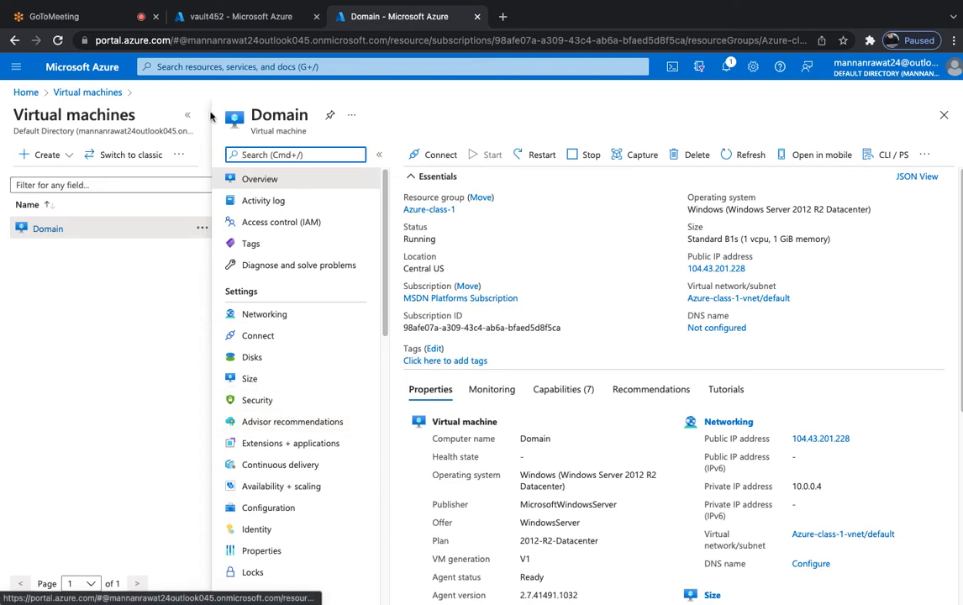
click(187, 115)
scroll(195, 329, down, 3)
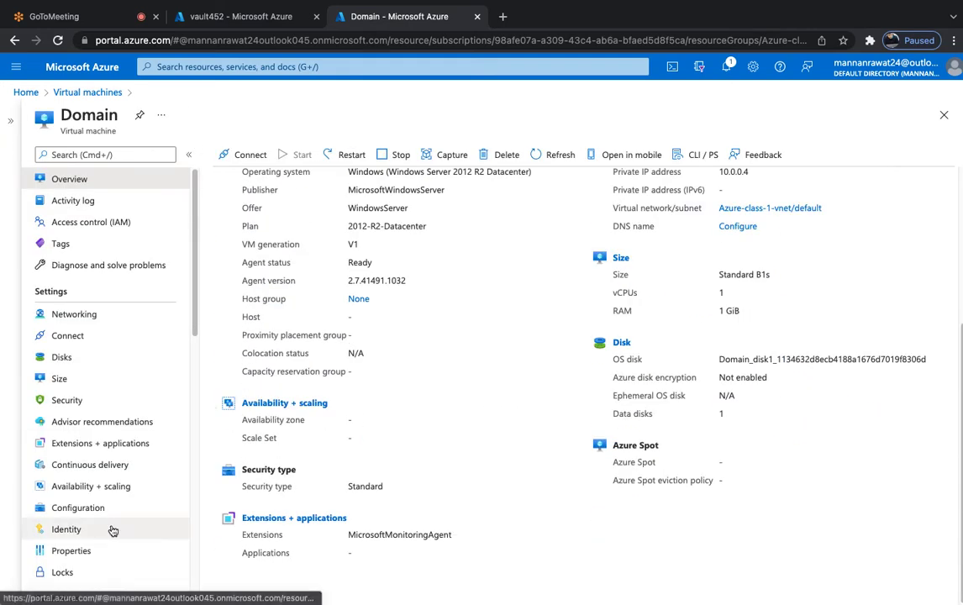
scroll(112, 530, down, 10)
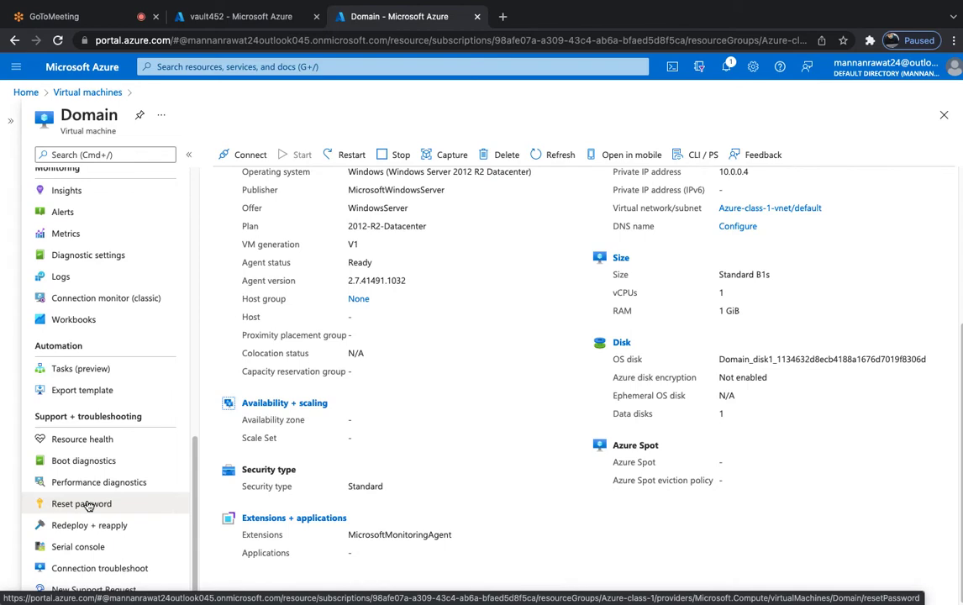
click(73, 507)
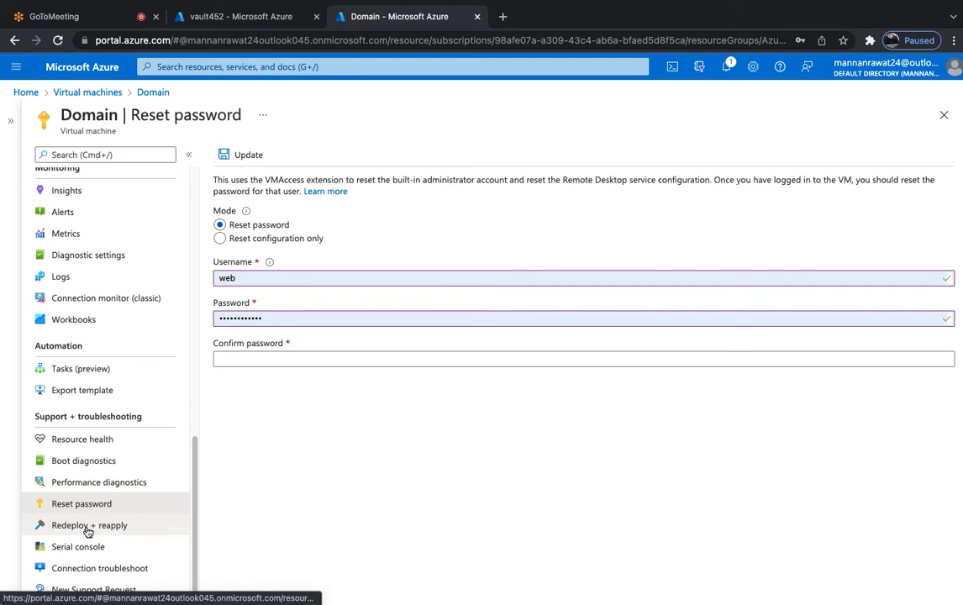
Switch to the Domain VM's Redeploy + reapply page, discarding the unsaved password edits.
click(87, 528)
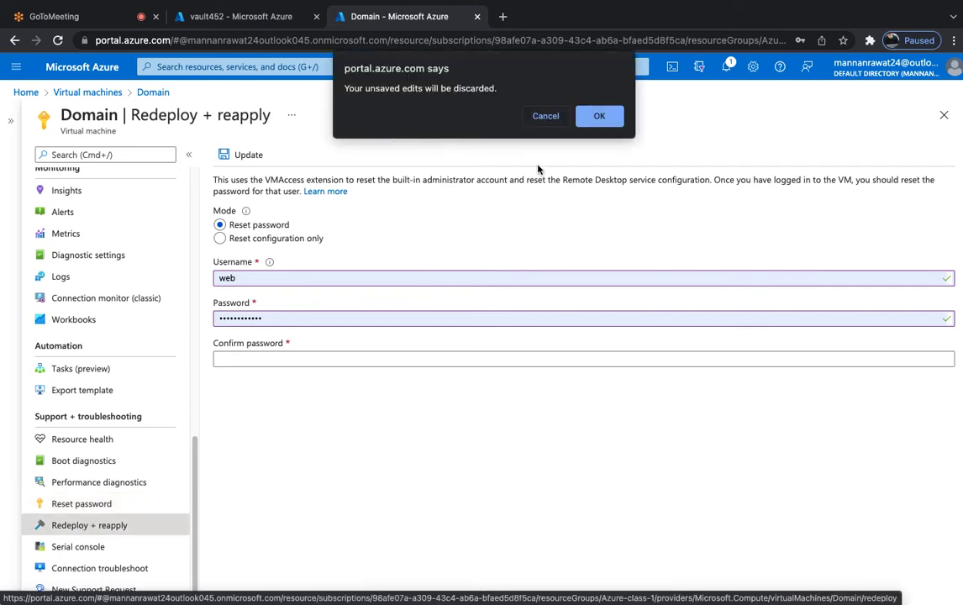
click(601, 115)
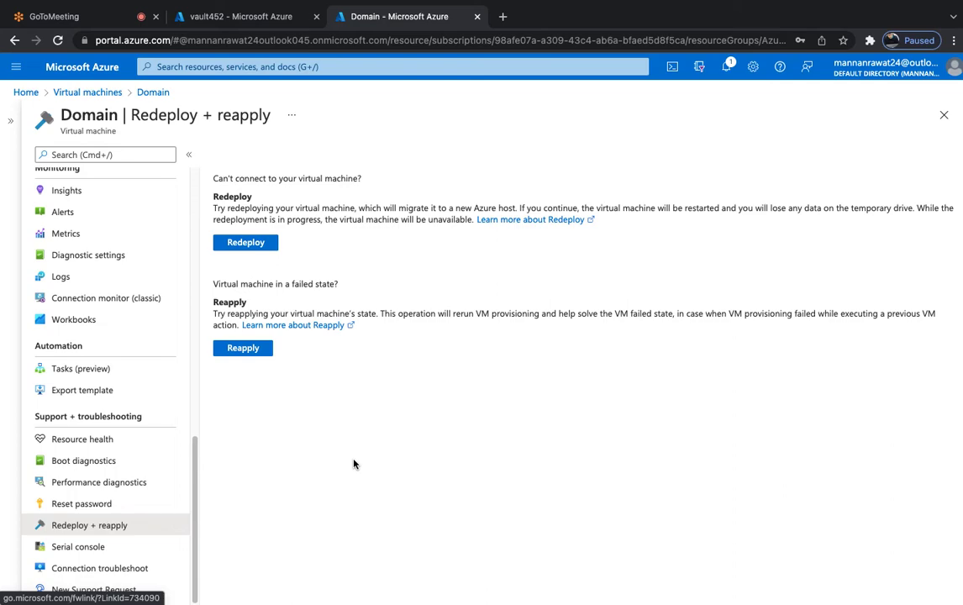
Switch to OneNote and draw three side-by-side backend boxes with the green pen.
key(ctrl+Right)
scroll(408, 391, down, 3)
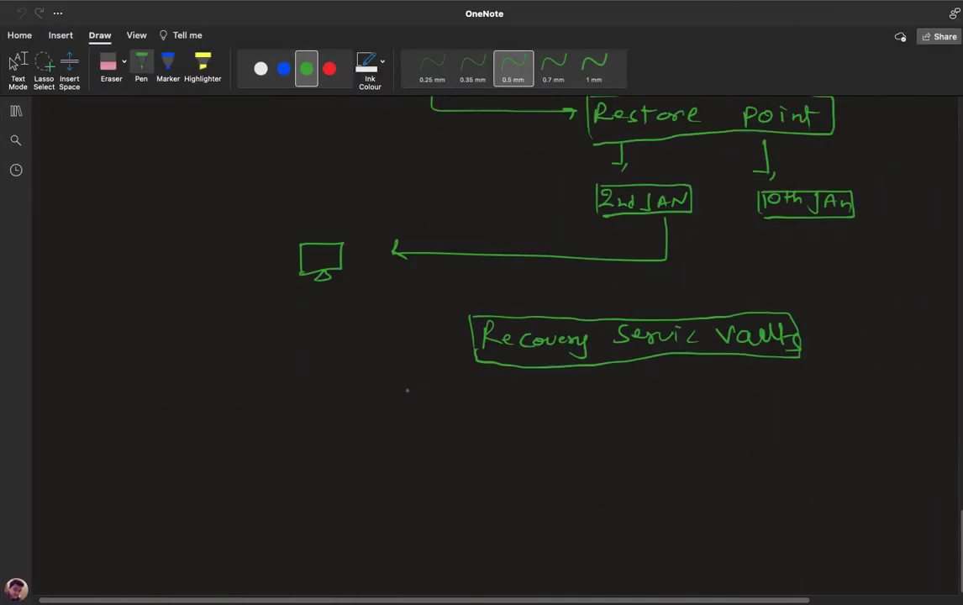
scroll(408, 391, up, 2)
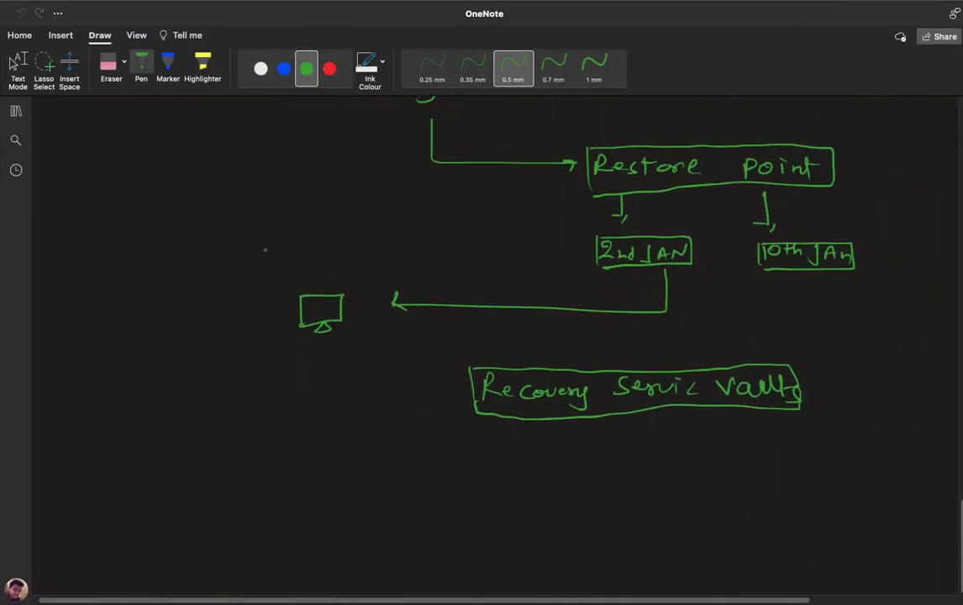
scroll(381, 370, down, 10)
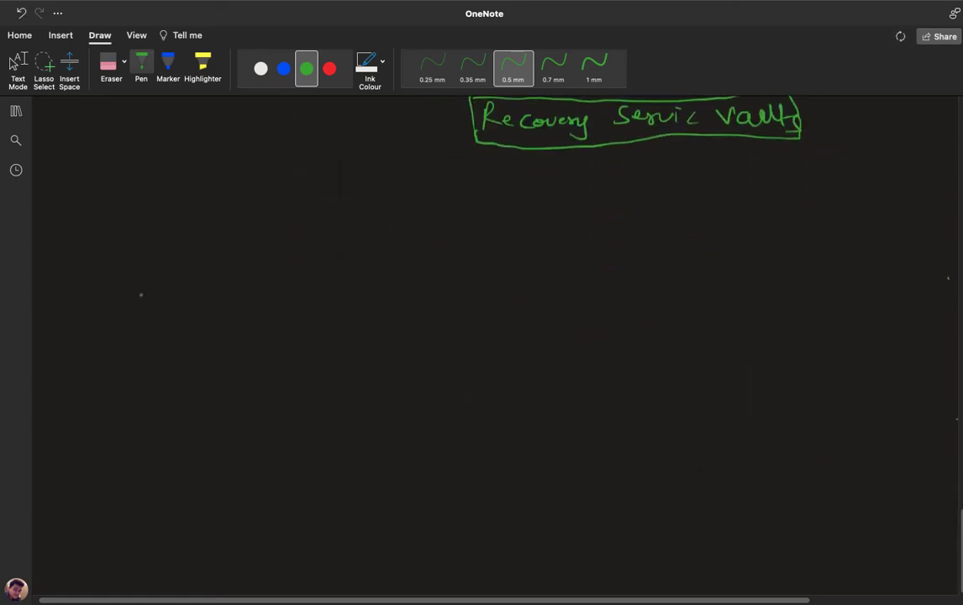
mouse_move(130, 281)
mouse_down()
mouse_move(133, 330)
mouse_move(168, 319)
mouse_up()
drag(206, 280, 207, 320)
mouse_move(205, 280)
mouse_down()
mouse_move(227, 279)
mouse_move(240, 317)
mouse_up()
drag(208, 320, 240, 318)
mouse_move(279, 280)
mouse_down()
mouse_move(281, 318)
mouse_move(316, 317)
mouse_up()
Draw a vertical divider, label the boxes 'Backends' and write 'Azure portal' on the right.
drag(463, 239, 464, 430)
drag(154, 213, 251, 222)
drag(251, 224, 259, 219)
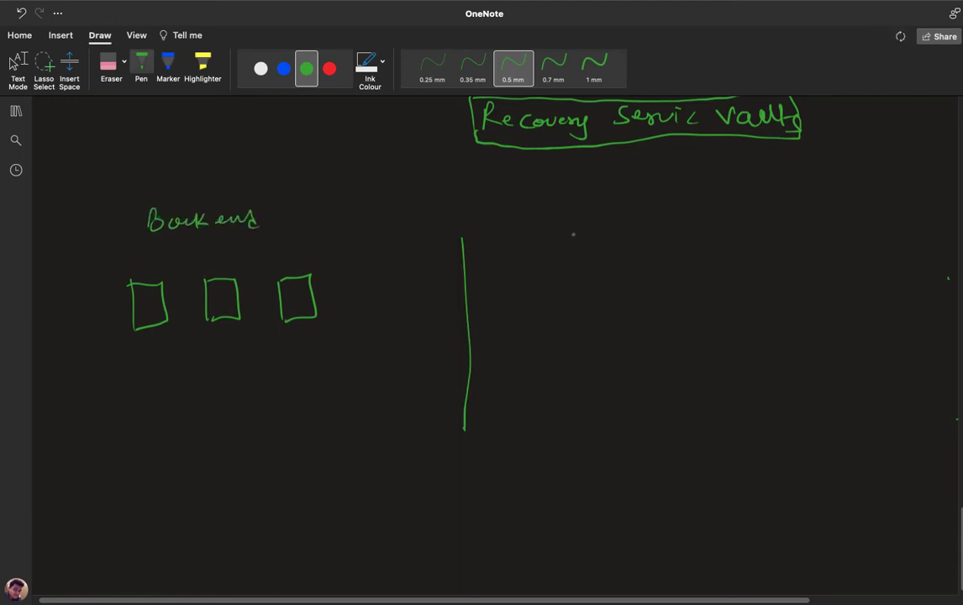
mouse_move(569, 231)
mouse_down()
mouse_move(579, 217)
mouse_move(724, 231)
mouse_move(775, 211)
mouse_up()
Sketch a VM monitor under Azure portal, arrow the third box to it, and write 'Redeploy' beneath.
mouse_move(667, 286)
mouse_down()
mouse_move(668, 313)
mouse_move(707, 312)
mouse_move(667, 313)
mouse_up()
mouse_move(677, 318)
mouse_down()
mouse_move(689, 313)
mouse_move(681, 320)
mouse_up()
mouse_move(326, 307)
mouse_down()
mouse_move(660, 301)
mouse_move(654, 309)
mouse_up()
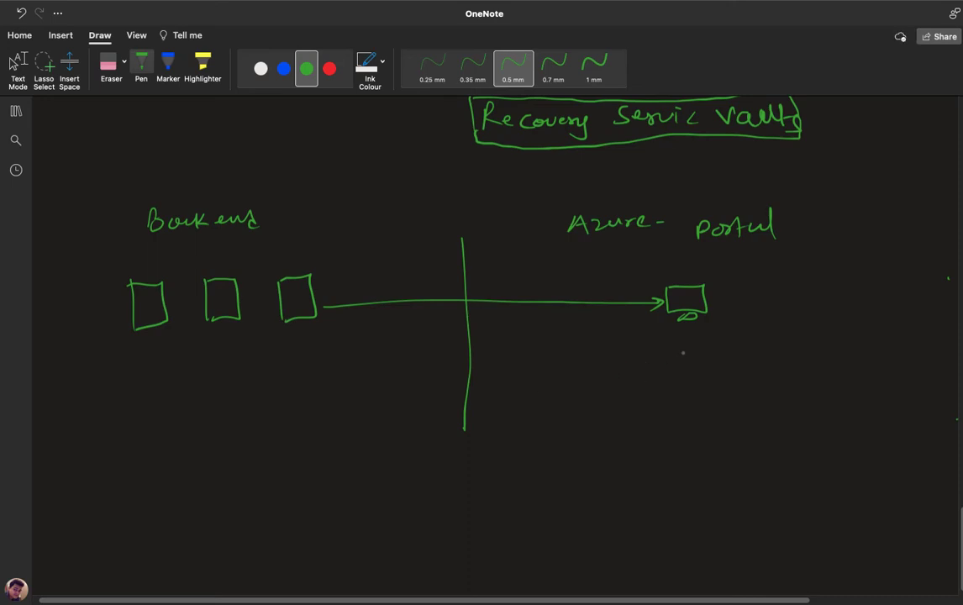
mouse_move(660, 354)
mouse_down()
mouse_move(658, 375)
mouse_move(693, 354)
mouse_move(703, 375)
mouse_move(721, 380)
mouse_move(740, 369)
mouse_move(765, 394)
mouse_up()
drag(791, 372, 797, 372)
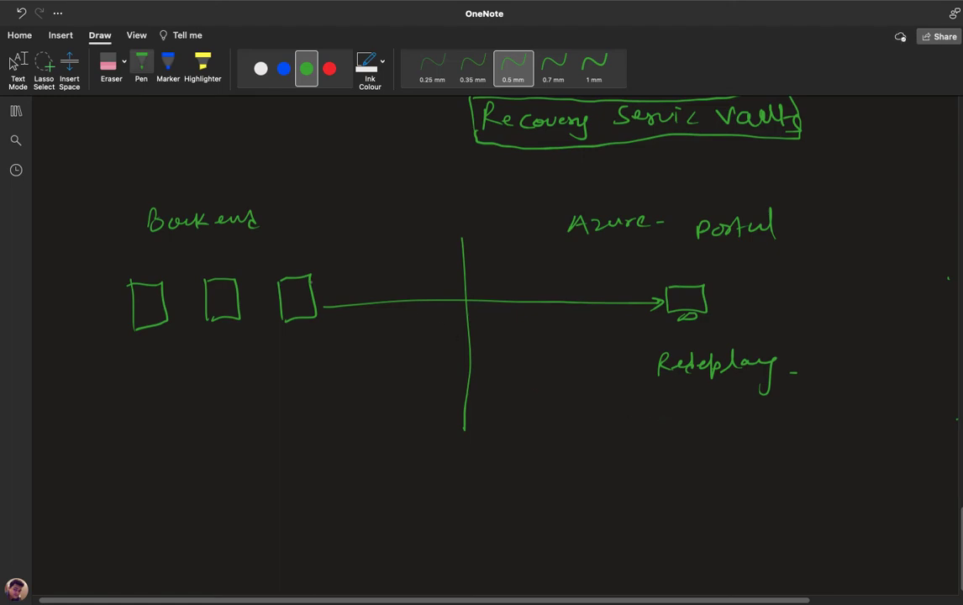
Draw a small VM in the third box, arrow it to the second box, and label the third box 'Host'.
drag(290, 301, 295, 313)
mouse_move(294, 275)
mouse_down()
mouse_move(286, 263)
mouse_move(236, 272)
mouse_up()
mouse_move(288, 332)
mouse_down()
mouse_move(290, 345)
mouse_move(300, 346)
mouse_up()
drag(289, 339, 311, 345)
drag(320, 333, 321, 346)
drag(316, 336, 325, 336)
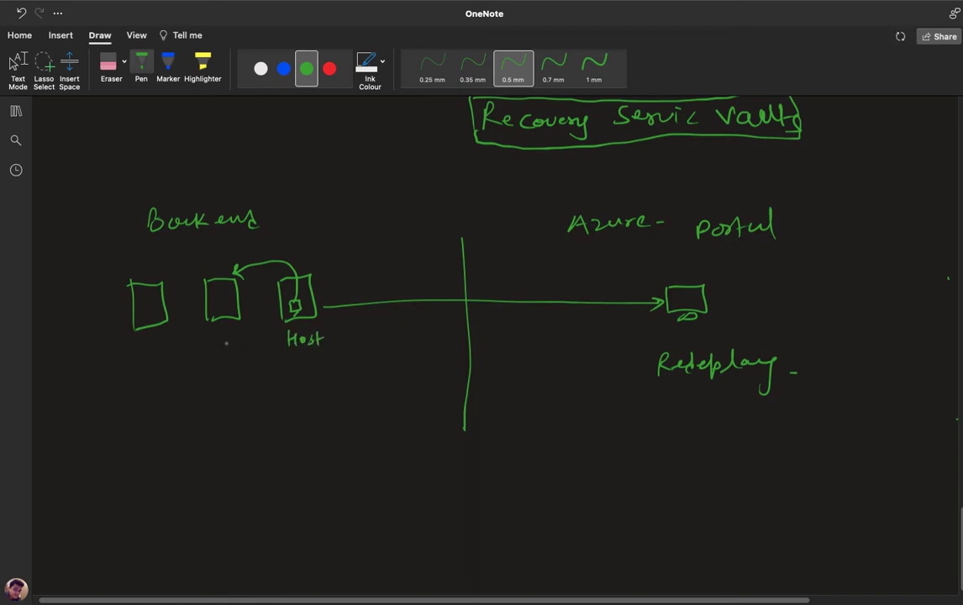
Label the second and first boxes 'Host' as well.
drag(216, 339, 229, 351)
drag(217, 344, 229, 343)
drag(237, 340, 256, 351)
drag(250, 341, 262, 340)
mouse_move(141, 343)
mouse_down()
mouse_move(141, 358)
mouse_move(151, 358)
mouse_up()
drag(140, 350, 159, 348)
mouse_move(168, 346)
mouse_down()
mouse_move(163, 356)
mouse_move(174, 358)
mouse_up()
drag(169, 347, 179, 347)
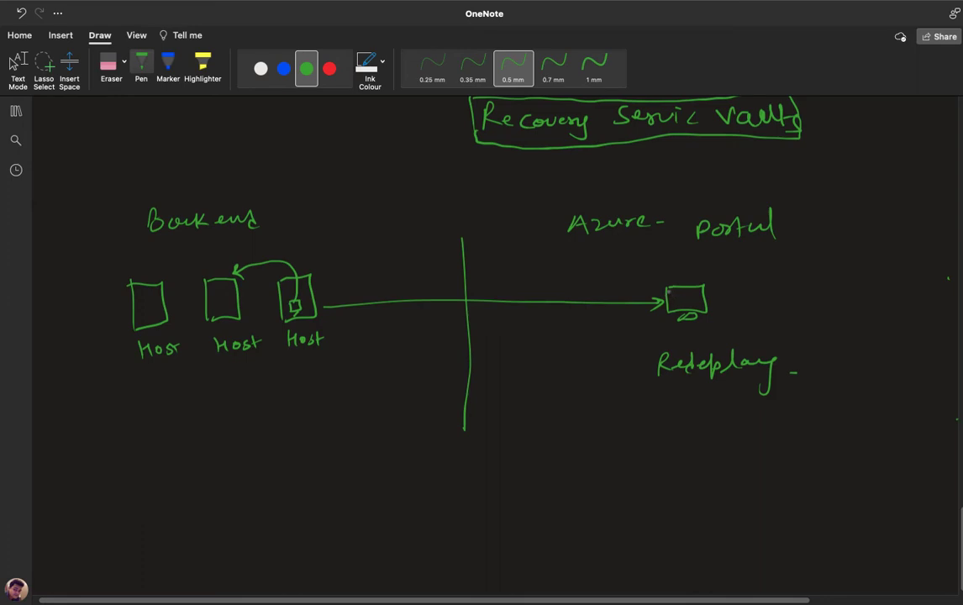
Write 'If you unable to take RDP' under Redeploy and extend the divider further down.
drag(575, 410, 578, 425)
mouse_move(589, 409)
mouse_down()
mouse_move(588, 424)
mouse_move(598, 414)
mouse_up()
drag(599, 416, 632, 419)
mouse_move(641, 410)
mouse_down()
mouse_move(636, 431)
mouse_move(650, 420)
mouse_move(734, 425)
mouse_up()
drag(752, 408, 767, 427)
drag(772, 421, 797, 419)
mouse_move(807, 408)
mouse_down()
mouse_move(804, 429)
mouse_move(805, 417)
mouse_up()
mouse_move(819, 414)
mouse_down()
mouse_move(816, 426)
mouse_move(841, 429)
mouse_move(850, 417)
mouse_up()
drag(852, 416, 903, 432)
mouse_move(600, 456)
mouse_down()
mouse_move(602, 476)
mouse_move(619, 476)
mouse_up()
mouse_move(625, 455)
mouse_down()
mouse_move(627, 476)
mouse_move(646, 476)
mouse_up()
drag(646, 458, 649, 478)
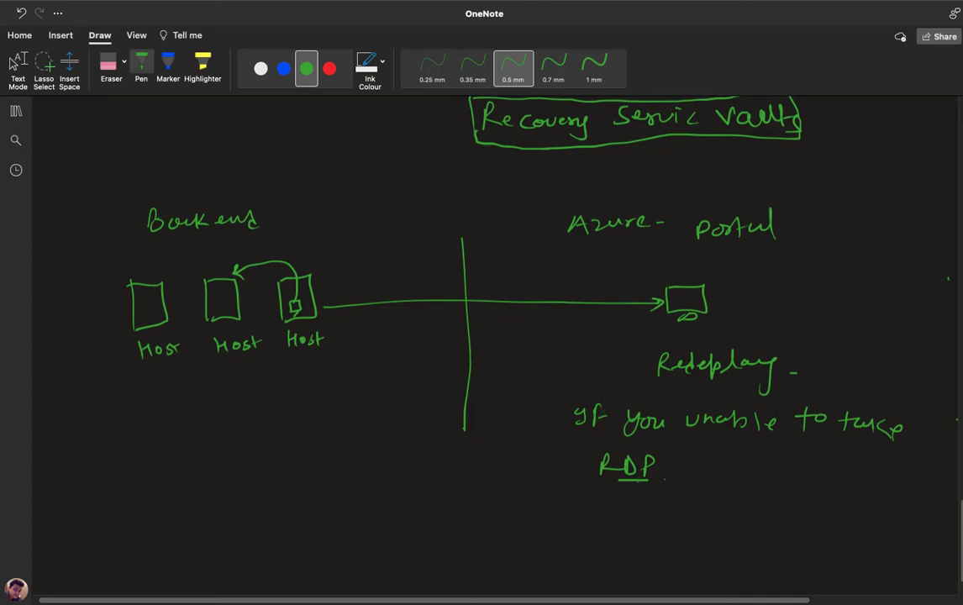
drag(463, 430, 472, 595)
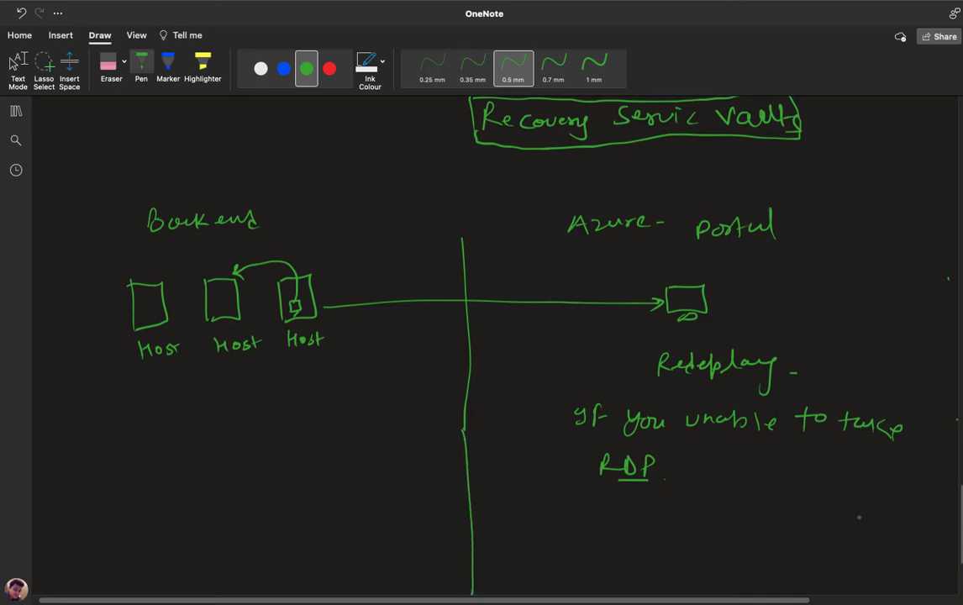
scroll(917, 511, down, 3)
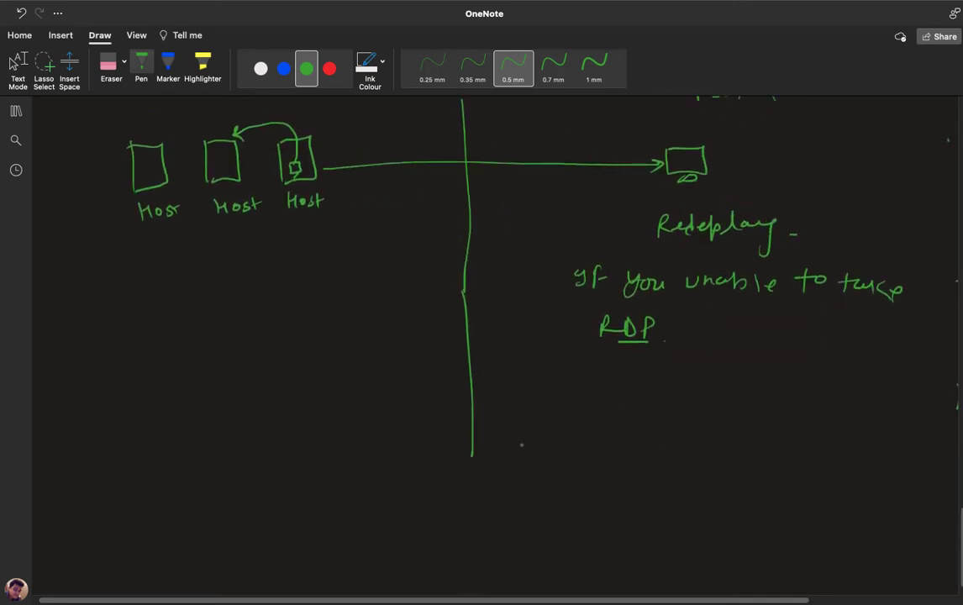
Extend the divider and sketch a second VM monitor with the note 'App not working'.
drag(471, 461, 475, 532)
mouse_move(659, 396)
mouse_down()
mouse_move(660, 424)
mouse_move(701, 427)
mouse_move(680, 436)
mouse_move(689, 435)
mouse_up()
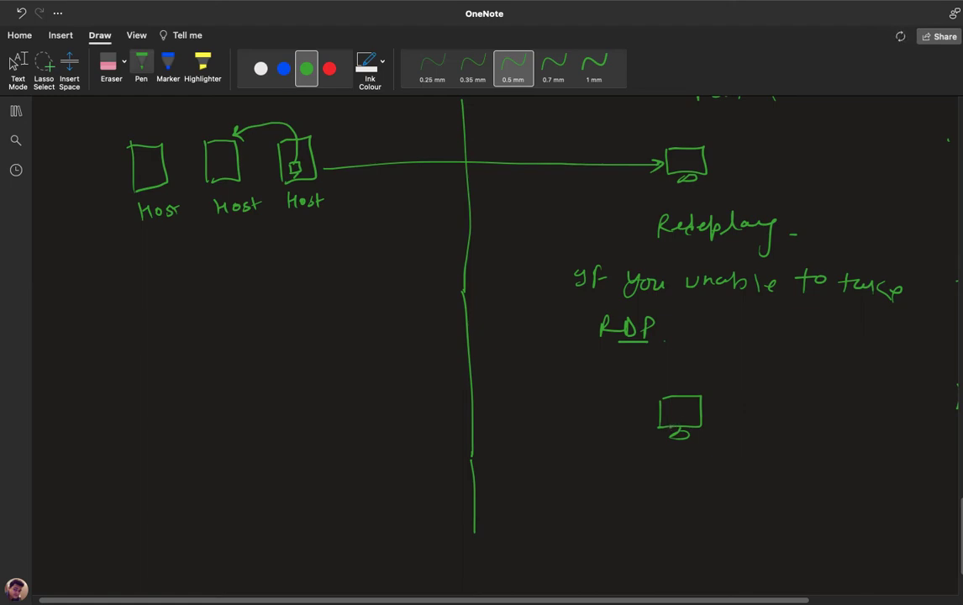
drag(658, 404, 671, 400)
drag(699, 407, 745, 413)
drag(750, 407, 751, 411)
mouse_move(759, 407)
mouse_down()
mouse_move(759, 415)
mouse_move(798, 416)
mouse_up()
drag(809, 407, 821, 418)
drag(815, 411, 862, 415)
drag(870, 409, 871, 417)
drag(886, 411, 916, 442)
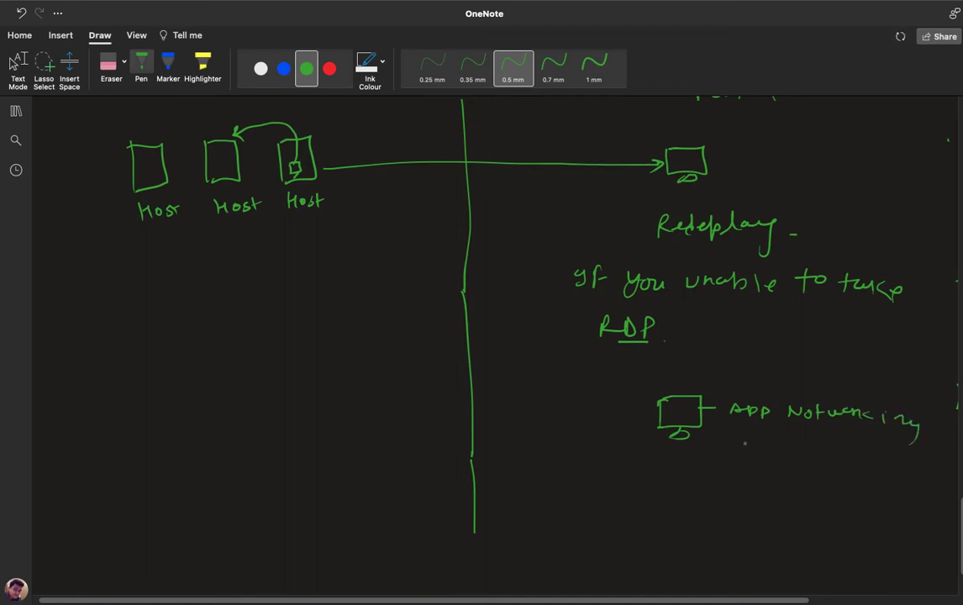
drag(739, 445, 753, 447)
Add the lines 'unable' and 'Data.' to the app-problem note.
drag(766, 447, 828, 451)
mouse_move(848, 447)
mouse_down()
mouse_move(853, 456)
mouse_move(894, 452)
mouse_up()
mouse_move(804, 477)
mouse_down()
mouse_move(809, 488)
mouse_move(838, 488)
mouse_up()
drag(851, 481, 858, 487)
click(866, 485)
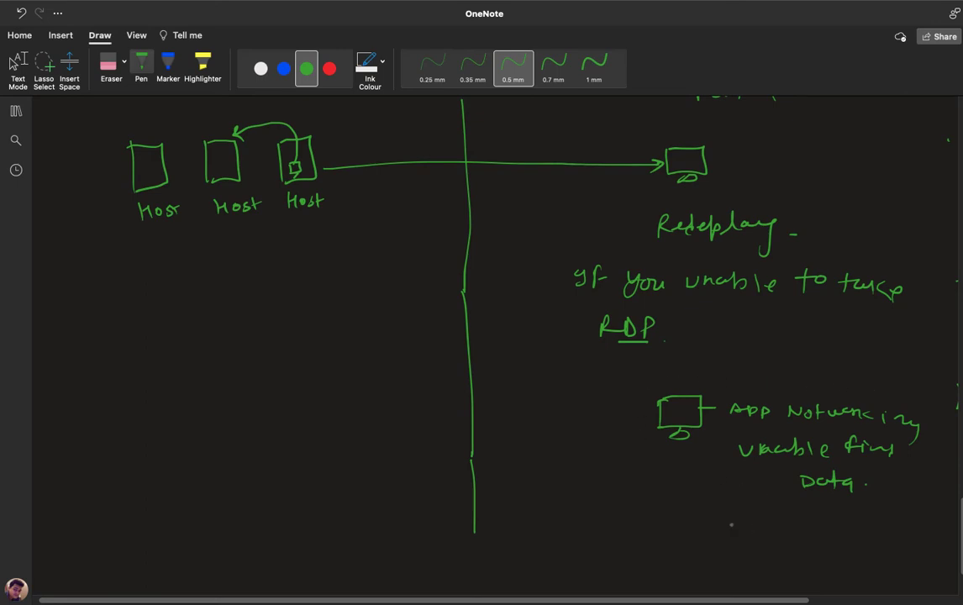
Underline the note, write and circle 'Reapply', and underline both Redeploy and Reapply.
drag(719, 510, 855, 507)
mouse_move(712, 530)
mouse_down()
mouse_move(721, 543)
mouse_move(751, 548)
mouse_move(765, 538)
mouse_move(805, 544)
mouse_up()
mouse_move(757, 518)
mouse_down()
mouse_move(708, 548)
mouse_move(761, 516)
mouse_up()
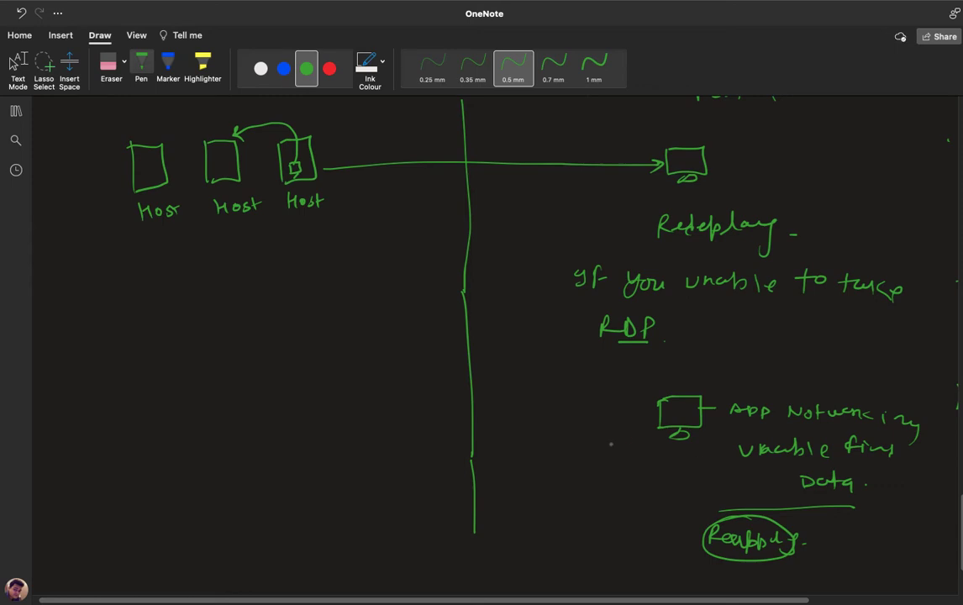
drag(691, 248, 747, 246)
drag(736, 555, 766, 553)
Return to the vault452 Backup Jobs tab in Chrome and refresh it, showing Domain still in progress.
key(ctrl+Left)
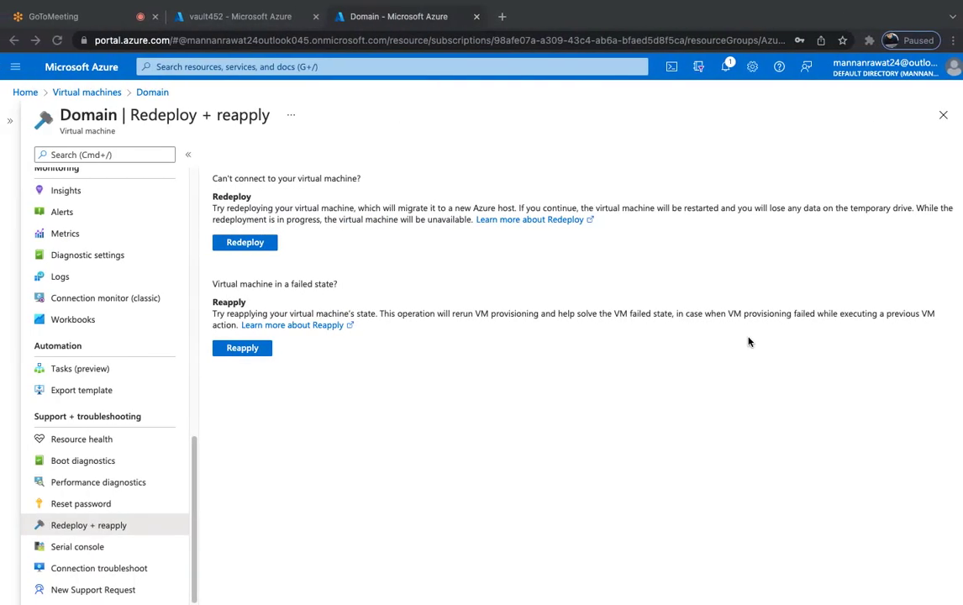
click(242, 18)
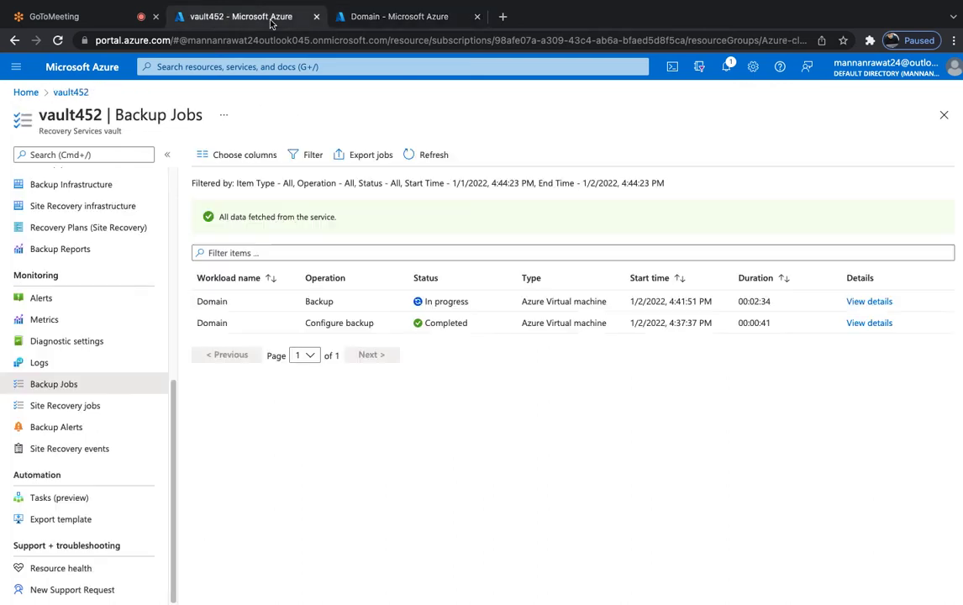
click(431, 155)
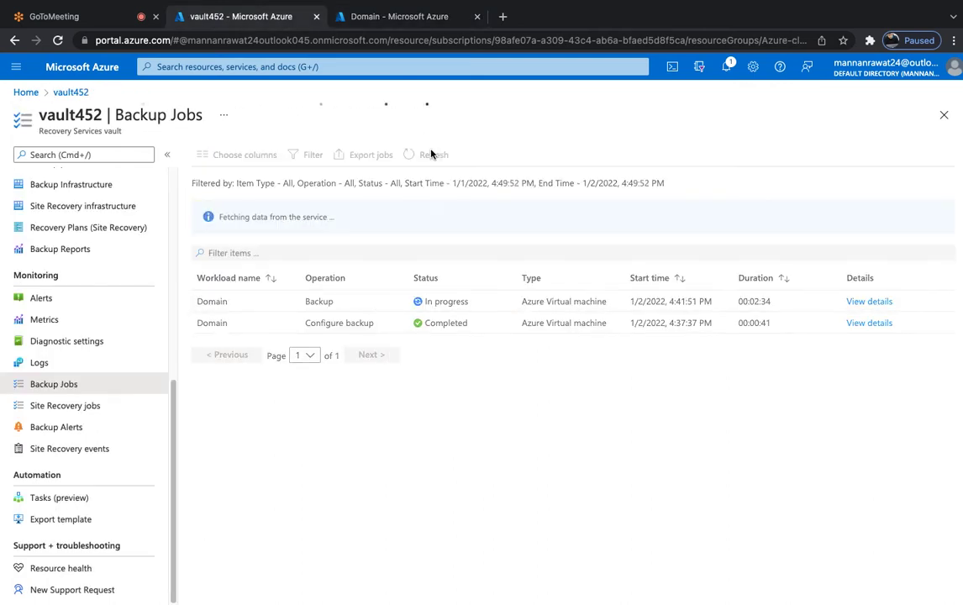
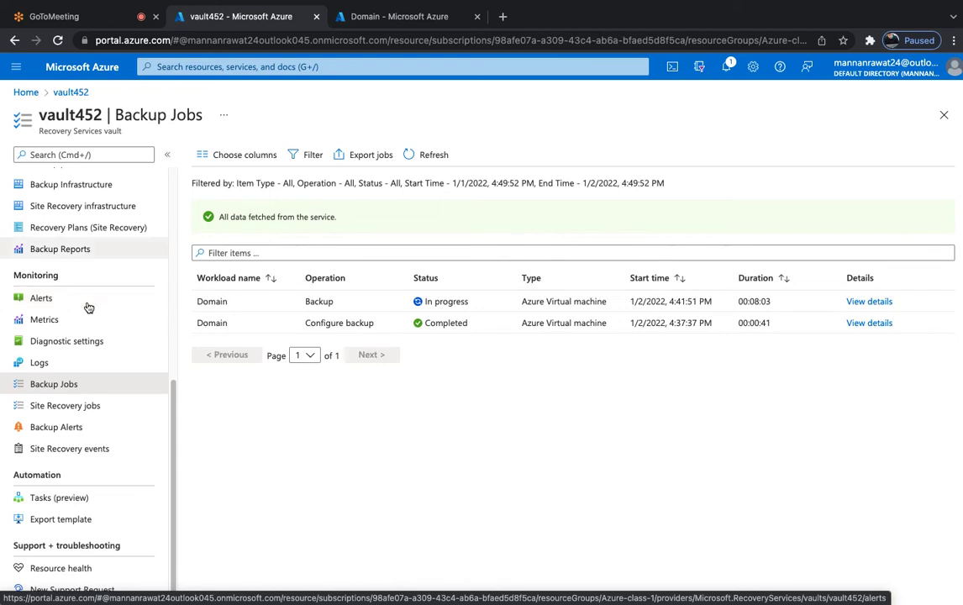
Refresh Backup Jobs, then open vault452's Azure Virtual Machine backup item for Domain.
click(423, 156)
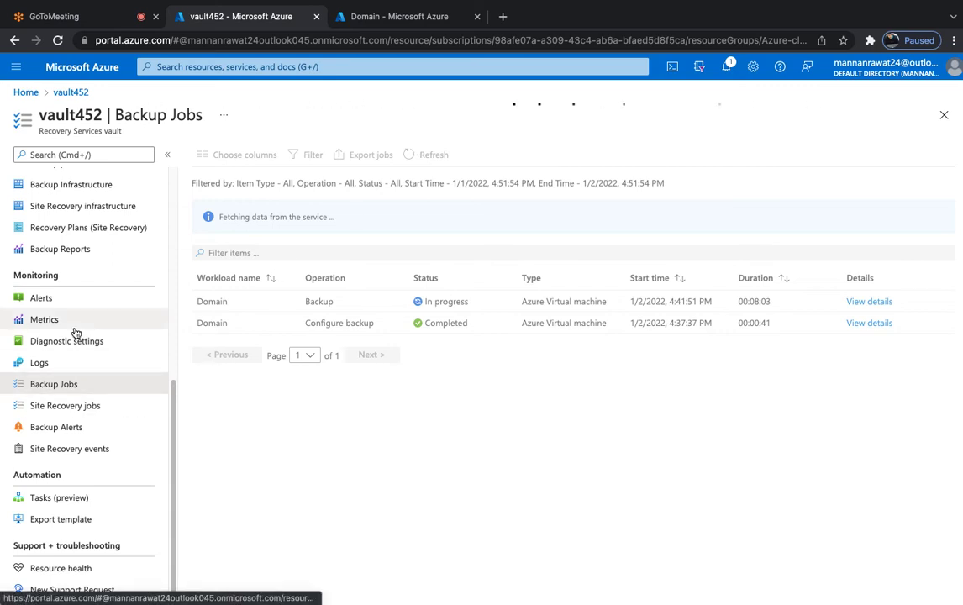
scroll(76, 333, up, 5)
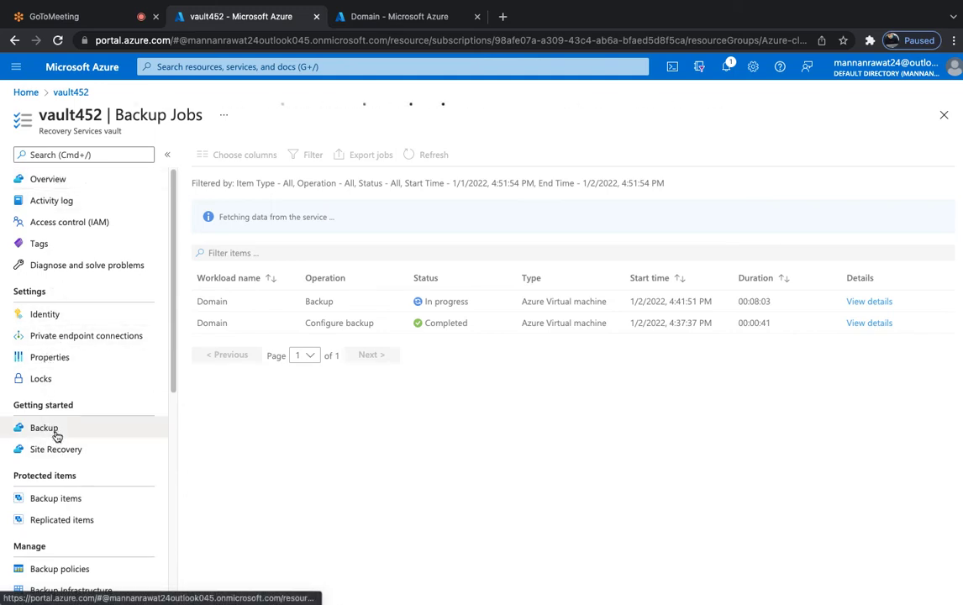
click(52, 497)
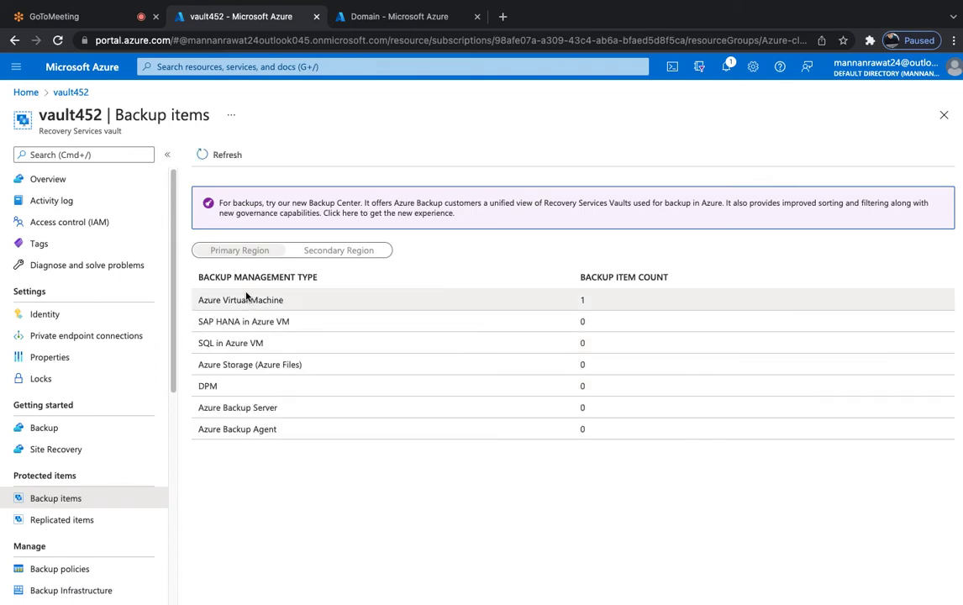
click(249, 301)
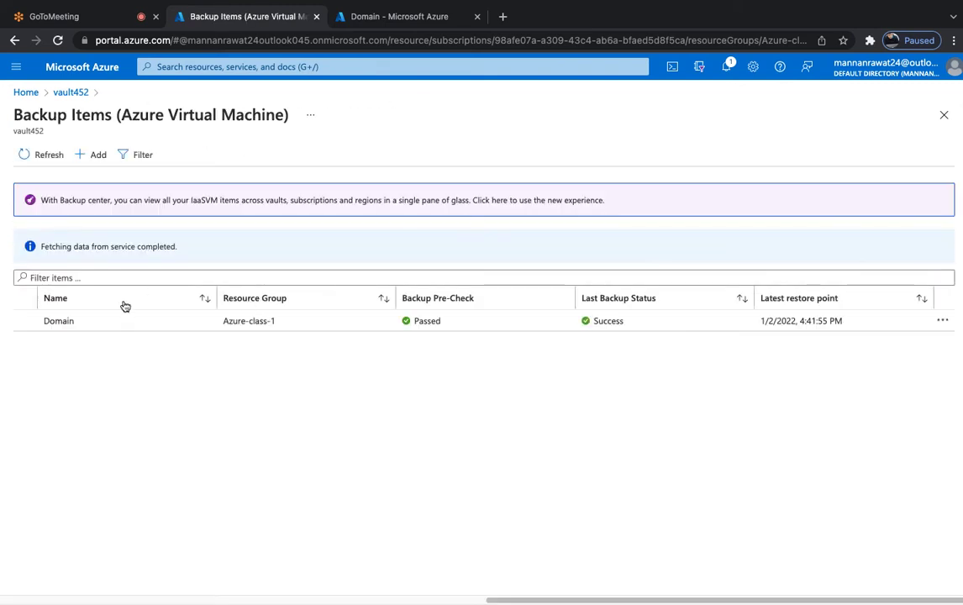
click(64, 321)
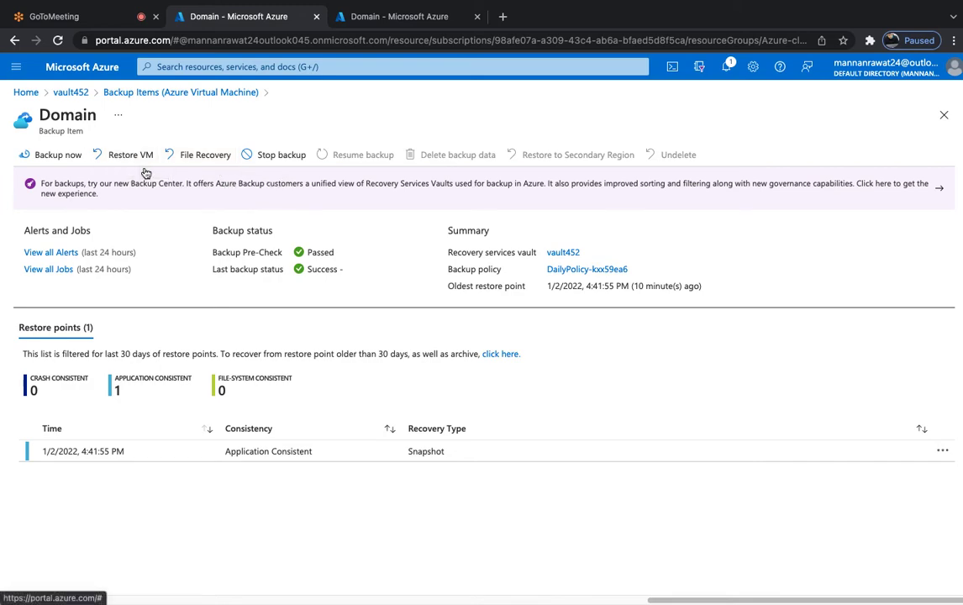
Check the remote server desktop's context menu, then return to the Azure portal.
key(ctrl+Left)
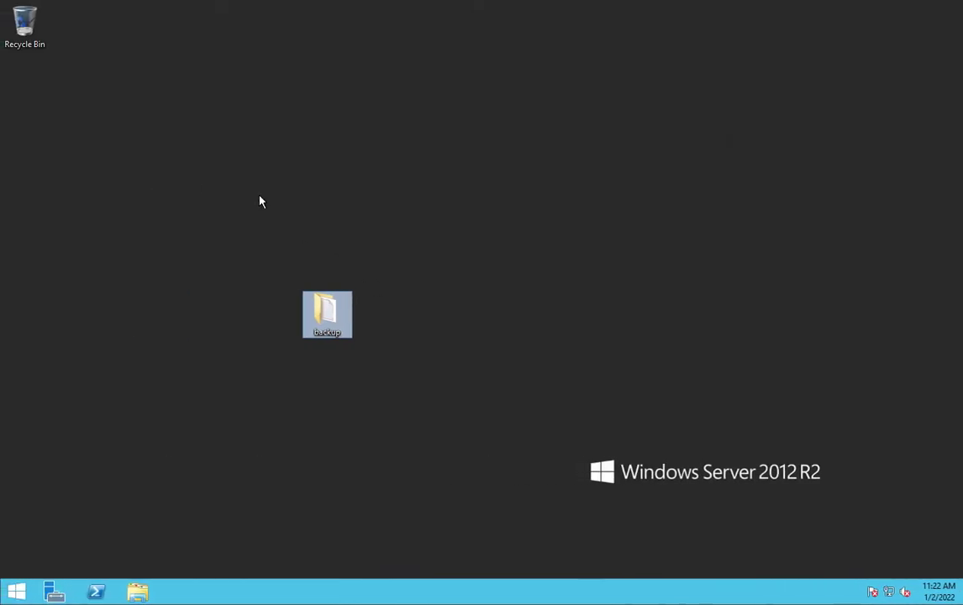
right_click(260, 201)
mouse_move(313, 220)
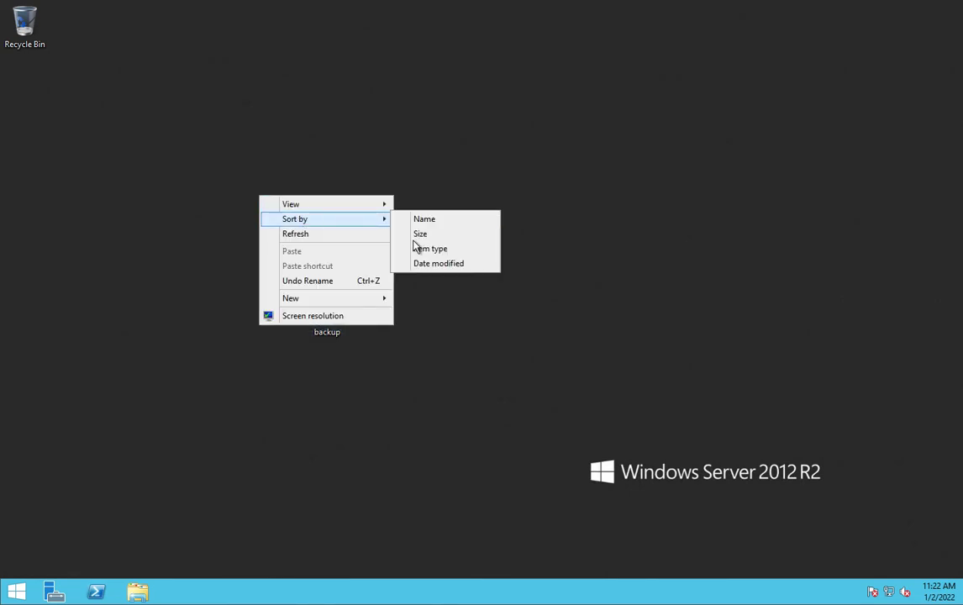
key(ctrl+Right)
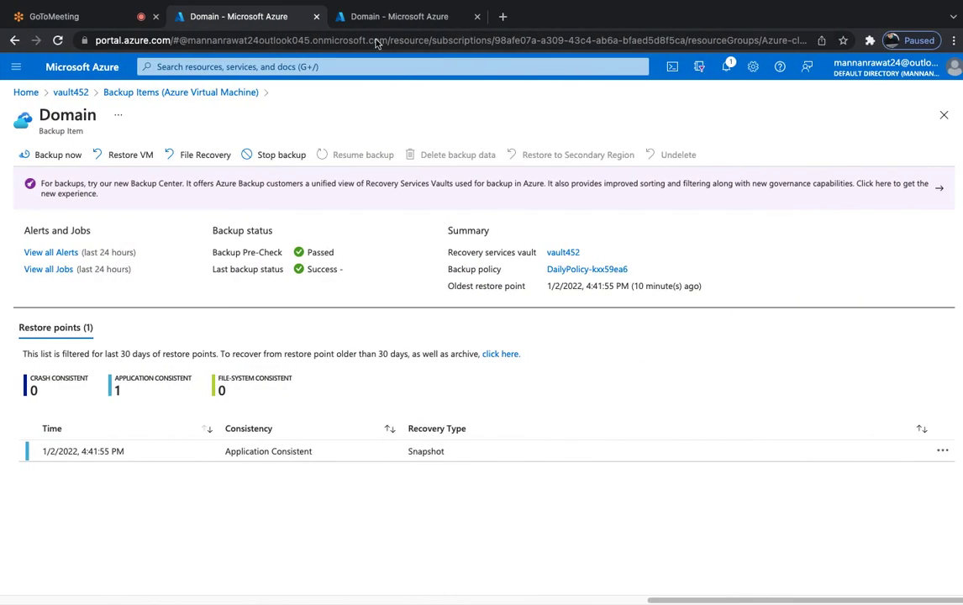
Open the Virtual machines list from the portal home page.
click(393, 17)
click(220, 18)
click(26, 90)
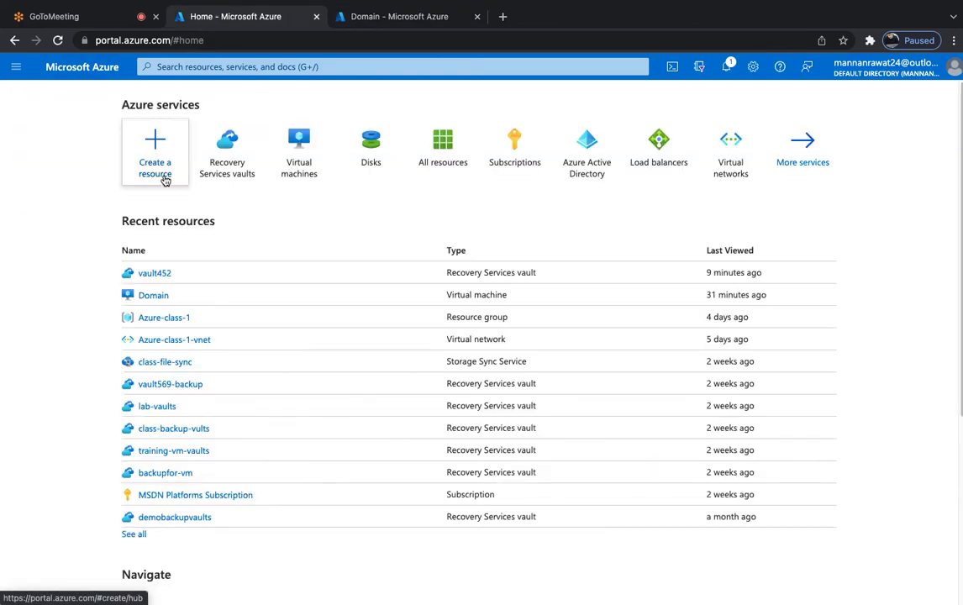
click(313, 174)
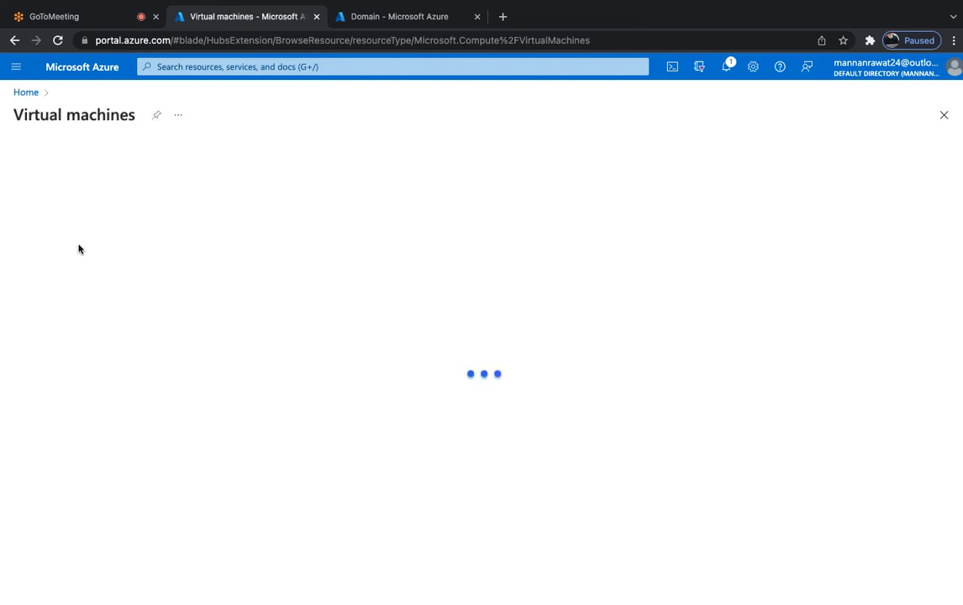
Select the Domain VM and delete it, typing 'yes' to confirm.
click(21, 261)
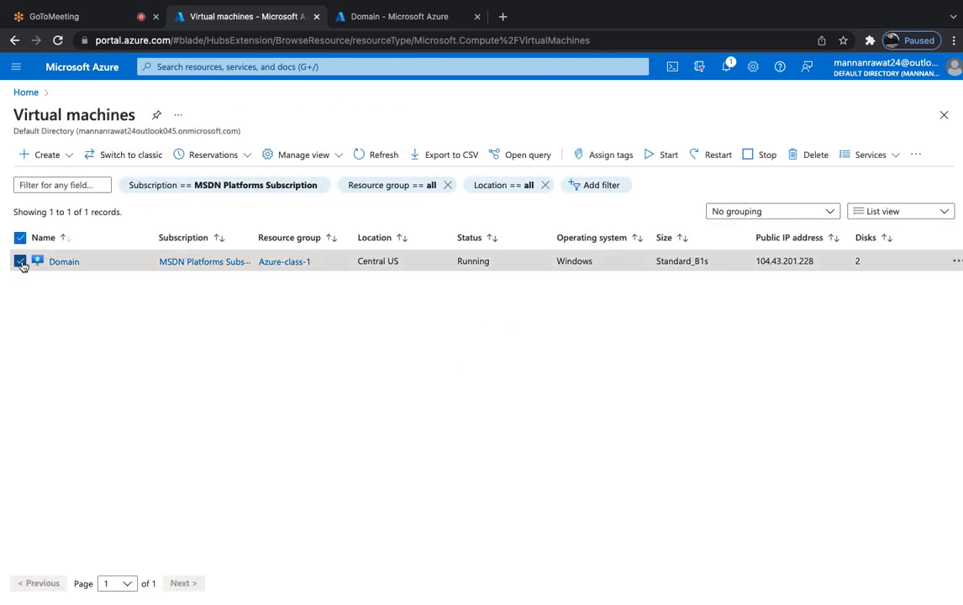
click(800, 167)
click(698, 285)
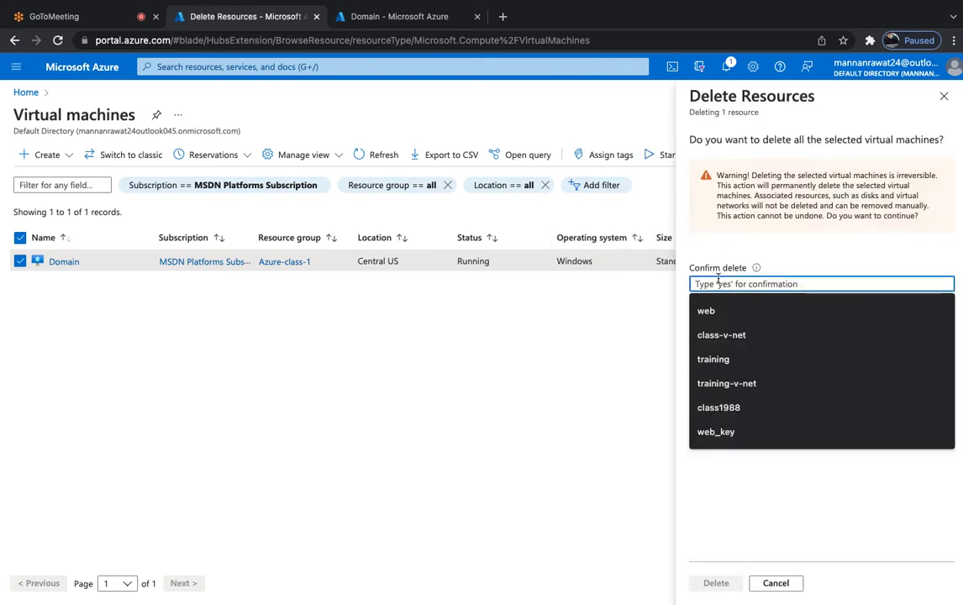
text(yes)
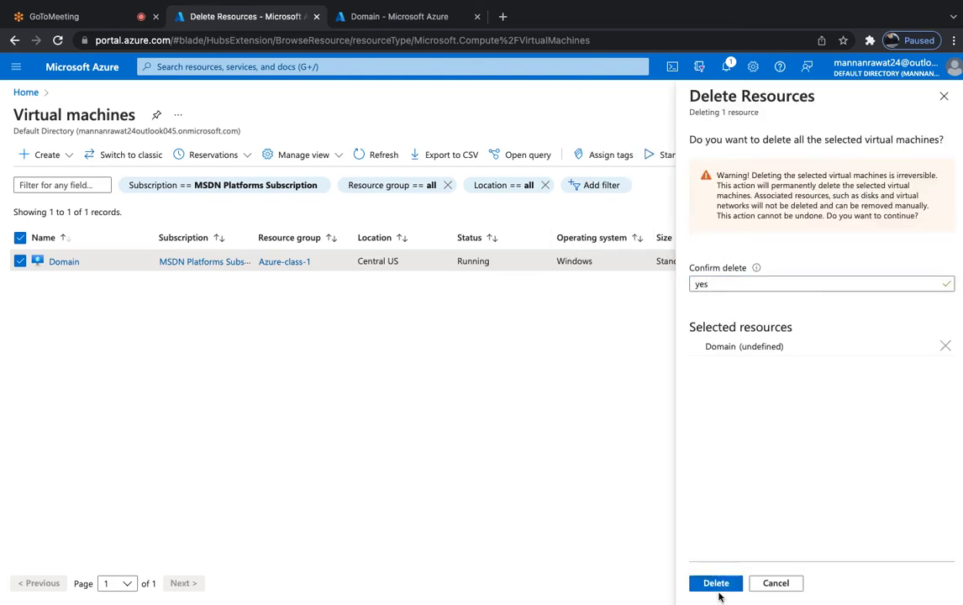
click(715, 586)
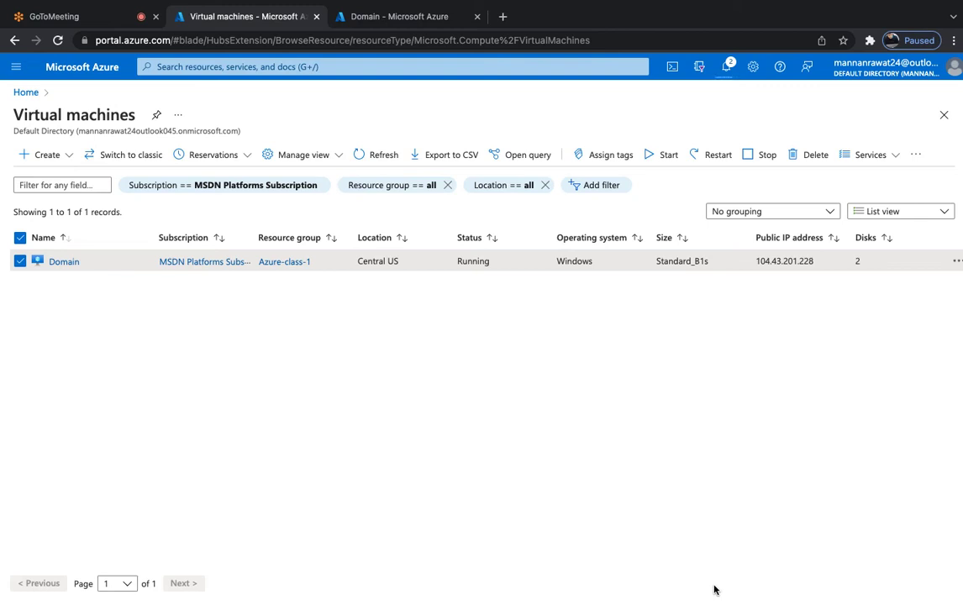
Refresh the Virtual machines list until it shows zero VMs, then switch to the Domain tab.
click(379, 152)
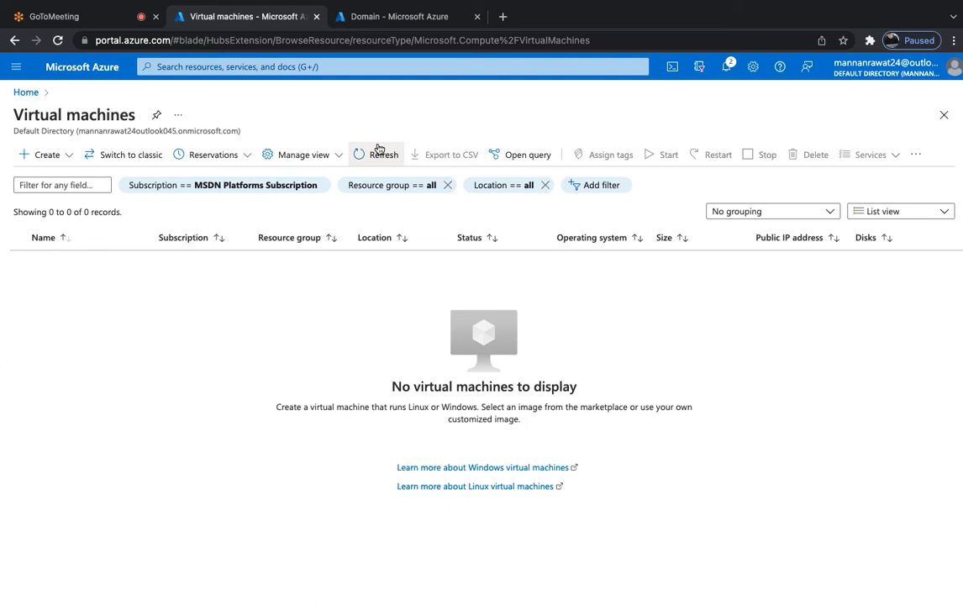
click(367, 152)
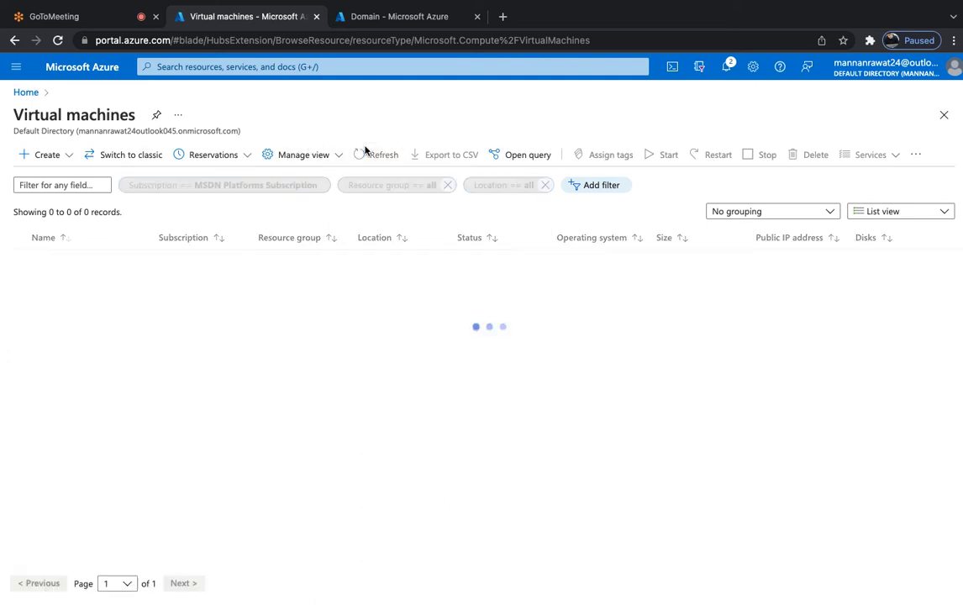
click(351, 20)
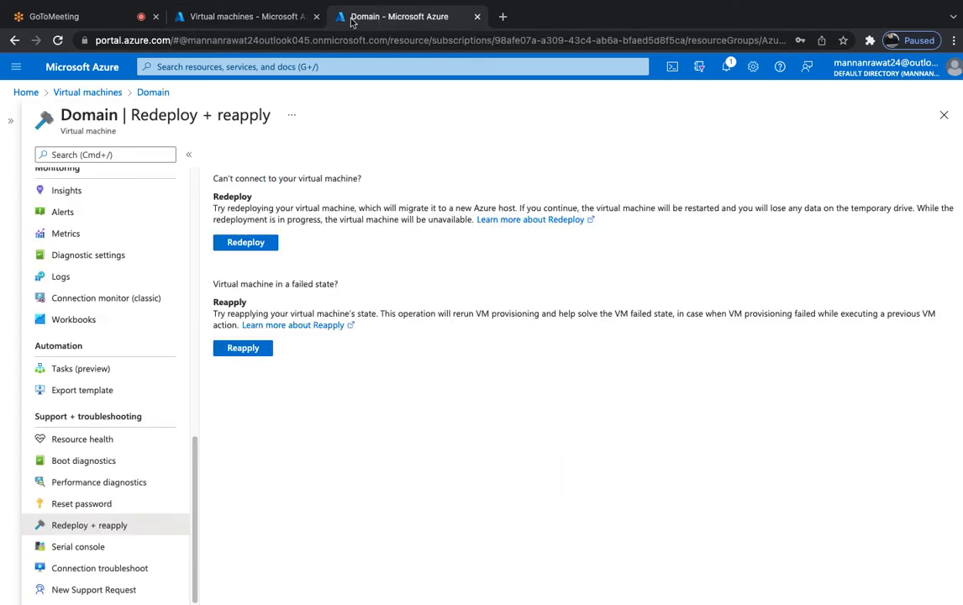
Go Home > Recovery Services vaults > vault452 > Backup items > Azure Virtual Machine > Domain.
click(223, 19)
click(351, 18)
click(42, 73)
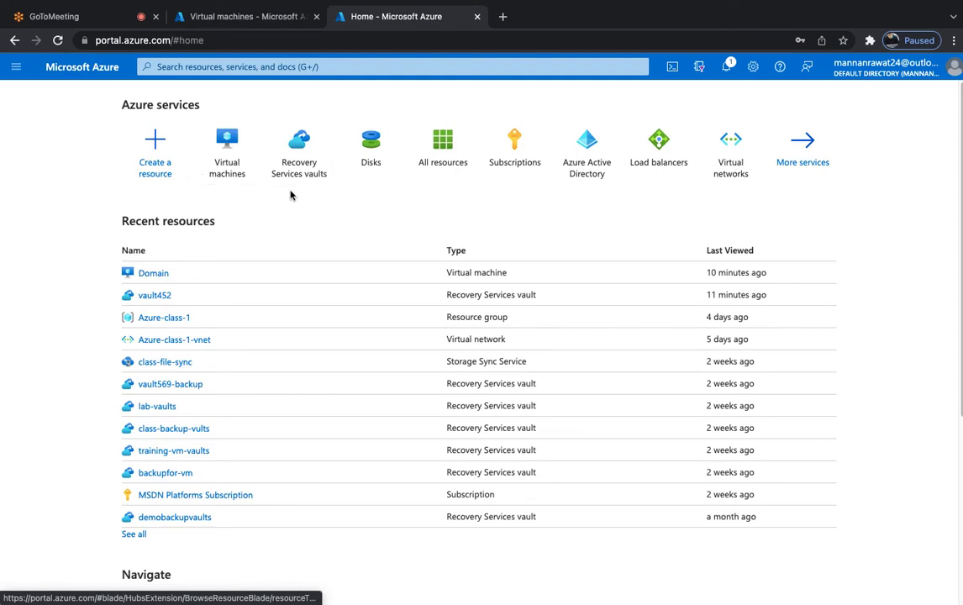
click(306, 176)
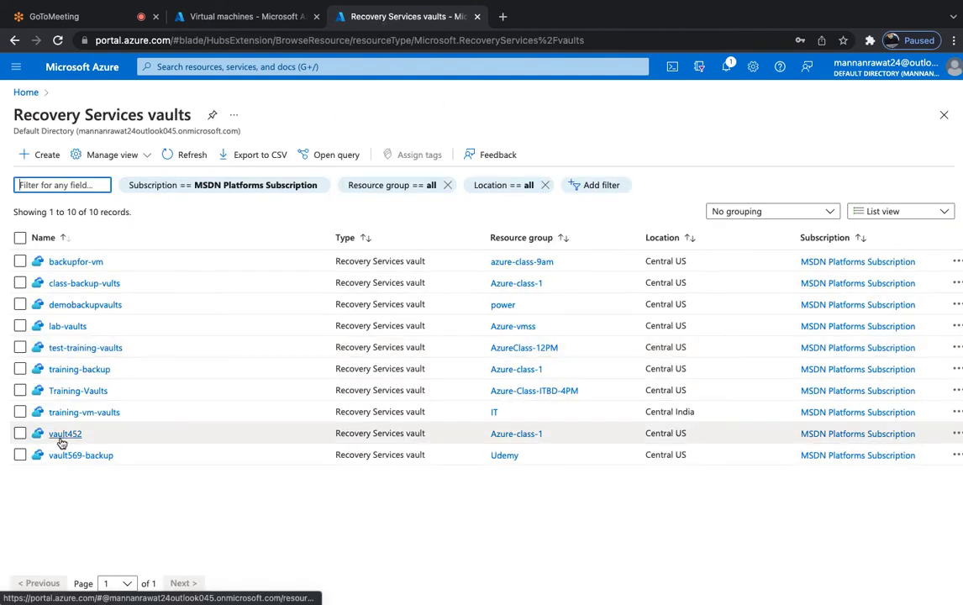
click(63, 435)
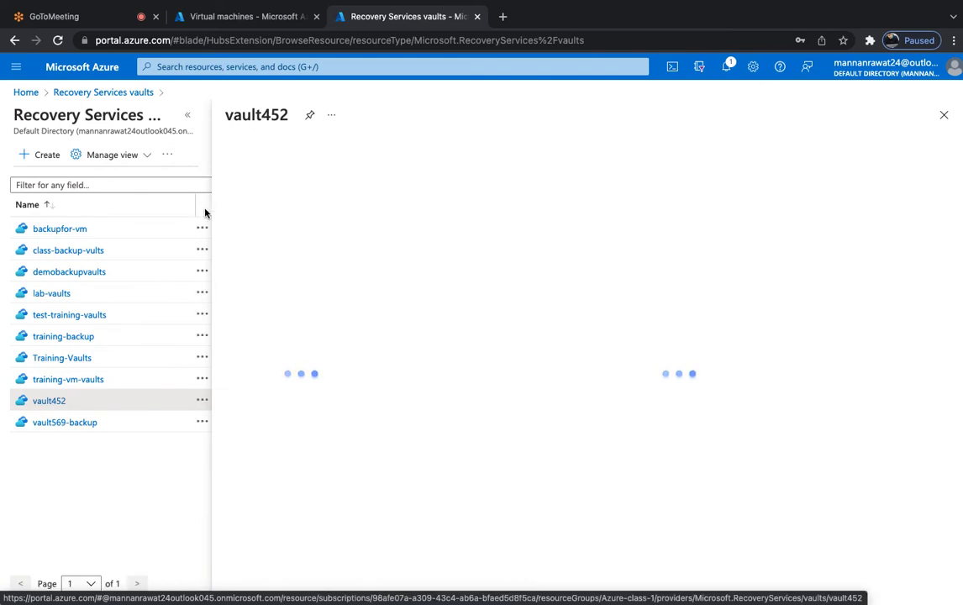
click(188, 116)
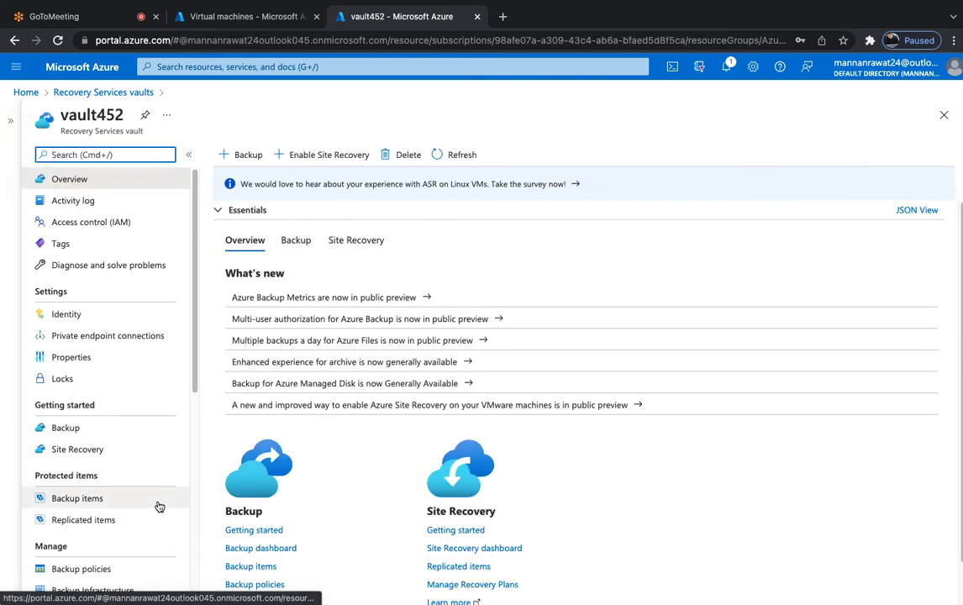
scroll(159, 507, down, 5)
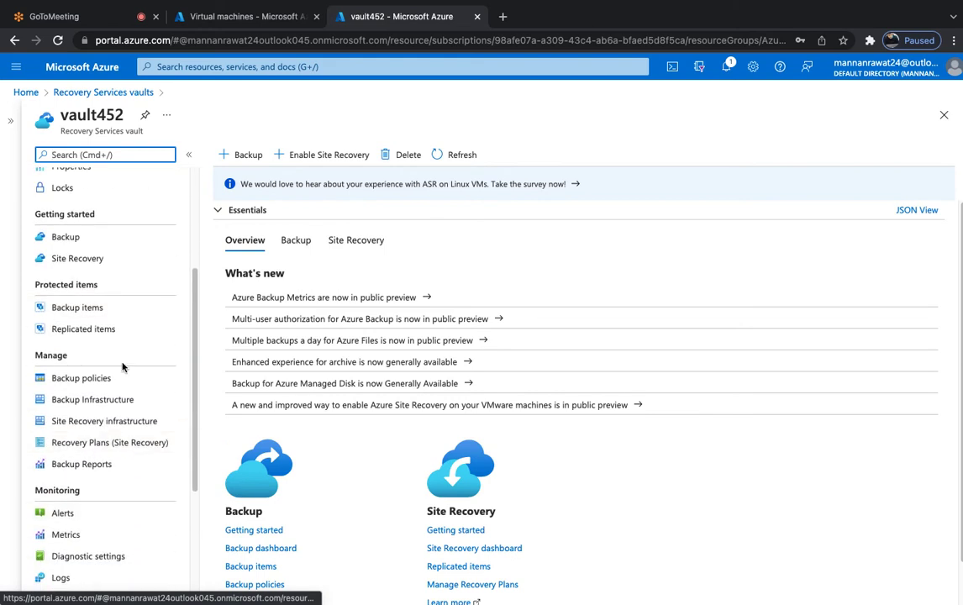
click(77, 308)
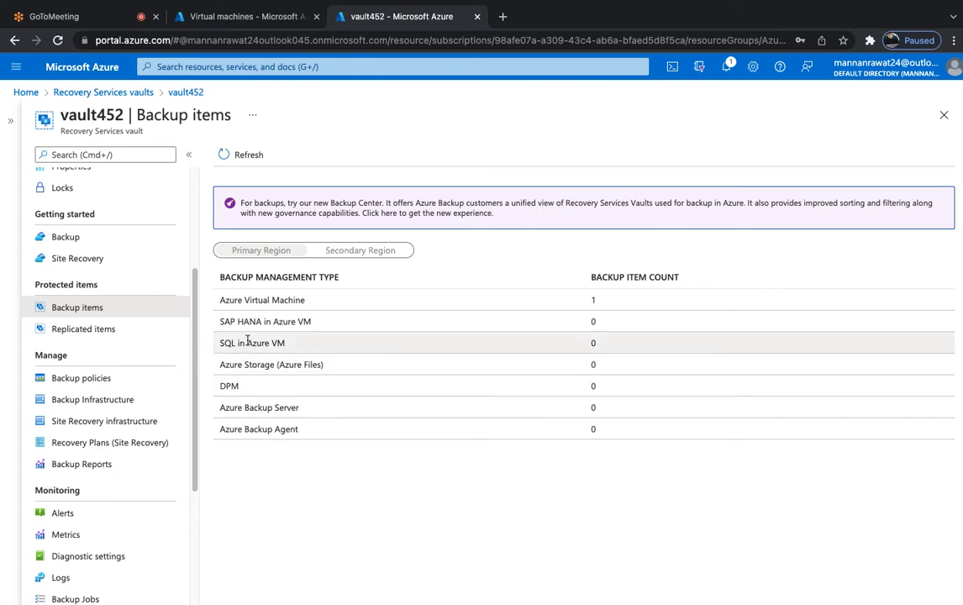
click(277, 300)
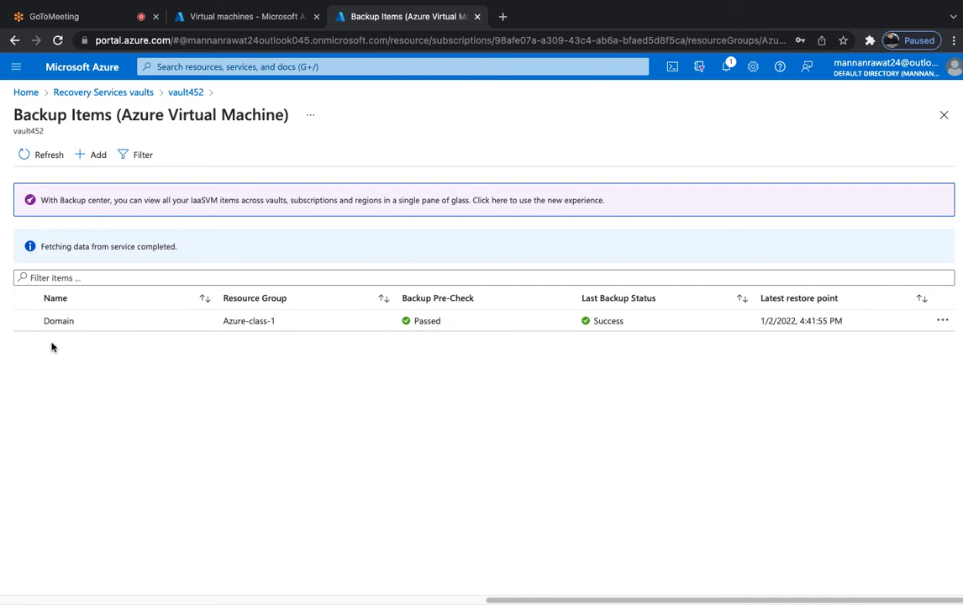
click(59, 321)
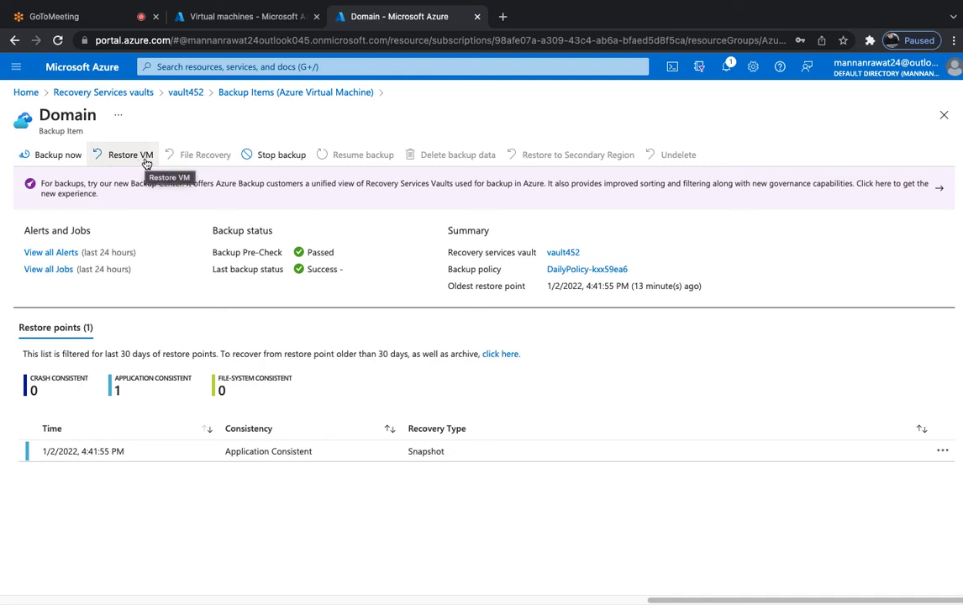
click(104, 450)
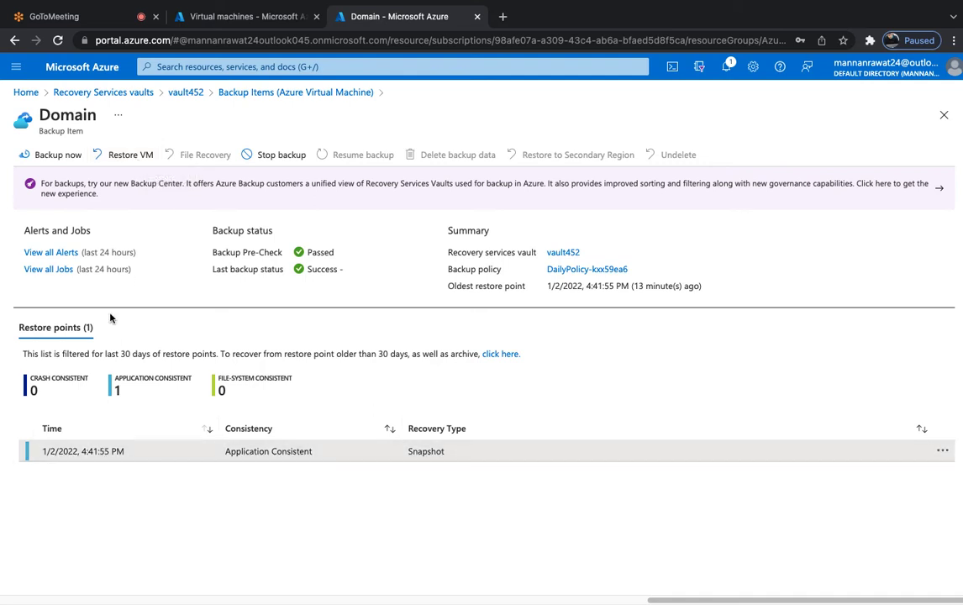
click(131, 158)
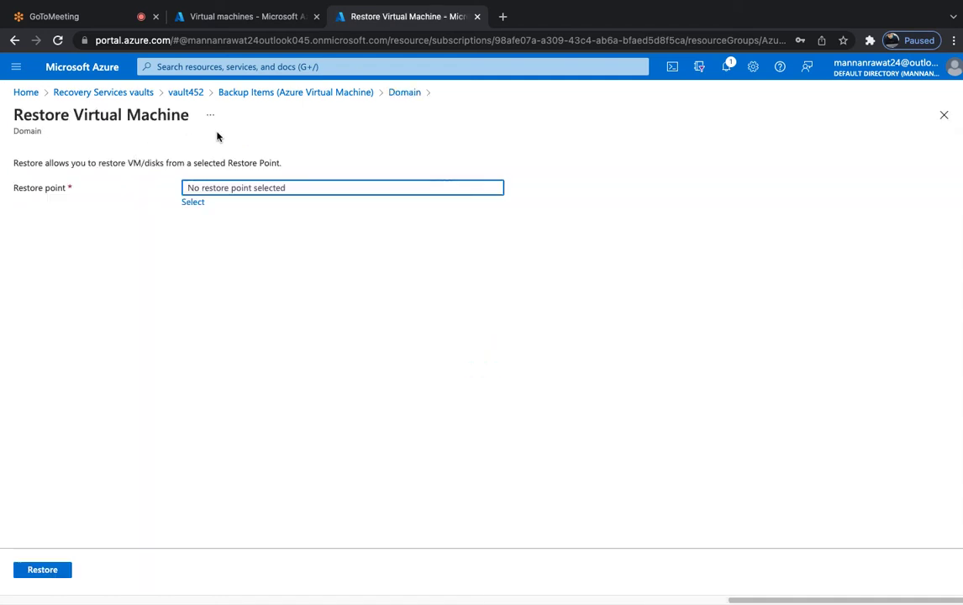
click(266, 94)
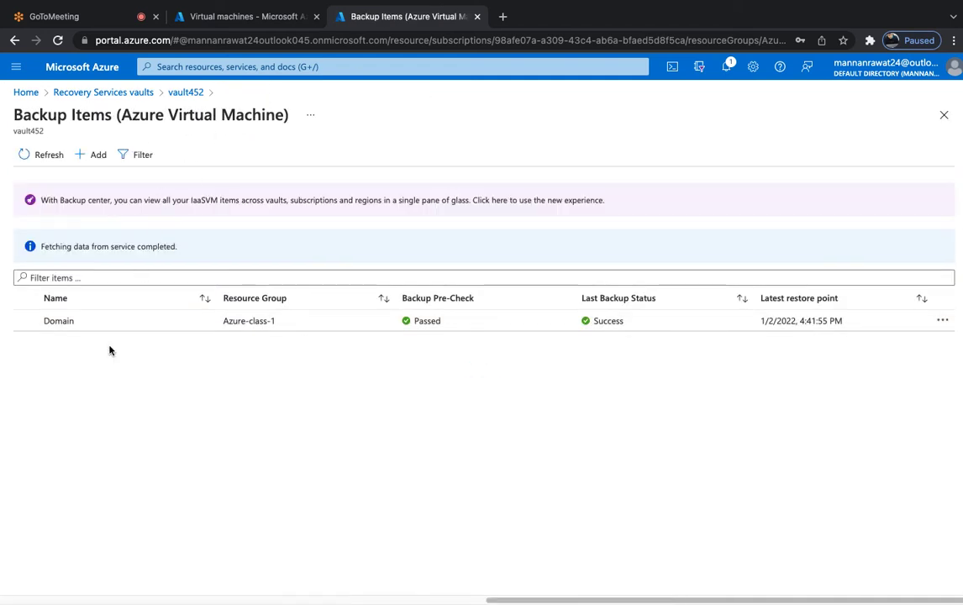
click(154, 324)
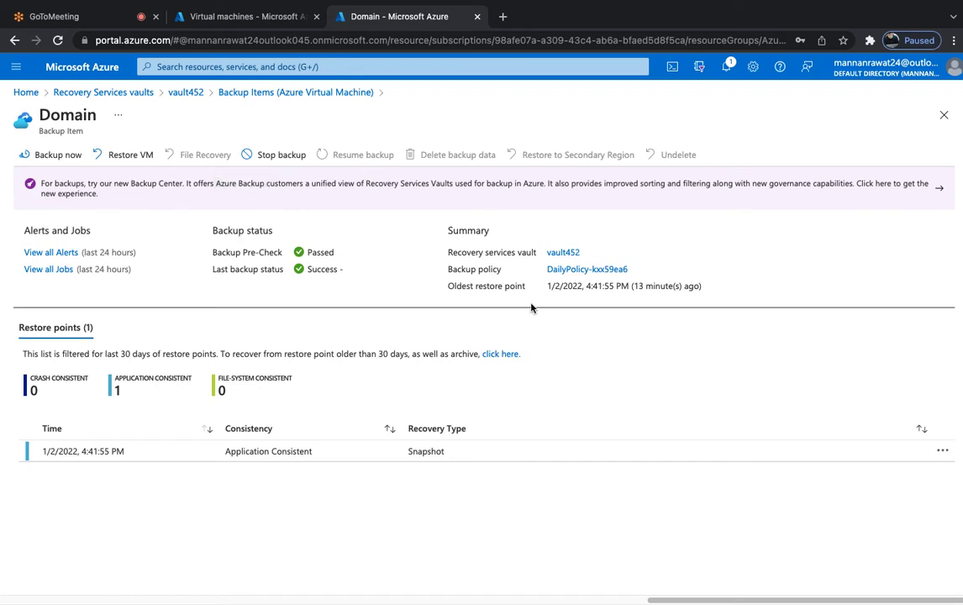
Start a VM restore from the Domain backup item with Restore VM.
click(125, 157)
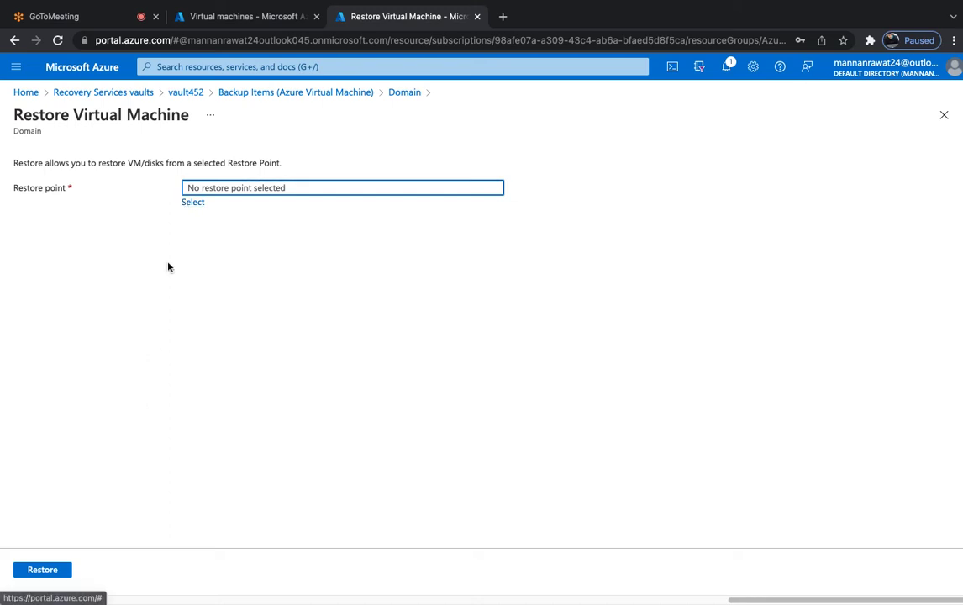
Choose the 1/2/2022, 4:41:55 PM application-consistent snapshot as the restore point.
click(195, 203)
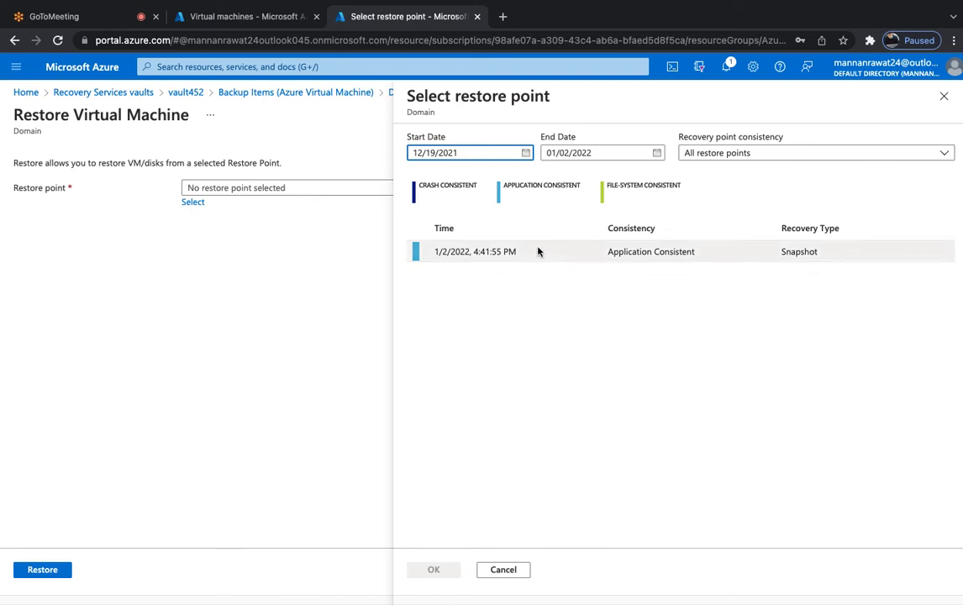
click(538, 252)
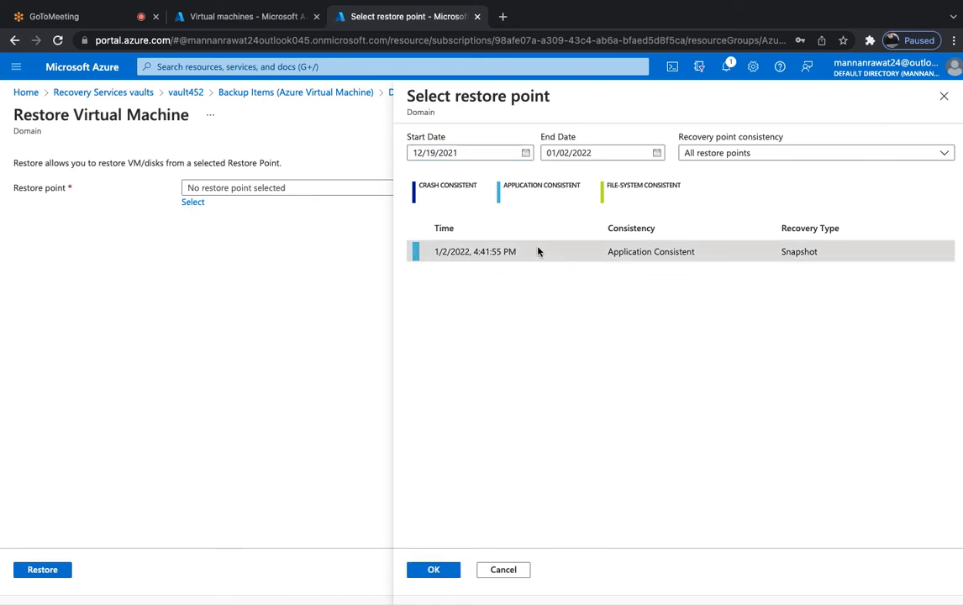
click(434, 570)
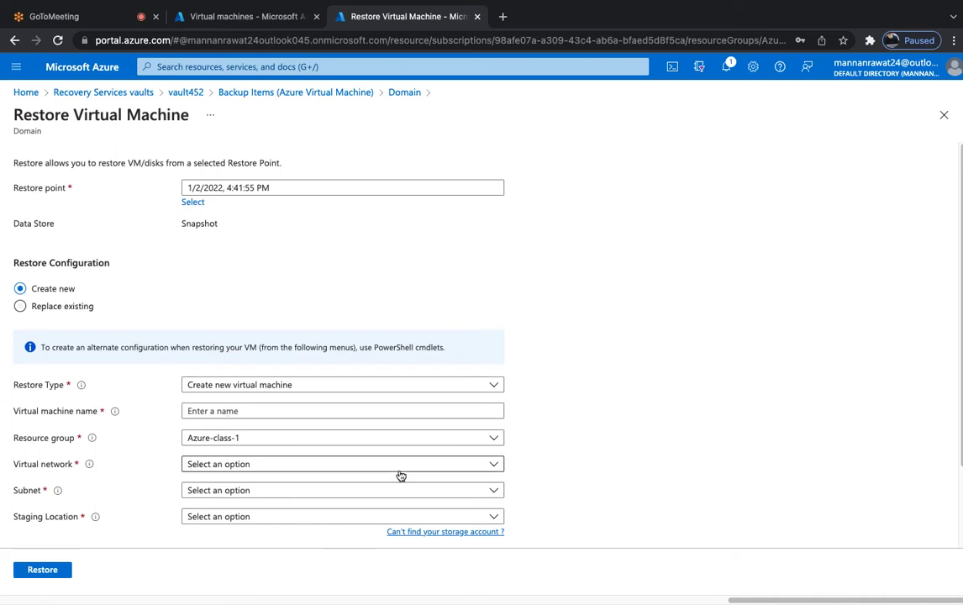
Name the new VM domain-2 on virtual network Azure-class-1-vnet with subnet default.
click(256, 408)
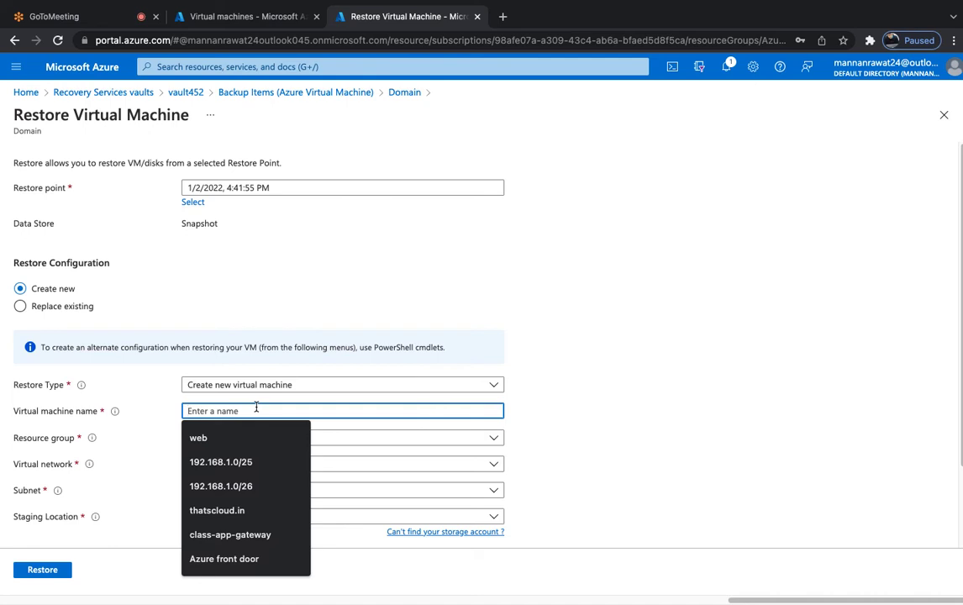
text(domai)
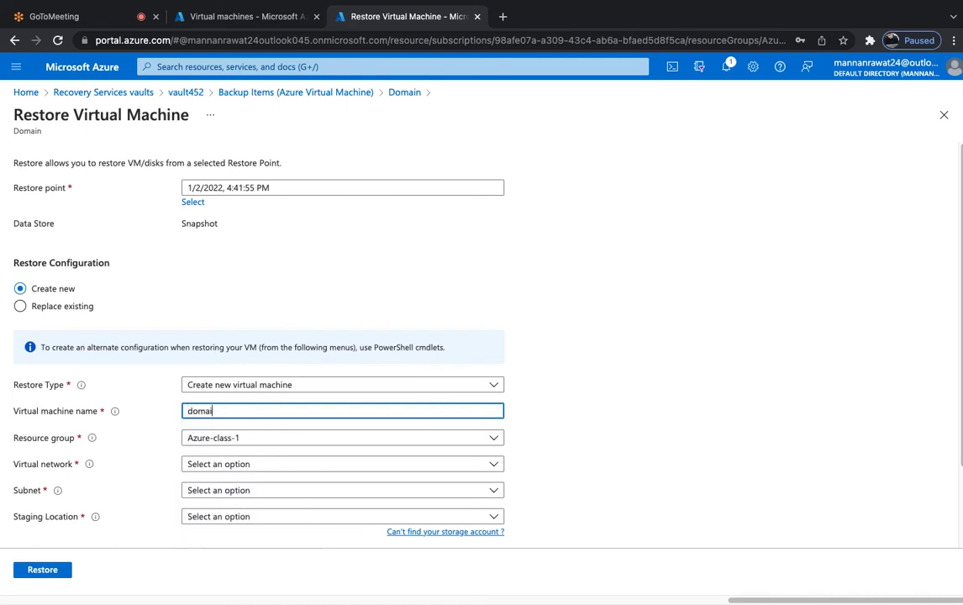
text(n-2)
click(247, 465)
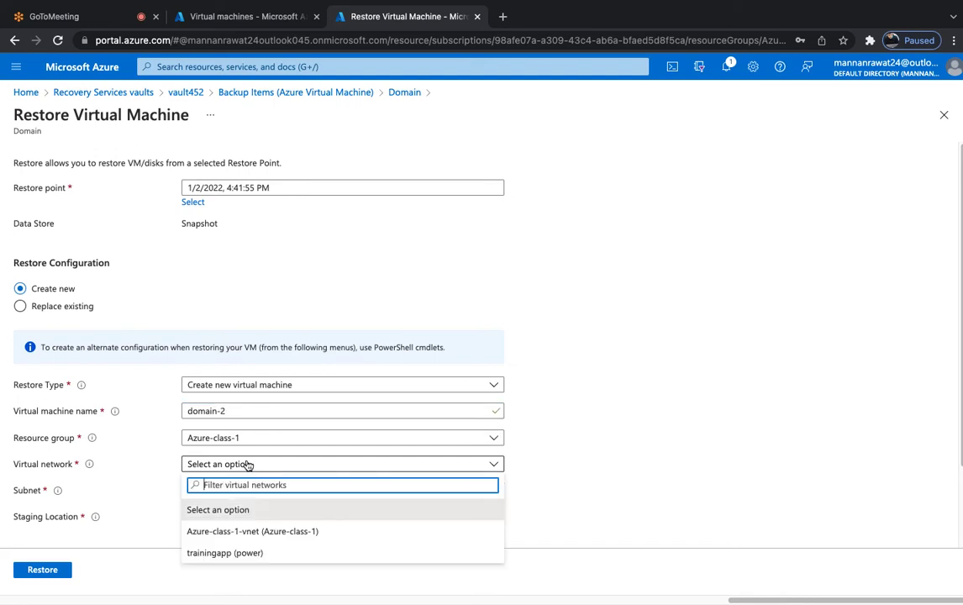
click(244, 532)
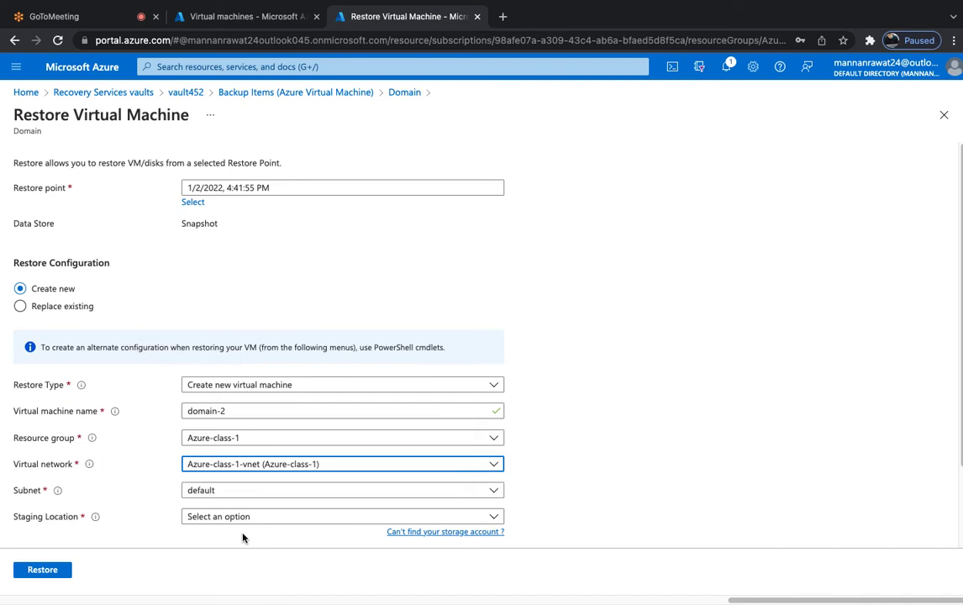
scroll(327, 484, down, 2)
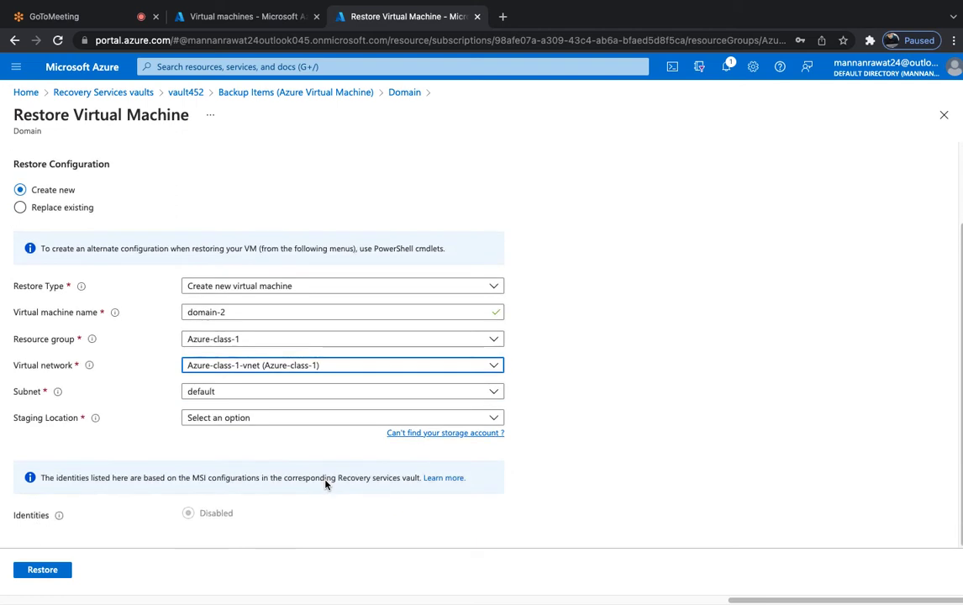
click(257, 399)
click(217, 436)
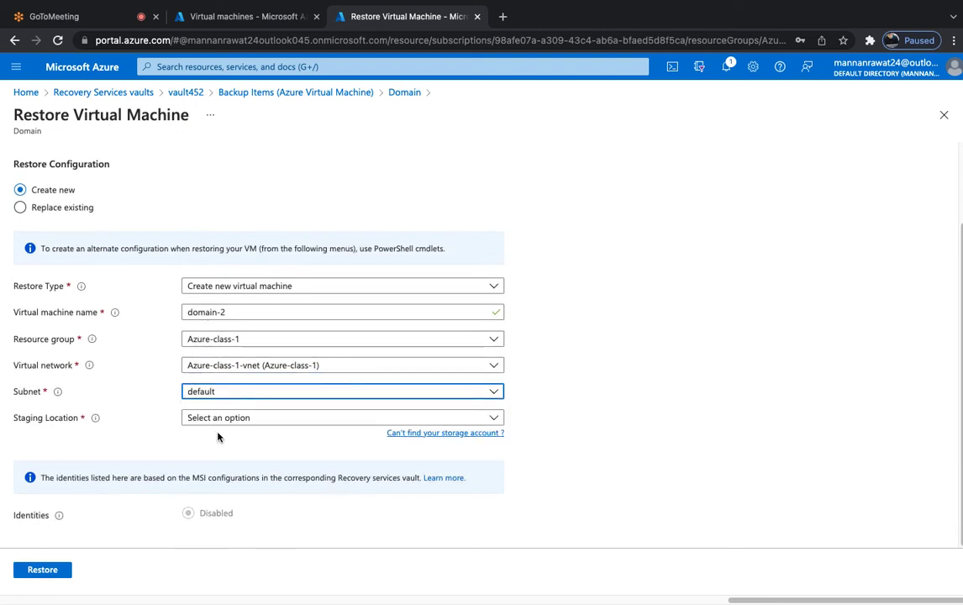
Find no staging storage account, attempt Restore, and open the storage-account help link.
click(227, 419)
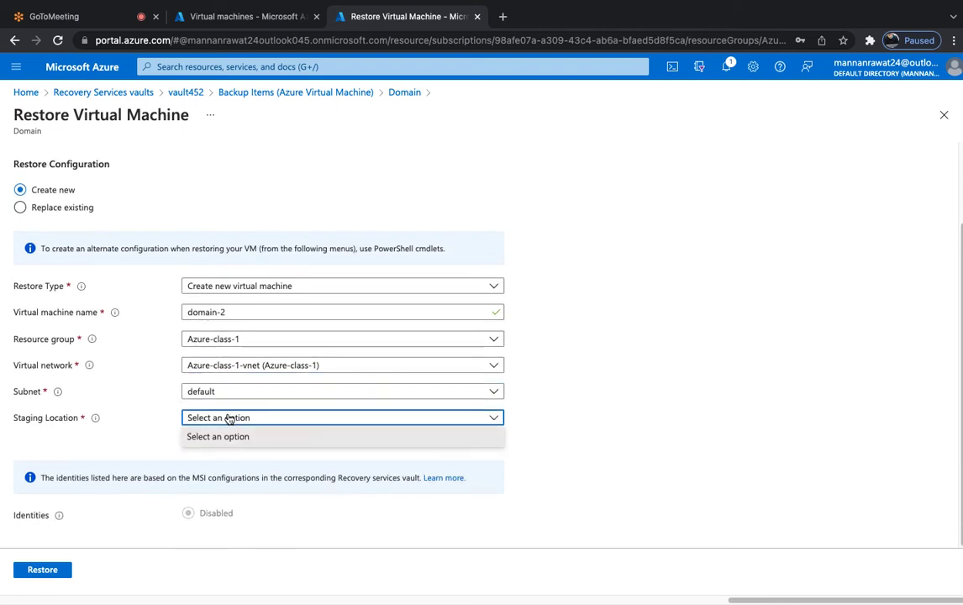
click(118, 439)
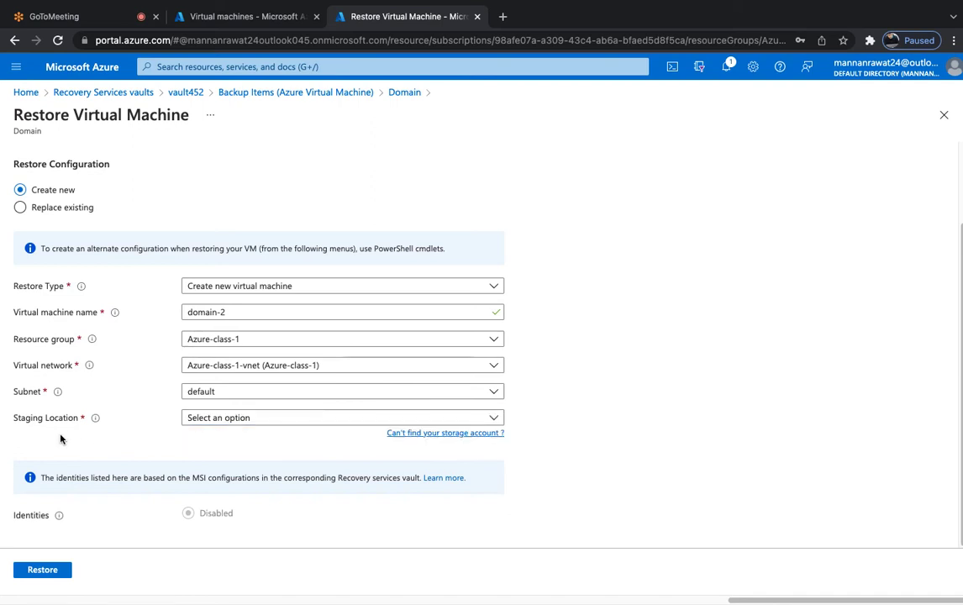
click(243, 419)
click(218, 438)
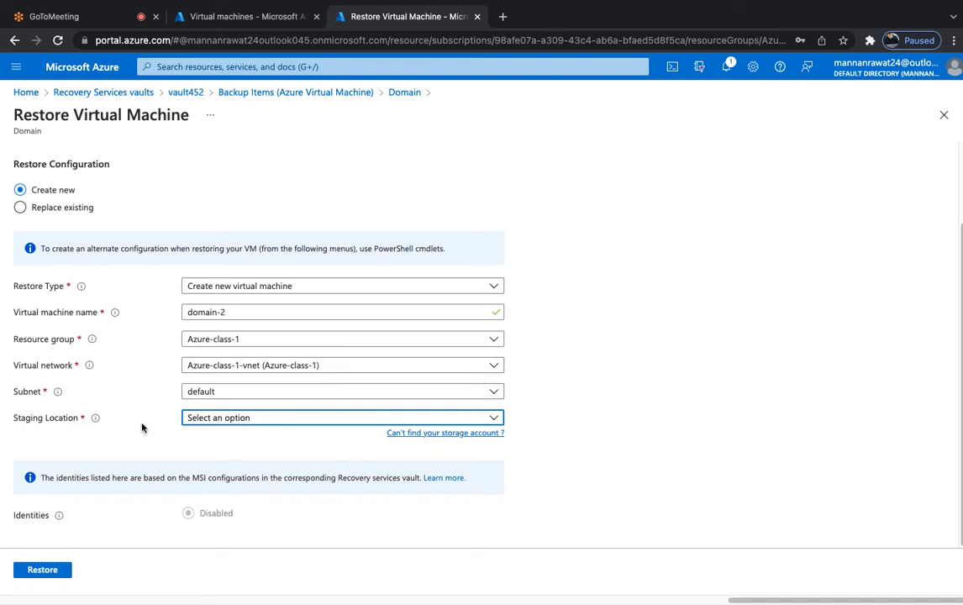
click(44, 571)
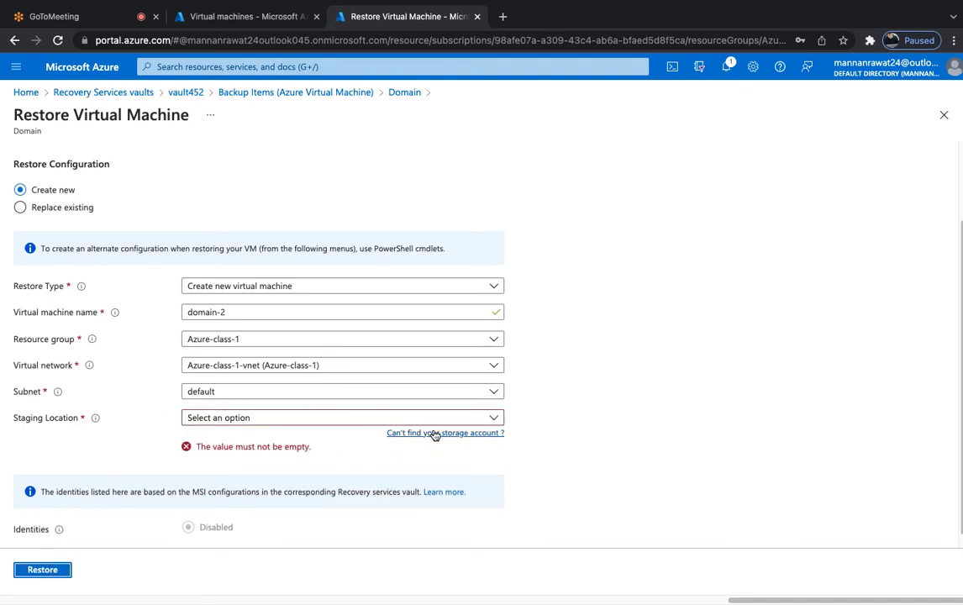
click(435, 433)
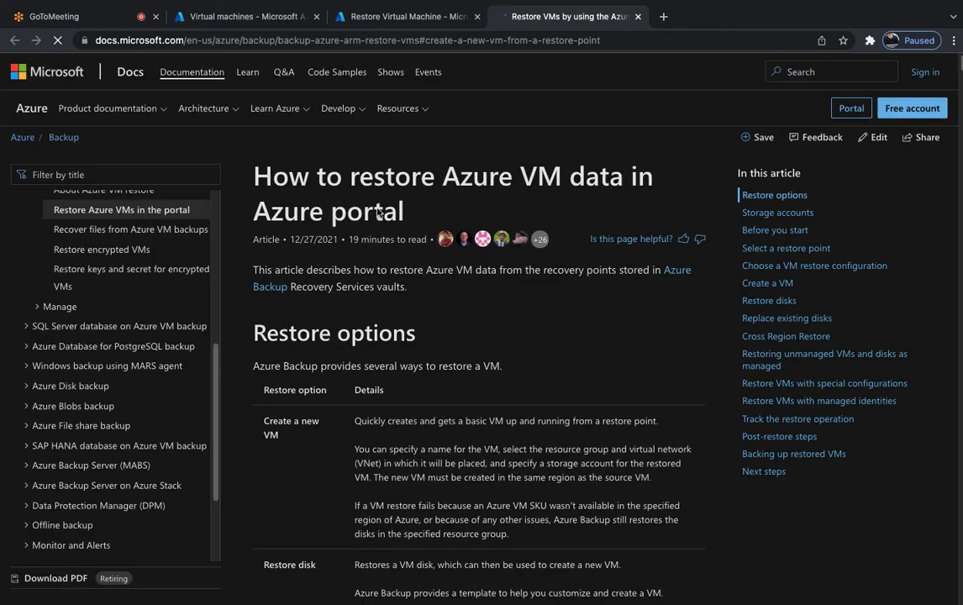
Read the Restore options table in the docs, then close the article tab.
scroll(383, 336, down, 5)
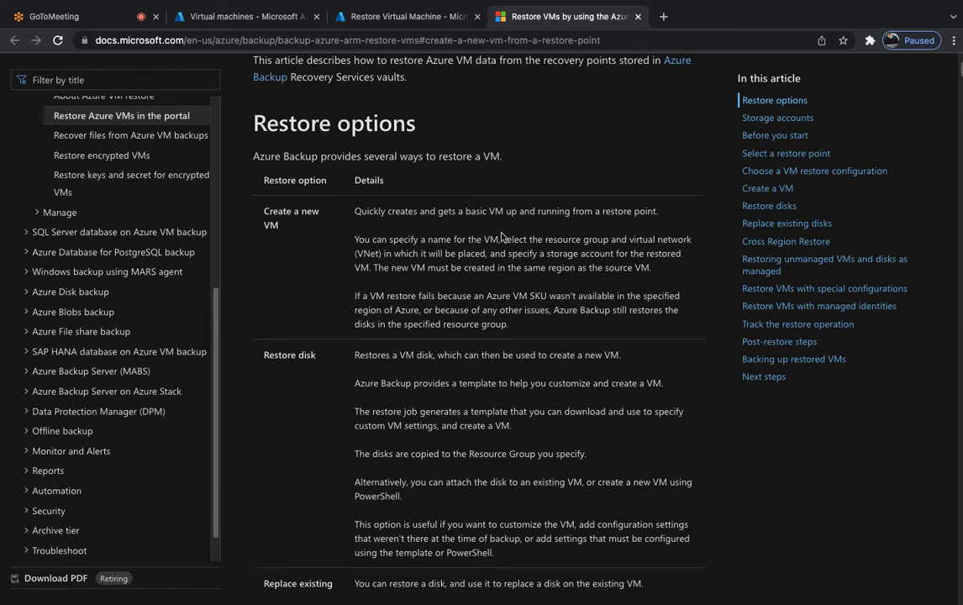
click(638, 16)
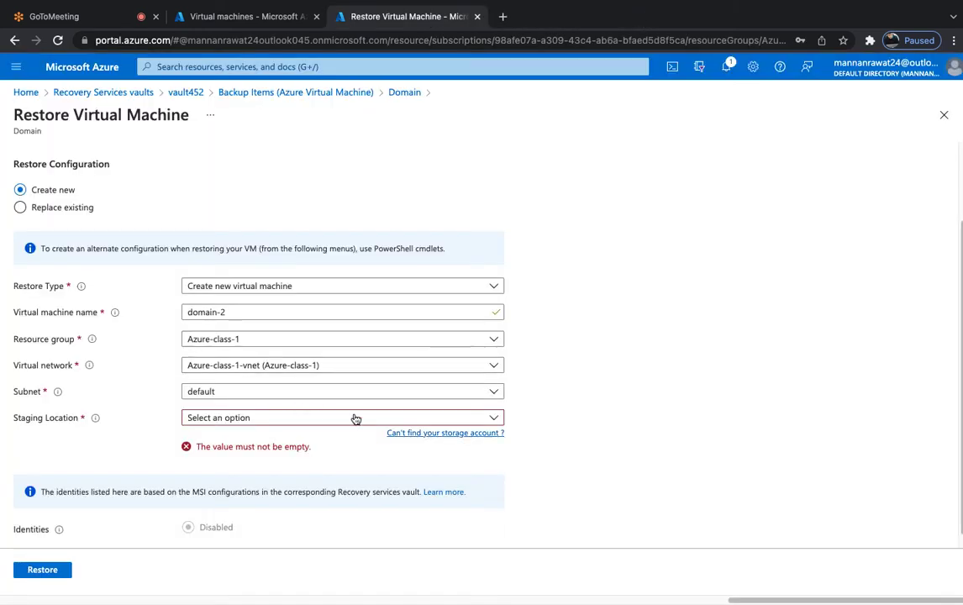
Recheck the empty Staging Location and default subnet, then switch to the Virtual machines tab.
click(229, 420)
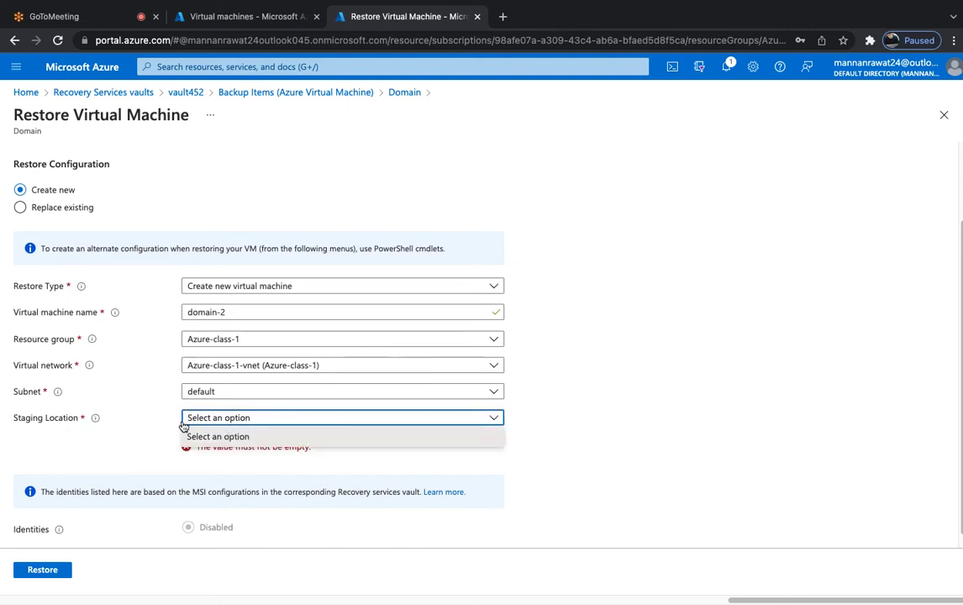
click(271, 454)
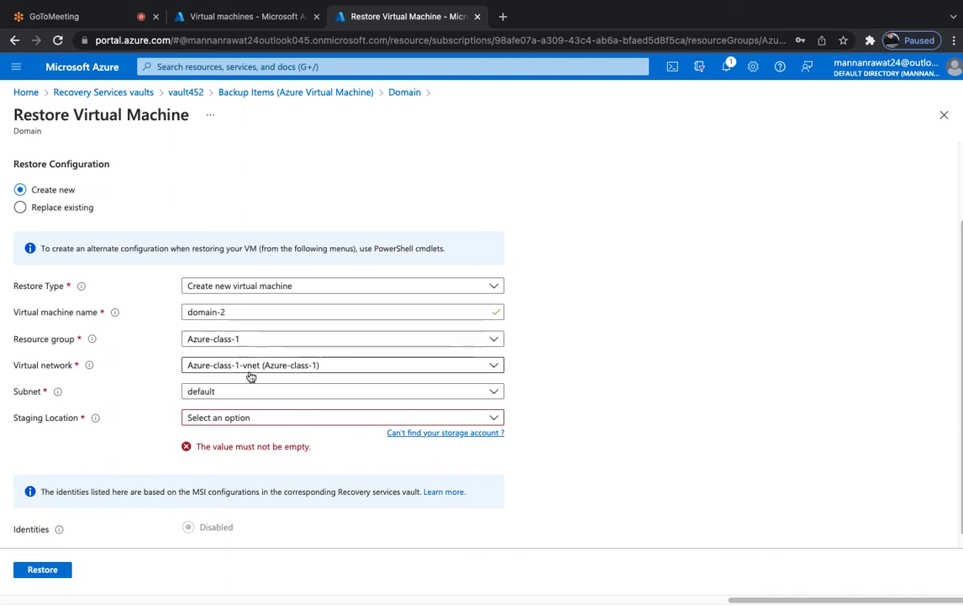
click(209, 394)
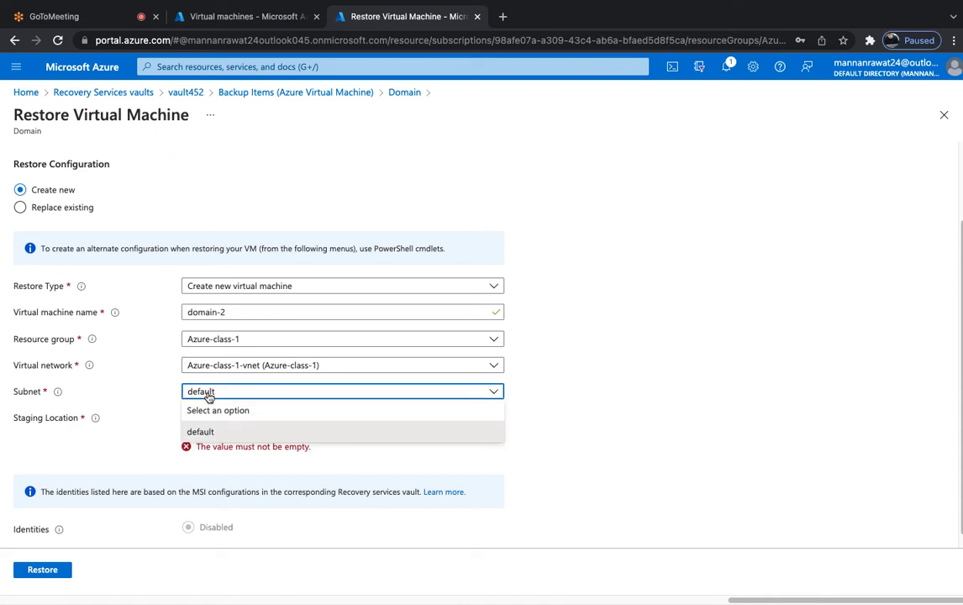
click(209, 395)
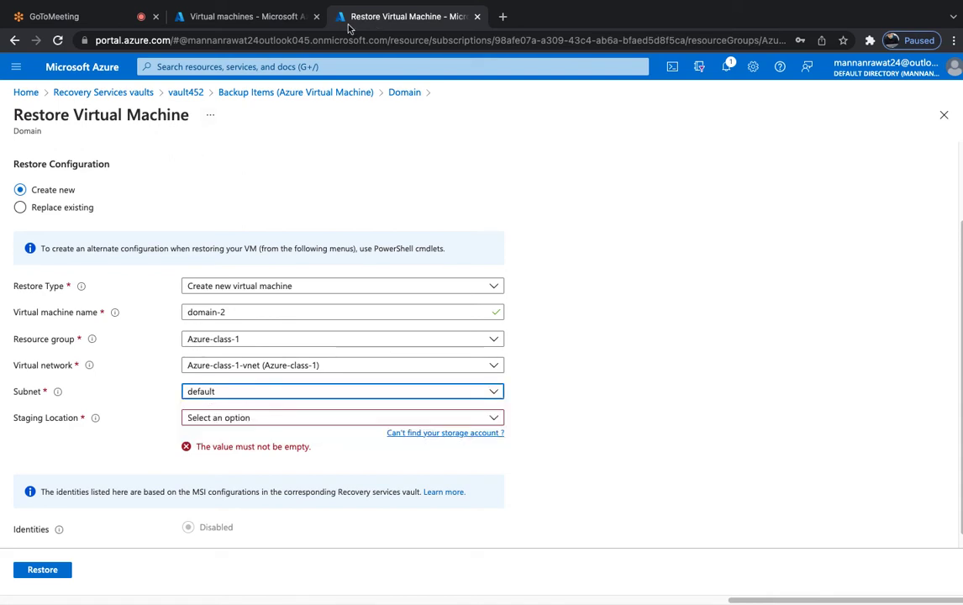
click(238, 20)
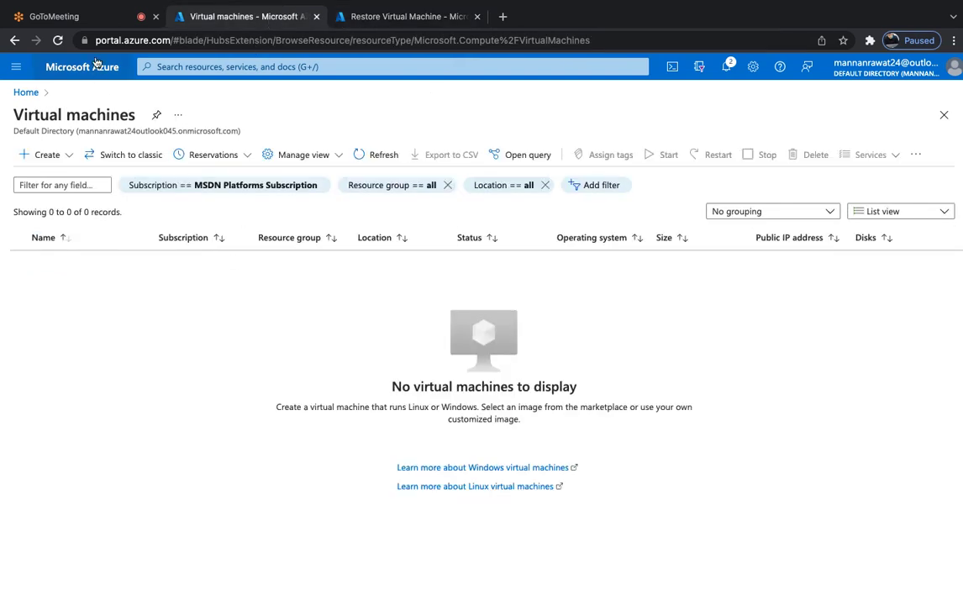
Go Home > All services > Storage > Storage accounts to create one, then return to the restore tab.
click(88, 65)
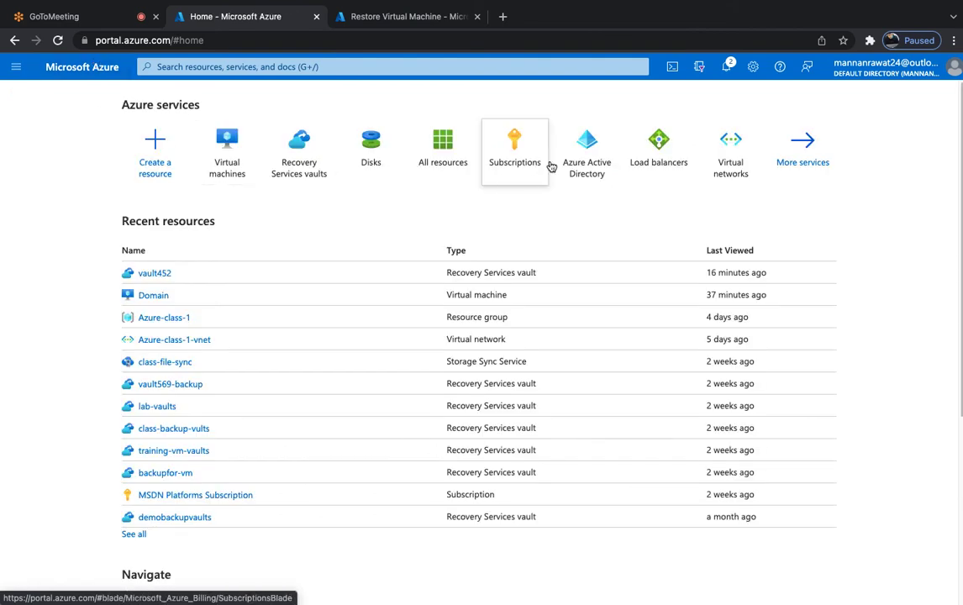
click(802, 157)
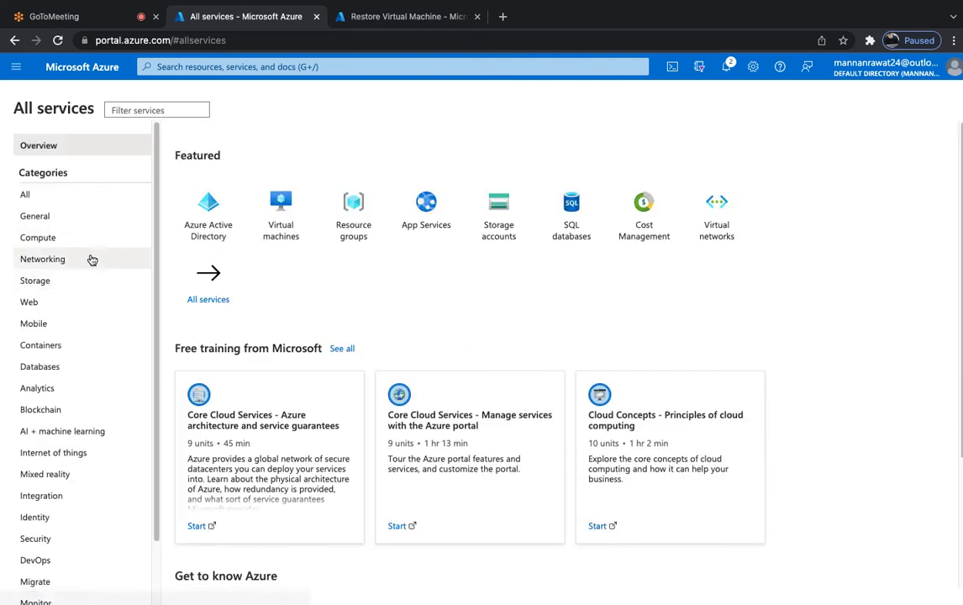
click(44, 281)
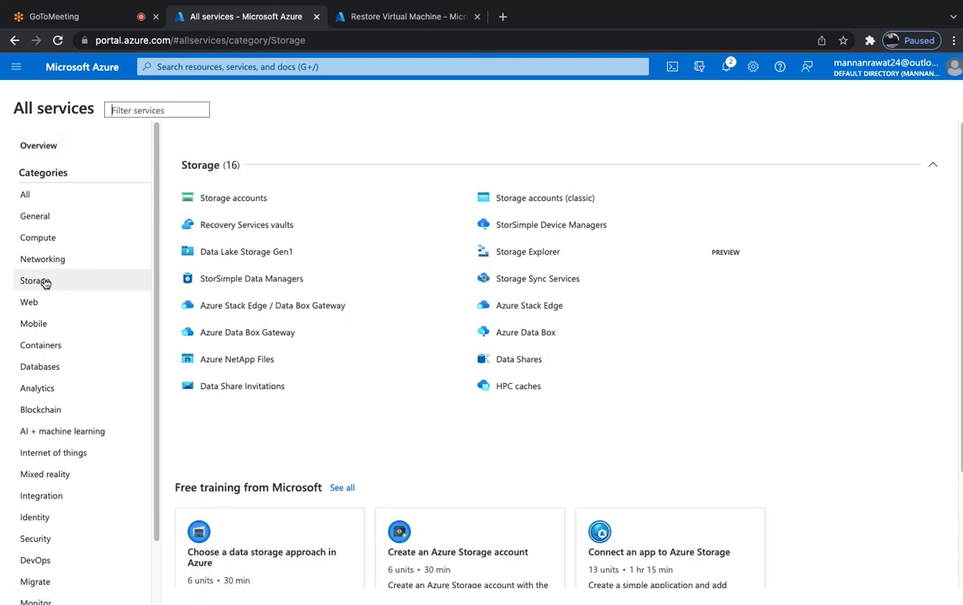
click(241, 206)
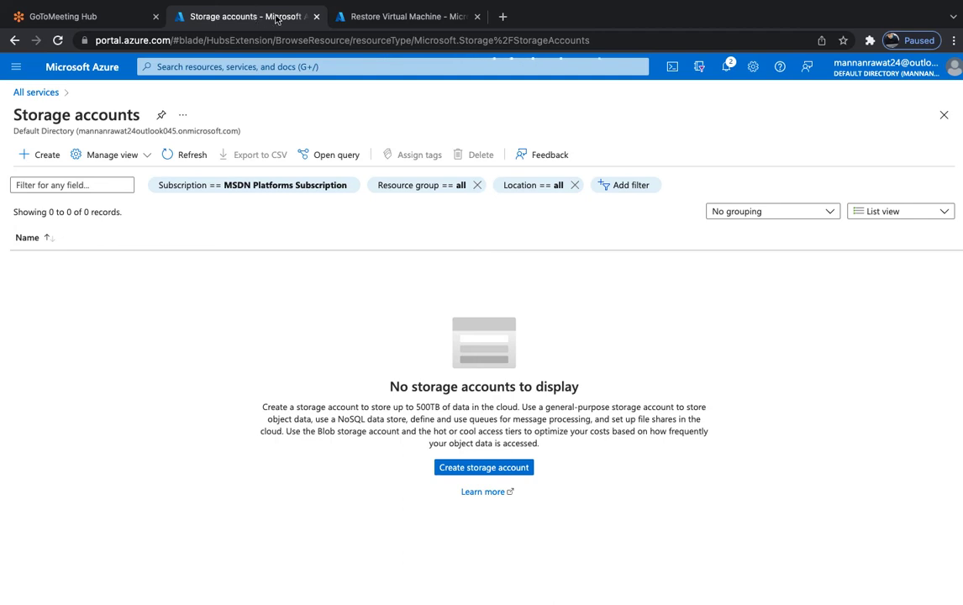
click(383, 18)
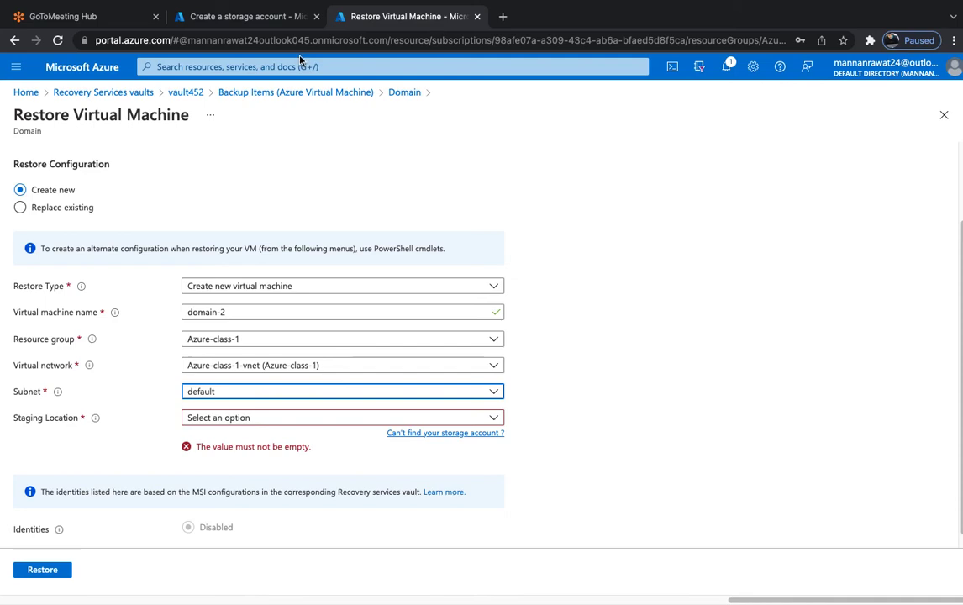
Put the new storage account in resource group Azure-class-1 and name it classstorage1988.
click(267, 18)
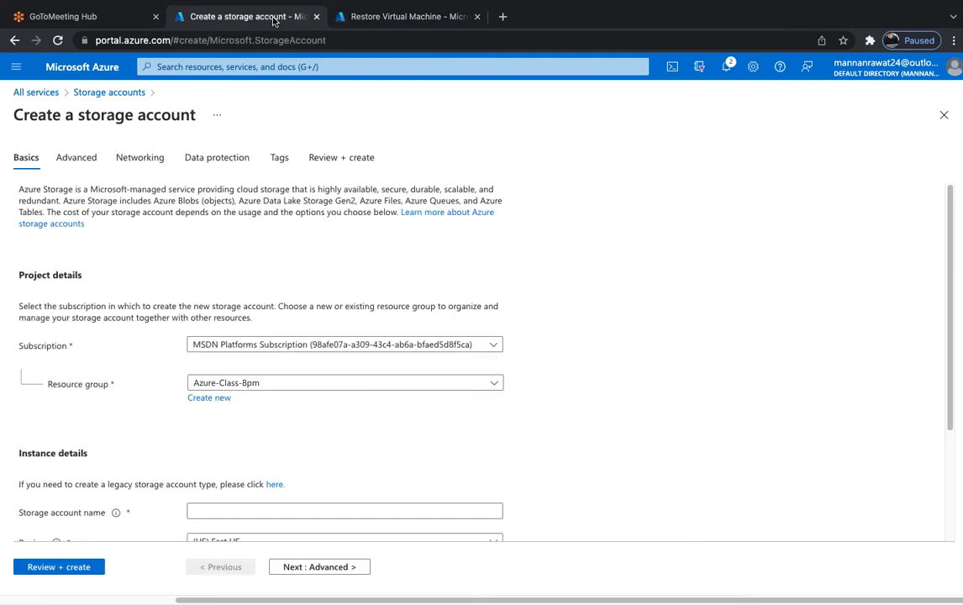
click(256, 384)
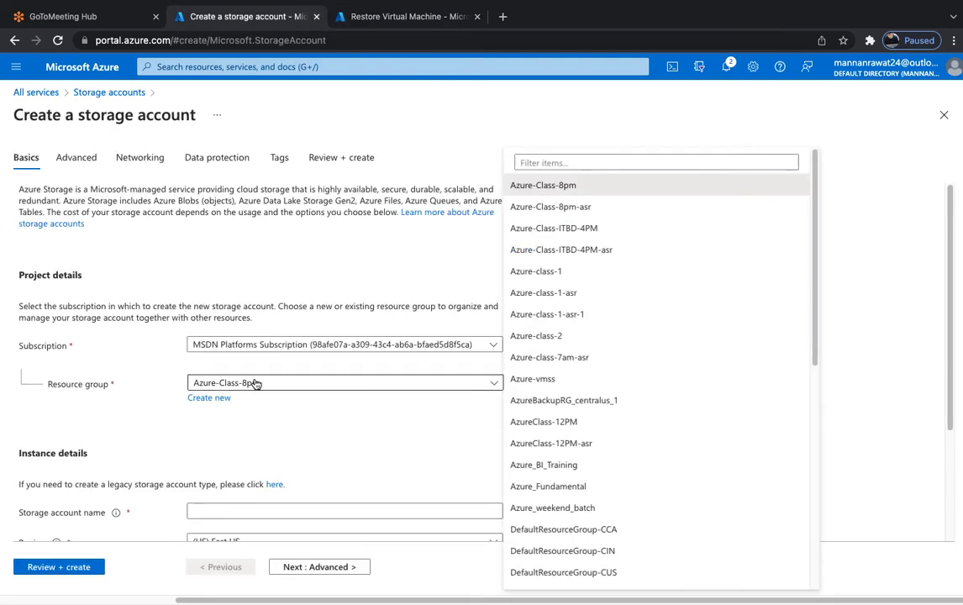
click(537, 271)
scroll(320, 440, down, 3)
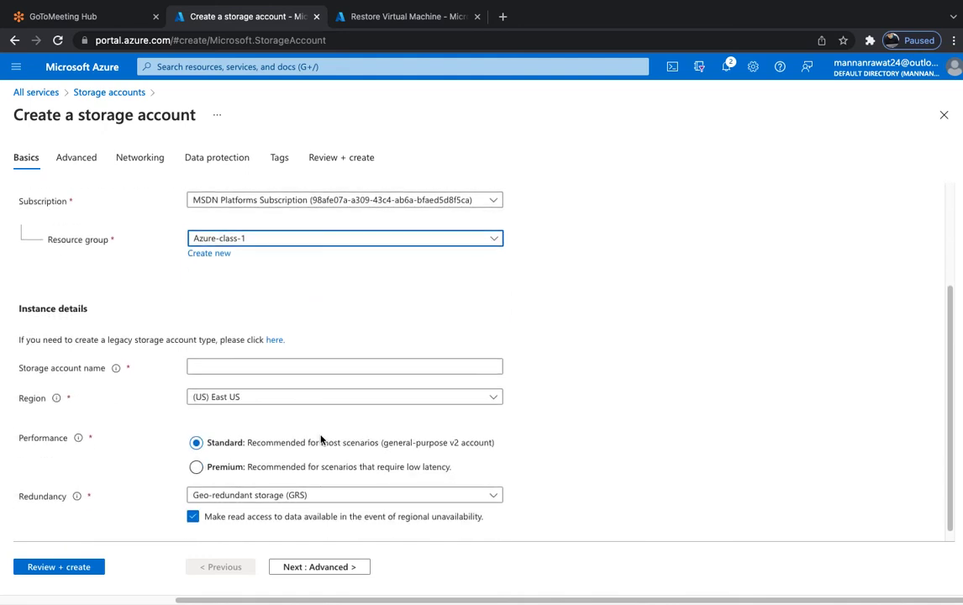
click(232, 366)
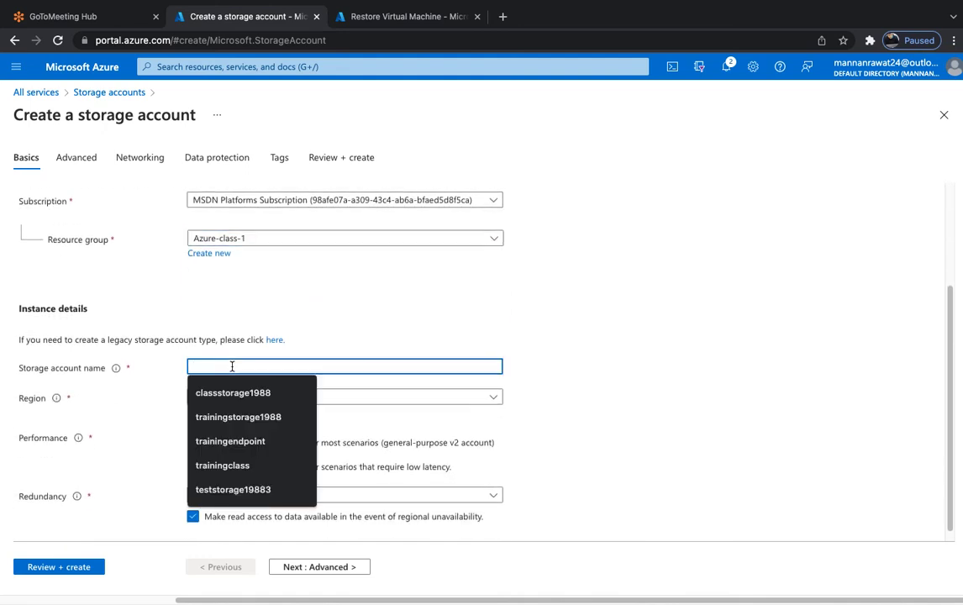
text(classstorage1988)
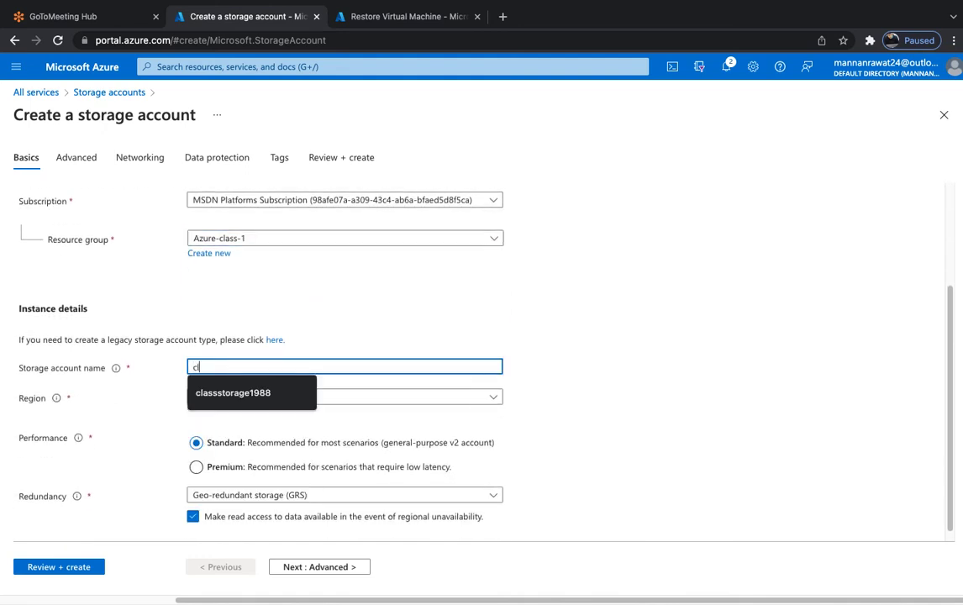
click(252, 393)
Set the region to (US) Central US, go through to Review + create, and create it.
click(278, 402)
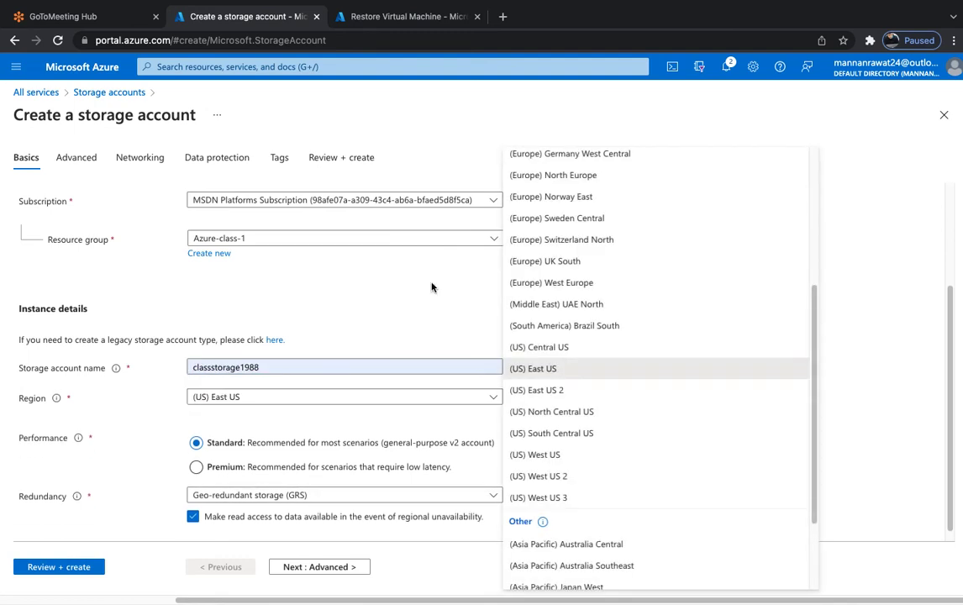
click(535, 348)
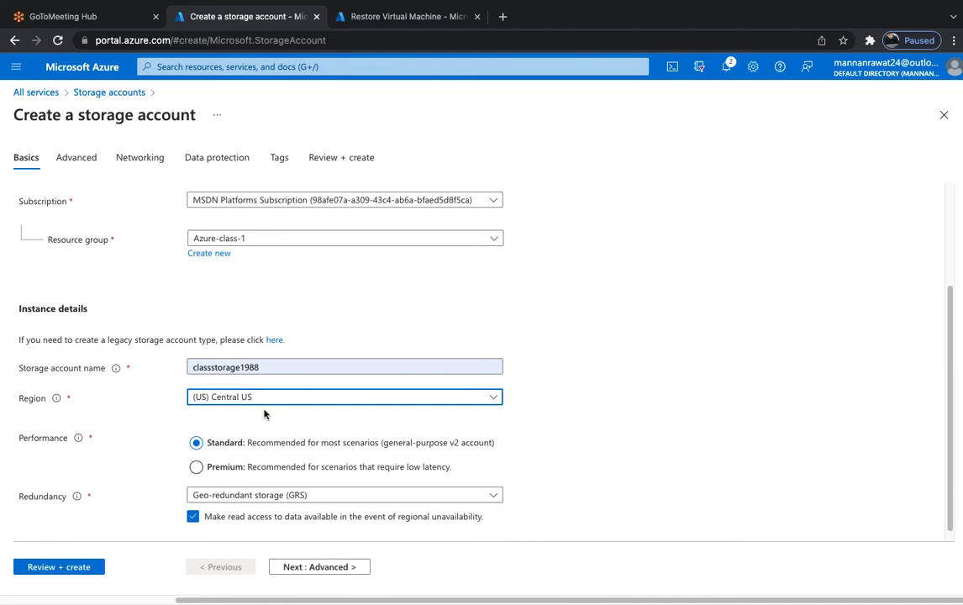
scroll(257, 443, down, 1)
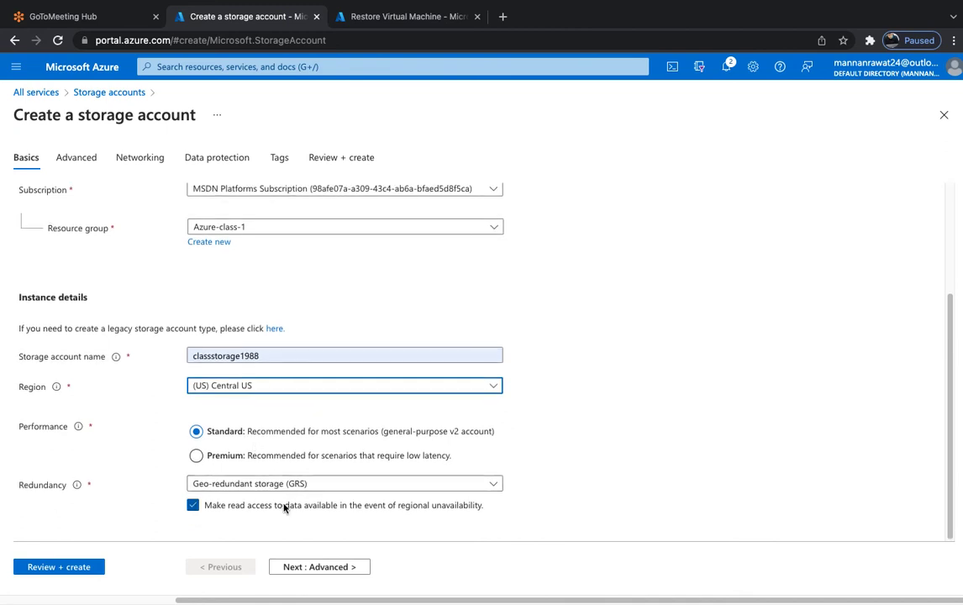
click(301, 572)
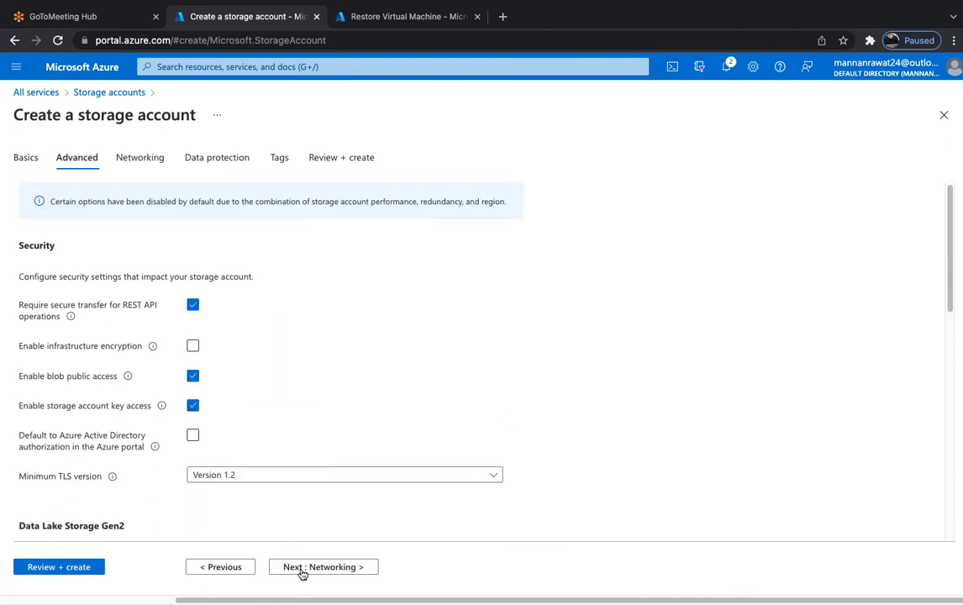
click(301, 572)
click(75, 570)
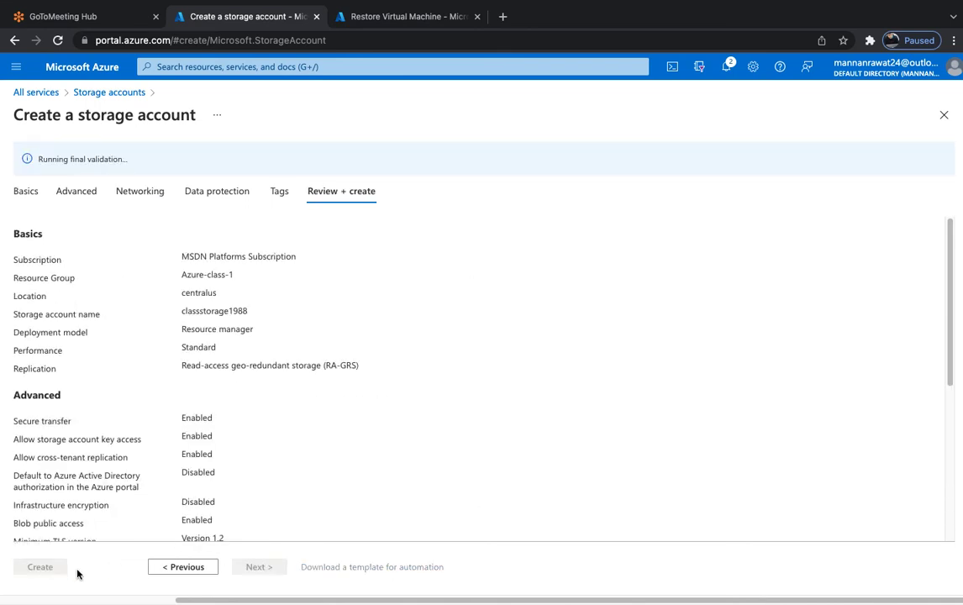
click(38, 568)
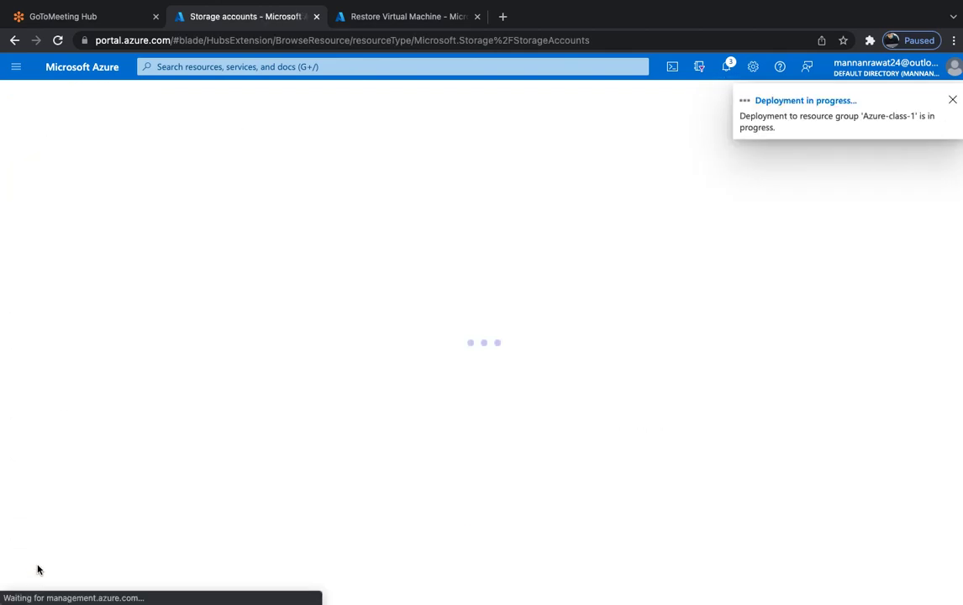
Pause the Camtasia screen recording from its Dock menu.
key(ctrl+Left)
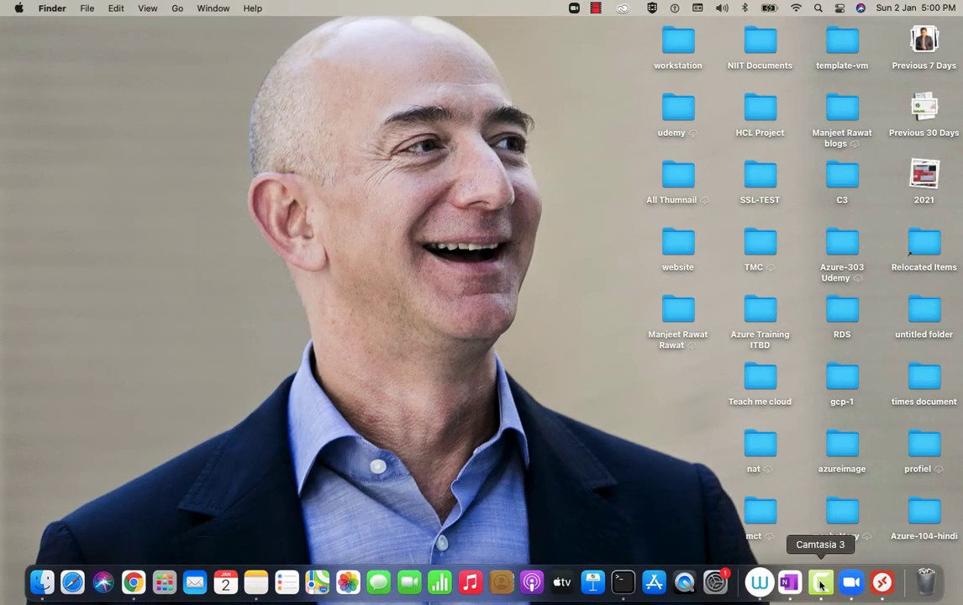
right_click(823, 582)
click(820, 434)
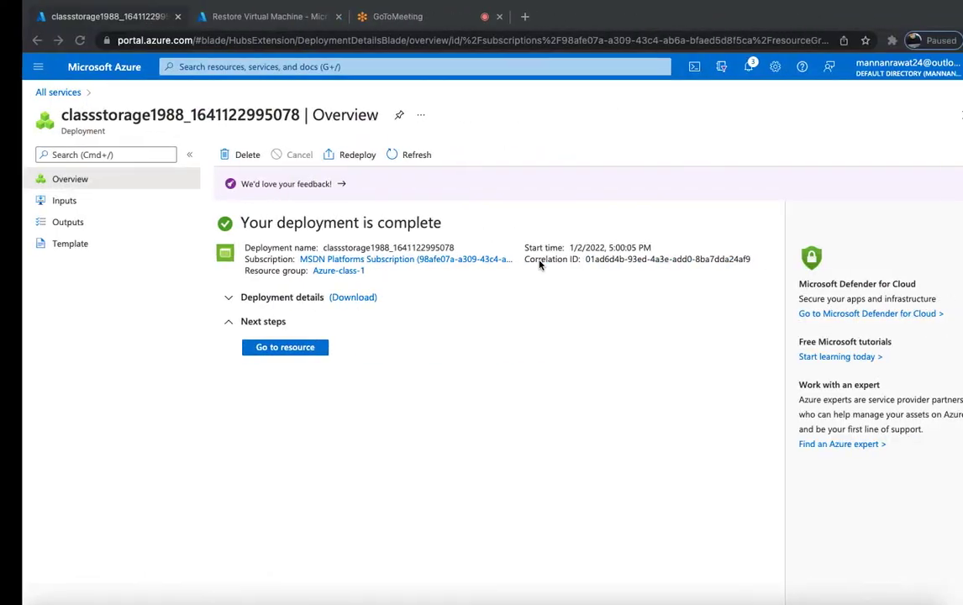
Return to the Restore Virtual Machine form and check the still-empty Staging Location list.
key(ctrl+Right)
key(ctrl+Left)
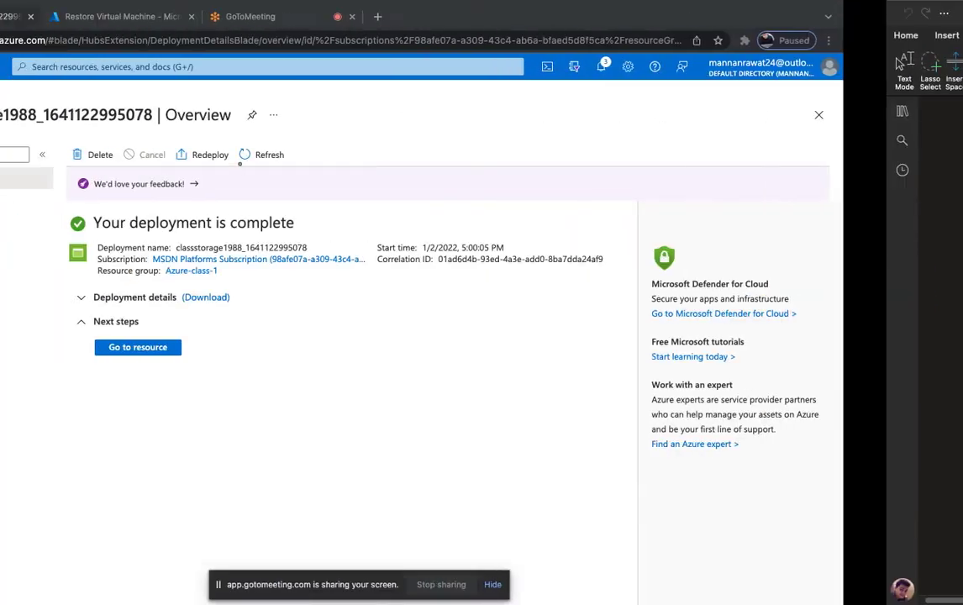
click(249, 10)
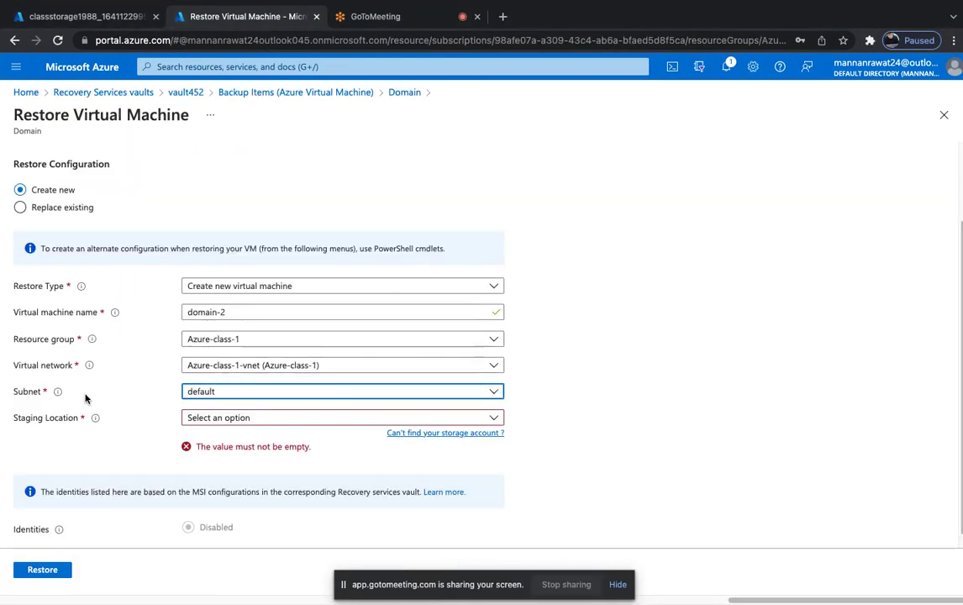
click(250, 420)
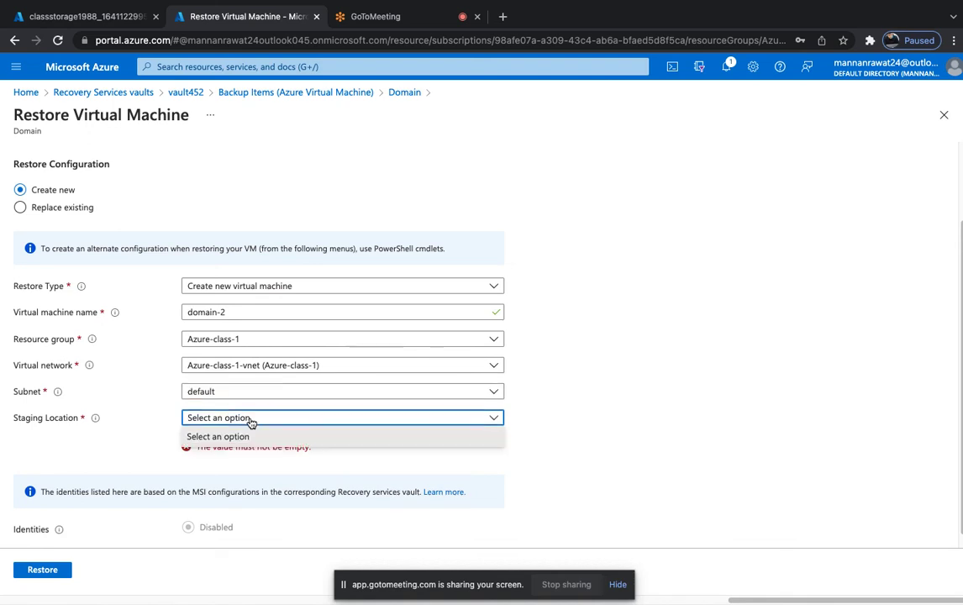
click(540, 460)
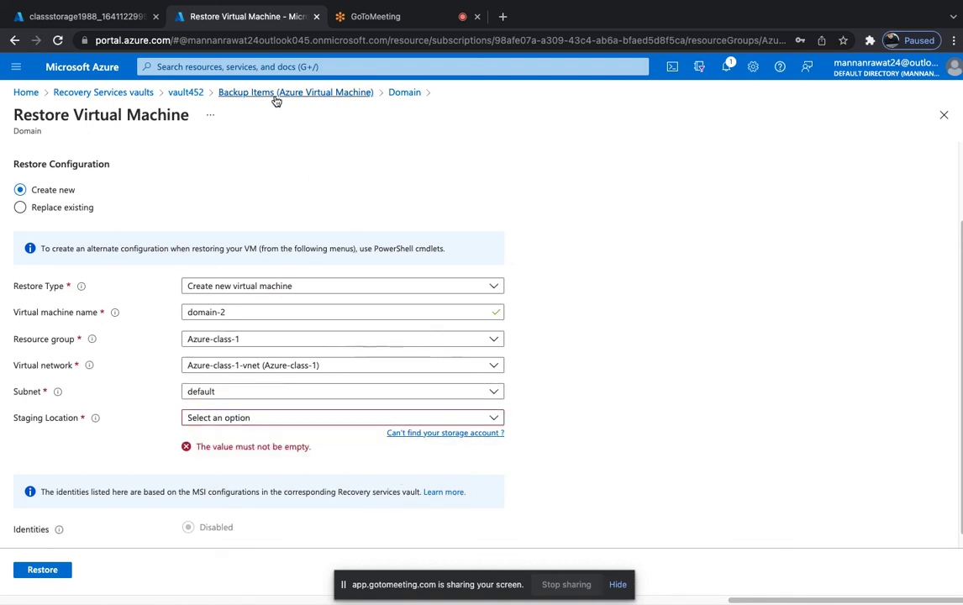
Reopen vault452's Azure Virtual Machine backup items, open Domain, and choose Restore VM.
click(186, 92)
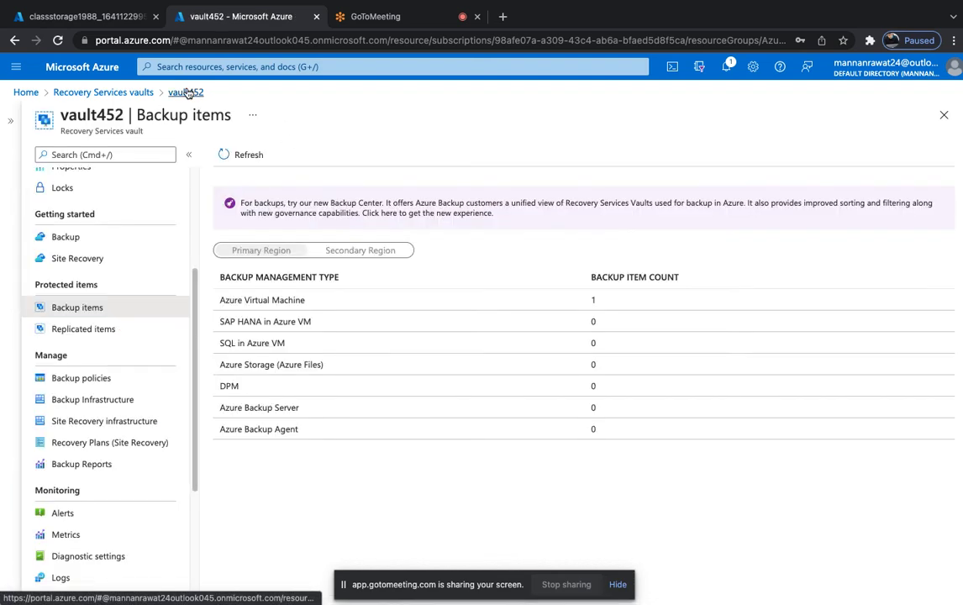
click(277, 301)
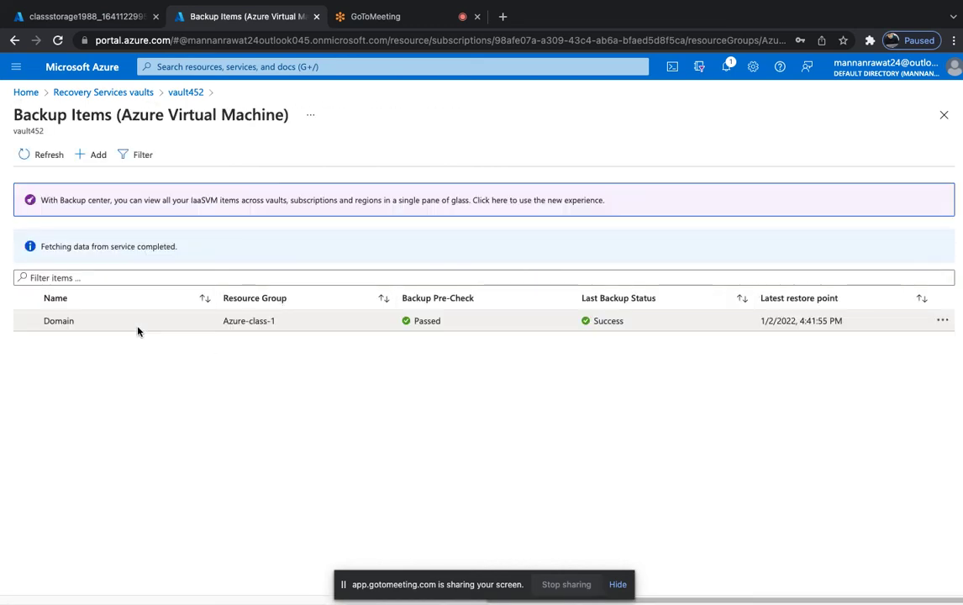
click(100, 326)
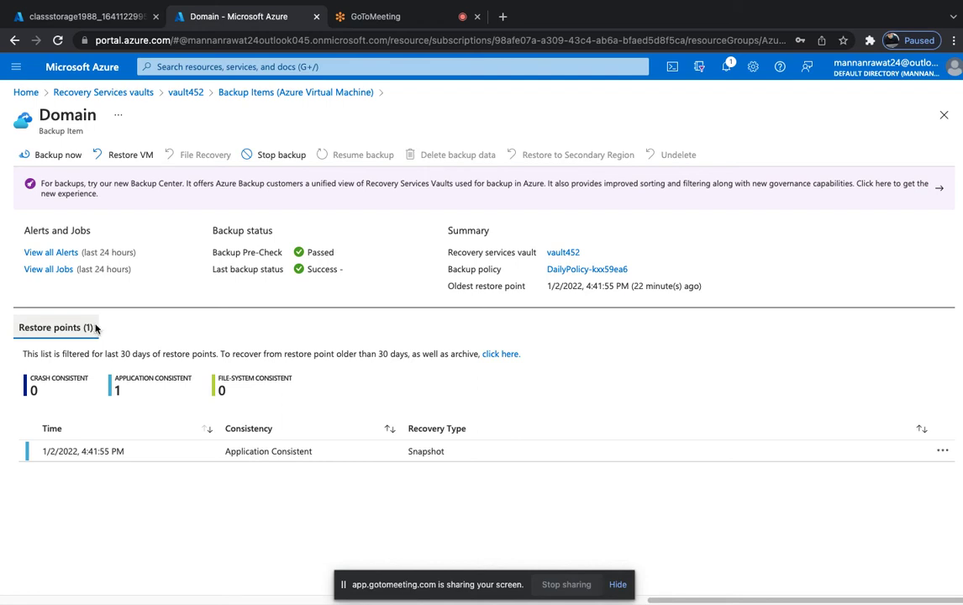
click(131, 154)
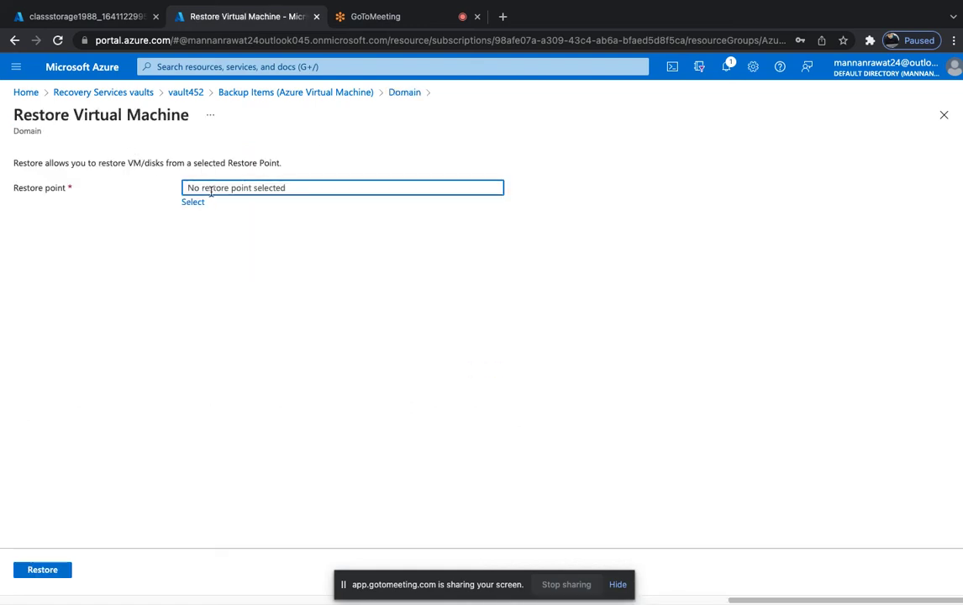
Select the 1/2/2022 4:41:55 PM restore point.
click(195, 202)
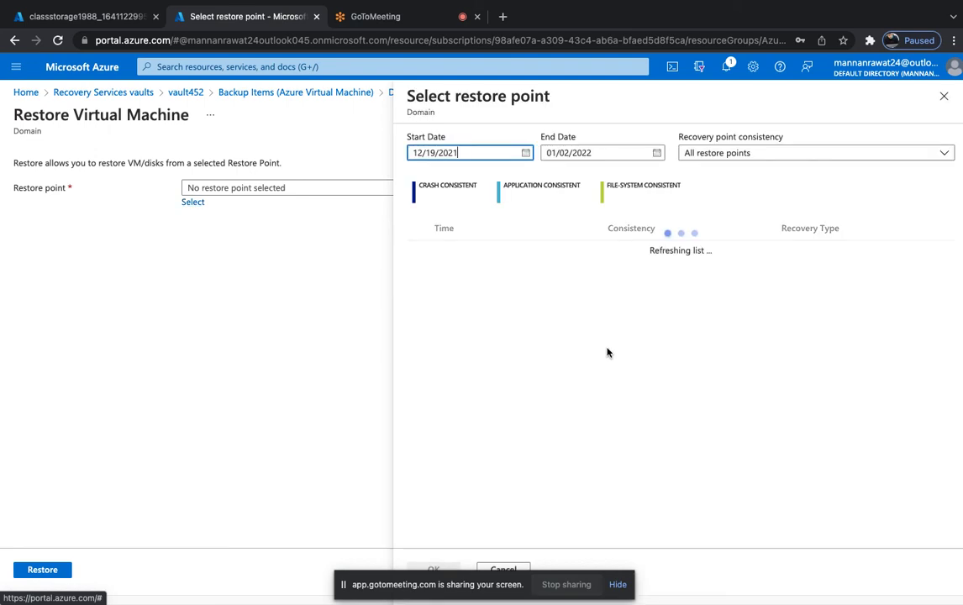
click(533, 251)
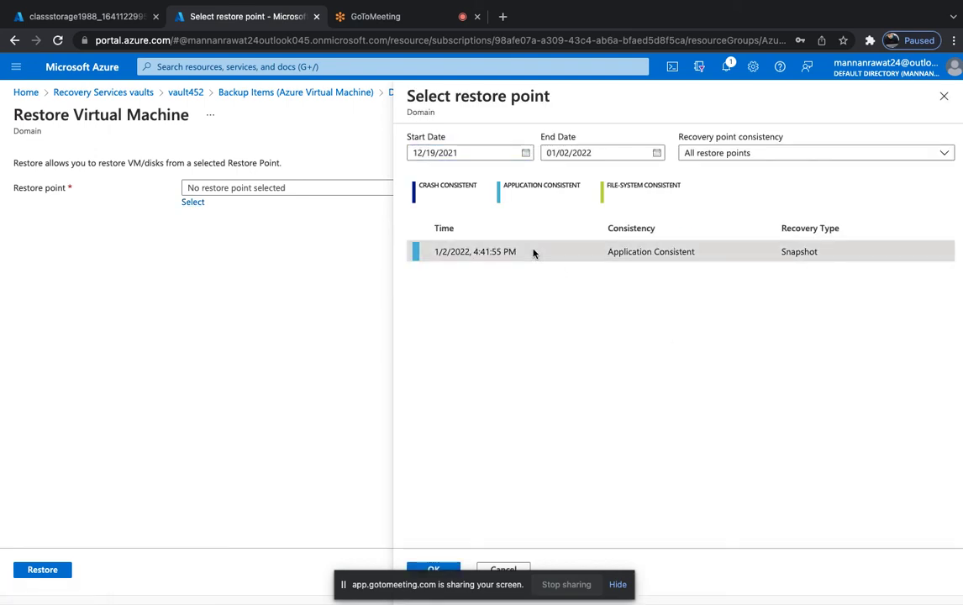
click(434, 568)
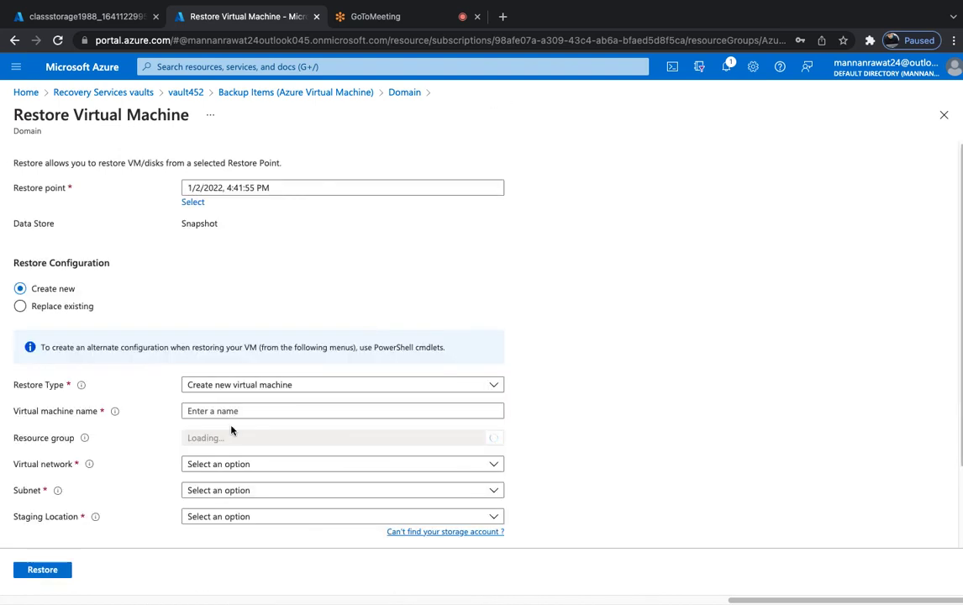
Name the new VM domain-2 on Azure-class-1-vnet, stage it in classstorage1988, and submit the restore.
scroll(232, 431, down, 2)
click(223, 313)
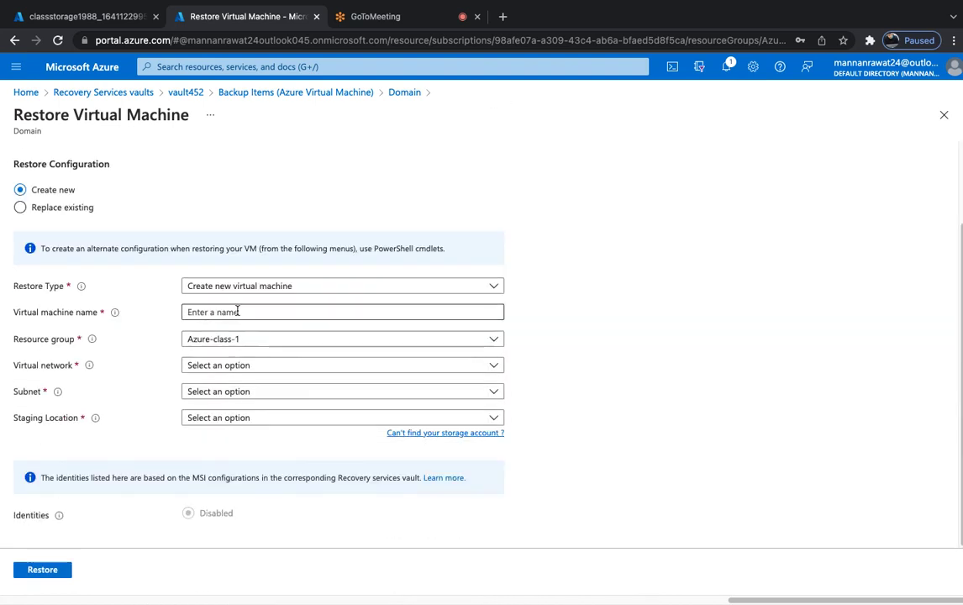
text(dom)
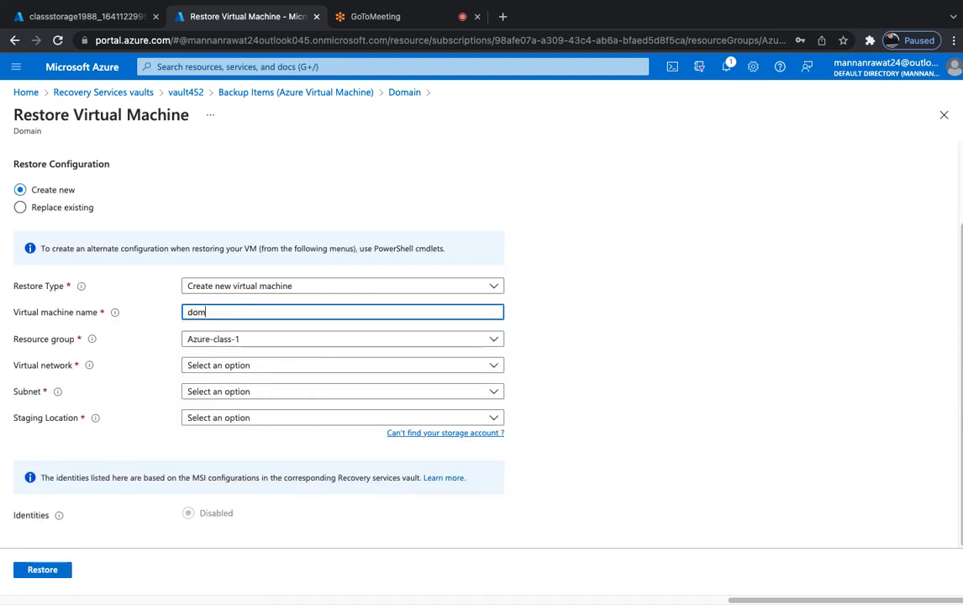
text(ain-2)
click(234, 367)
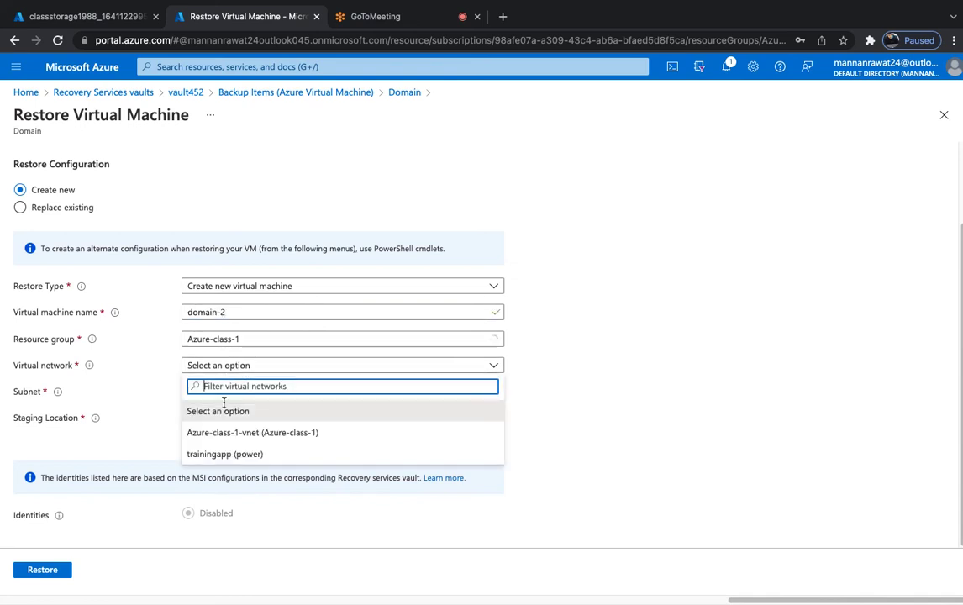
click(226, 438)
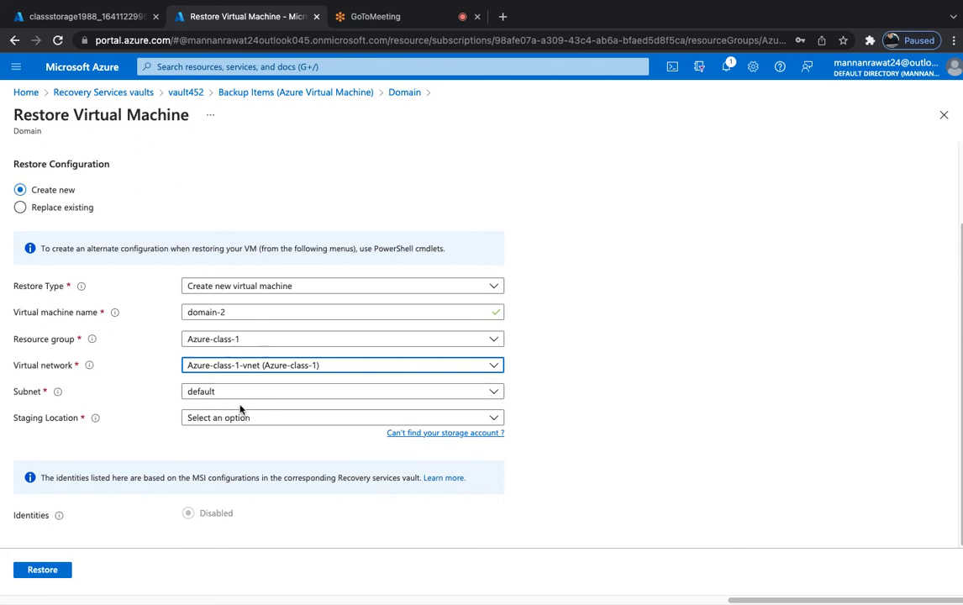
click(245, 423)
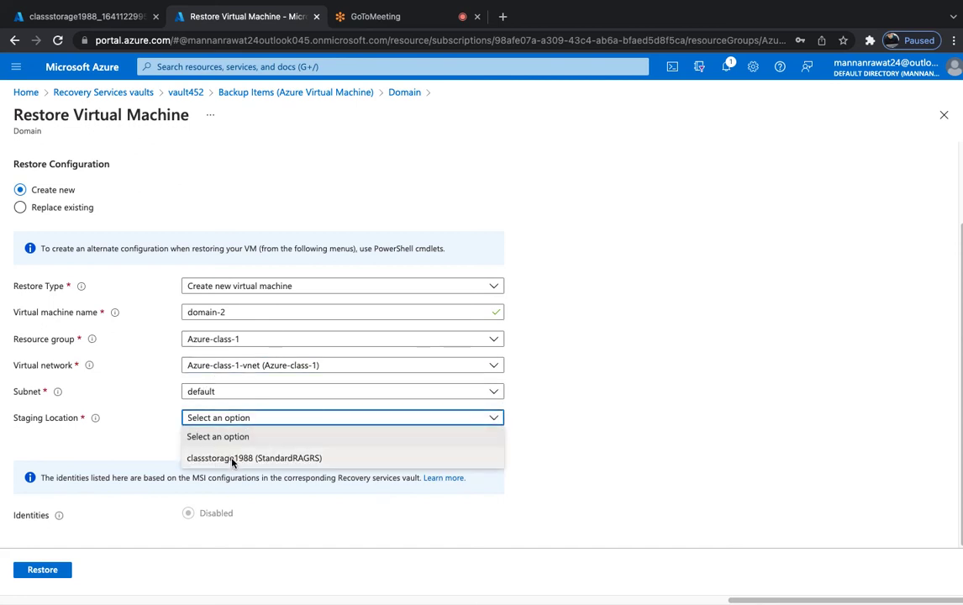
click(232, 458)
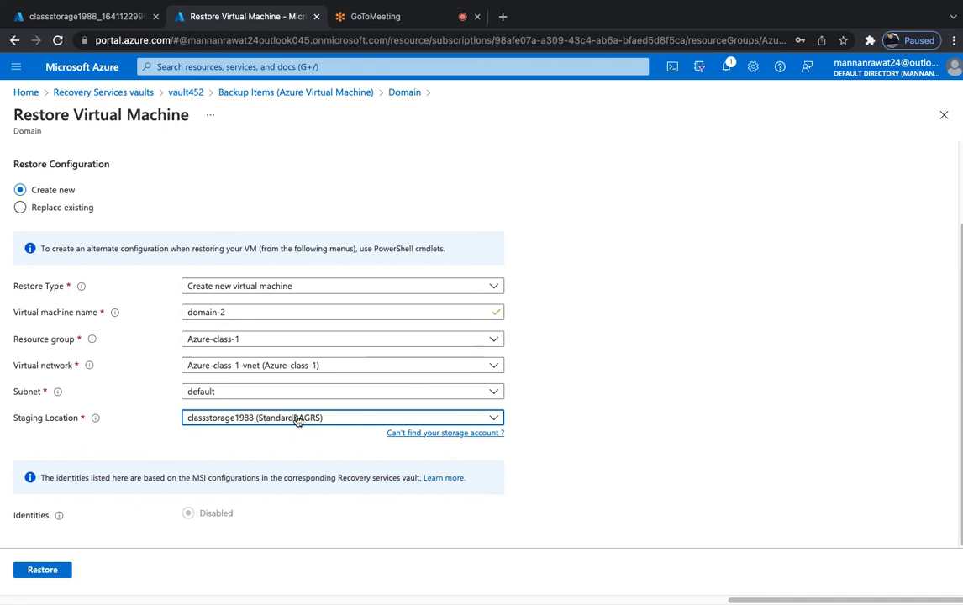
click(52, 572)
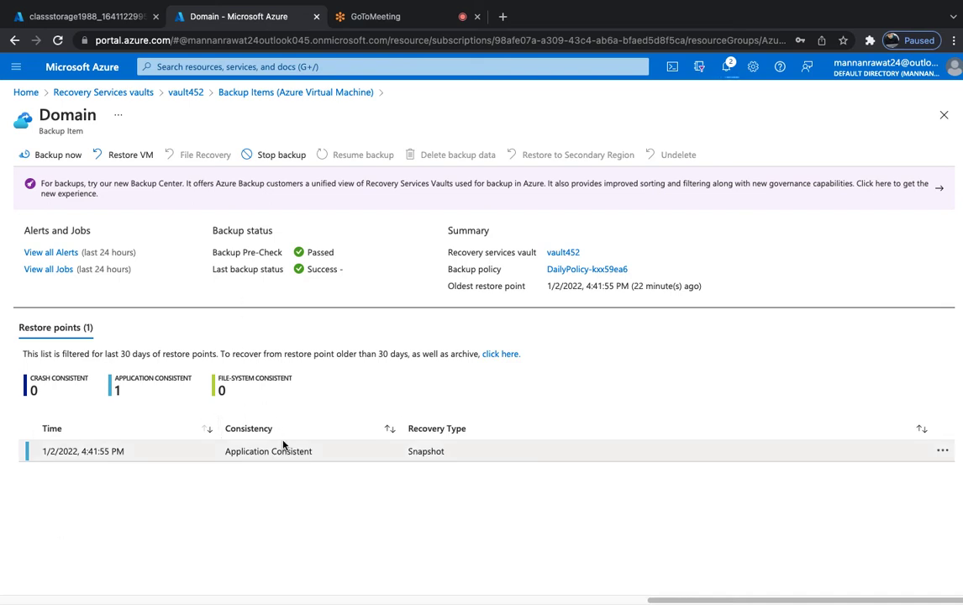
Check the storage deployment and the Domain restore notification, then go back to vault452 Backup items.
click(84, 19)
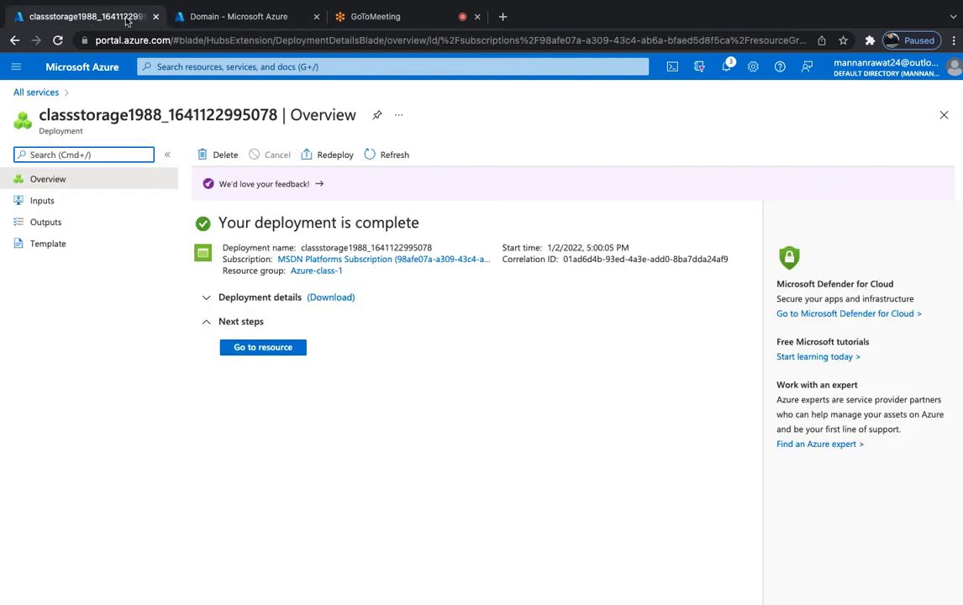
click(227, 17)
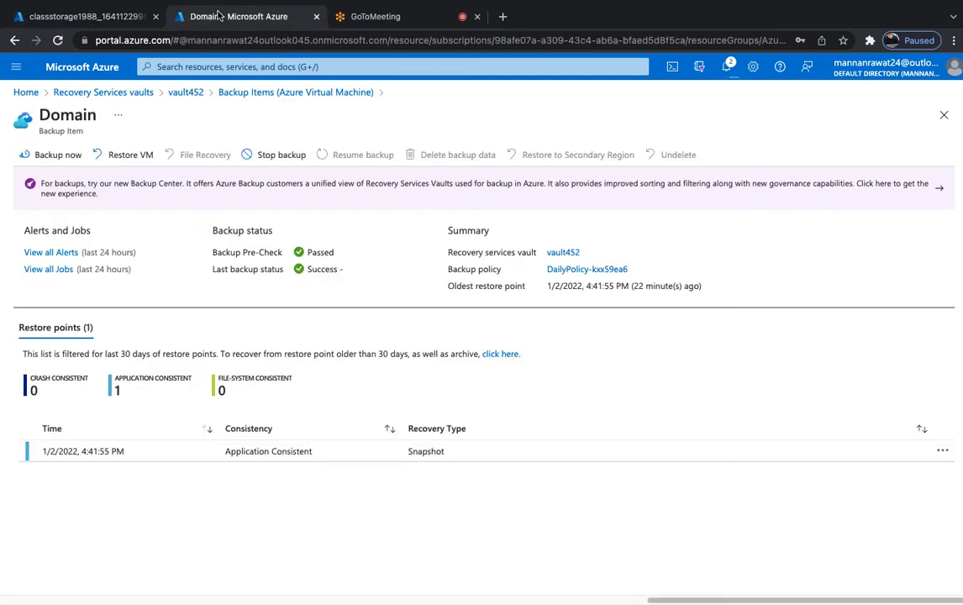
click(727, 69)
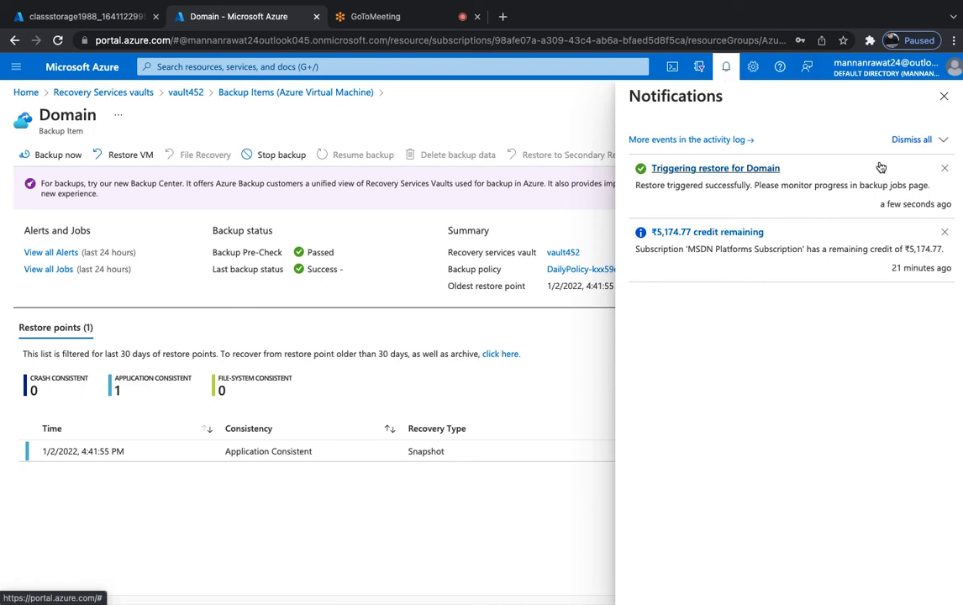
click(944, 97)
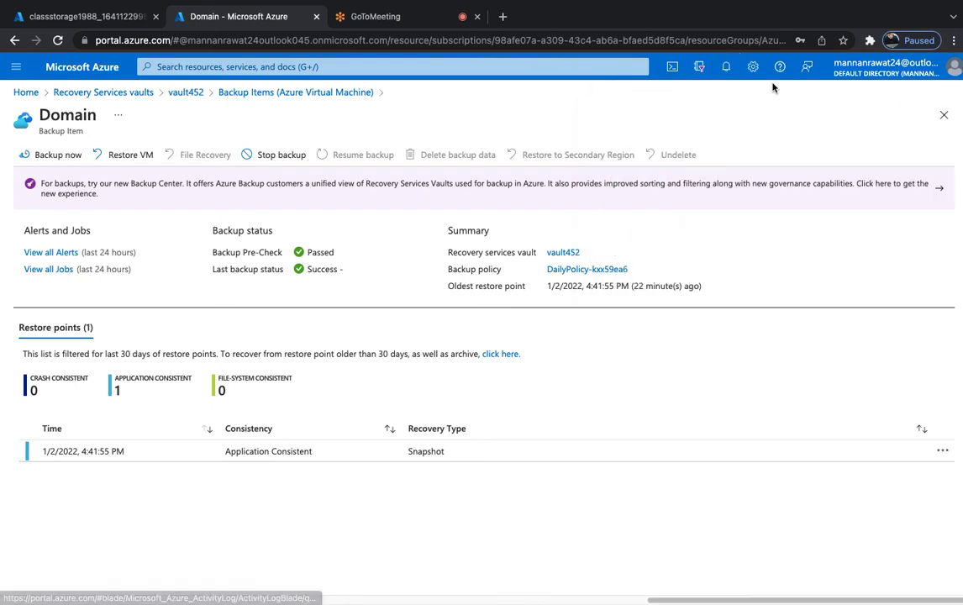
click(194, 95)
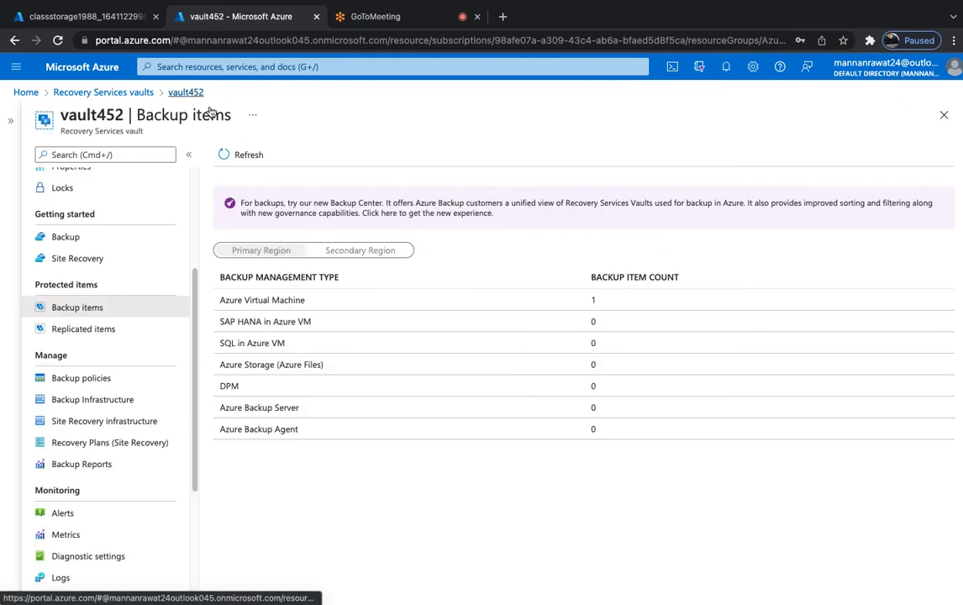
click(252, 162)
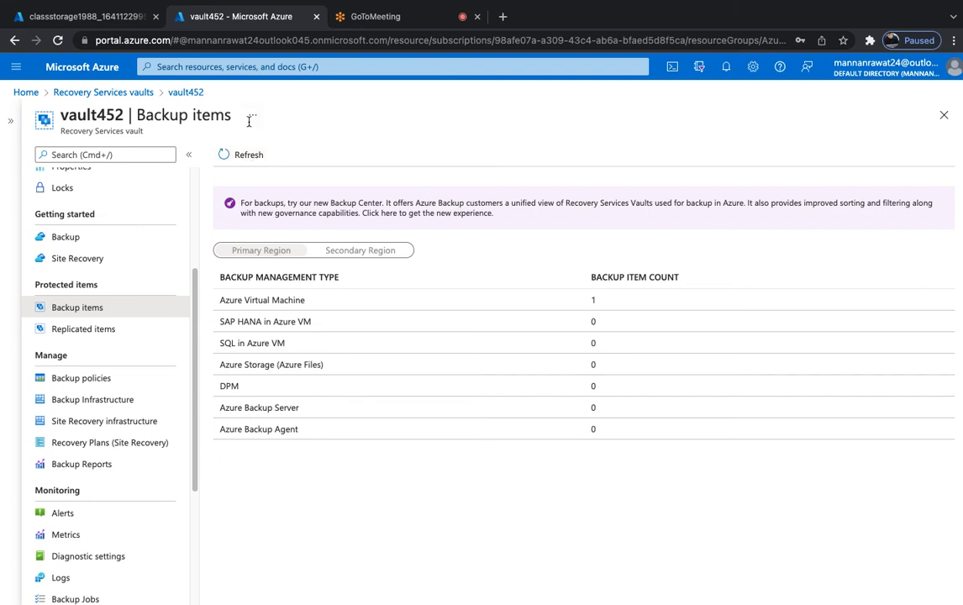
Refresh the backup items, then go Home to Virtual machines and open domain-2.
click(224, 153)
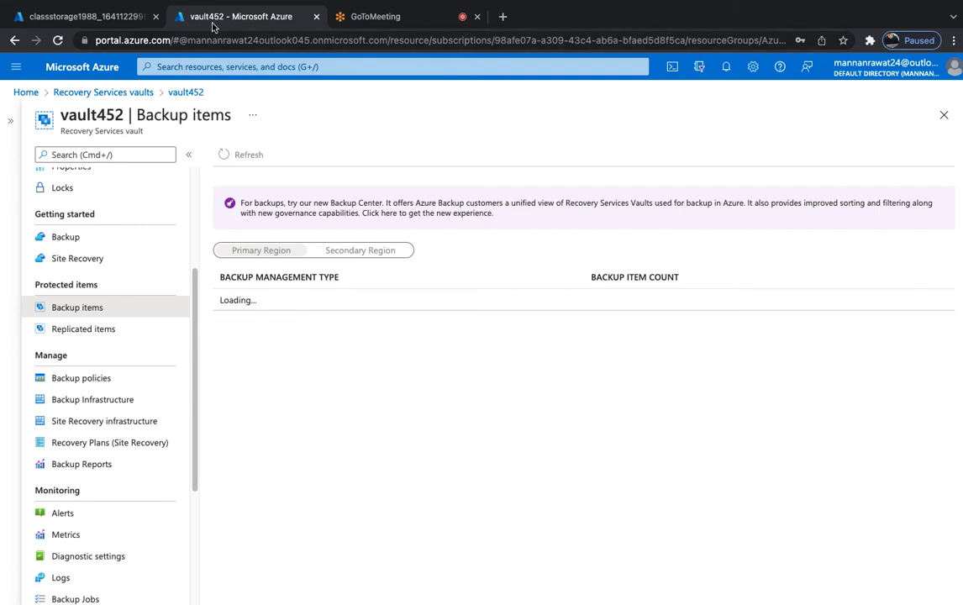
click(73, 76)
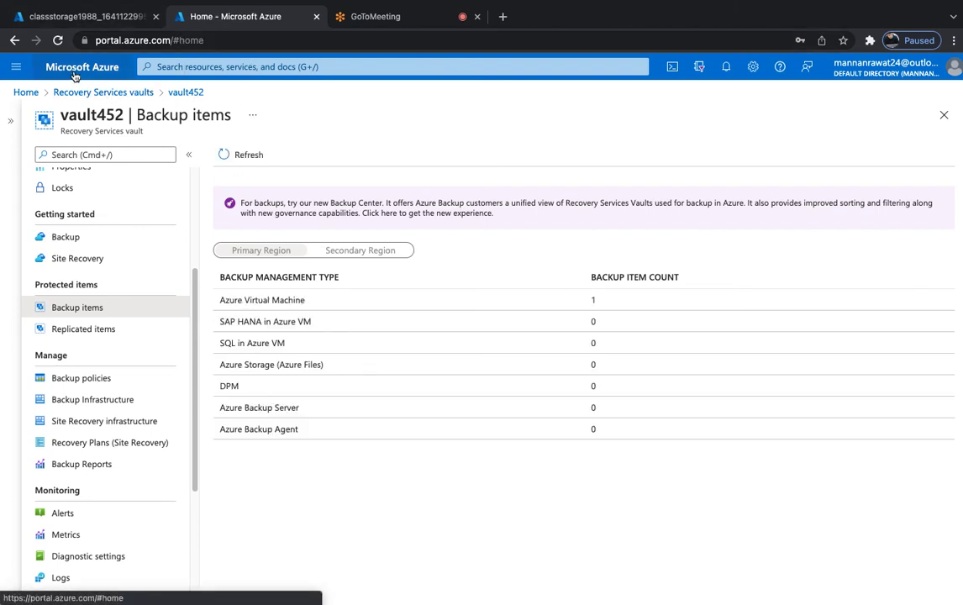
click(309, 159)
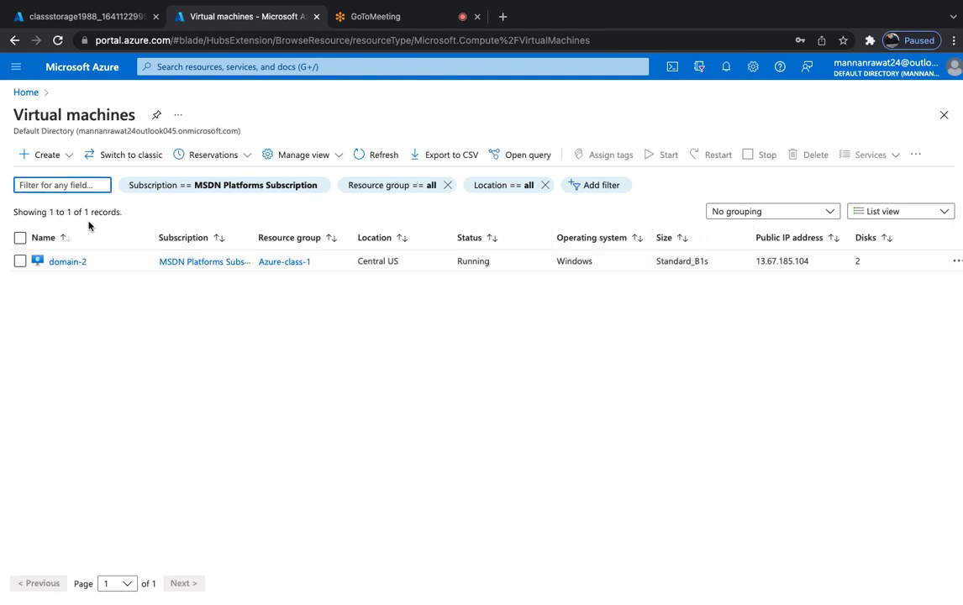
click(64, 266)
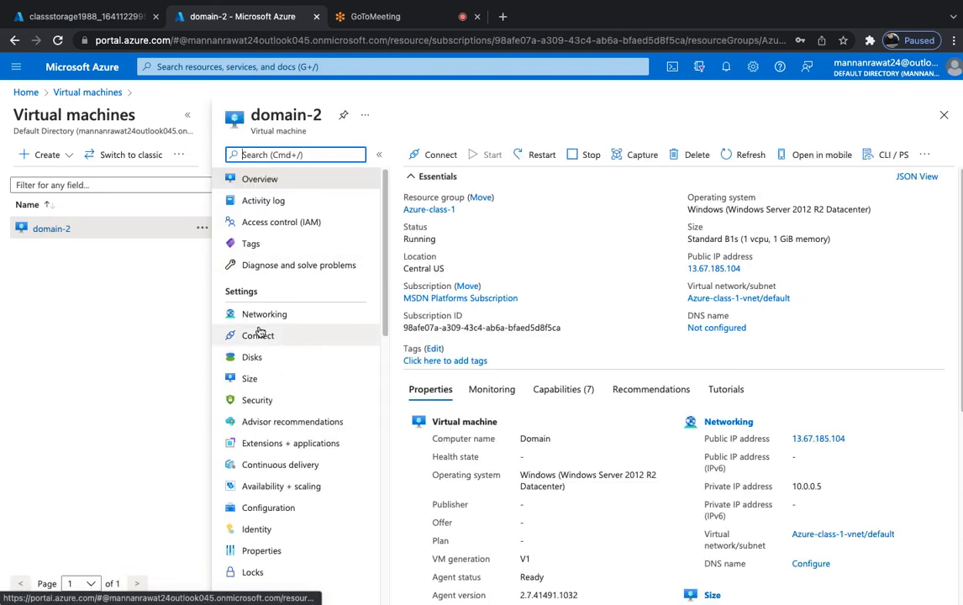
Download domain-2.rdp via Connect > RDP, save it, and open it.
click(261, 337)
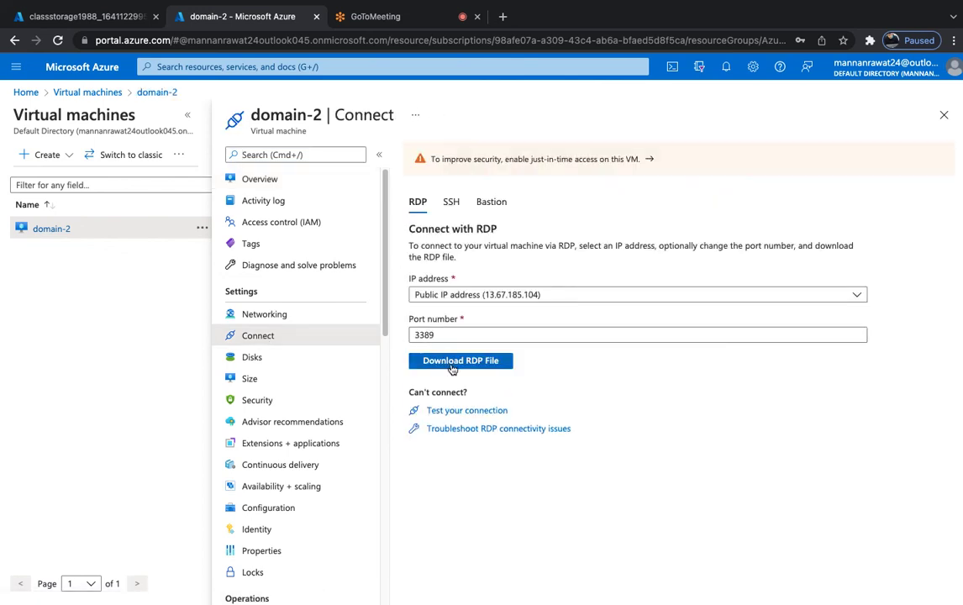
click(452, 364)
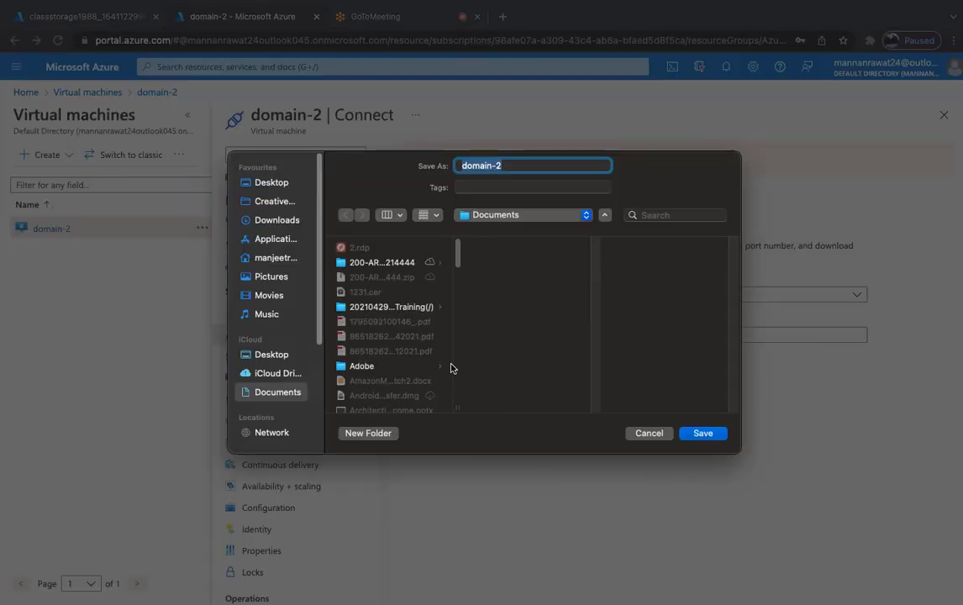
click(524, 172)
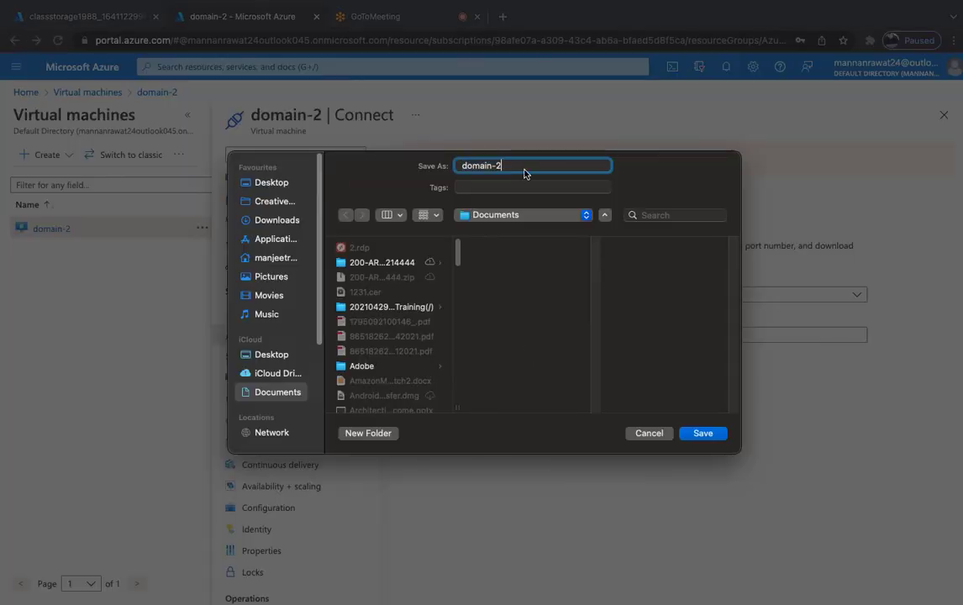
click(703, 433)
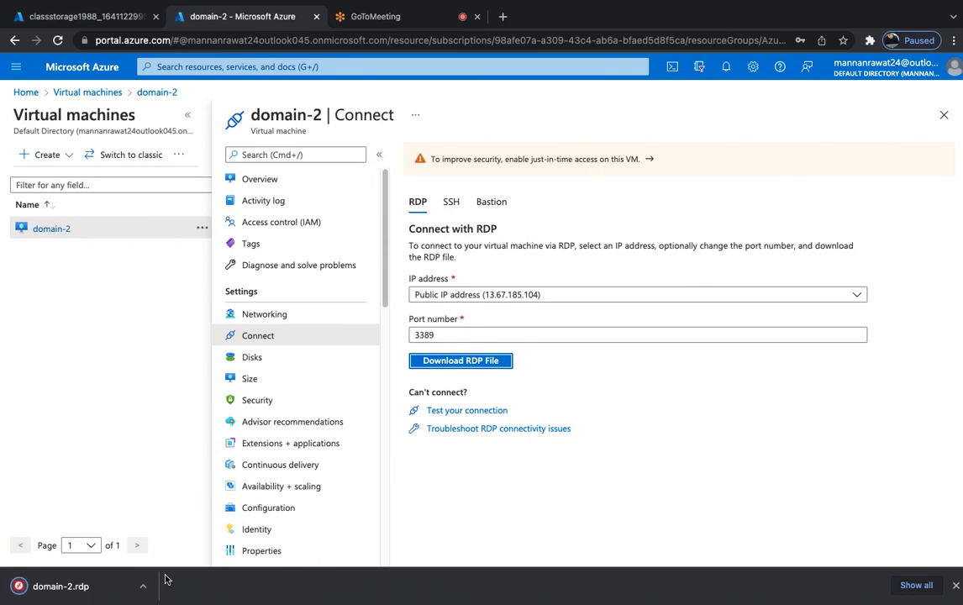
click(144, 587)
click(172, 531)
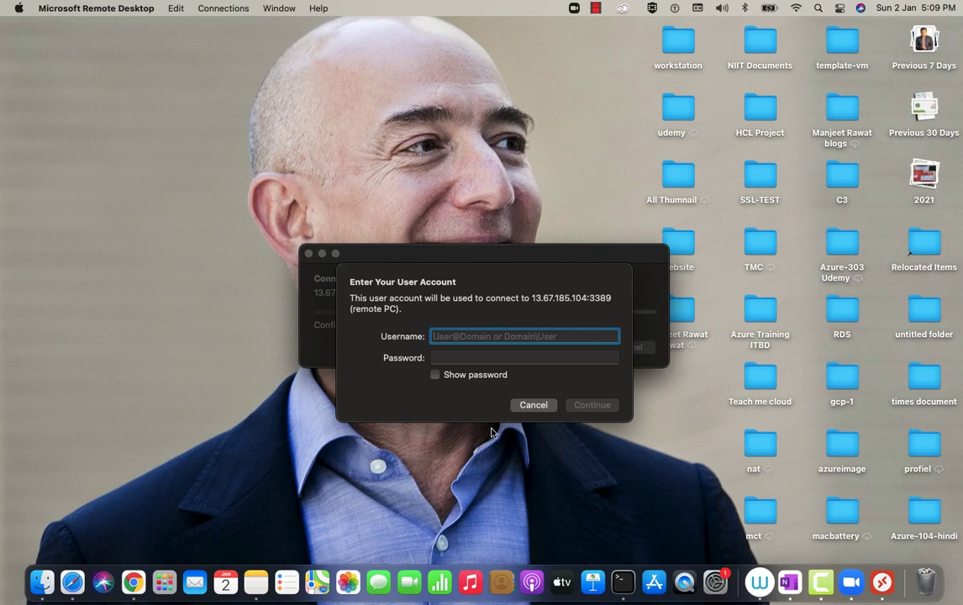
Sign in as web with the account password and accept the certificate warning.
text(web)
key(Tab)
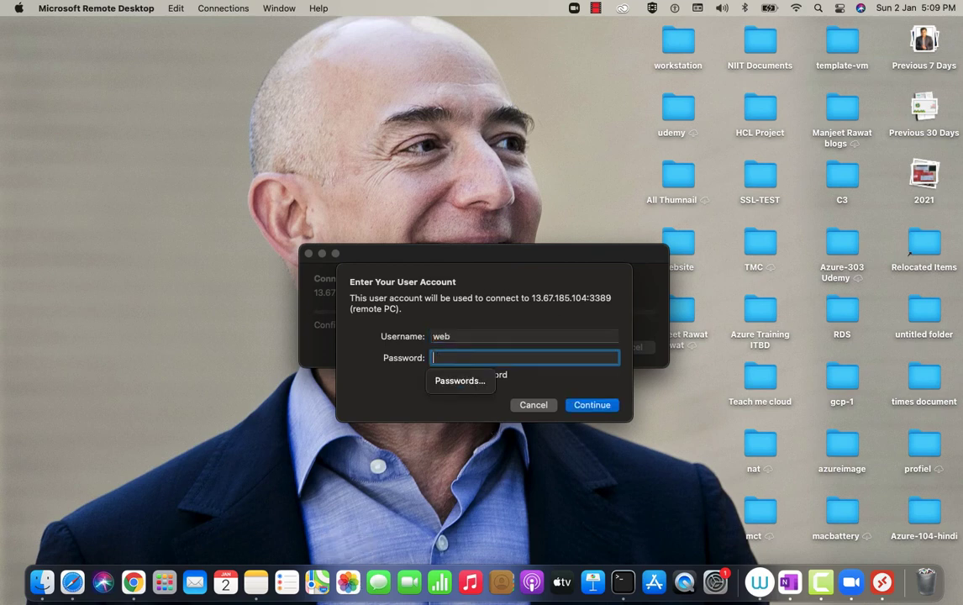
text(••••••••)
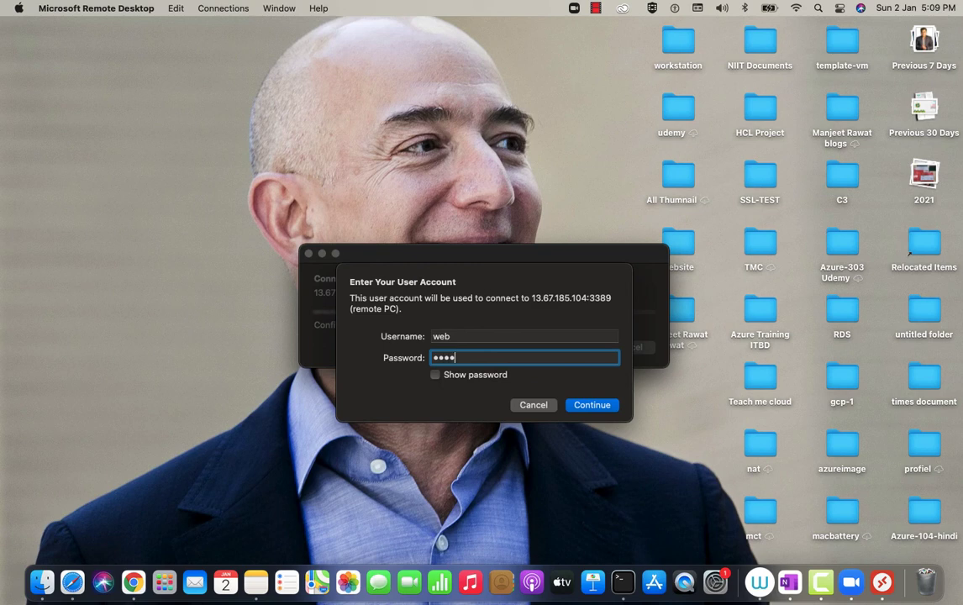
text(••••)
key(Return)
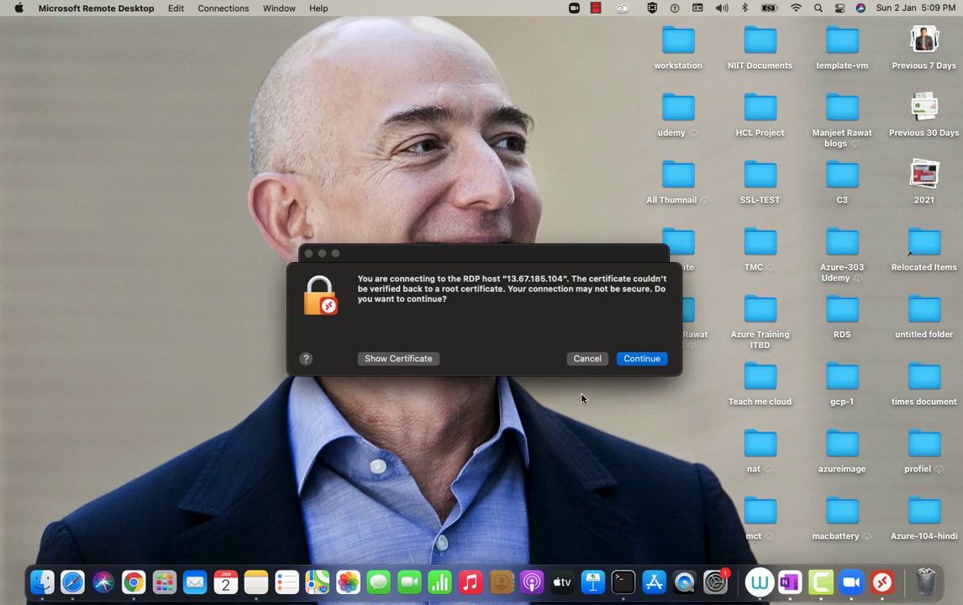
click(641, 361)
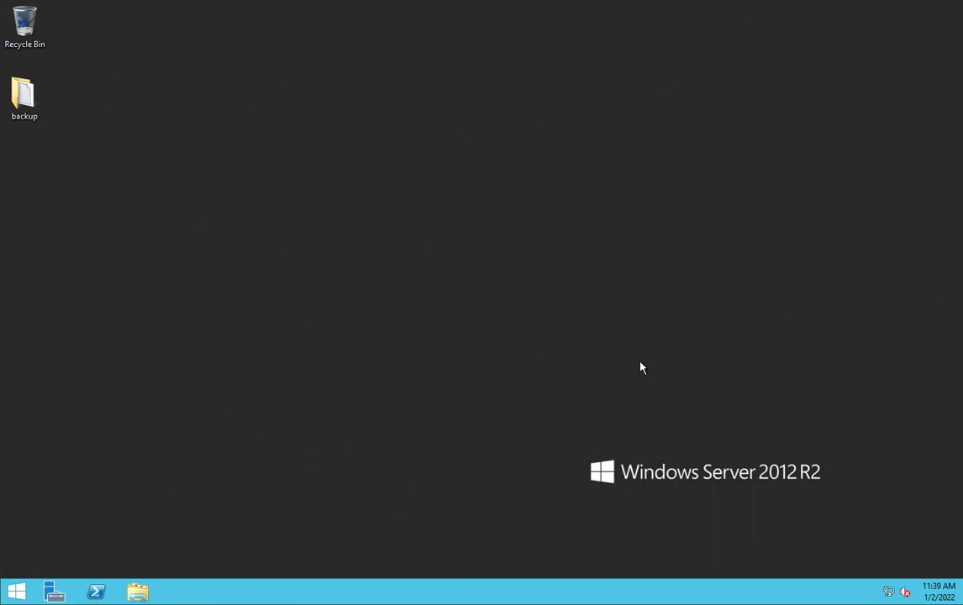
Open the desktop backup folder and view the test backup text file.
click(31, 103)
right_click(31, 103)
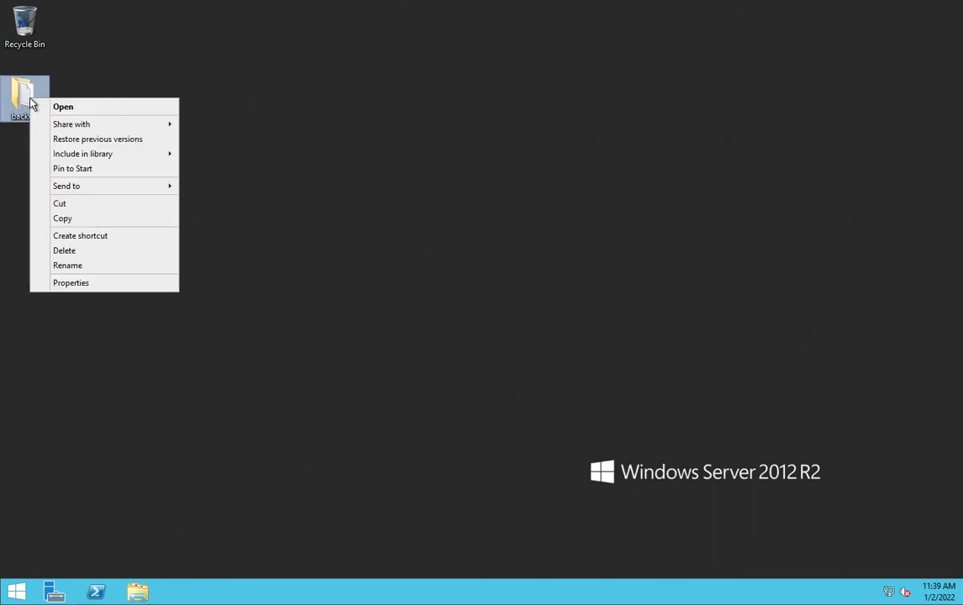
click(69, 106)
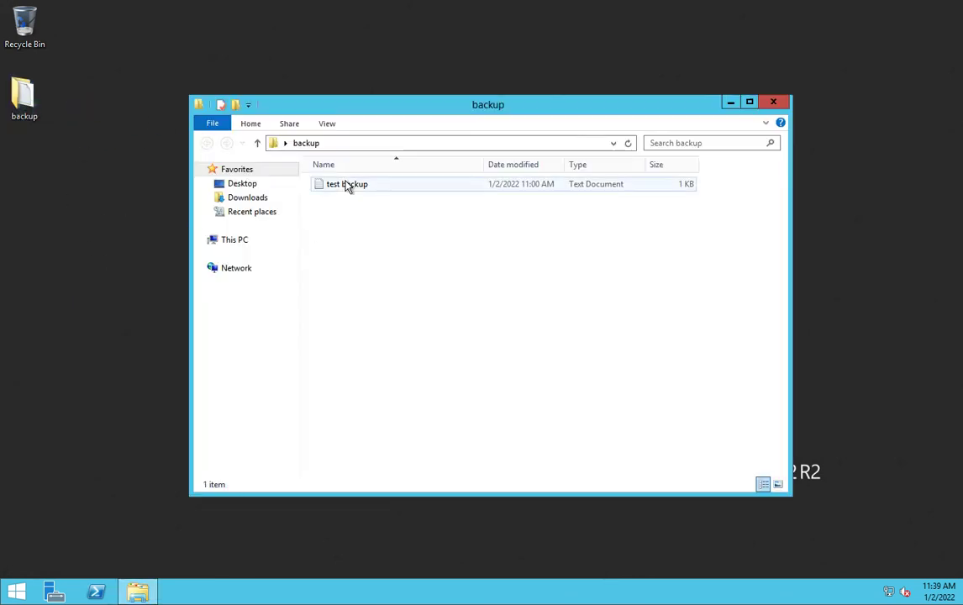
double_click(347, 185)
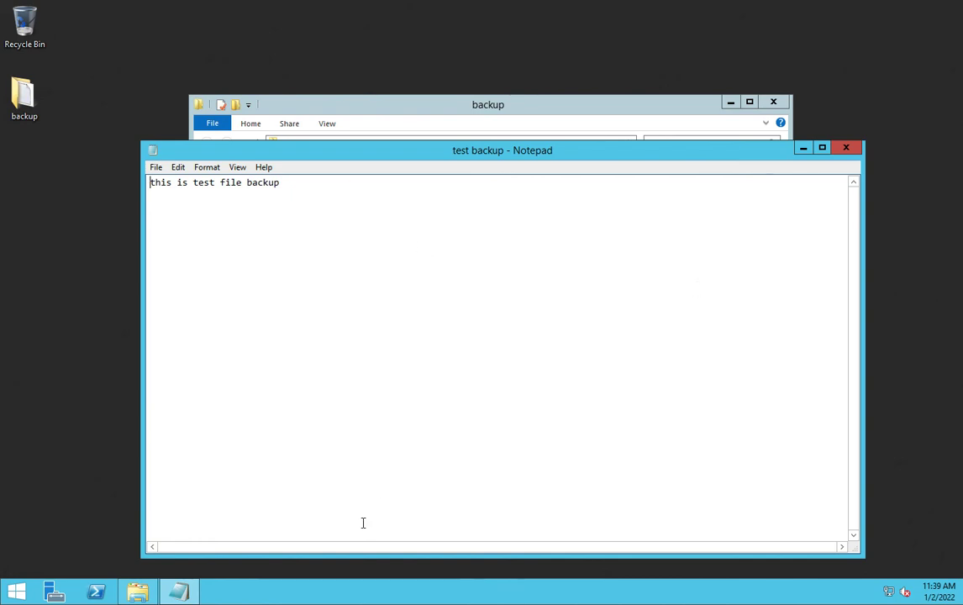
click(138, 592)
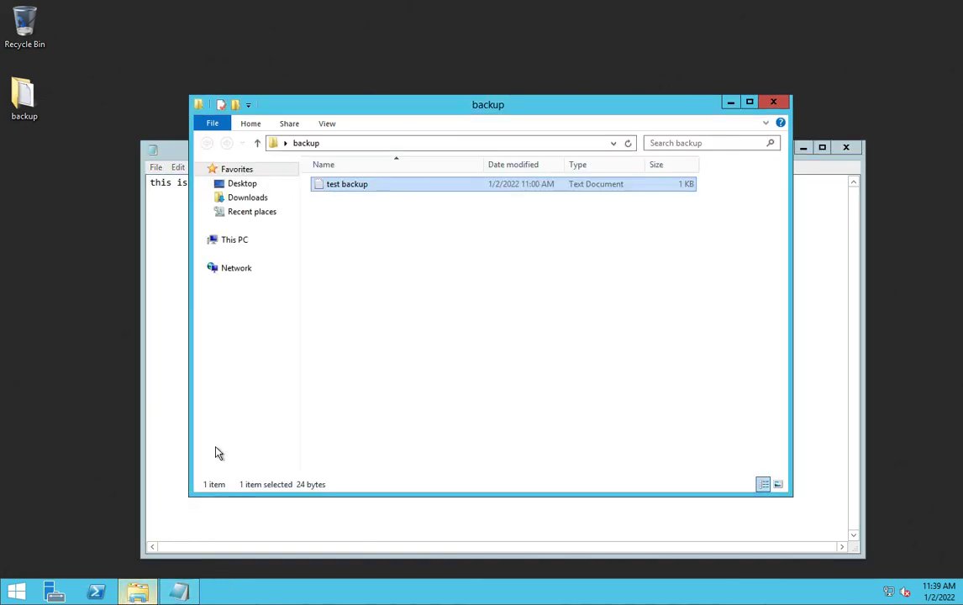
Browse This PC > New Volume (E:) > test file and open the test document.
click(239, 243)
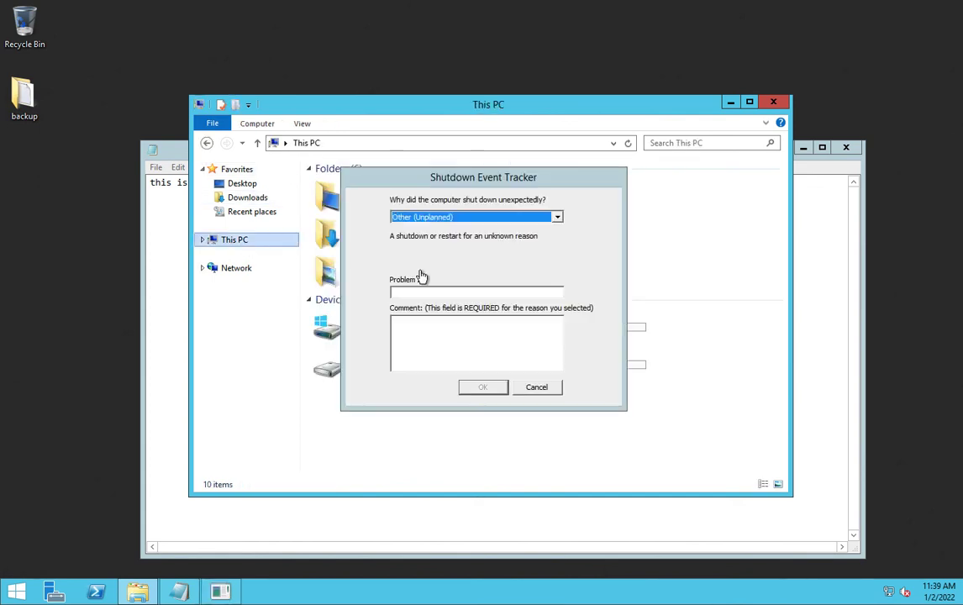
click(537, 389)
click(376, 375)
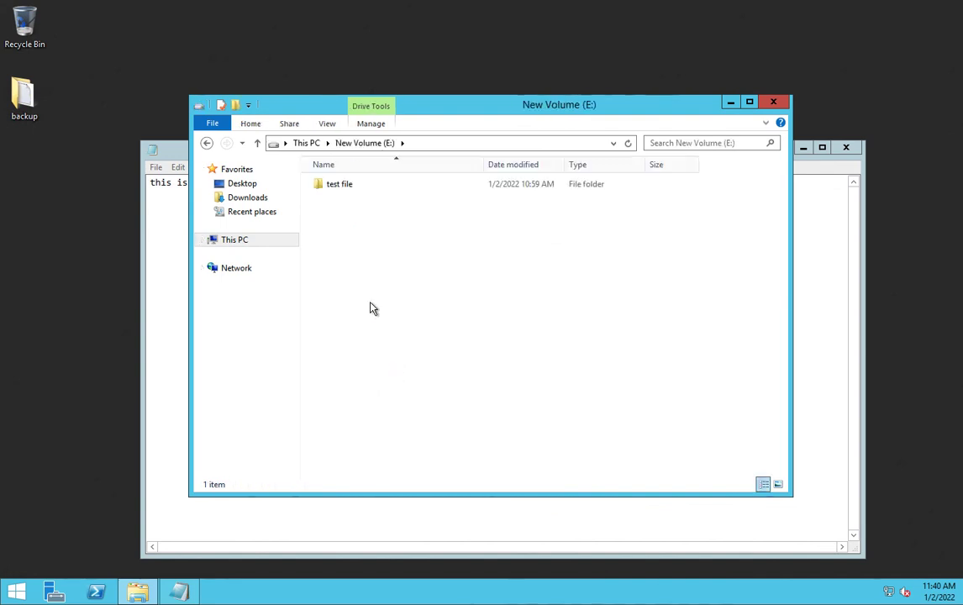
click(338, 188)
double_click(337, 189)
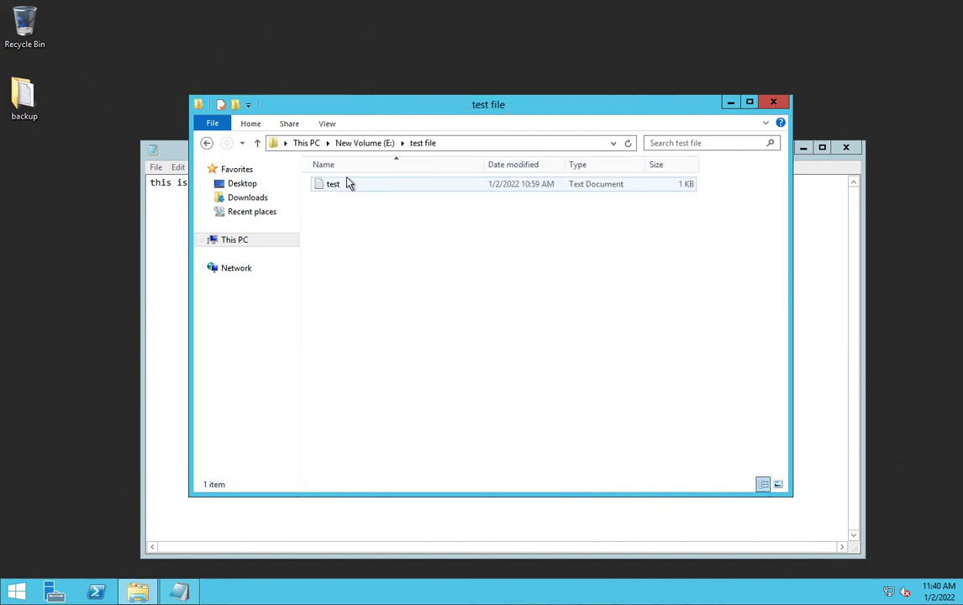
double_click(346, 184)
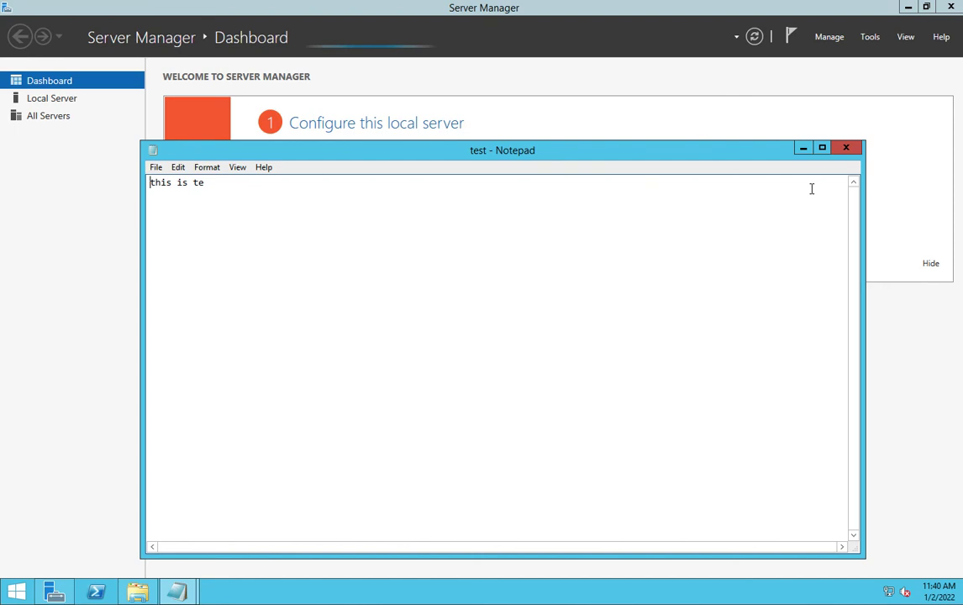
Leave the remote session for the Mac desktop and the OneNote space.
key(ctrl+Left)
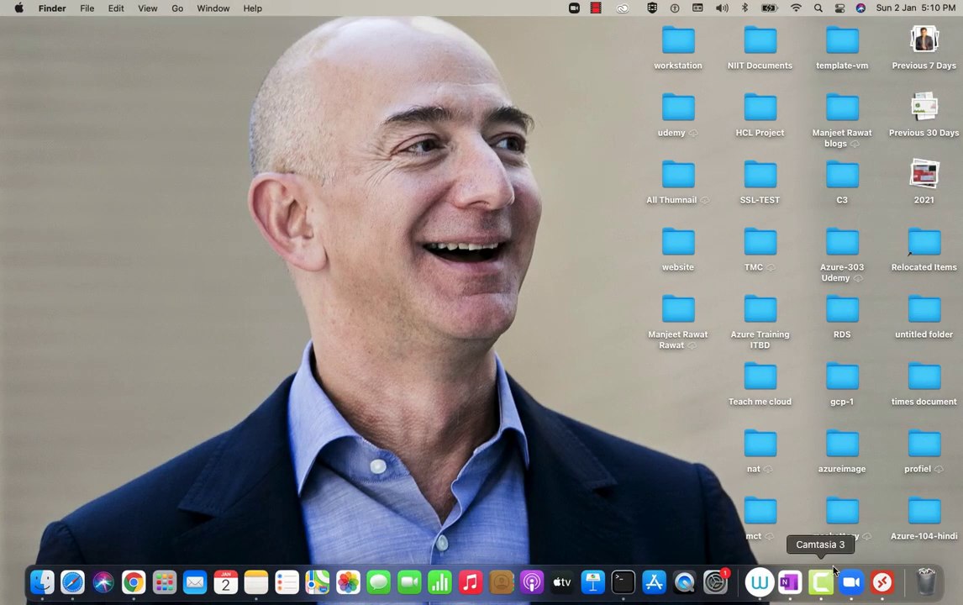
right_click(822, 583)
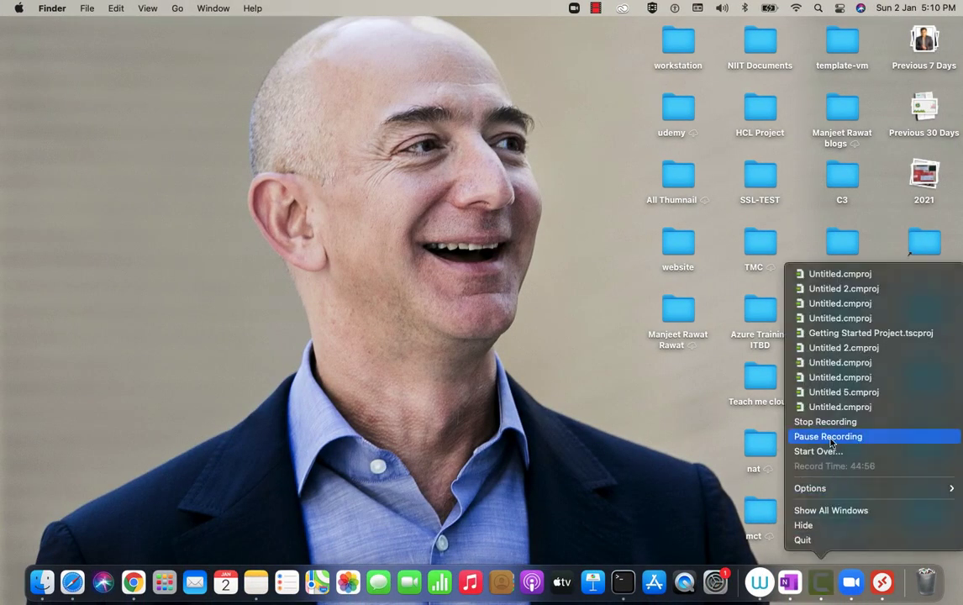
key(ctrl+Right)
key(ctrl+Right)
key(ctrl+Right)
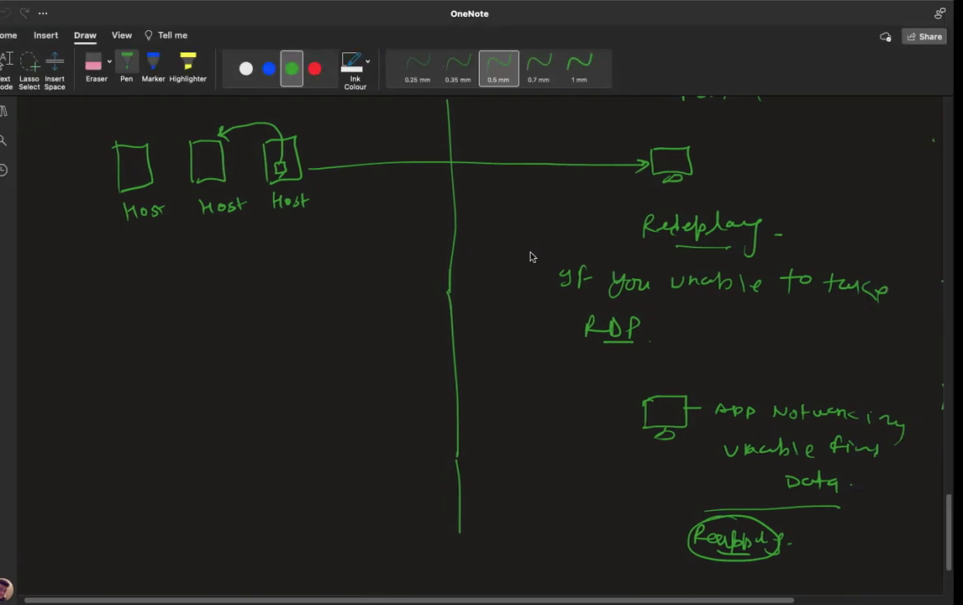
Handwrite the heading 'Azure-vm ss' on the whiteboard page.
scroll(536, 256, down, 3)
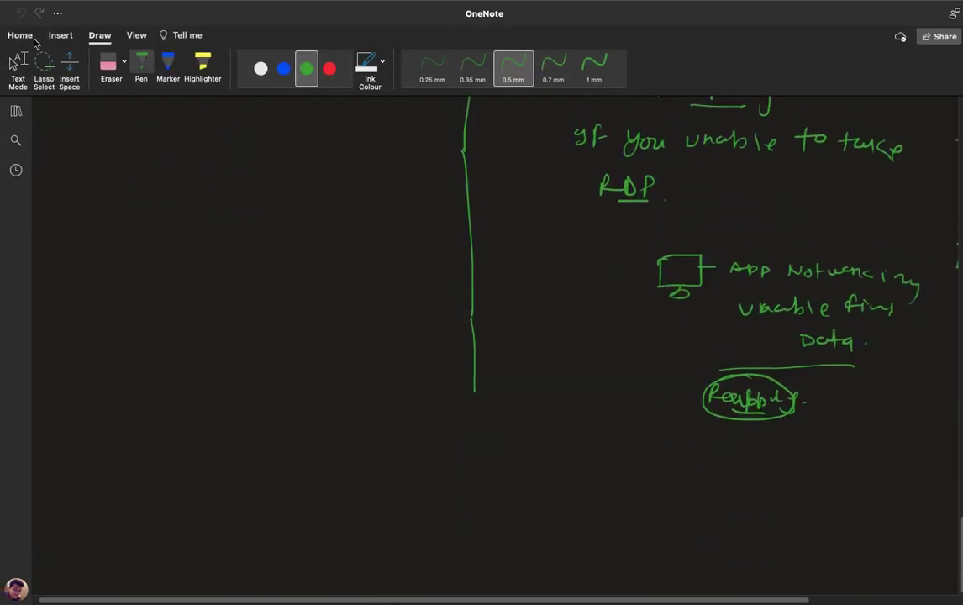
scroll(496, 336, down, 4)
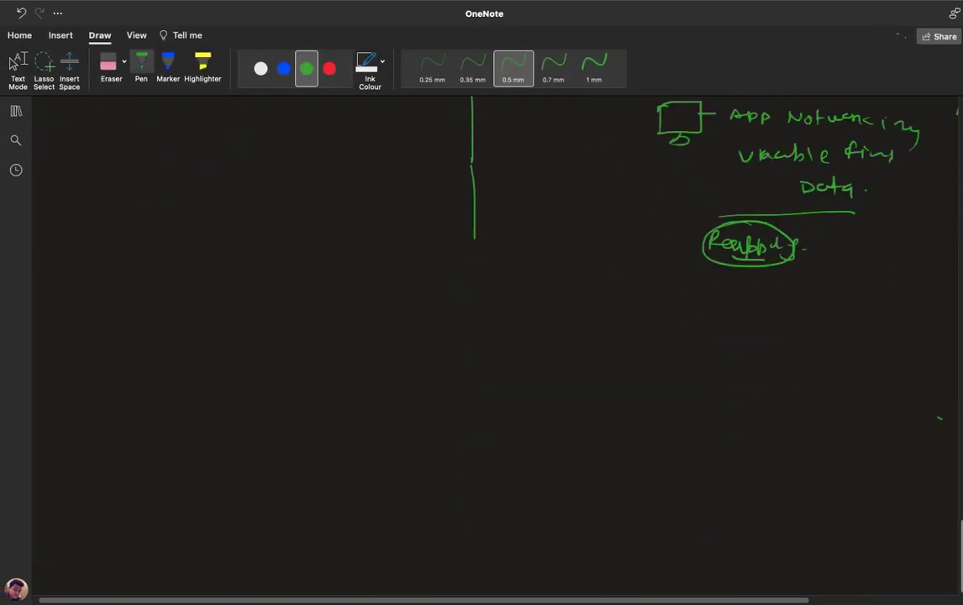
scroll(343, 211, down, 4)
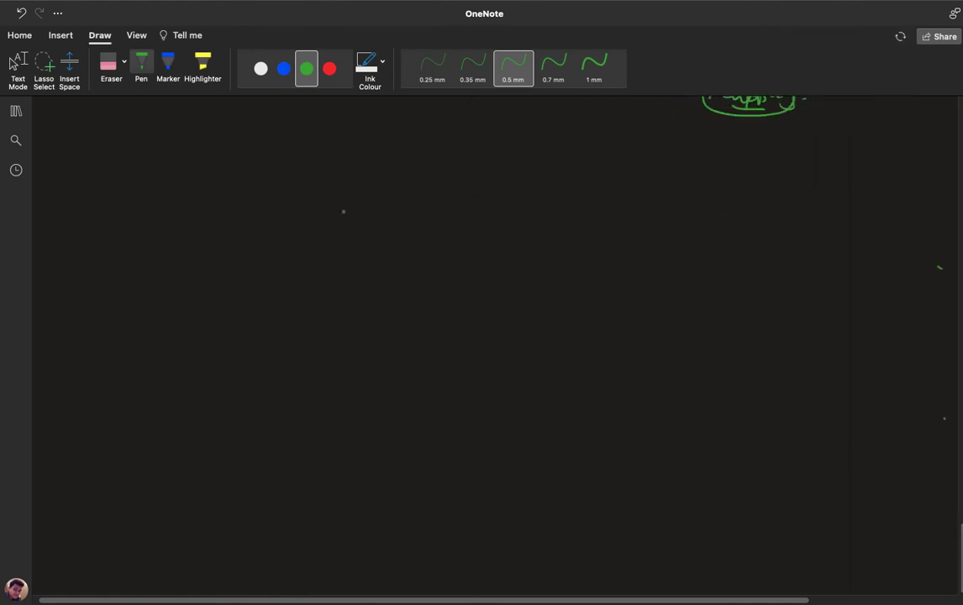
mouse_move(359, 220)
mouse_down()
mouse_move(370, 189)
mouse_move(377, 220)
mouse_up()
drag(362, 208, 408, 215)
drag(411, 205, 433, 217)
mouse_move(434, 209)
mouse_down()
mouse_move(465, 202)
mouse_move(519, 223)
mouse_up()
Draw a box around the heading and write 'VM Scale Set —' below left.
drag(354, 190, 350, 229)
mouse_move(352, 187)
mouse_down()
mouse_move(516, 191)
mouse_move(544, 242)
mouse_move(353, 236)
mouse_up()
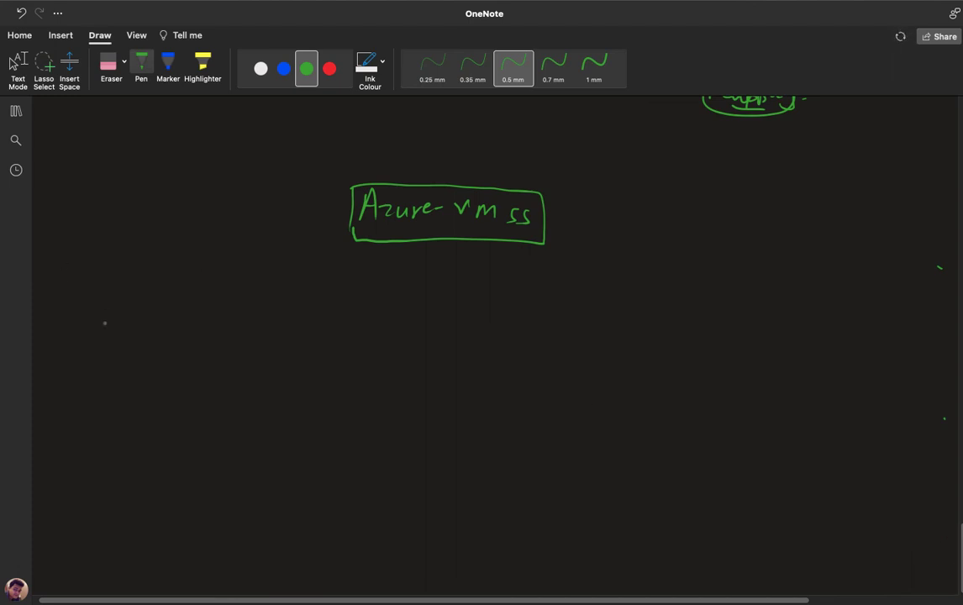
mouse_move(109, 290)
mouse_down()
mouse_move(176, 301)
mouse_move(276, 291)
mouse_move(324, 298)
mouse_up()
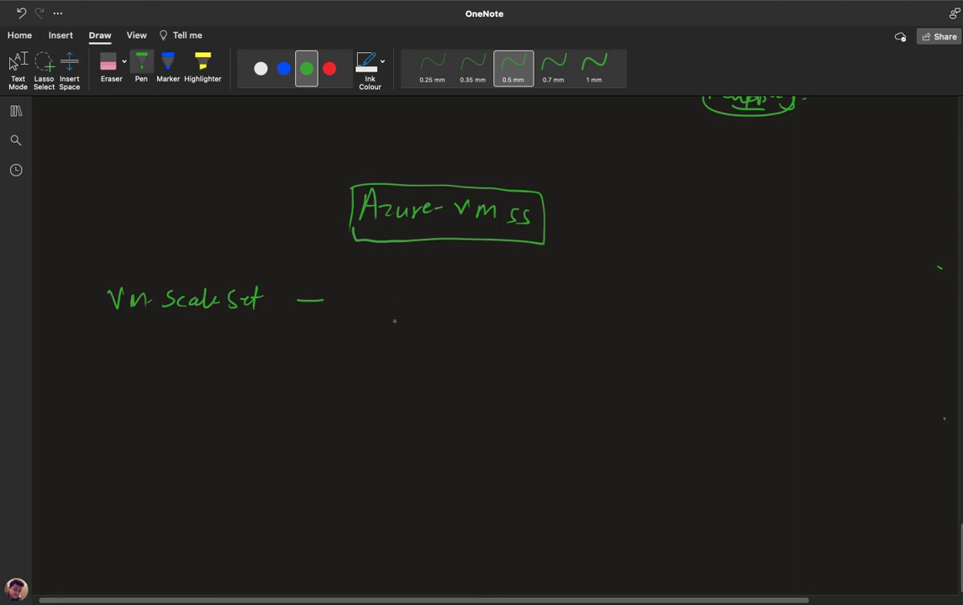
Draw a long bar topped by four VM monitor icons and note '1 — 995 vm' beside them.
mouse_move(428, 340)
mouse_down()
mouse_move(429, 360)
mouse_move(512, 336)
mouse_move(620, 335)
mouse_move(638, 352)
mouse_move(429, 354)
mouse_up()
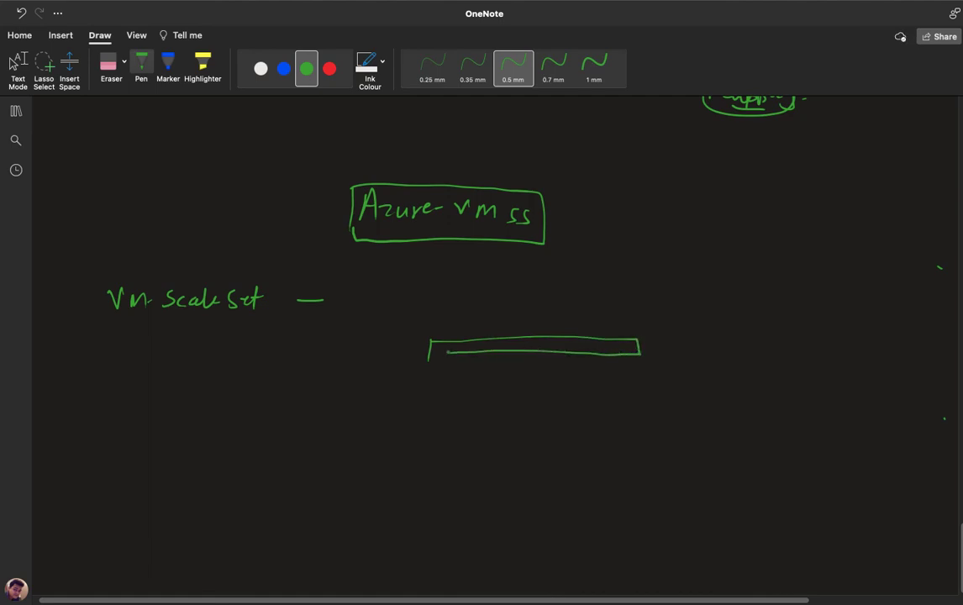
mouse_move(435, 316)
mouse_down()
mouse_move(454, 326)
mouse_move(445, 333)
mouse_move(515, 313)
mouse_move(504, 333)
mouse_move(513, 331)
mouse_up()
mouse_move(548, 311)
mouse_down()
mouse_move(548, 327)
mouse_move(575, 321)
mouse_move(574, 329)
mouse_move(611, 309)
mouse_up()
mouse_move(612, 310)
mouse_down()
mouse_move(640, 318)
mouse_move(620, 324)
mouse_up()
drag(616, 327, 678, 349)
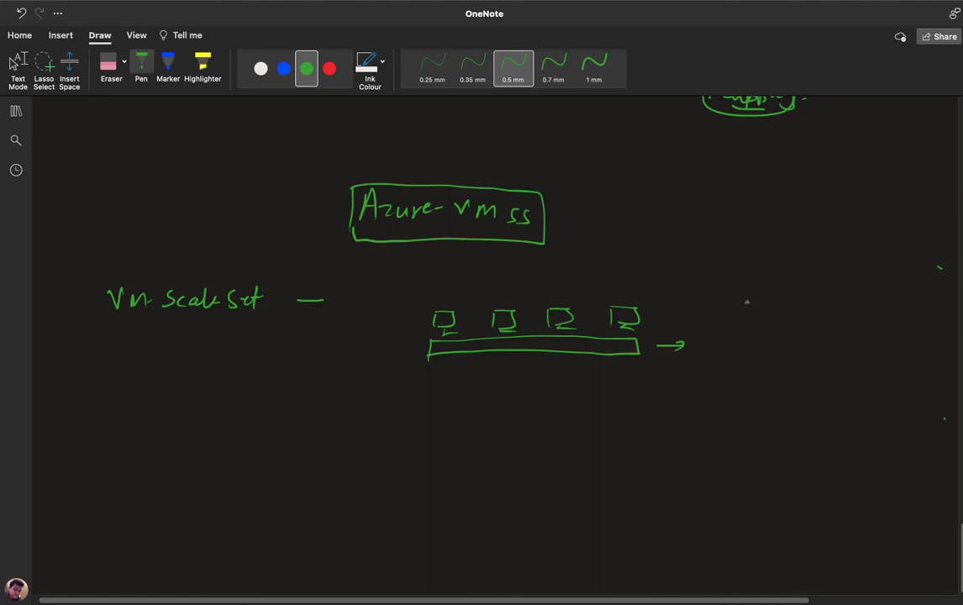
mouse_move(746, 301)
mouse_down()
mouse_move(748, 311)
mouse_move(826, 311)
mouse_move(844, 301)
mouse_move(845, 311)
mouse_move(893, 301)
mouse_move(917, 311)
mouse_up()
drag(832, 324, 874, 322)
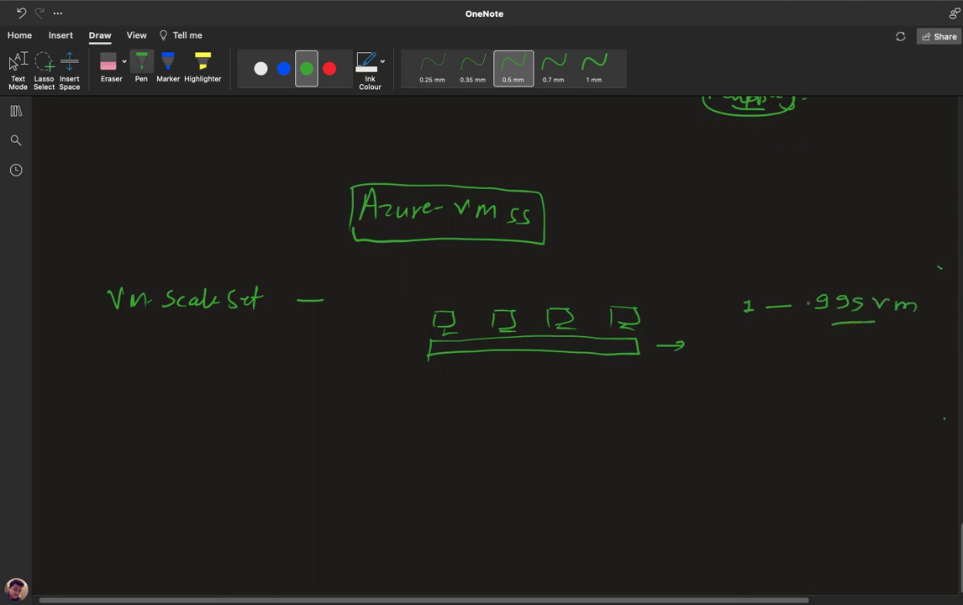
Draw an upward arrow beneath the bar and write 'Add-DISK 20GB' under it.
mouse_move(529, 355)
mouse_down()
mouse_move(529, 391)
mouse_move(540, 361)
mouse_up()
drag(506, 421, 544, 420)
mouse_move(550, 415)
mouse_down()
mouse_move(574, 410)
mouse_move(581, 420)
mouse_up()
mouse_move(599, 410)
mouse_down()
mouse_move(592, 420)
mouse_move(624, 425)
mouse_up()
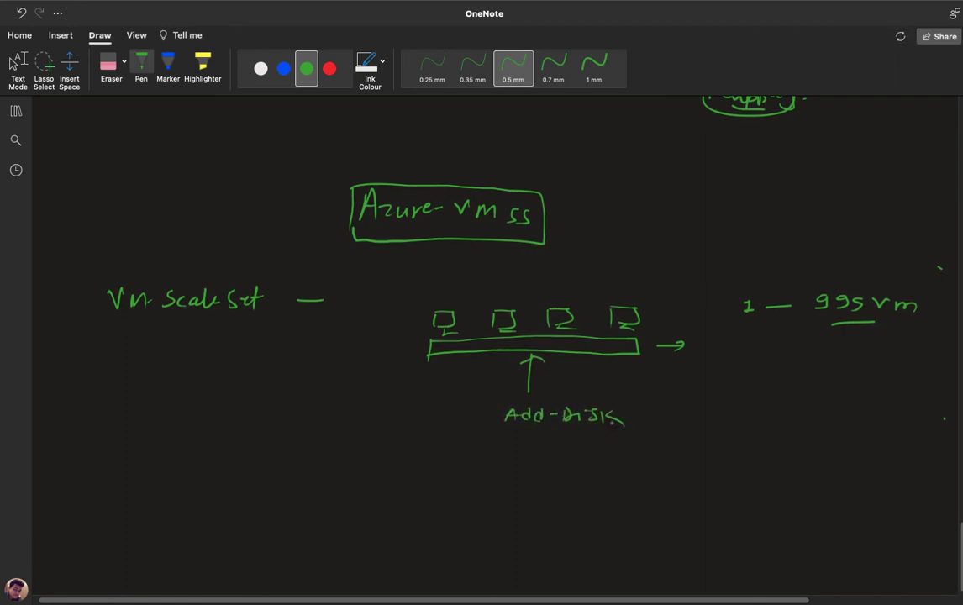
drag(528, 402, 504, 406)
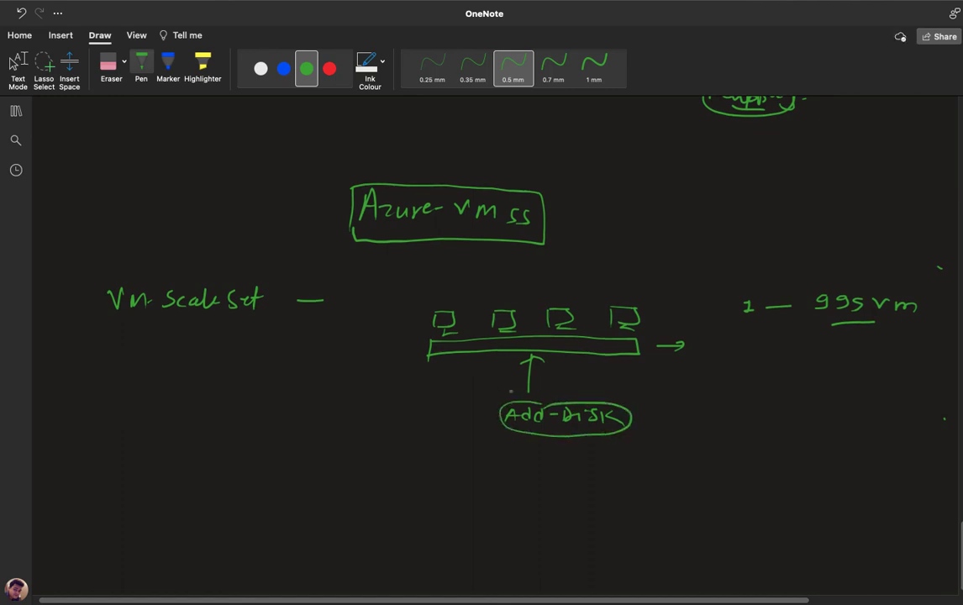
mouse_move(648, 416)
mouse_down()
mouse_move(660, 429)
mouse_move(670, 417)
mouse_move(704, 430)
mouse_up()
drag(704, 413, 706, 429)
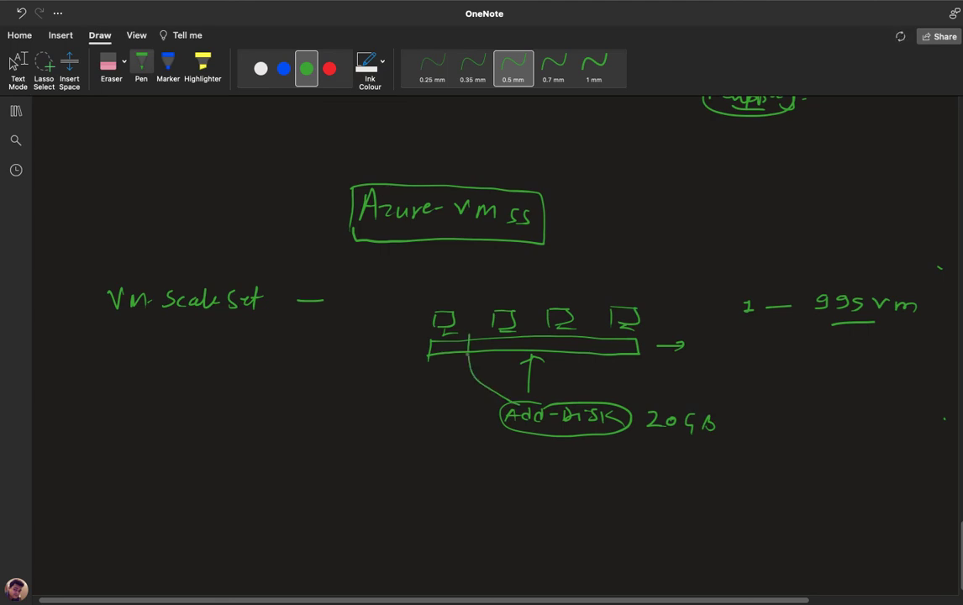
Connect the Add-DISK label with lines to each of the four VMs.
drag(509, 402, 463, 335)
drag(531, 341, 529, 393)
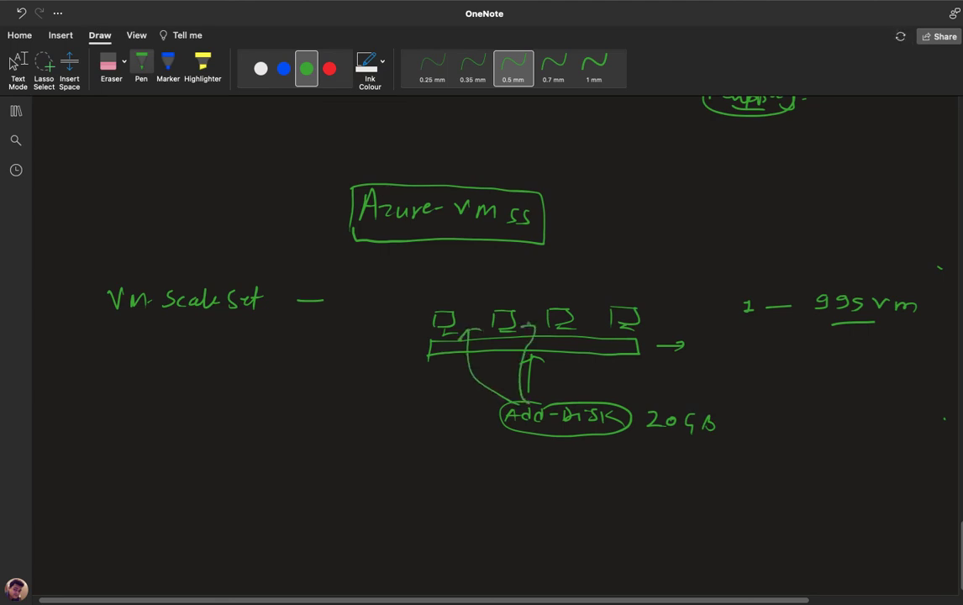
mouse_move(516, 331)
mouse_down()
mouse_move(533, 328)
mouse_move(548, 399)
mouse_up()
mouse_move(571, 324)
mouse_down()
mouse_move(581, 322)
mouse_move(580, 397)
mouse_up()
drag(622, 327, 632, 332)
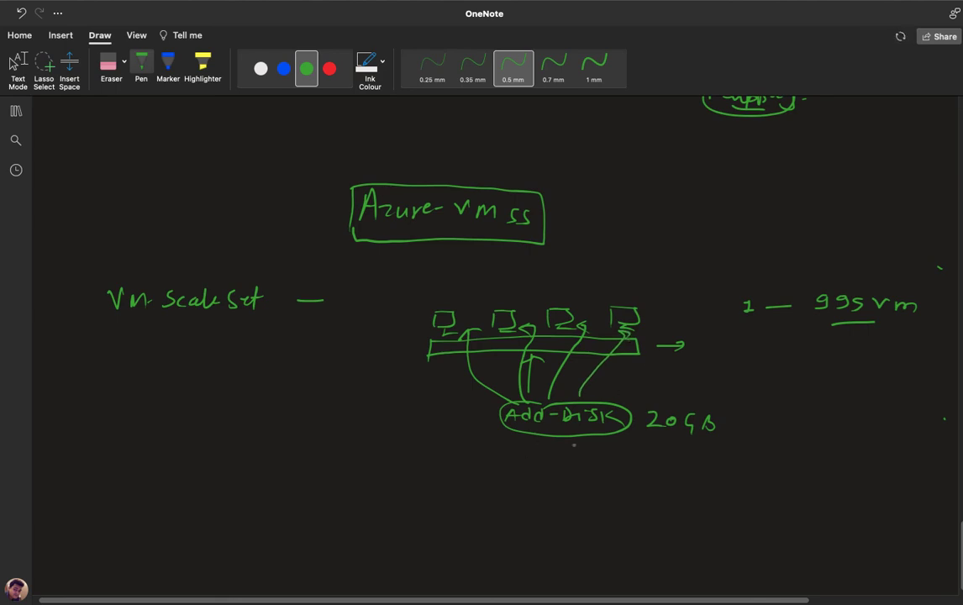
Write NIC and NSG below Add-DISK, circle them, and draw arrows to the VMs.
mouse_move(539, 465)
mouse_down()
mouse_move(539, 483)
mouse_move(552, 462)
mouse_move(568, 482)
mouse_move(600, 479)
mouse_up()
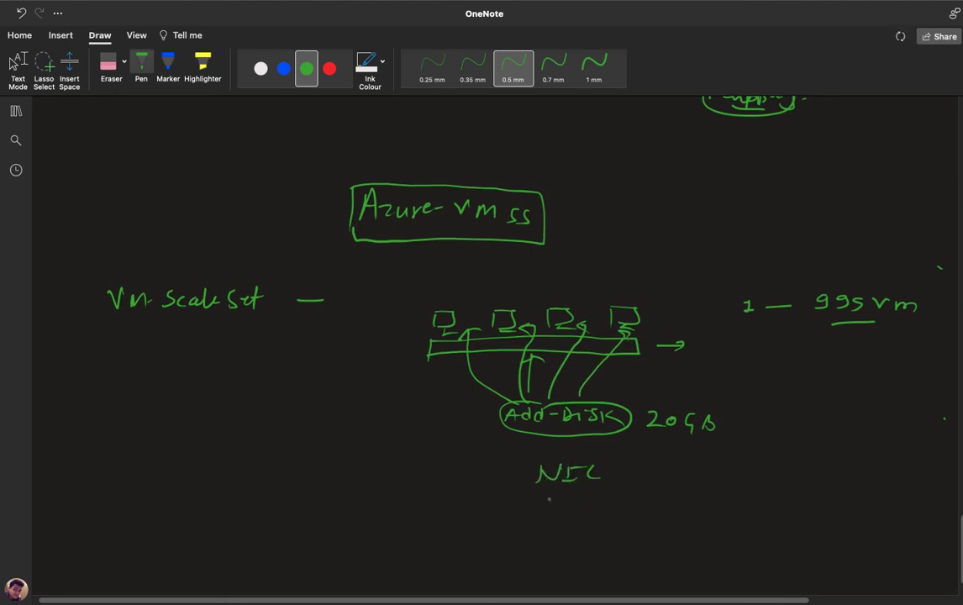
drag(549, 499, 597, 497)
mouse_move(531, 548)
mouse_down()
mouse_move(545, 532)
mouse_move(579, 556)
mouse_up()
mouse_move(538, 529)
mouse_down()
mouse_move(597, 548)
mouse_move(535, 568)
mouse_up()
mouse_move(555, 465)
mouse_down()
mouse_move(529, 501)
mouse_move(601, 471)
mouse_up()
mouse_move(469, 450)
mouse_down()
mouse_move(517, 483)
mouse_move(447, 380)
mouse_move(468, 391)
mouse_up()
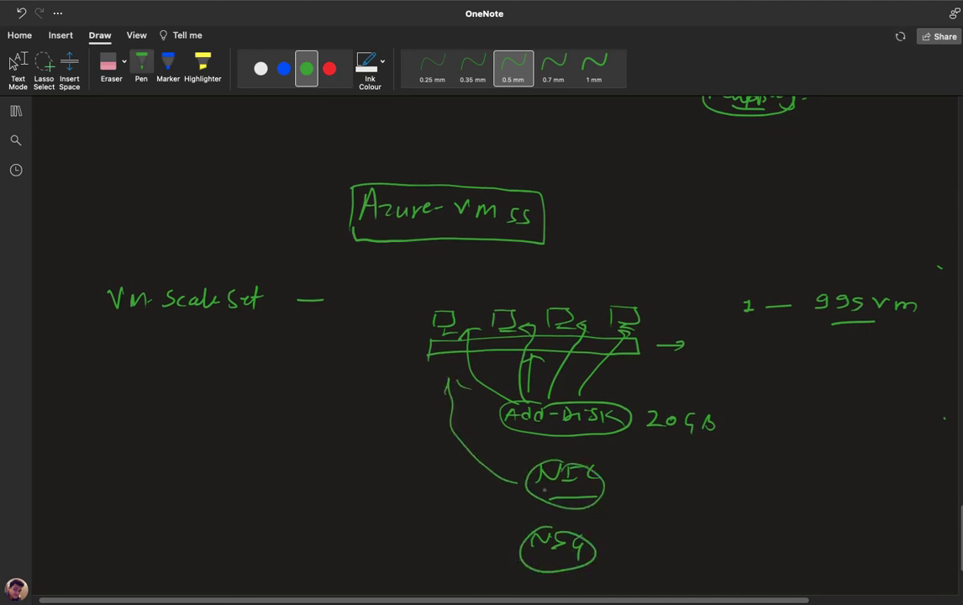
mouse_move(607, 550)
mouse_down()
mouse_move(643, 535)
mouse_move(662, 459)
mouse_up()
mouse_move(652, 476)
mouse_down()
mouse_move(663, 459)
mouse_move(669, 473)
mouse_up()
Below NSG, handwrite 'Autoscaling' enclosed in brackets.
scroll(633, 402, down, 5)
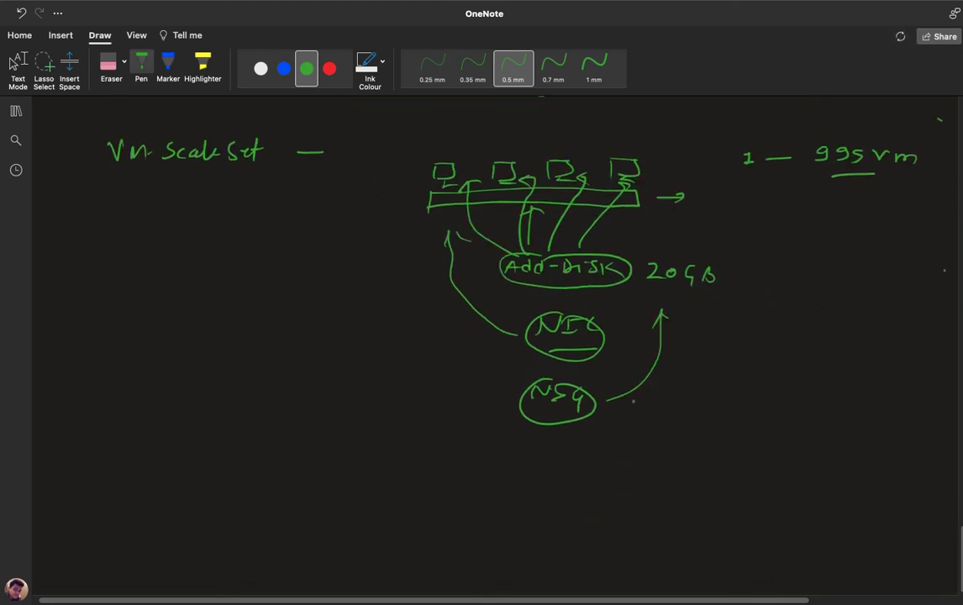
mouse_move(496, 472)
mouse_down()
mouse_move(504, 453)
mouse_move(514, 471)
mouse_up()
drag(499, 463, 535, 469)
mouse_move(540, 452)
mouse_down()
mouse_move(542, 471)
mouse_move(551, 458)
mouse_up()
mouse_move(561, 455)
mouse_down()
mouse_move(577, 459)
mouse_move(575, 469)
mouse_move(614, 469)
mouse_up()
mouse_move(624, 452)
mouse_down()
mouse_move(632, 468)
mouse_move(659, 462)
mouse_up()
mouse_move(661, 461)
mouse_down()
mouse_move(665, 486)
mouse_move(650, 453)
mouse_move(672, 487)
mouse_up()
drag(502, 448, 489, 486)
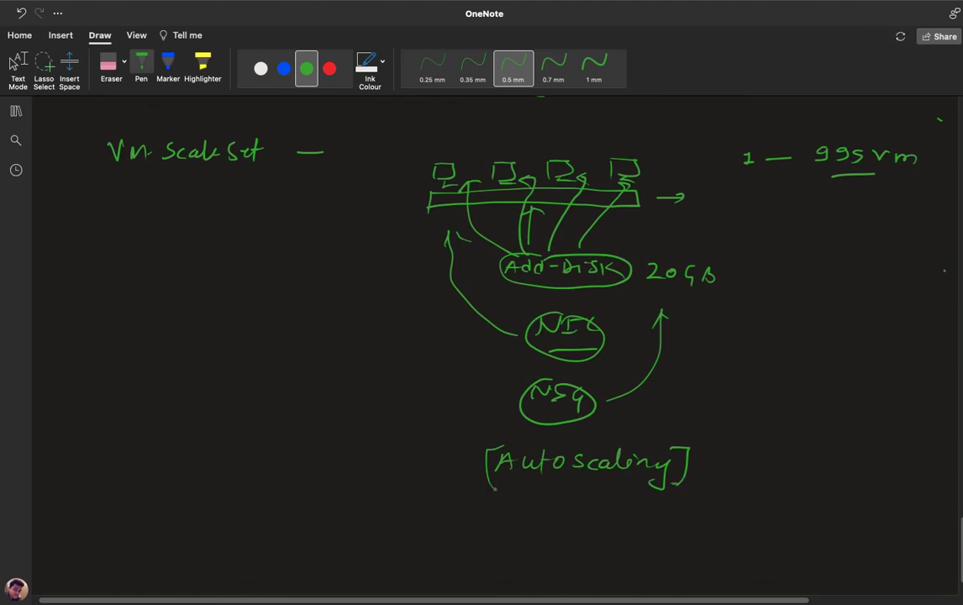
drag(495, 489, 507, 489)
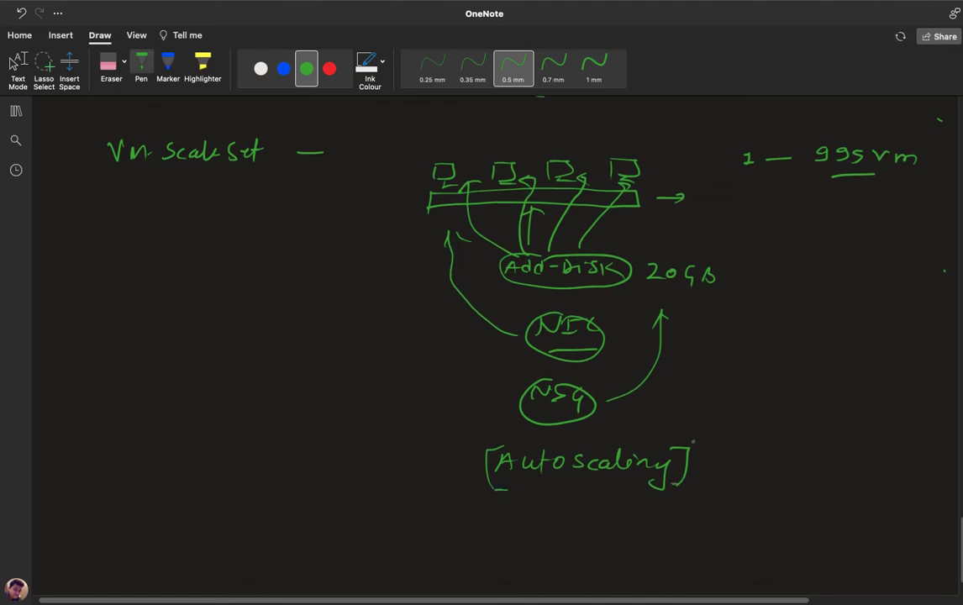
Branch two arrows from Autoscaling, labelled 'High uses' and 'low uses'.
drag(694, 440, 762, 408)
drag(740, 405, 753, 418)
drag(694, 473, 762, 510)
drag(760, 501, 747, 508)
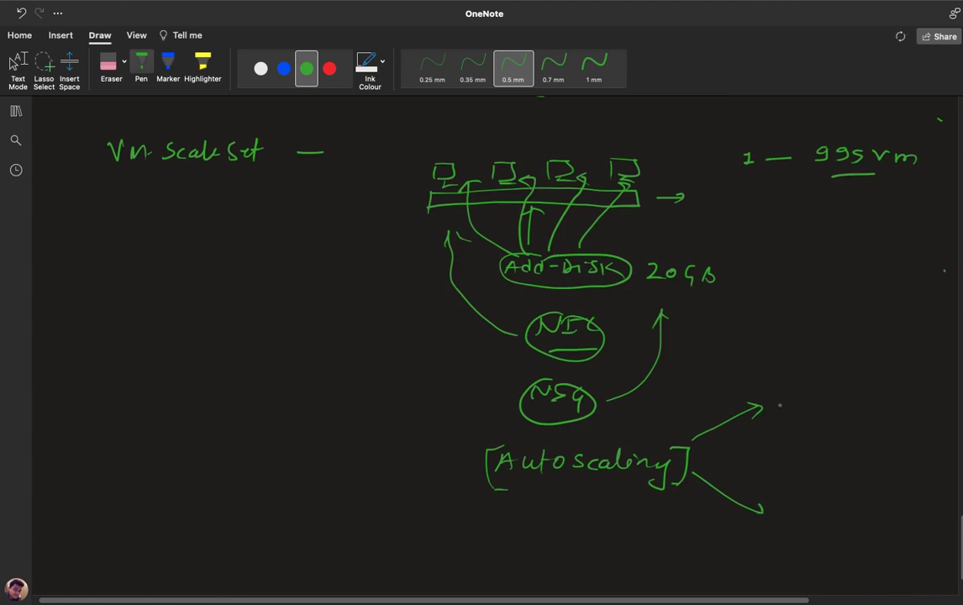
drag(780, 402, 790, 415)
mouse_move(800, 406)
mouse_down()
mouse_move(801, 414)
mouse_move(889, 412)
mouse_up()
mouse_move(784, 493)
mouse_down()
mouse_move(781, 510)
mouse_move(843, 497)
mouse_up()
mouse_move(857, 494)
mouse_down()
mouse_move(849, 503)
mouse_move(874, 502)
mouse_up()
drag(884, 494, 879, 504)
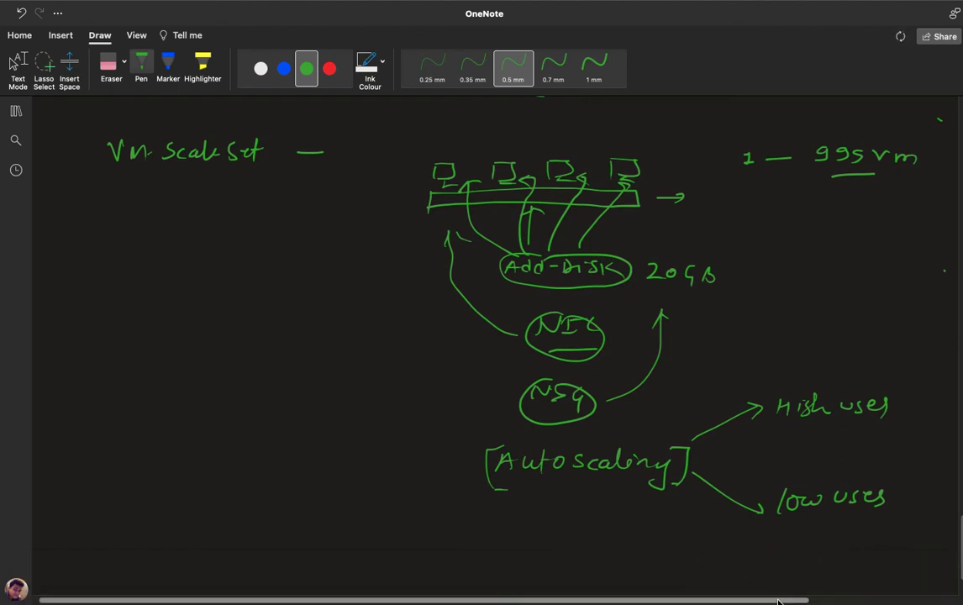
Add the 75% threshold to high uses and 20% to low uses.
scroll(775, 547, right, 5)
mouse_move(796, 360)
mouse_down()
mouse_move(802, 376)
mouse_move(812, 367)
mouse_move(809, 378)
mouse_move(827, 378)
mouse_up()
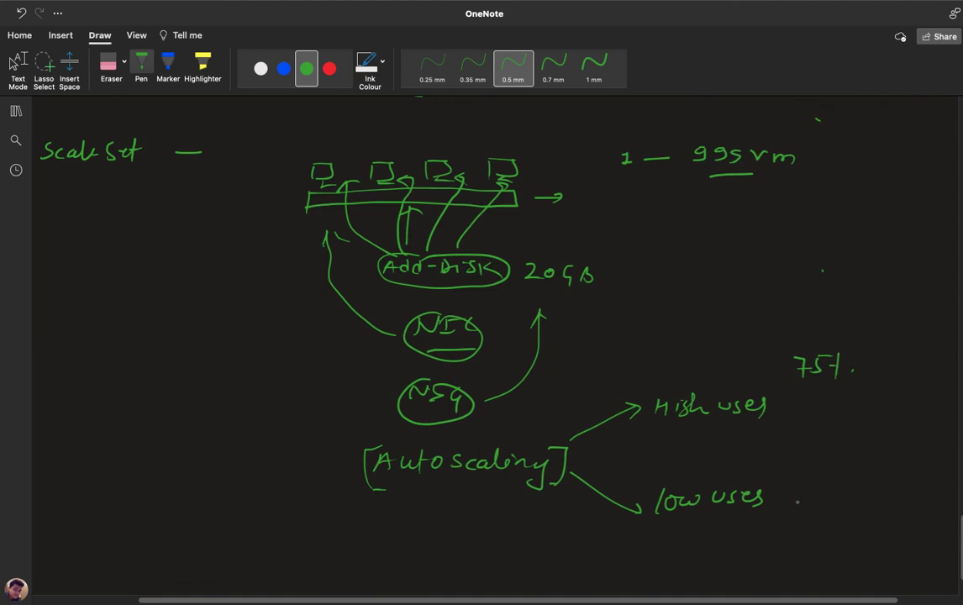
mouse_move(787, 495)
mouse_down()
mouse_move(800, 502)
mouse_move(808, 494)
mouse_up()
mouse_move(830, 491)
mouse_down()
mouse_move(828, 504)
mouse_move(825, 495)
mouse_up()
drag(839, 499, 840, 500)
Sketch an extra VM being added after the 75% note.
mouse_move(873, 377)
mouse_down()
mouse_move(893, 354)
mouse_move(873, 376)
mouse_move(898, 380)
mouse_up()
mouse_move(914, 359)
mouse_down()
mouse_move(929, 360)
mouse_move(923, 372)
mouse_up()
mouse_move(935, 348)
mouse_down()
mouse_move(933, 363)
mouse_move(954, 372)
mouse_up()
drag(869, 313, 880, 313)
drag(889, 317, 955, 321)
click(903, 367)
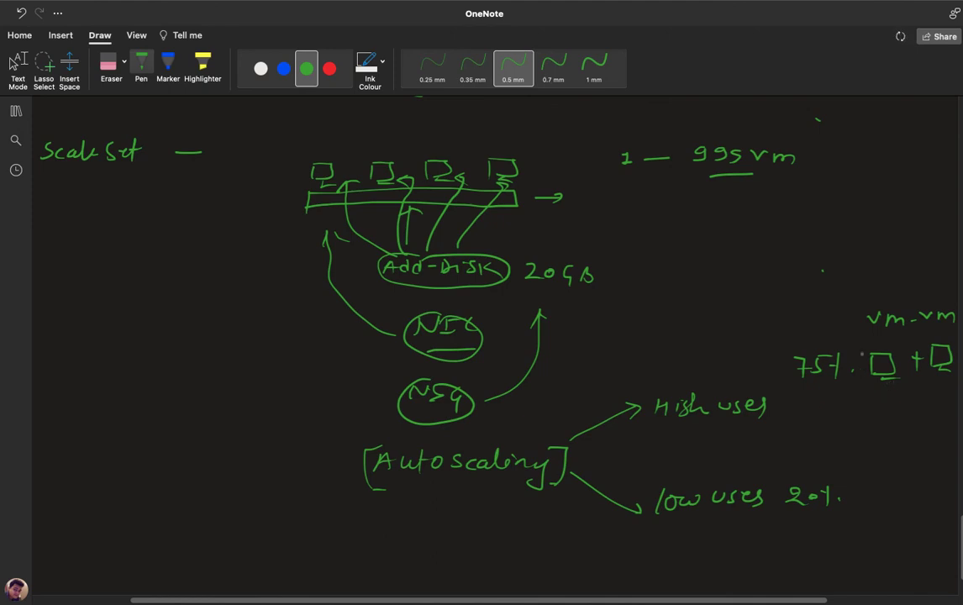
Sketch a crossed-out VM after 20% and write Remove and Add labels over the VMs.
mouse_move(840, 497)
mouse_down()
mouse_move(901, 483)
mouse_move(875, 501)
mouse_move(895, 505)
mouse_move(925, 483)
mouse_move(947, 507)
mouse_up()
mouse_move(896, 449)
mouse_down()
mouse_move(896, 465)
mouse_move(960, 459)
mouse_up()
drag(882, 296, 929, 281)
click(940, 292)
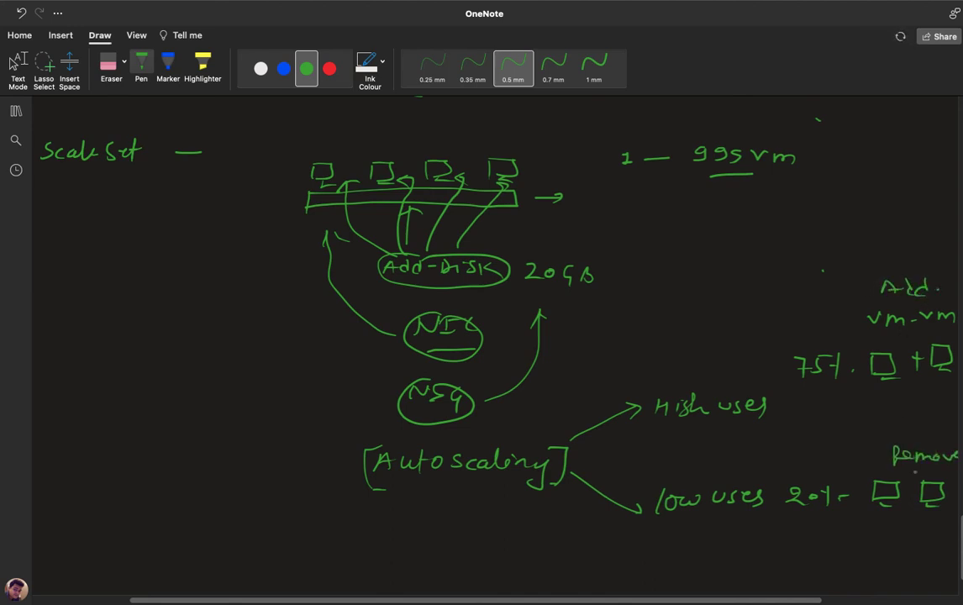
drag(922, 469, 942, 469)
mouse_move(927, 512)
mouse_down()
mouse_move(936, 520)
mouse_move(928, 523)
mouse_up()
Review the finished sketch, then switch to the browser showing GoToMeeting.
scroll(876, 460, up, 5)
scroll(876, 454, down, 7)
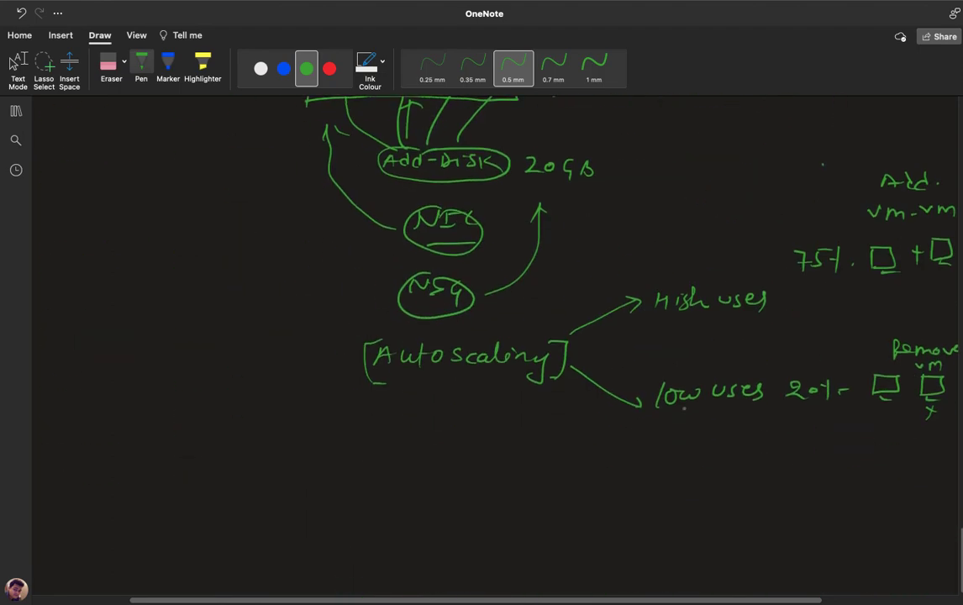
key(ctrl+Left)
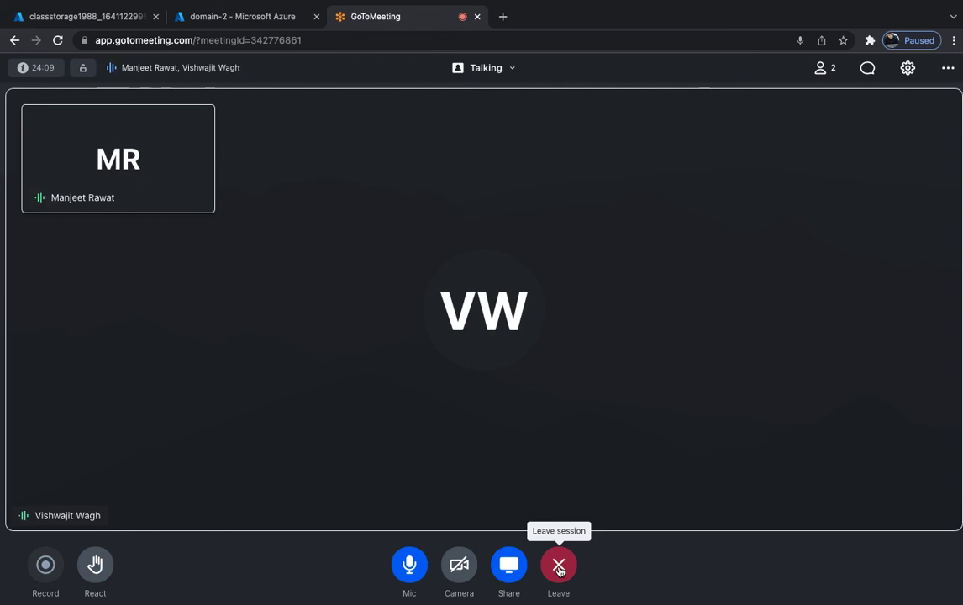
End the GoToMeeting session for everyone and bring up Camtasia's Stop/Pause Recording menu from the dock.
click(559, 566)
click(577, 354)
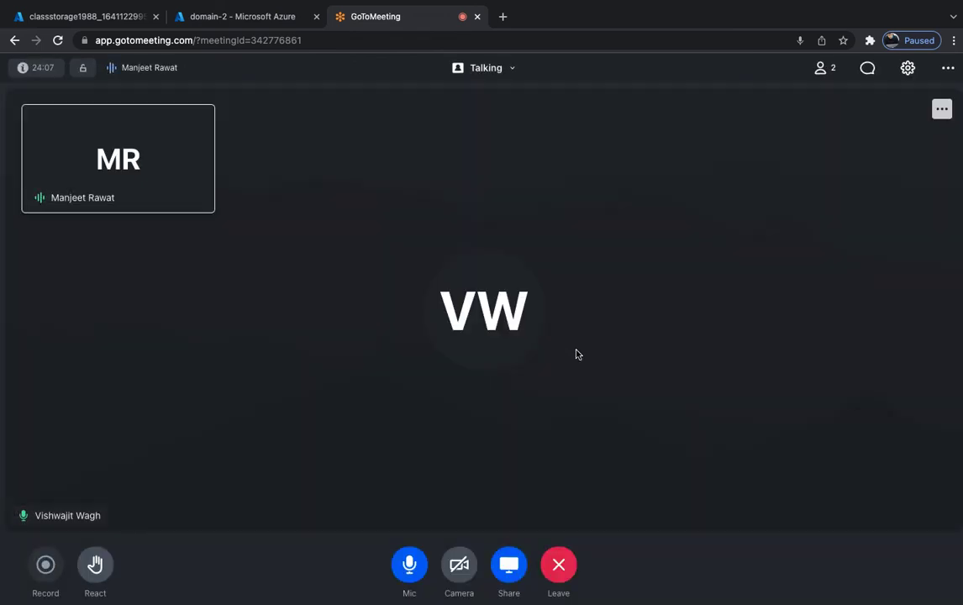
key(ctrl+Left)
key(ctrl+Left)
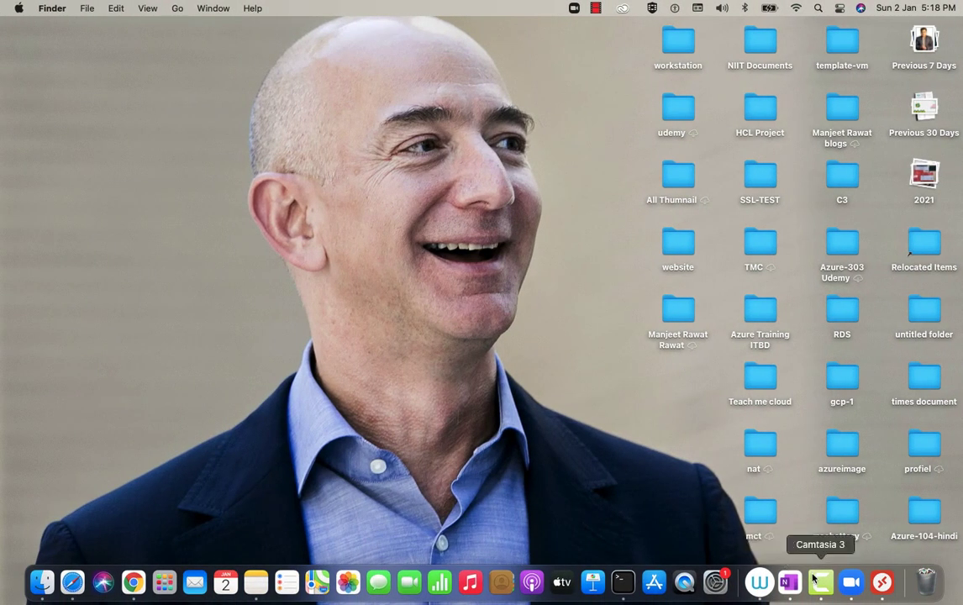
right_click(821, 583)
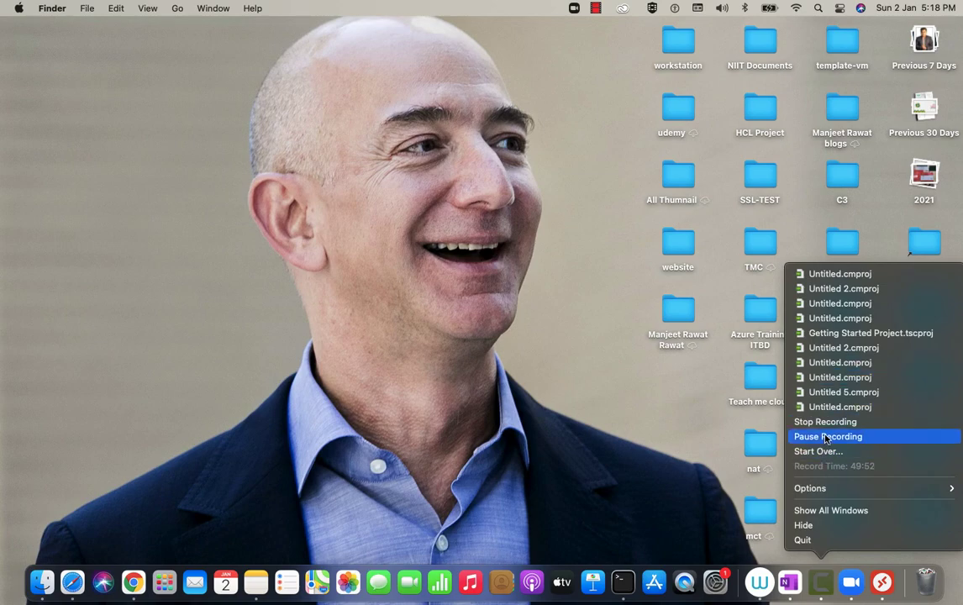